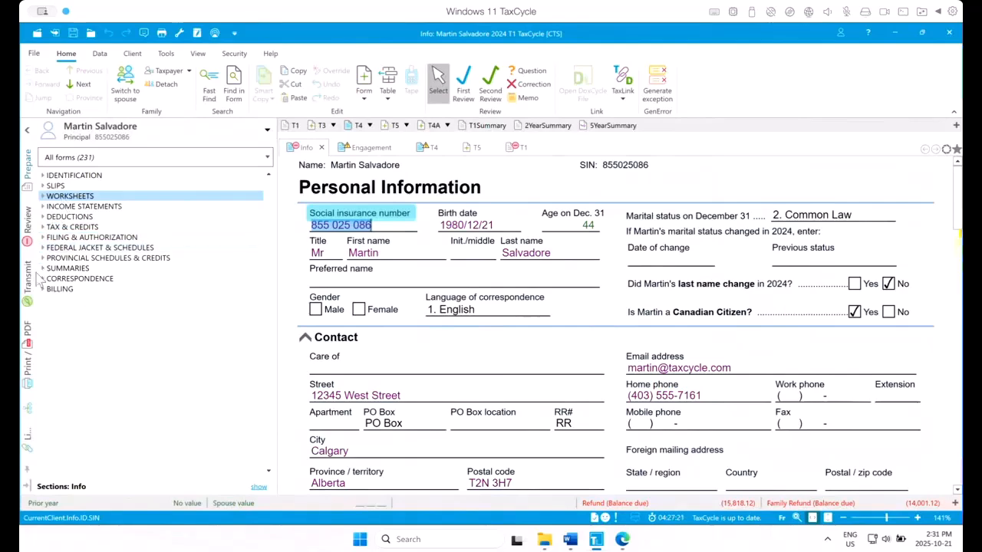
# Step: Open the CLetter client letter from the Correspondence forms and open its template for editing
pyautogui.click(46, 280)
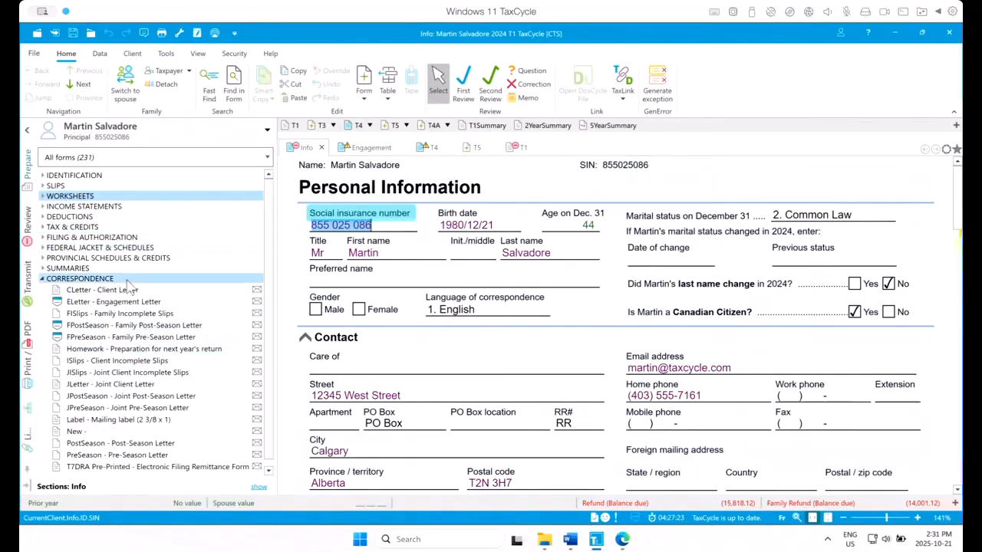
pyautogui.click(196, 291)
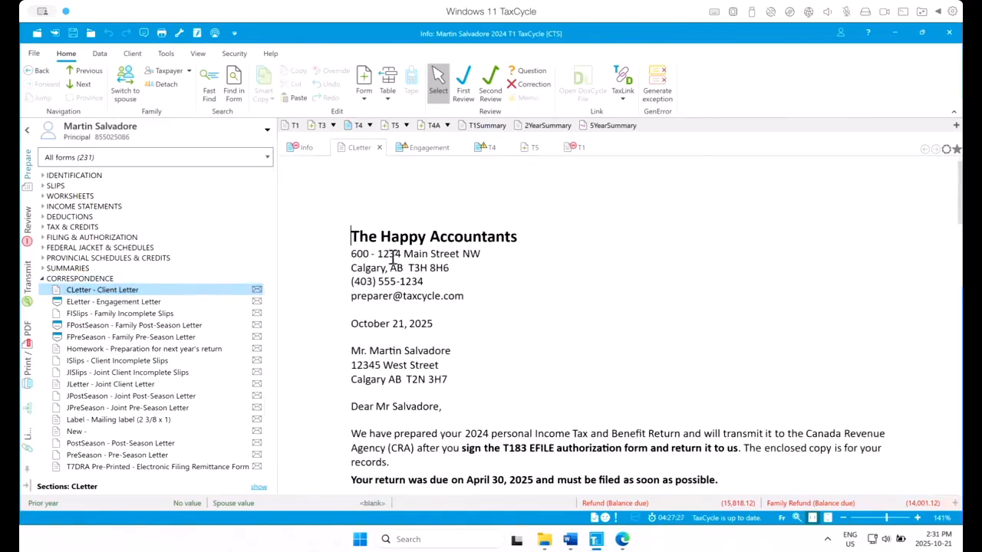
pyautogui.rightClick(392, 258)
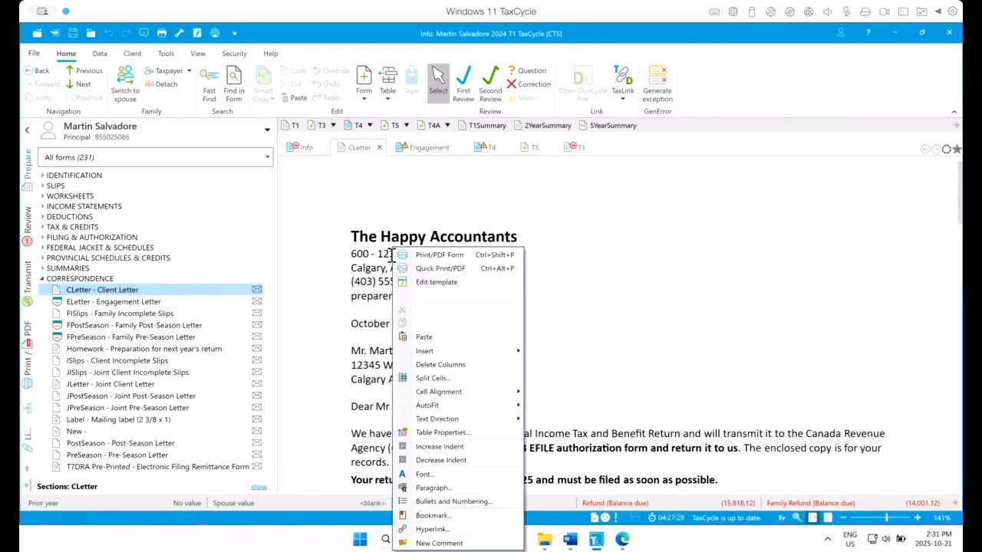
pyautogui.click(429, 283)
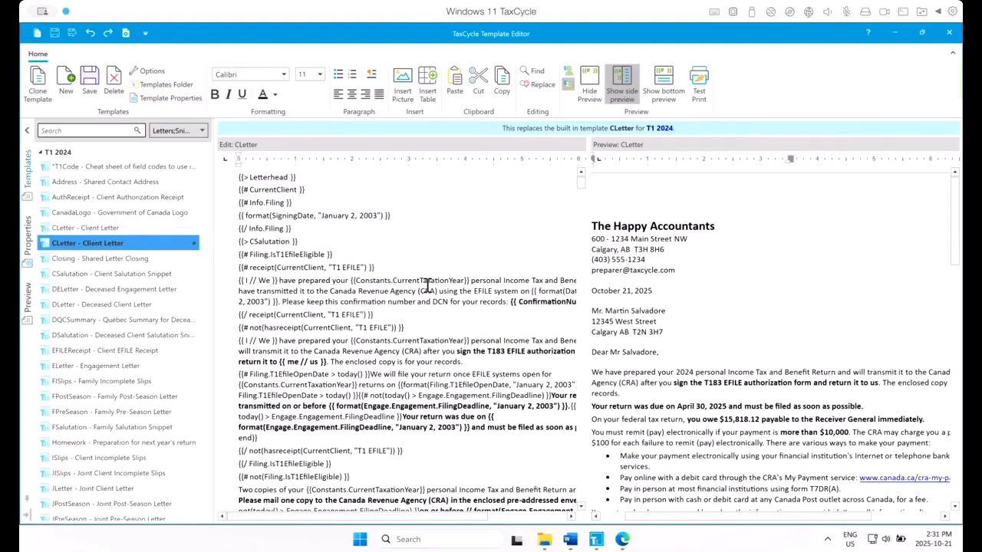
# Step: Exclude letters from the template list filter and look through the T1 snippets of the different years
pyautogui.click(190, 132)
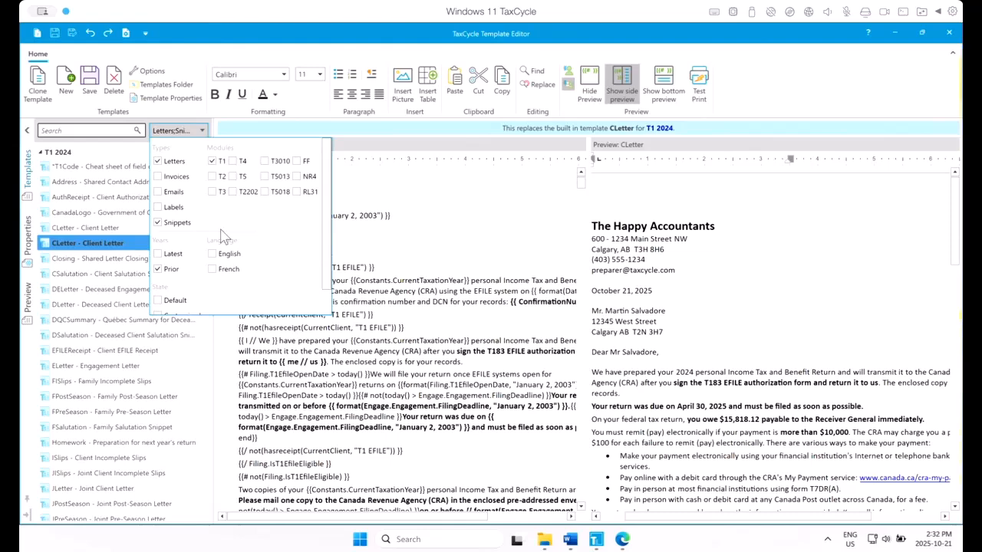
pyautogui.click(298, 389)
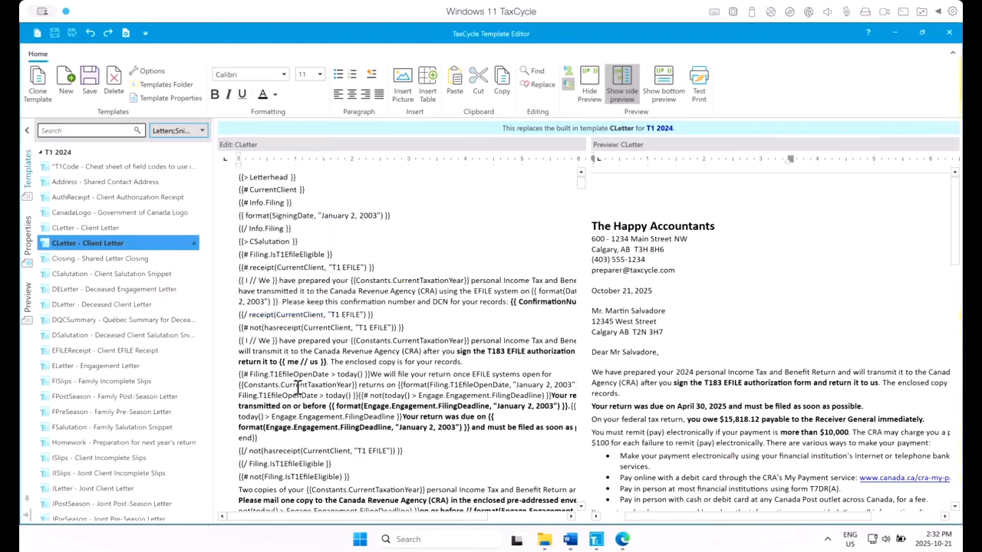
pyautogui.click(162, 132)
pyautogui.click(158, 161)
pyautogui.click(181, 122)
pyautogui.click(179, 132)
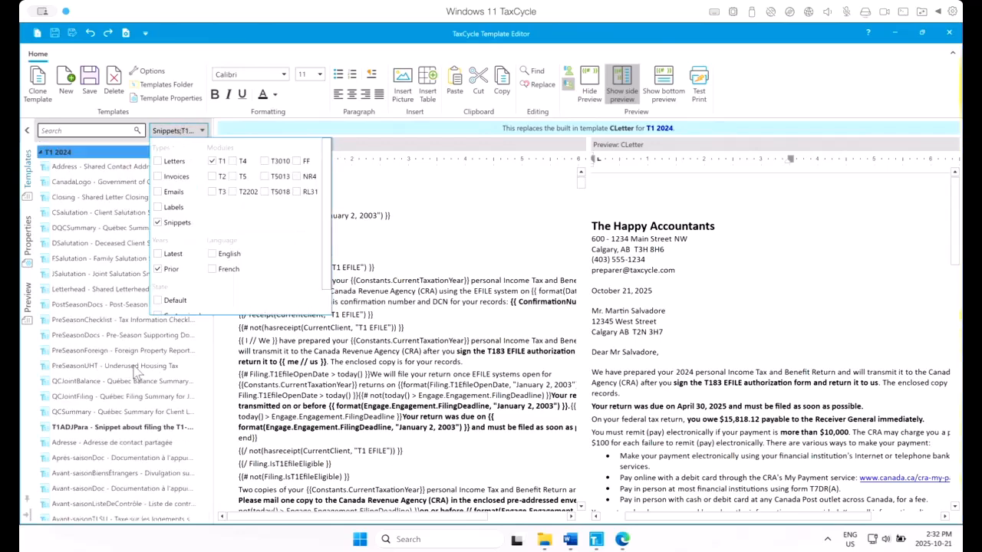
pyautogui.click(253, 370)
pyautogui.scroll(-8, 134, 371)
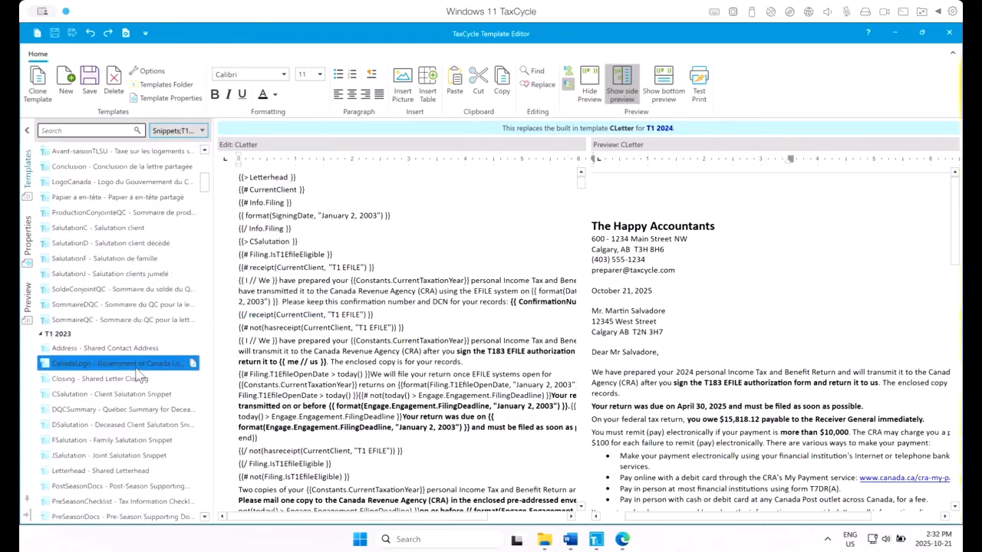
pyautogui.scroll(-20, 138, 373)
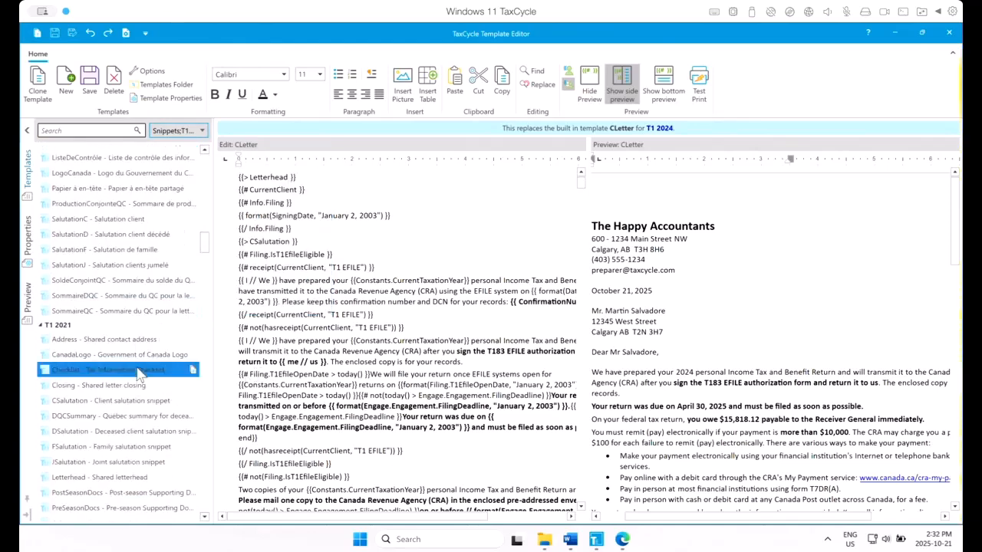
pyautogui.scroll(20, 138, 373)
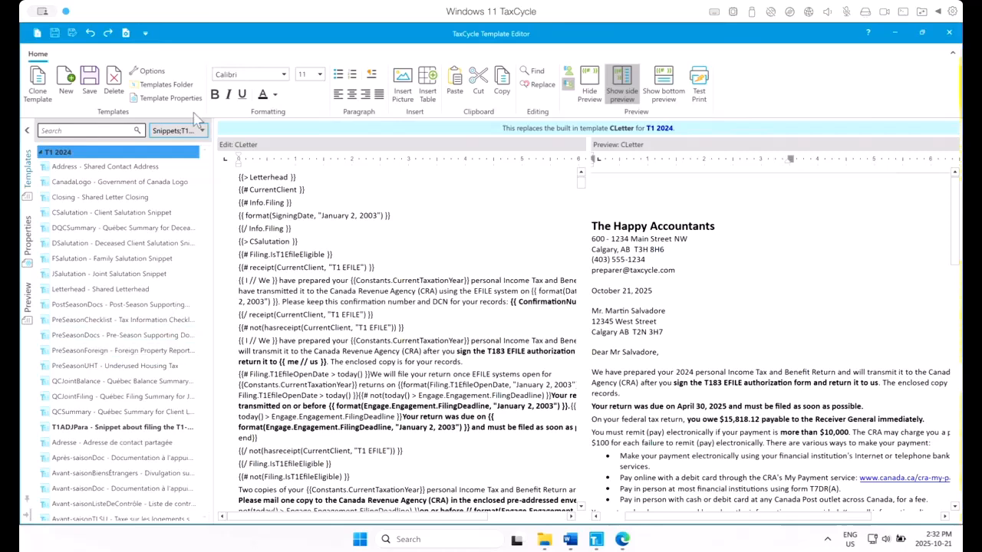
# Step: Filter the template list to English and include letters alongside snippets
pyautogui.click(182, 134)
pyautogui.click(212, 254)
pyautogui.click(197, 133)
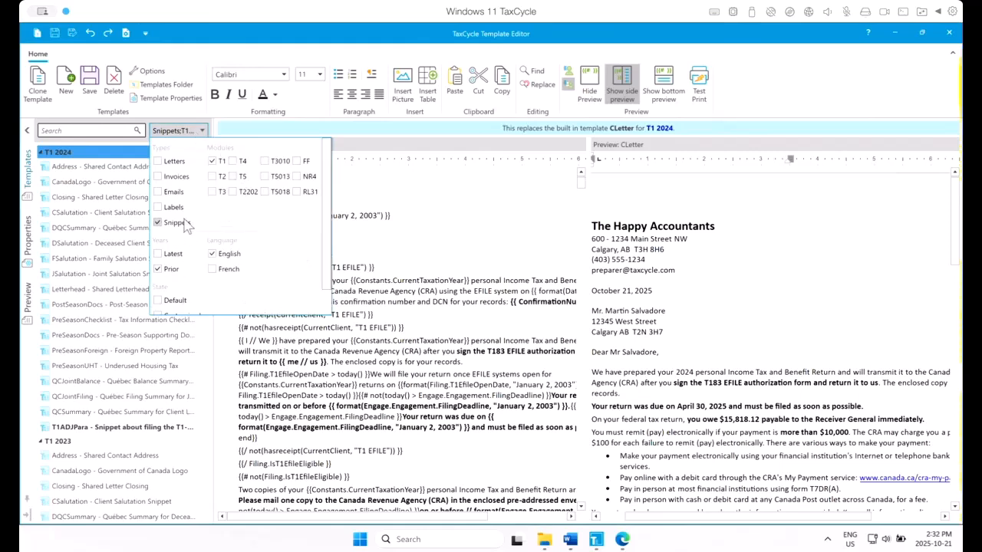
pyautogui.click(158, 162)
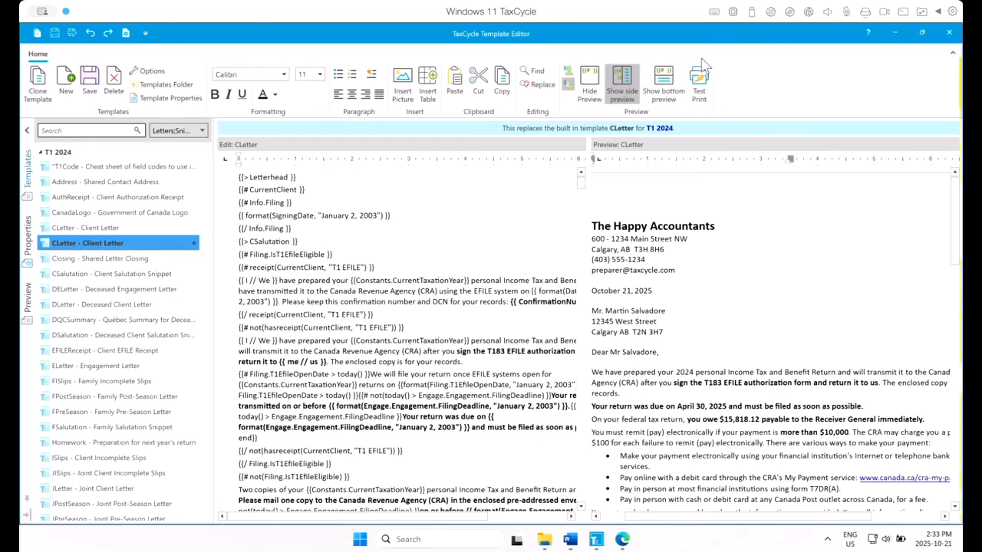
# Step: Try the CLetter preview below the template text, hide it, and restore it beside the text
pyautogui.click(661, 90)
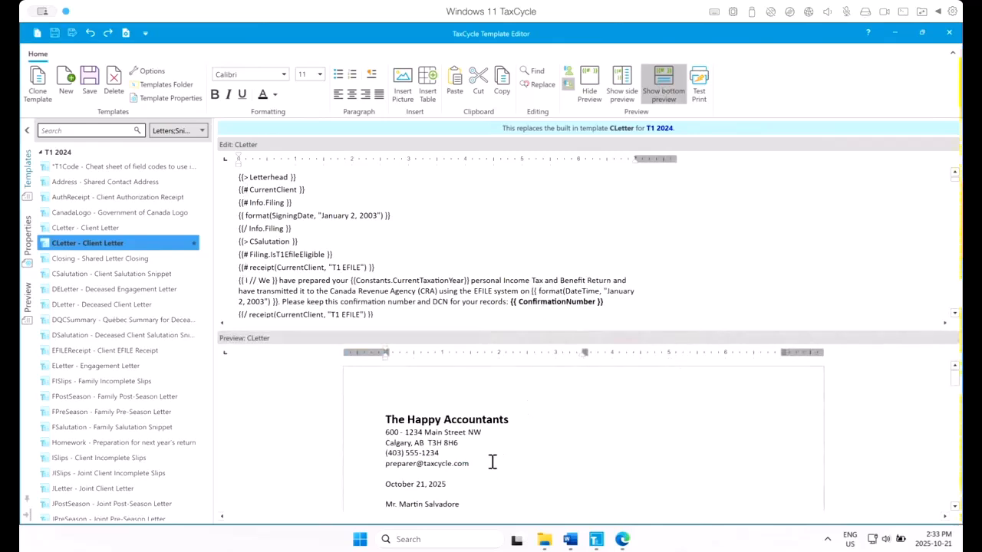
pyautogui.scroll(-1, 493, 461)
pyautogui.scroll(-4, 492, 461)
pyautogui.scroll(-1, 475, 193)
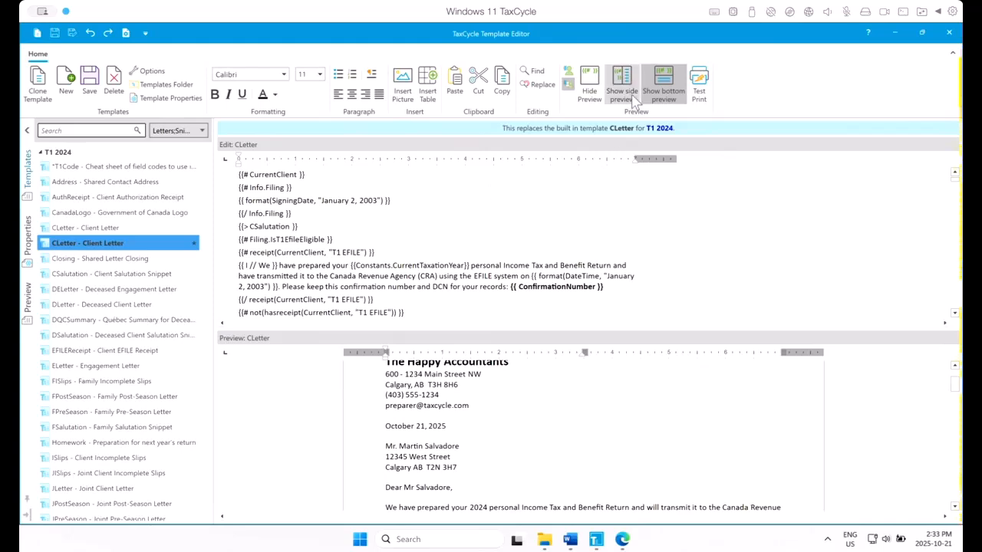
pyautogui.click(587, 91)
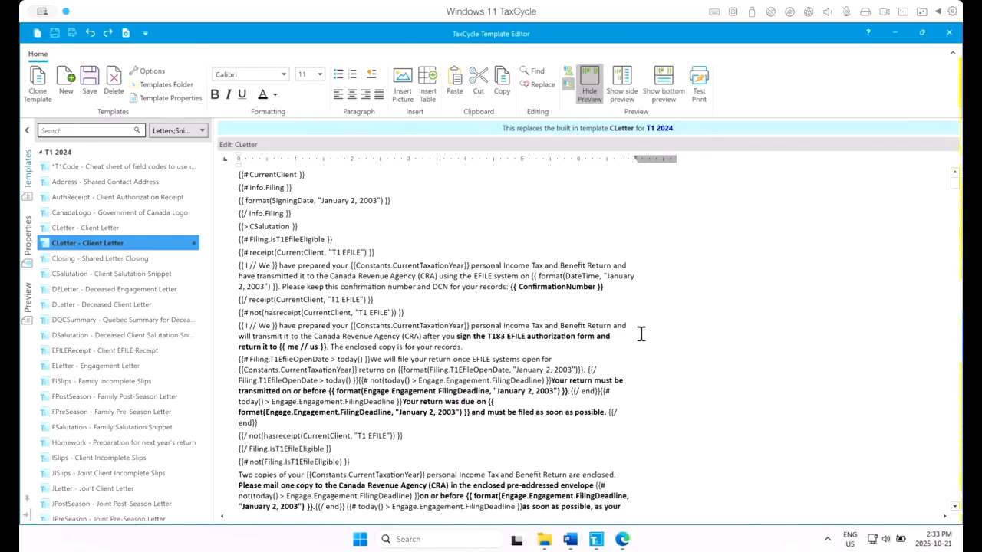
pyautogui.click(630, 90)
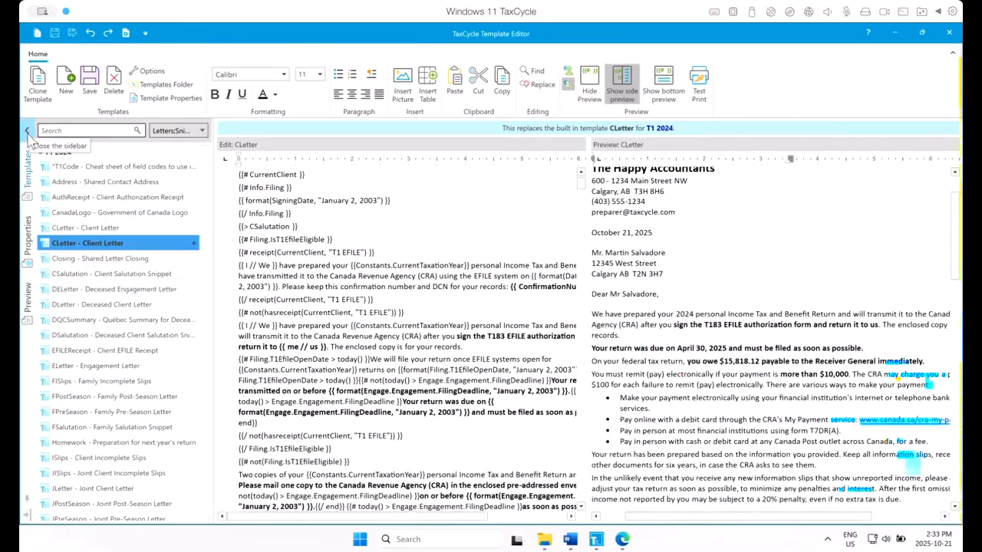
# Step: Collapse the sidebar and the ribbon to enlarge the editing area, and expand both again
pyautogui.click(28, 131)
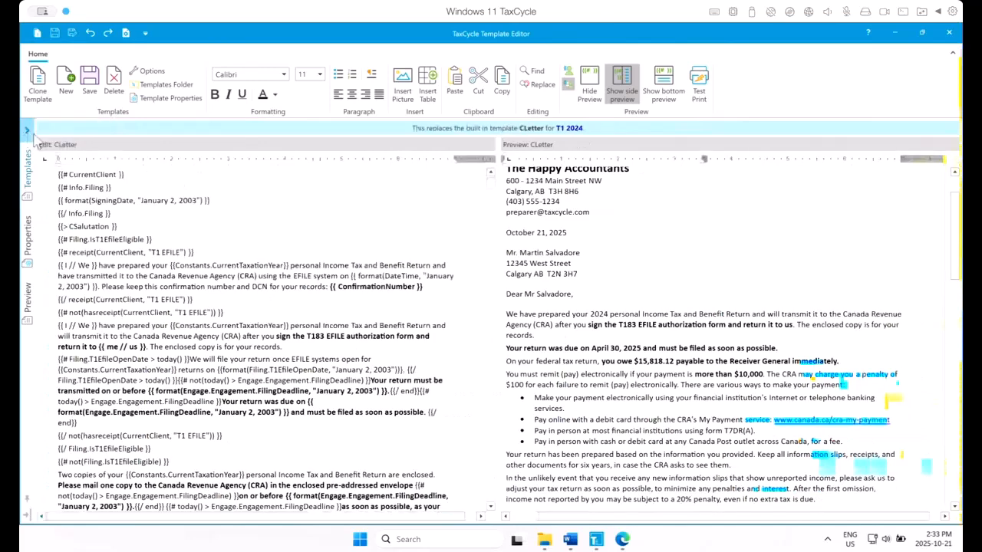
pyautogui.click(952, 53)
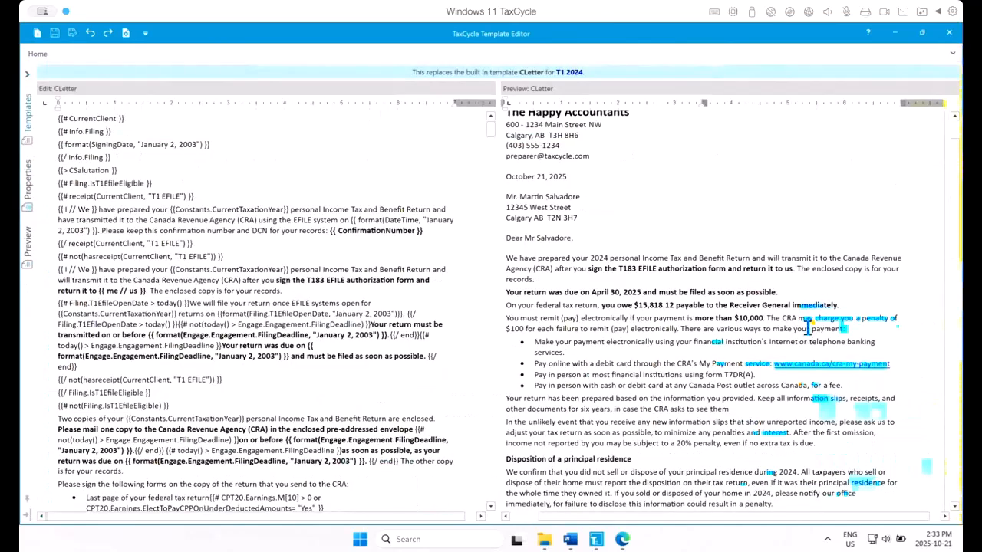
pyautogui.click(952, 55)
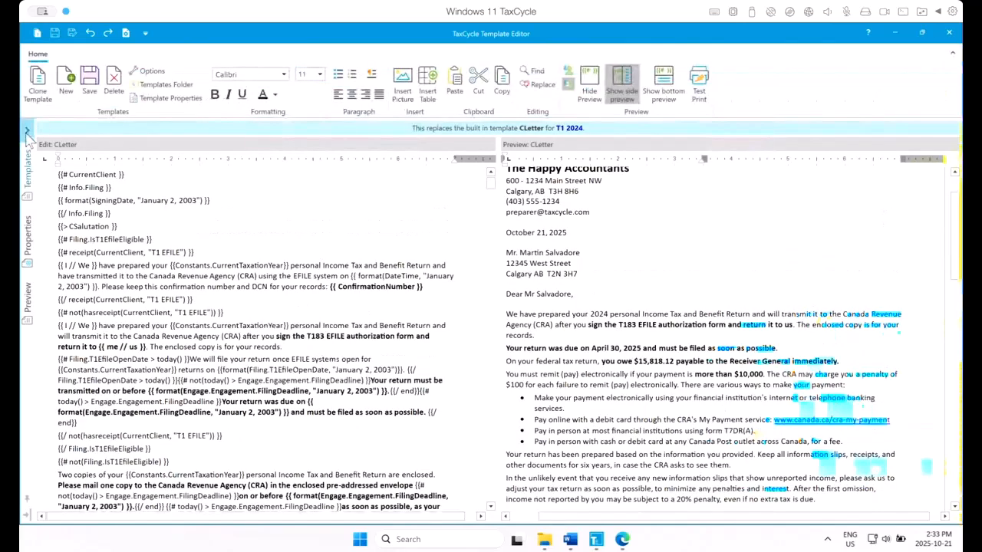
pyautogui.click(27, 131)
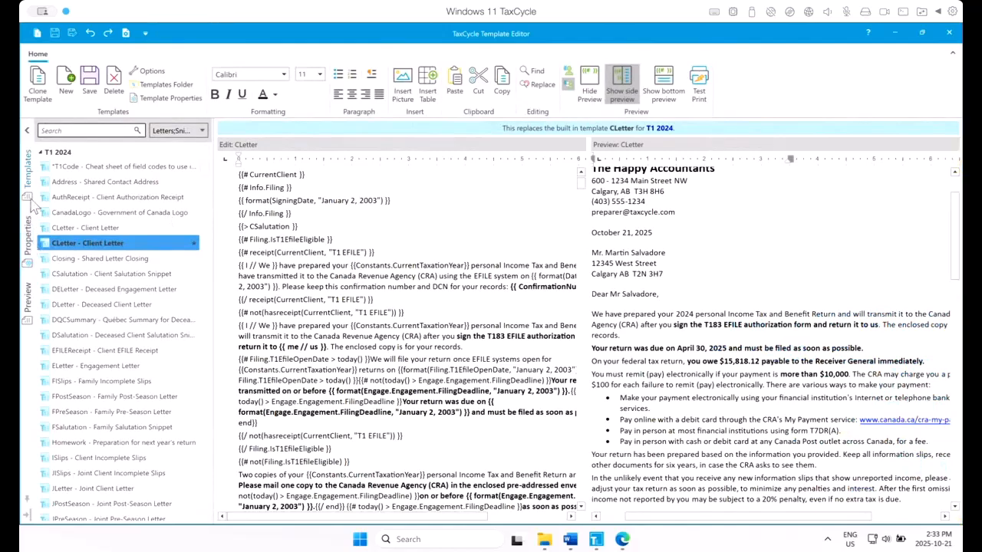
# Step: Look at the CLetter template's properties and preview the letter with the second client return in the list
pyautogui.click(31, 251)
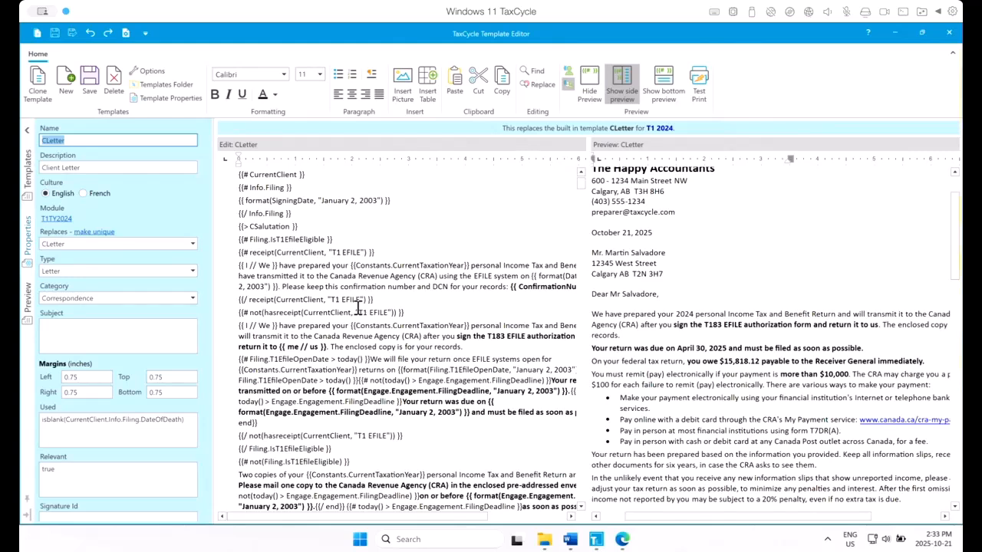
pyautogui.click(27, 303)
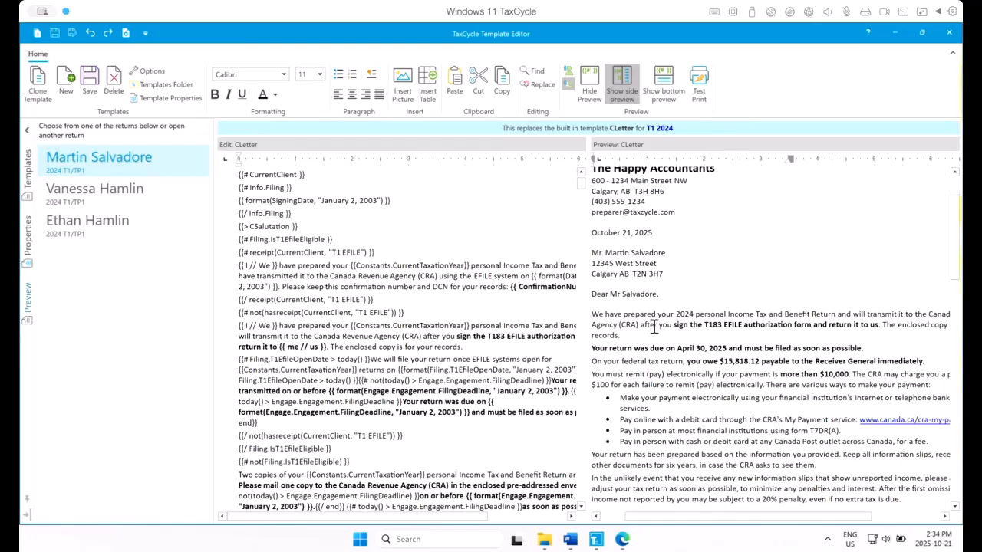
pyautogui.scroll(2, 621, 303)
pyautogui.scroll(-1, 652, 290)
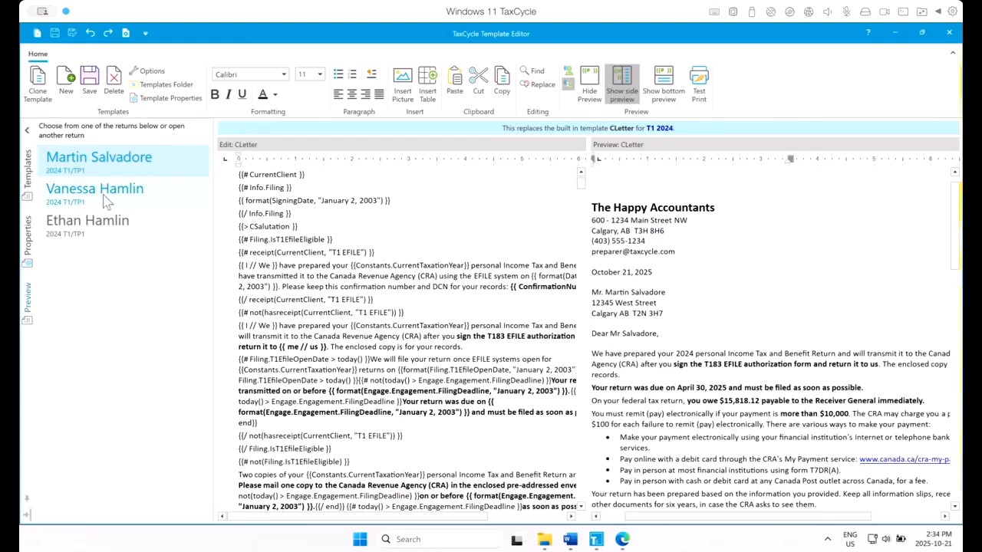
pyautogui.click(167, 211)
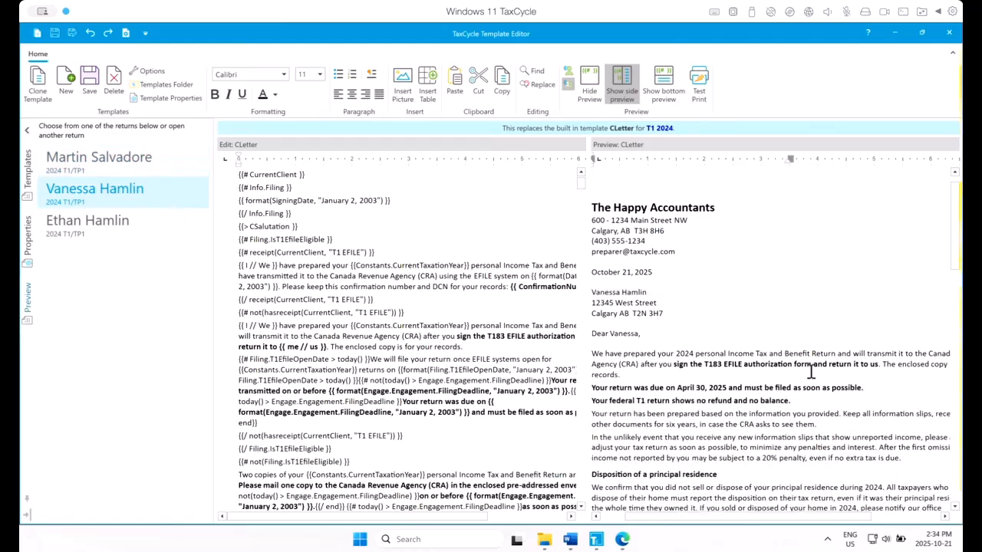
pyautogui.scroll(-1, 725, 315)
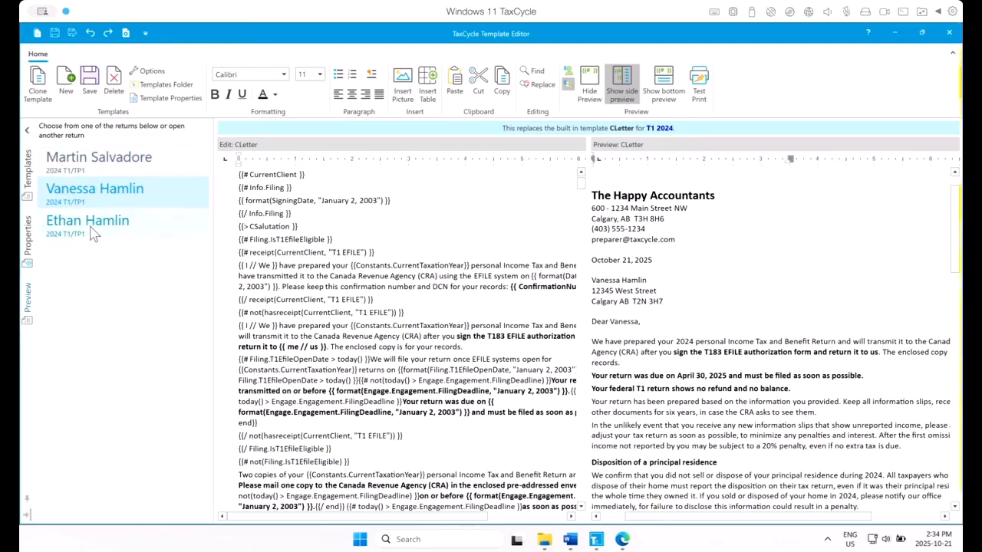
# Step: Review the template list filter and the Type options in the CLetter template's properties
pyautogui.click(24, 181)
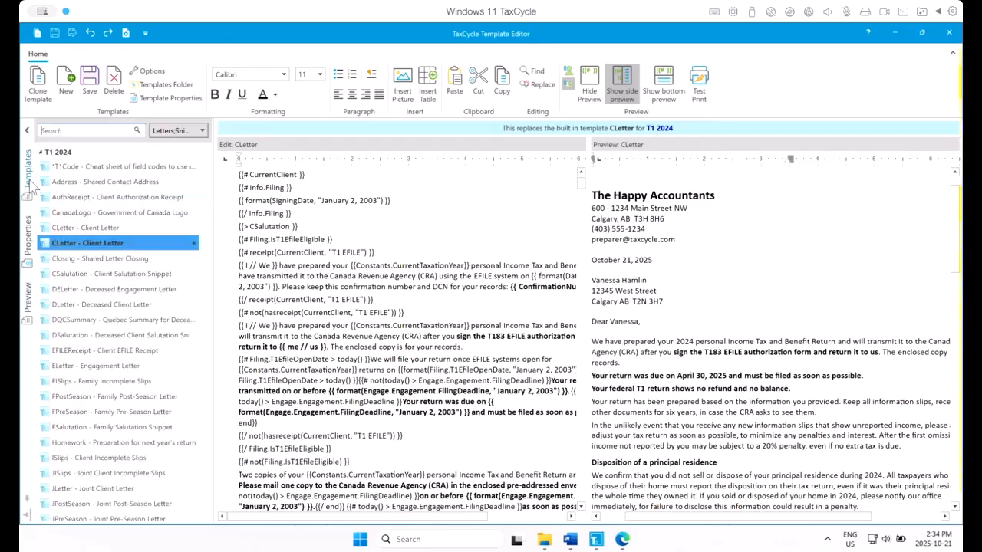
pyautogui.click(201, 131)
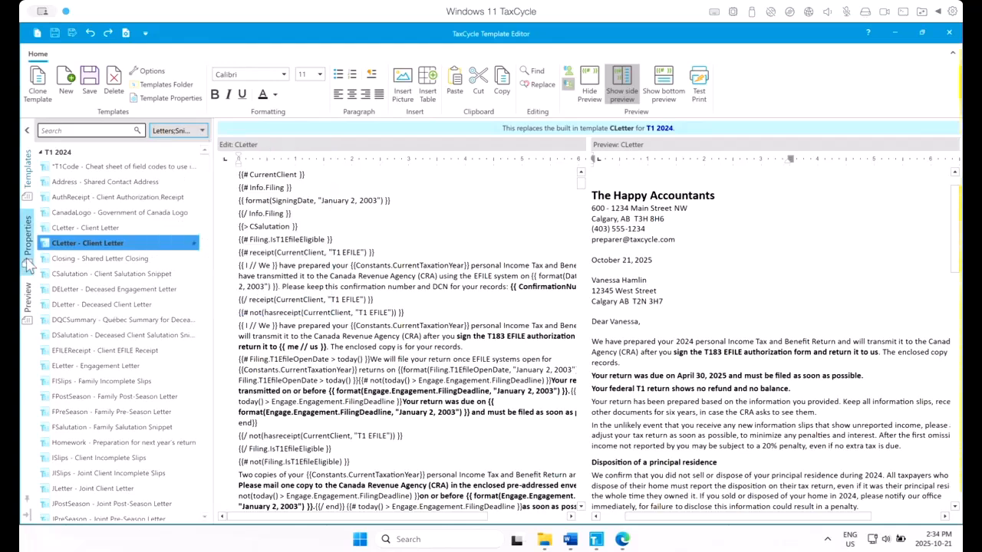
pyautogui.click(28, 264)
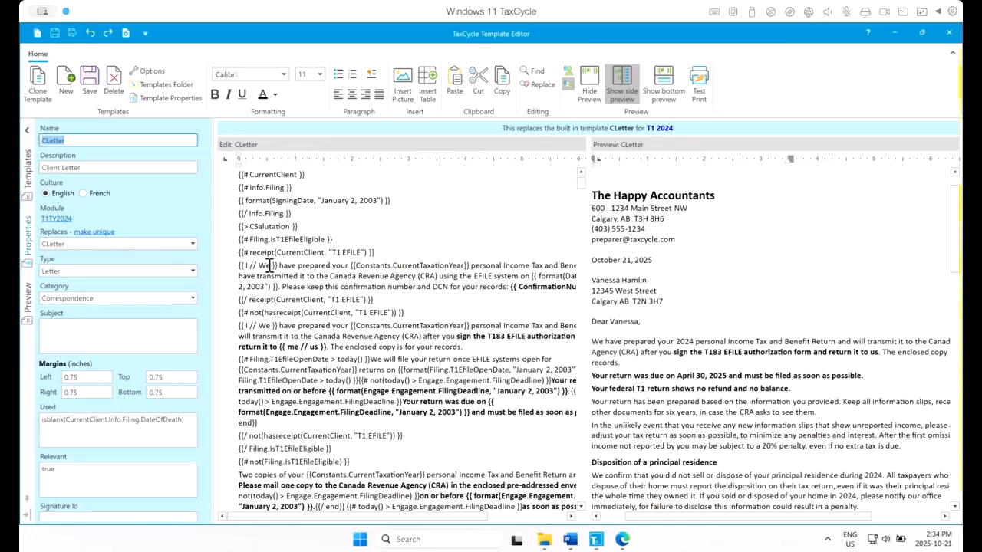
pyautogui.click(192, 273)
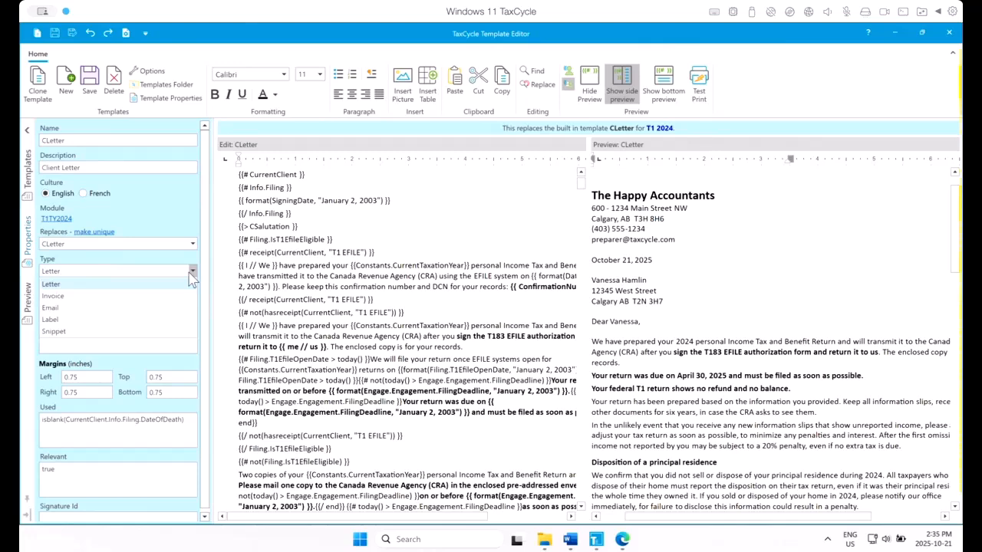
pyautogui.click(192, 280)
# Step: Switch to the 2024 T1 return window showing CLetter and examine the letters listed under Correspondence
pyautogui.moveTo(603, 544)
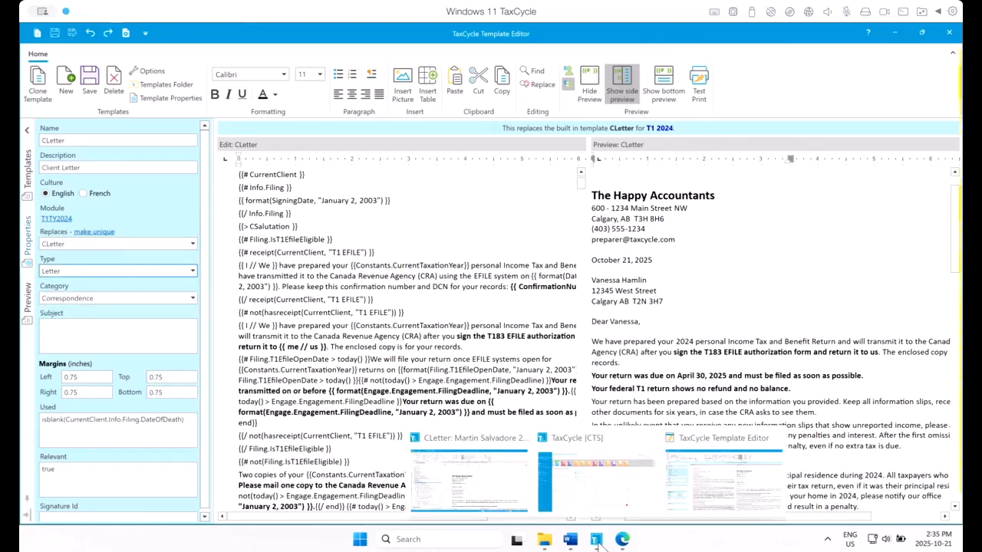
pyautogui.click(490, 503)
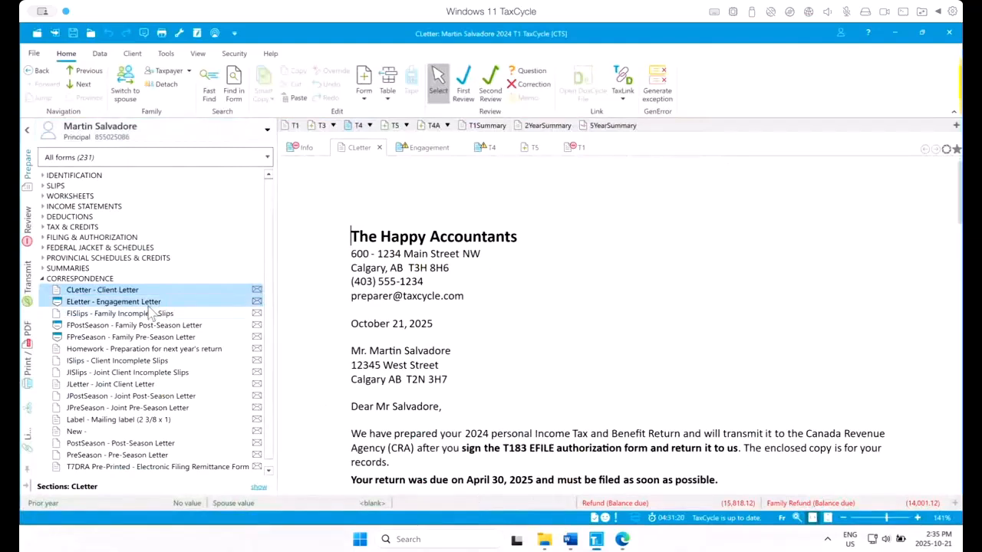
pyautogui.scroll(-1, 142, 303)
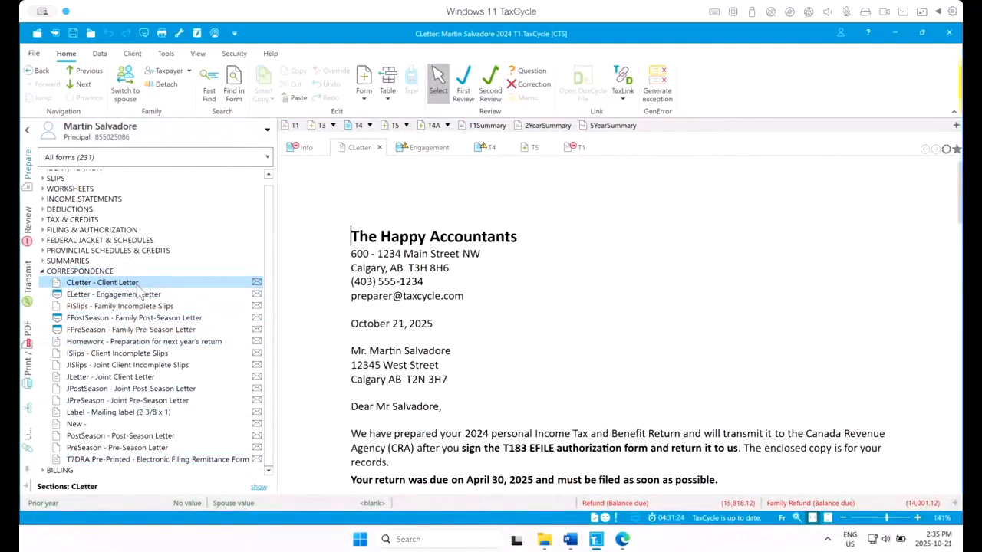
# Step: Switch back to the Template Editor and show the Category options for the CLetter template
pyautogui.moveTo(596, 540)
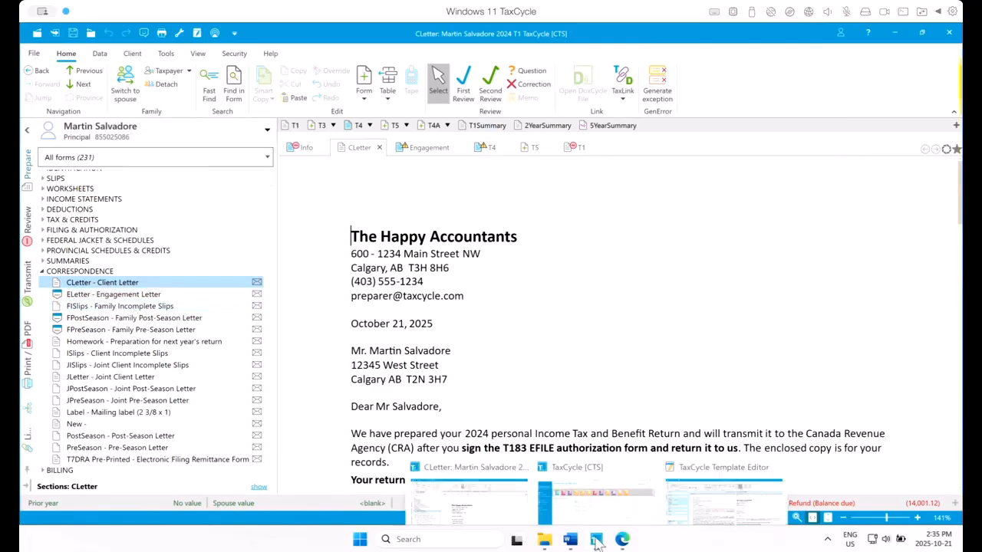
pyautogui.click(675, 491)
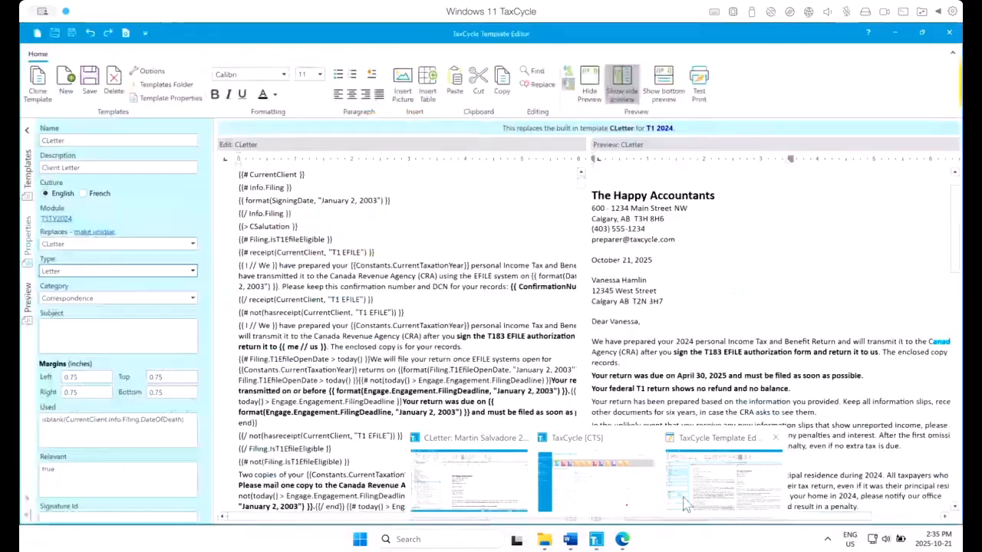
pyautogui.click(193, 300)
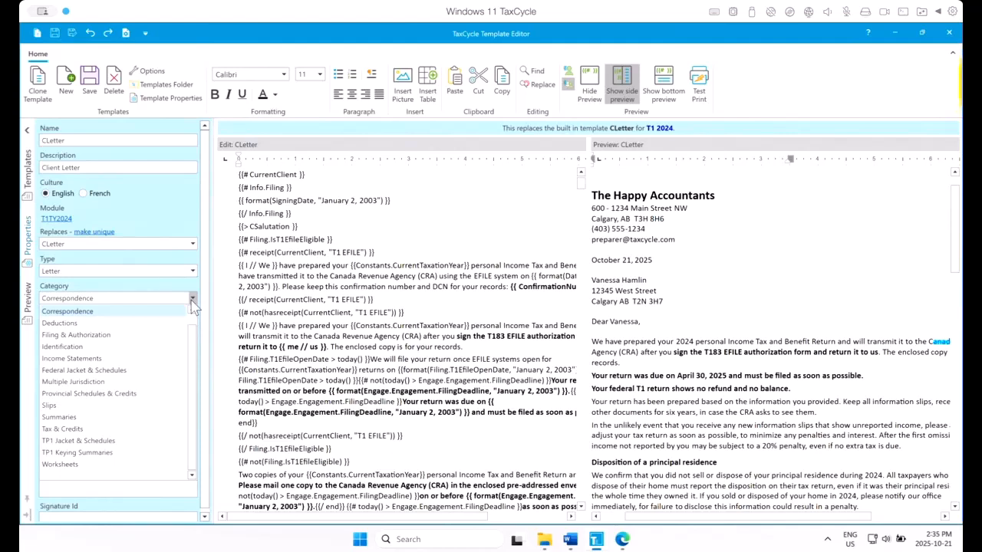
# Step: Close the Category options and view the client letter in the 2024 T1 return window
pyautogui.click(289, 297)
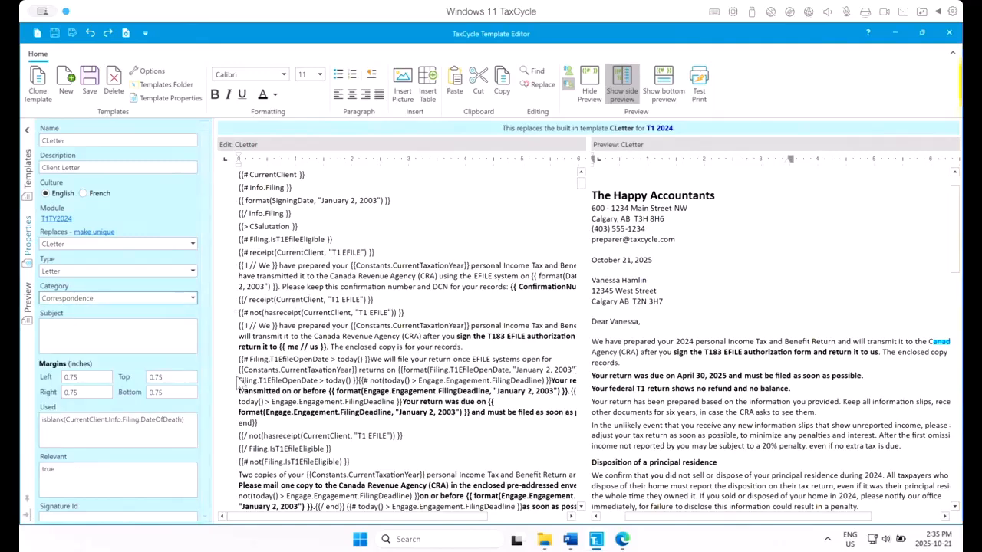
pyautogui.moveTo(596, 543)
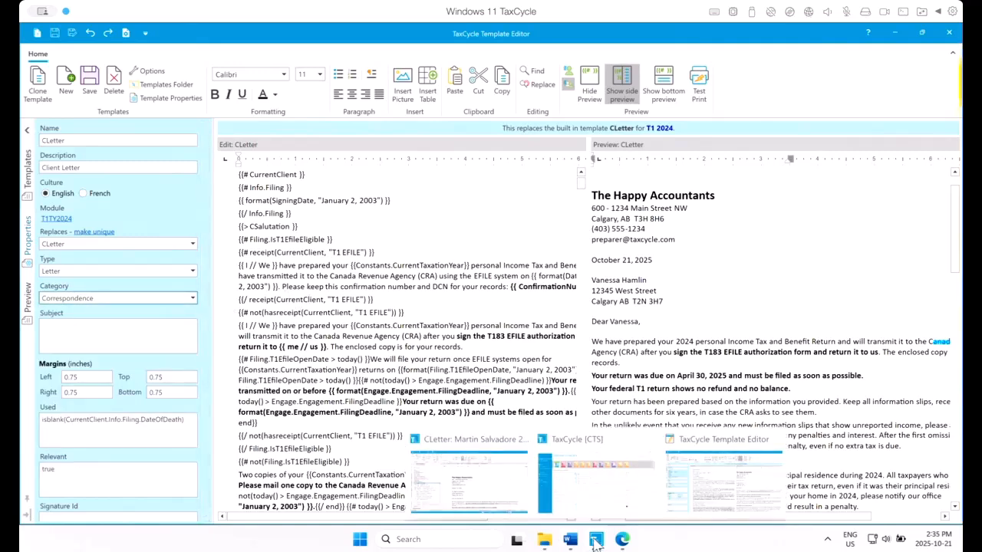
pyautogui.click(469, 479)
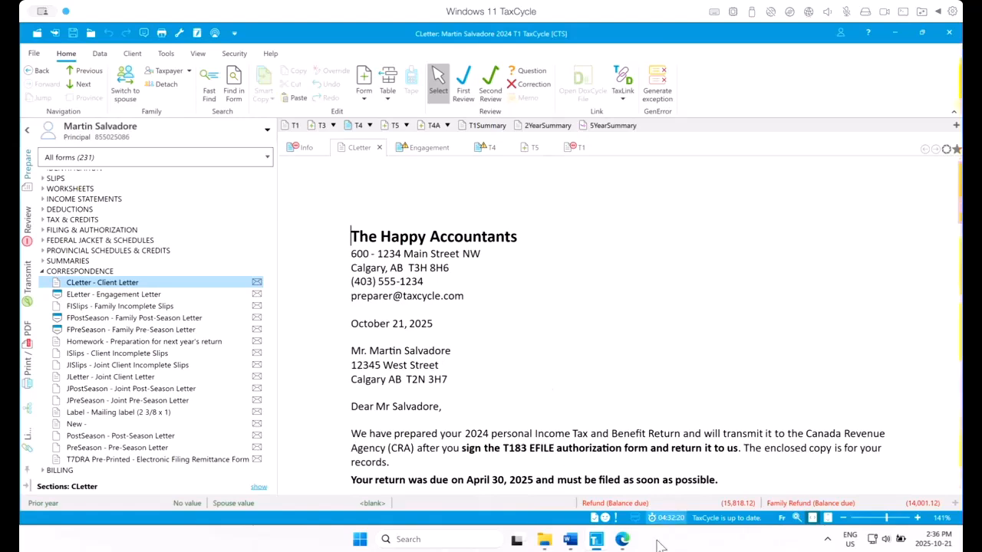
# Step: Return to the Template Editor and show the Type options for the CLetter template
pyautogui.moveTo(595, 537)
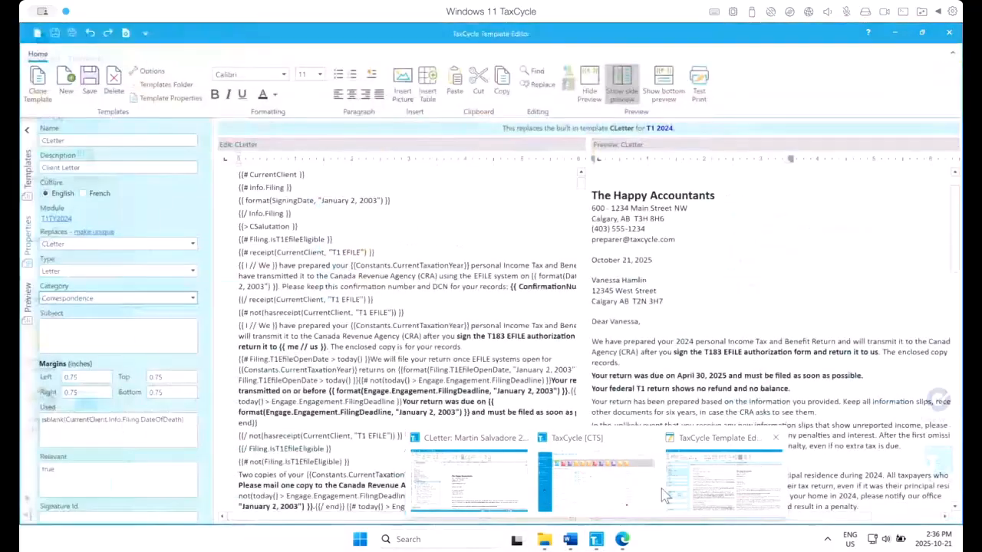
pyautogui.click(691, 480)
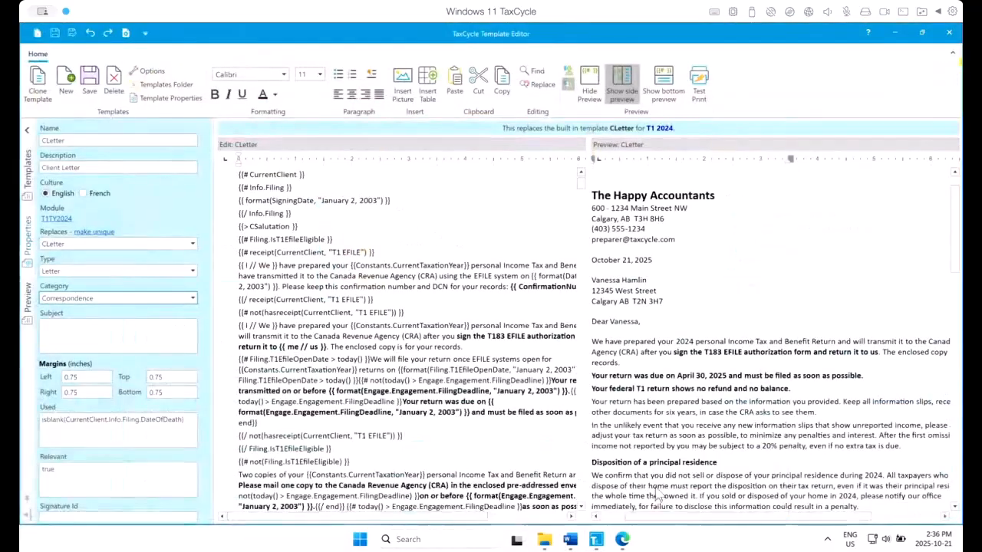
pyautogui.click(193, 272)
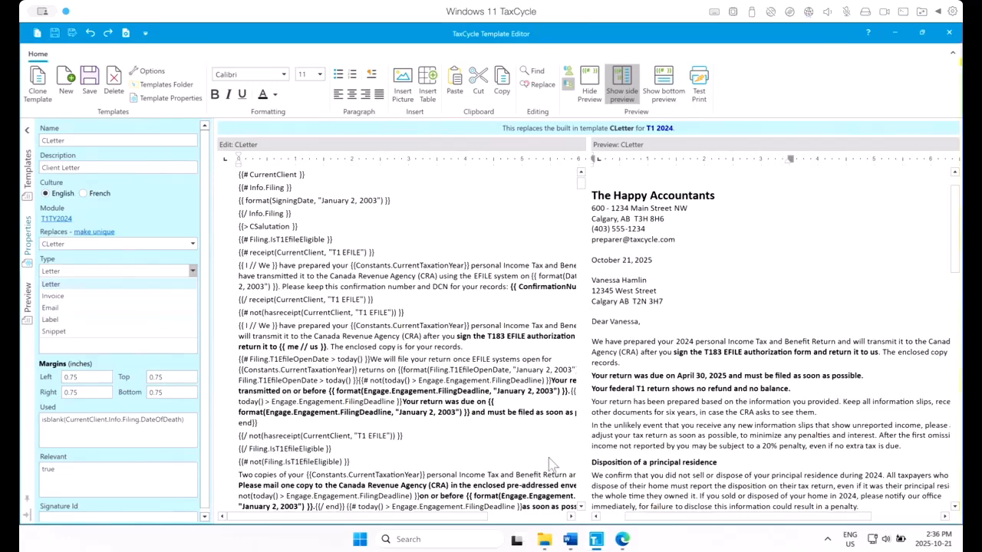
# Step: Switch to the 2024 T1 return window and open the print configuration for the Client copy print set
pyautogui.click(595, 539)
pyautogui.click(505, 491)
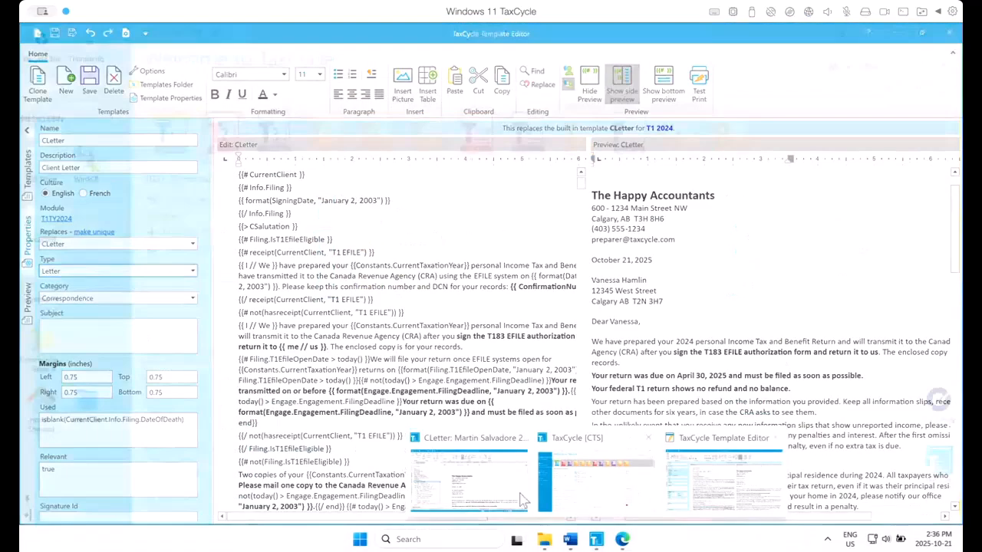
pyautogui.click(464, 495)
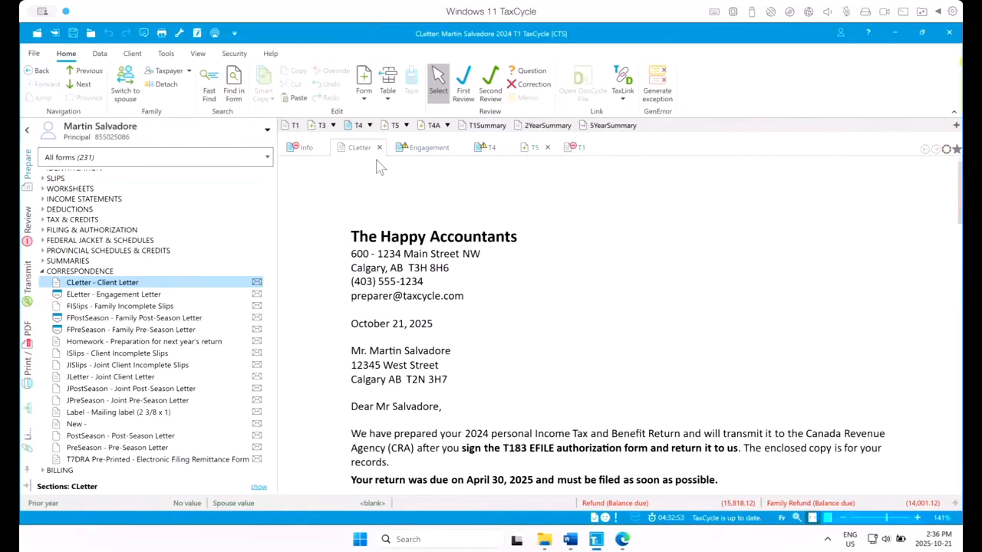
pyautogui.click(29, 336)
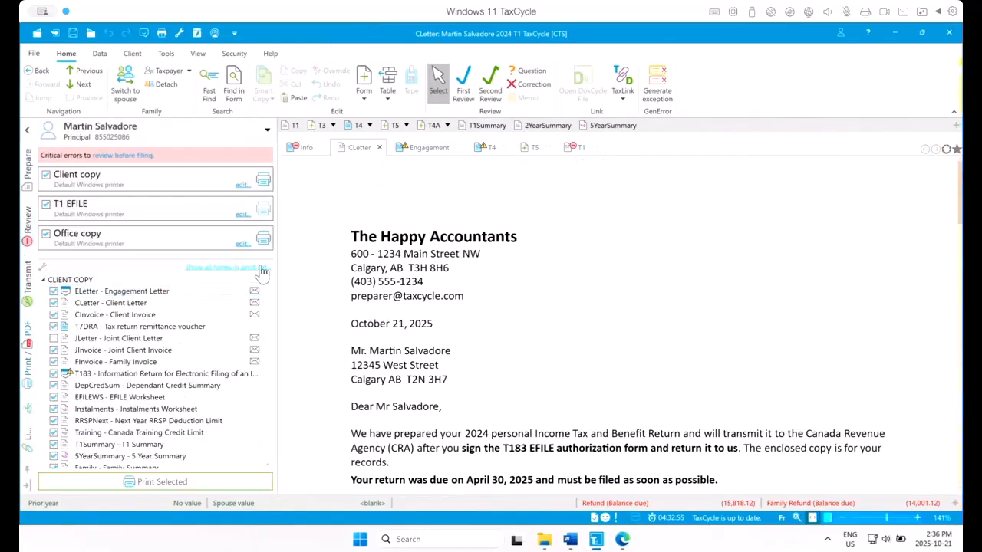
pyautogui.click(241, 188)
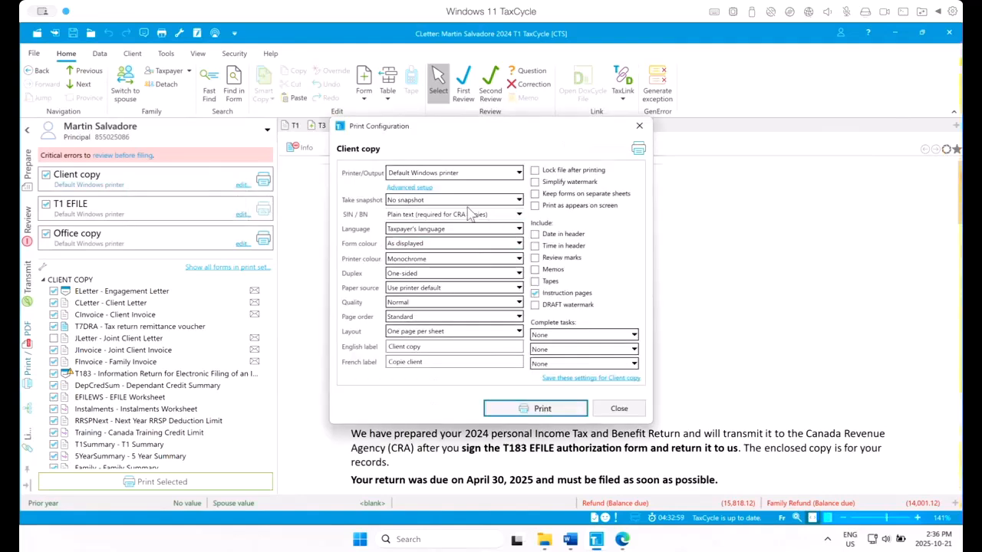
# Step: Set the Client copy output to PDF and its Email option to TaxFolder
pyautogui.click(491, 172)
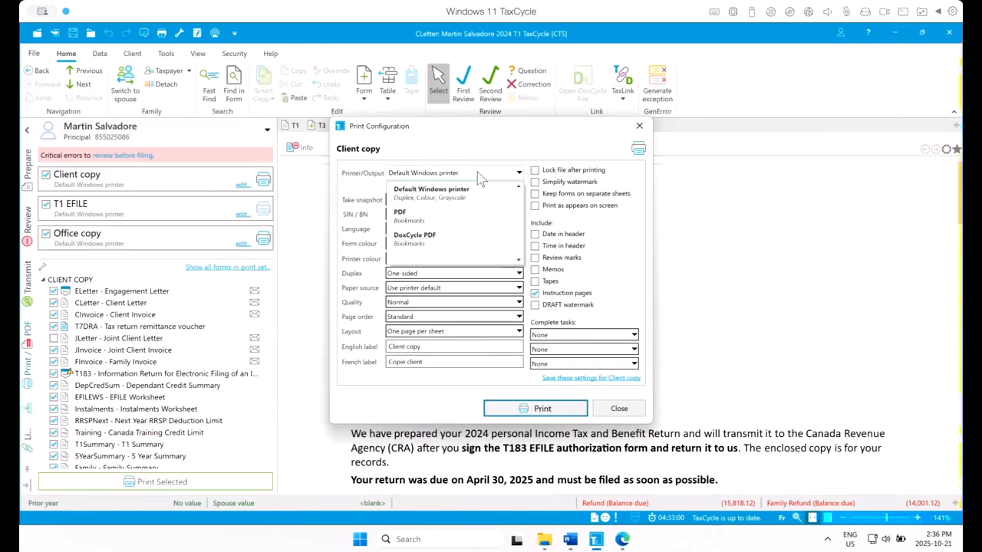
pyautogui.click(418, 213)
pyautogui.moveTo(485, 125); pyautogui.dragTo(512, 63)
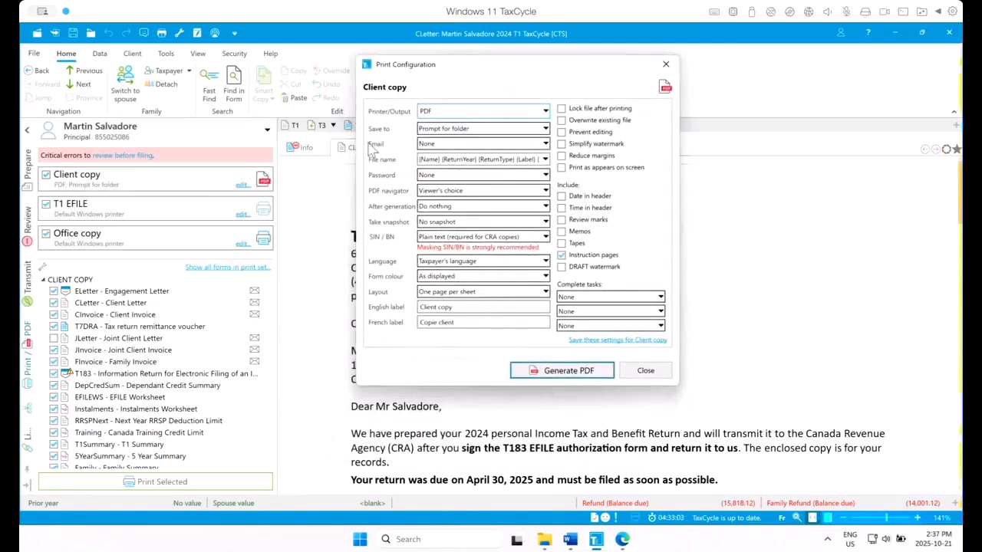
pyautogui.click(454, 146)
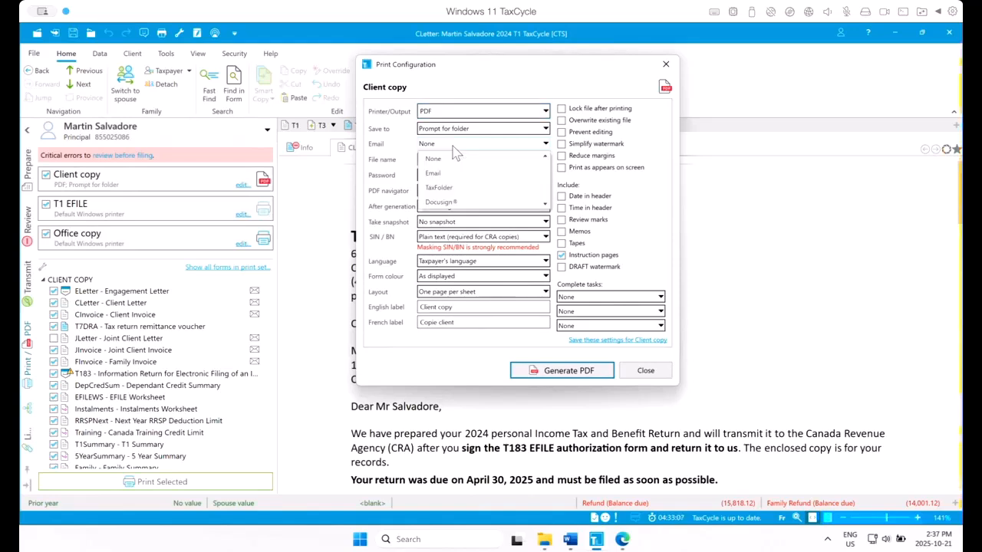
pyautogui.click(454, 192)
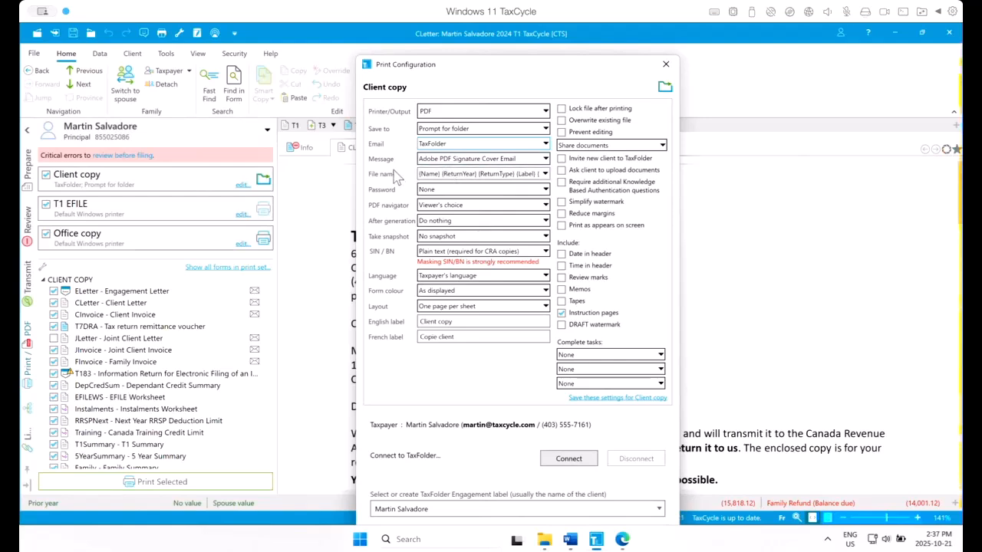
# Step: Review the Message templates available for the Client copy, close its print configuration and return to the Template Editor
pyautogui.click(501, 161)
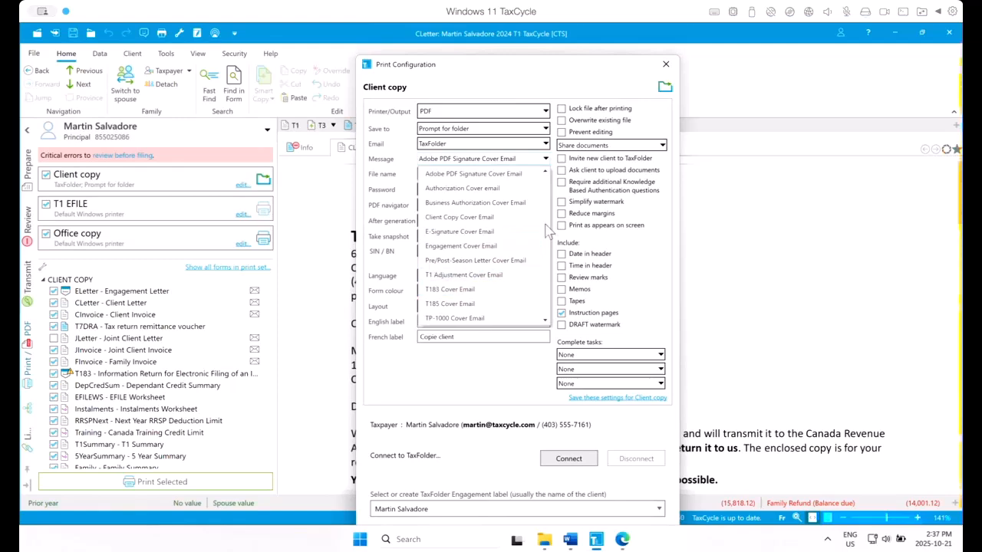
pyautogui.click(666, 65)
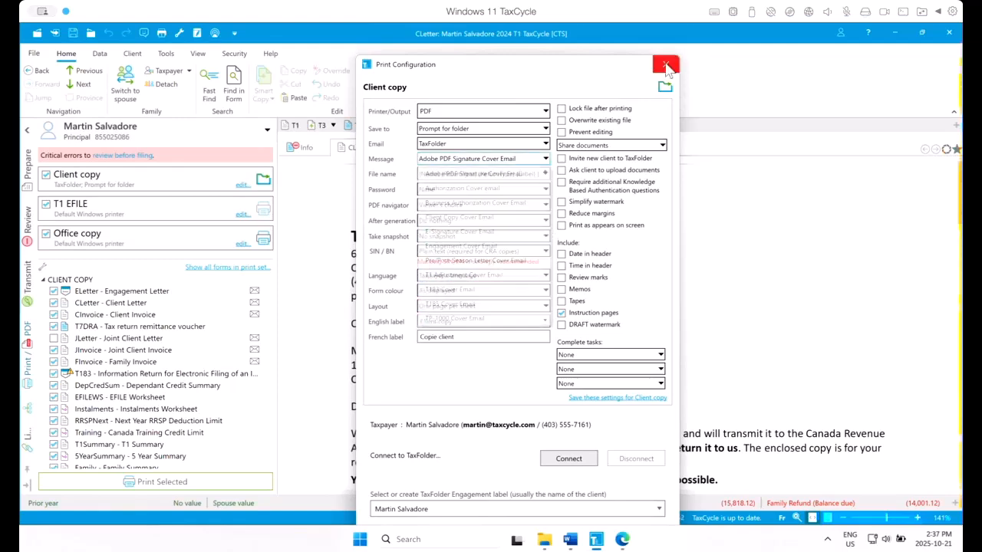
pyautogui.moveTo(596, 540)
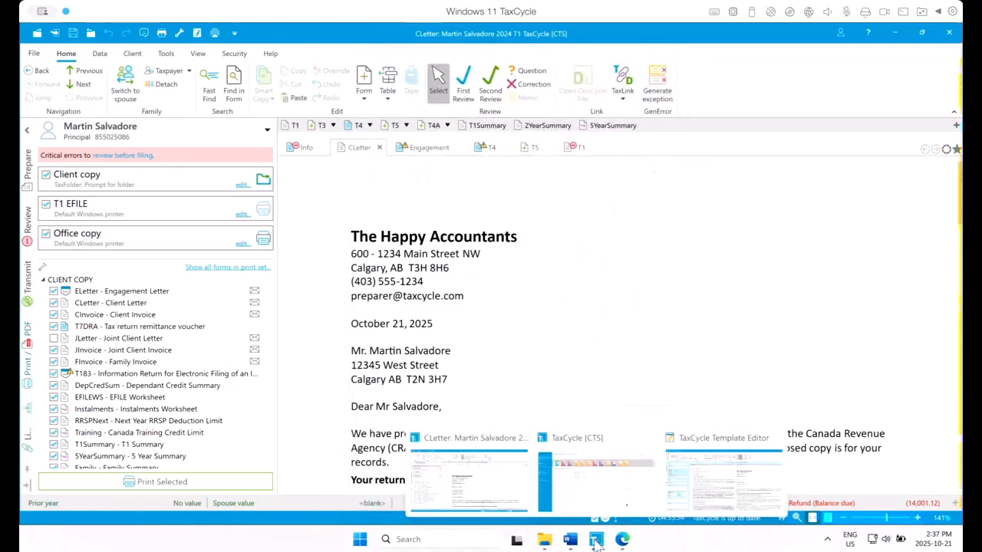
pyautogui.click(498, 497)
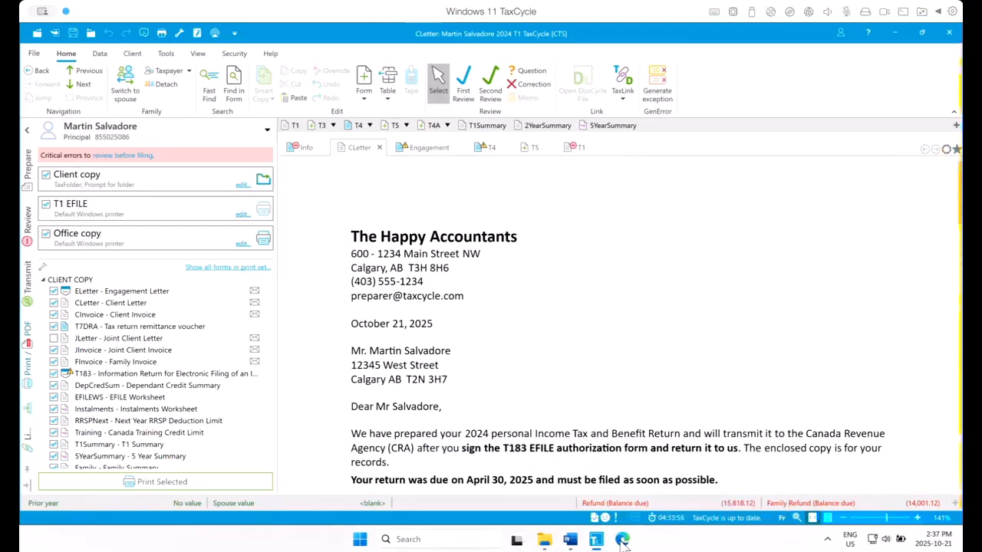
pyautogui.moveTo(596, 540)
pyautogui.click(690, 494)
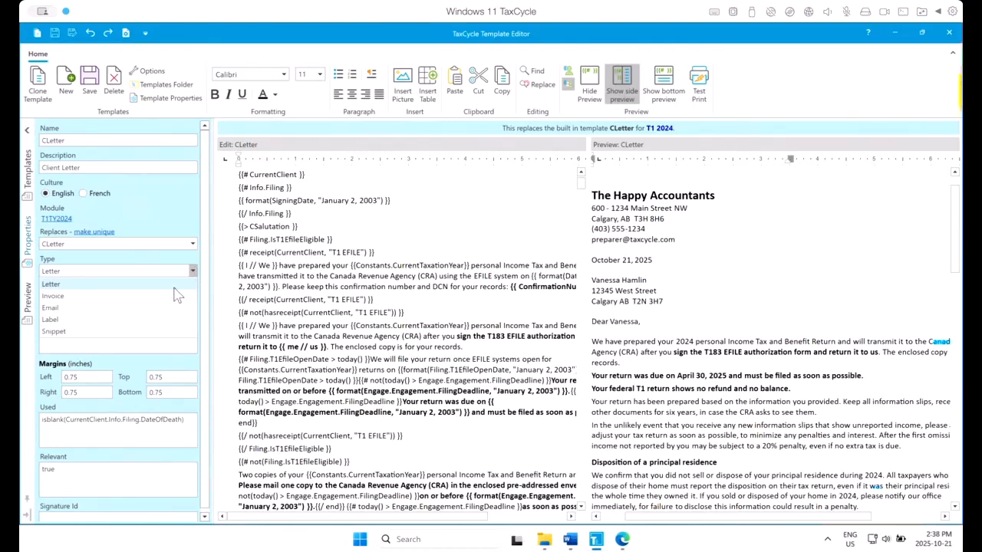
# Step: Try the Snippet type on the CLetter template and set it back to Letter
pyautogui.click(154, 332)
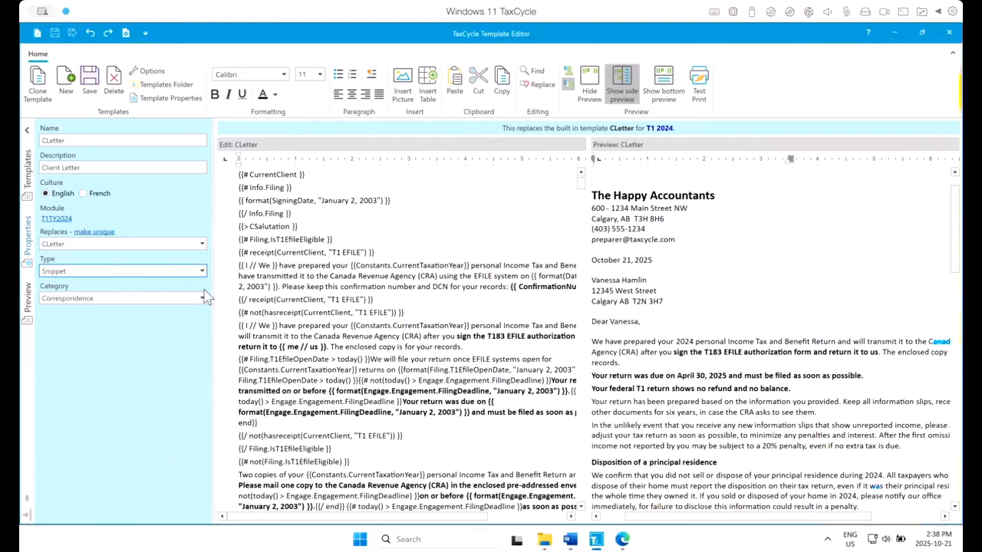
pyautogui.click(178, 272)
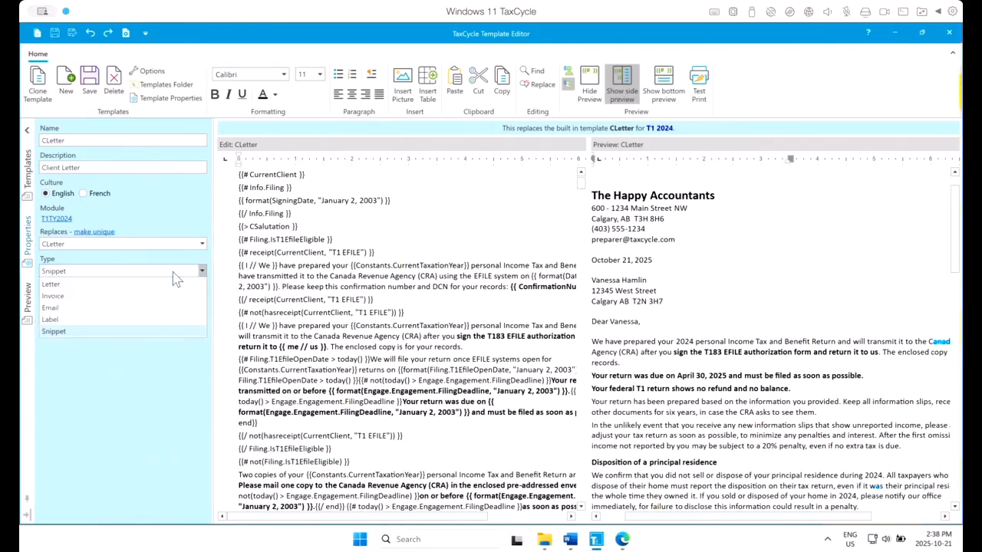
pyautogui.click(122, 285)
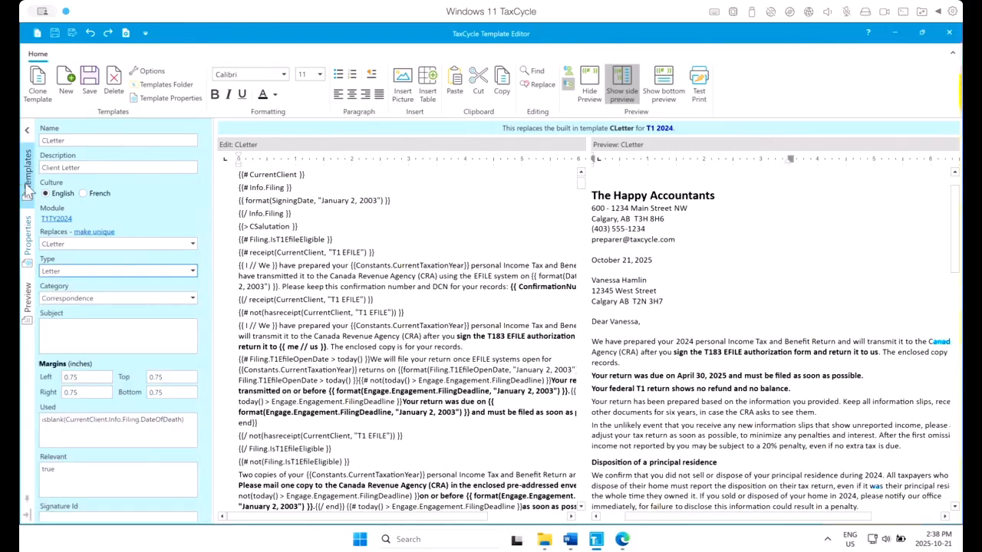
# Step: Show the T1 2024 template list and select the {{> CSalutation }} line in the CLetter code
pyautogui.click(27, 190)
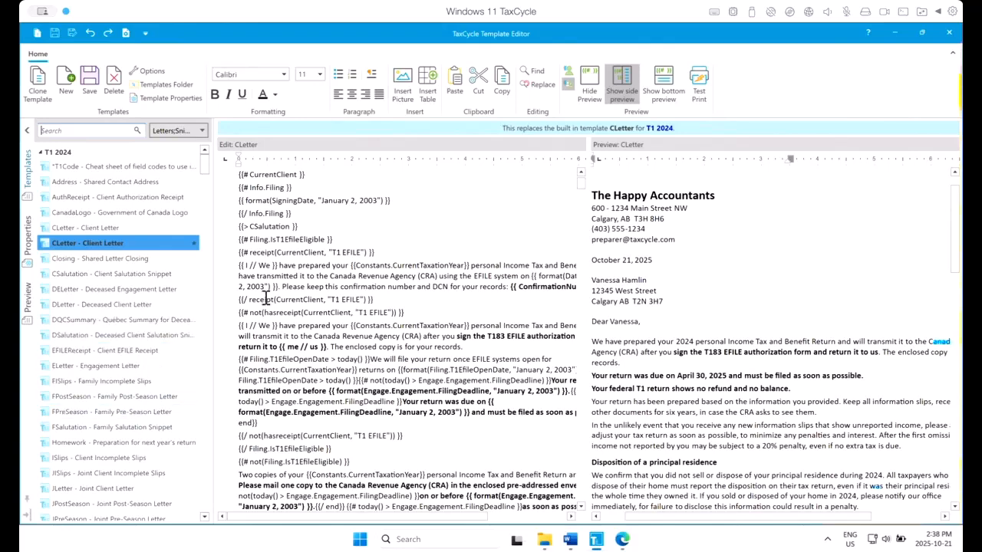
pyautogui.click(294, 229)
pyautogui.moveTo(298, 228); pyautogui.dragTo(239, 228)
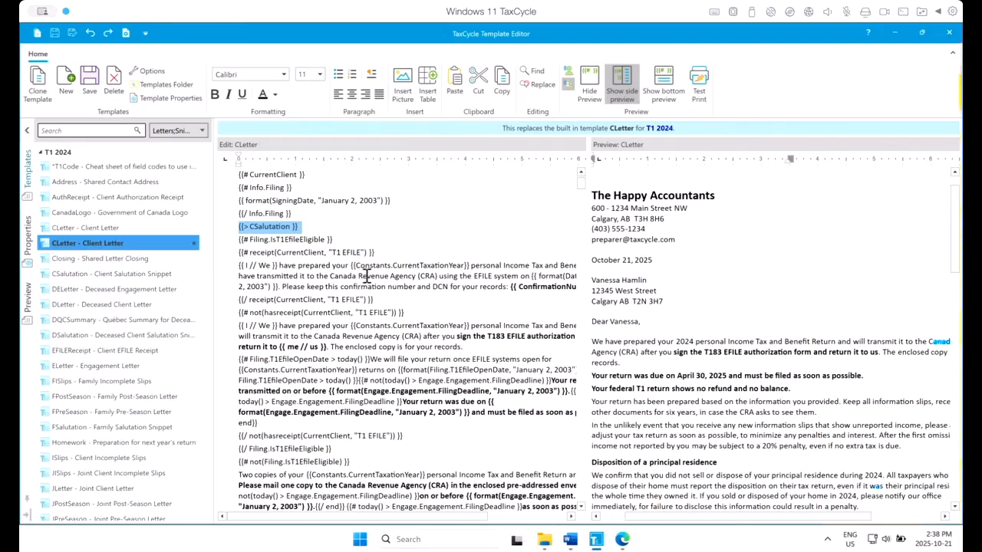
pyautogui.scroll(1, 367, 276)
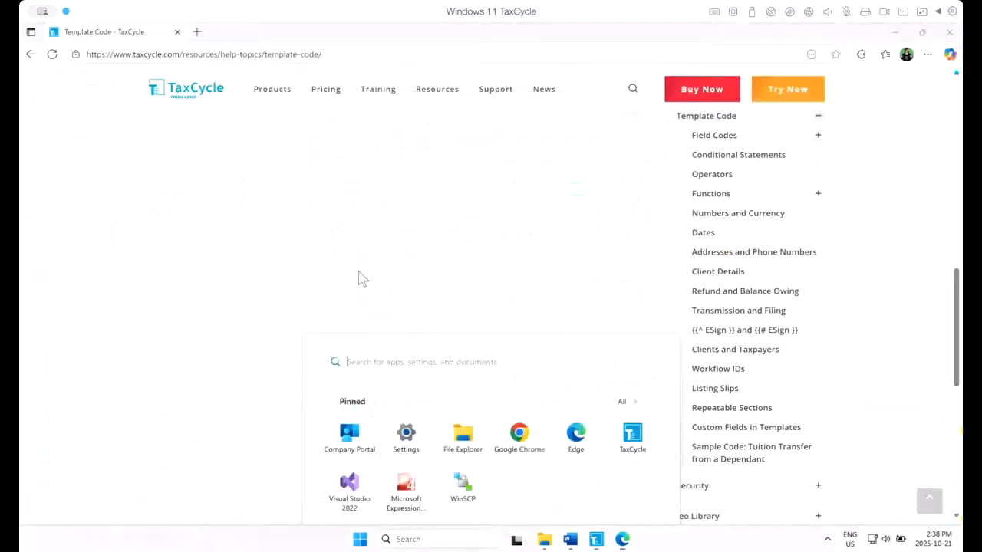
pyautogui.moveTo(599, 541)
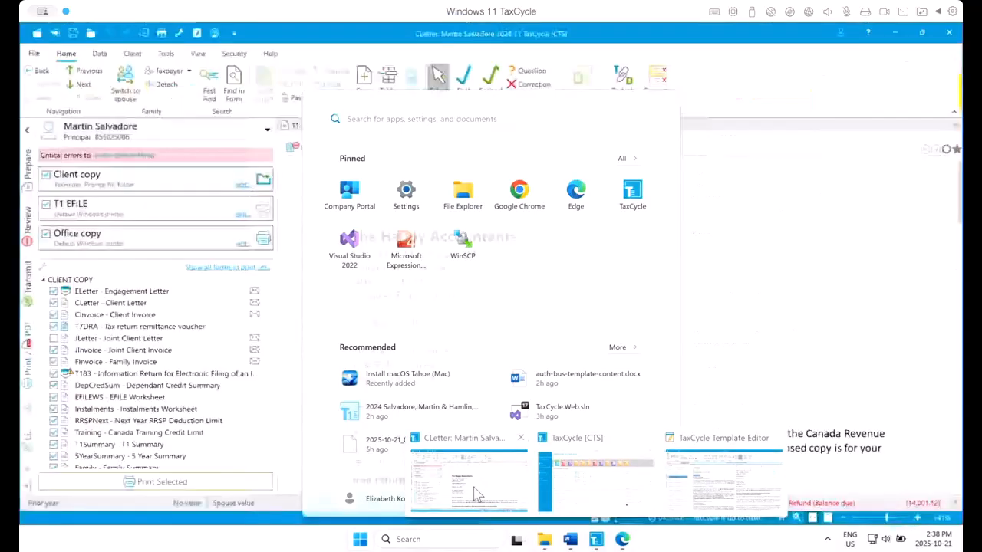
pyautogui.click(475, 493)
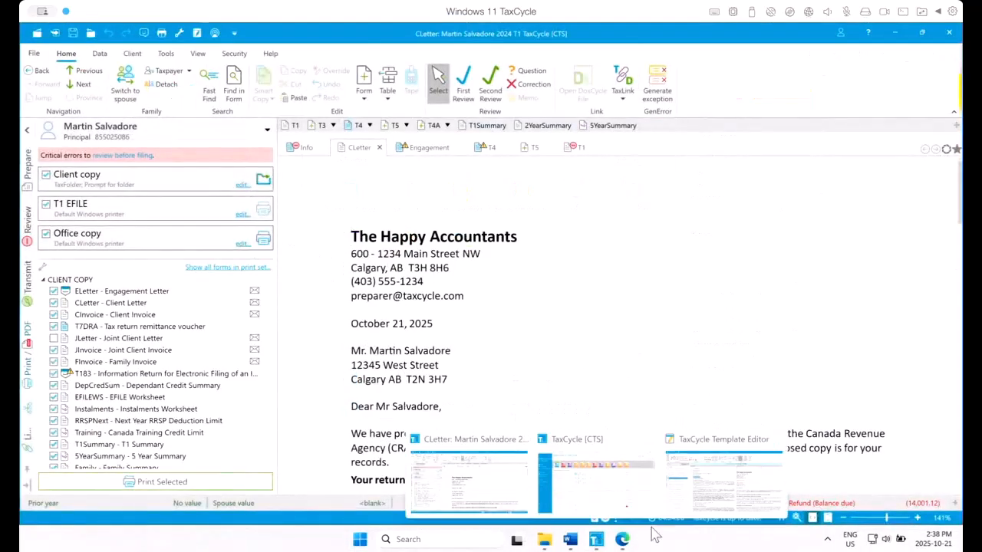
pyautogui.click(709, 485)
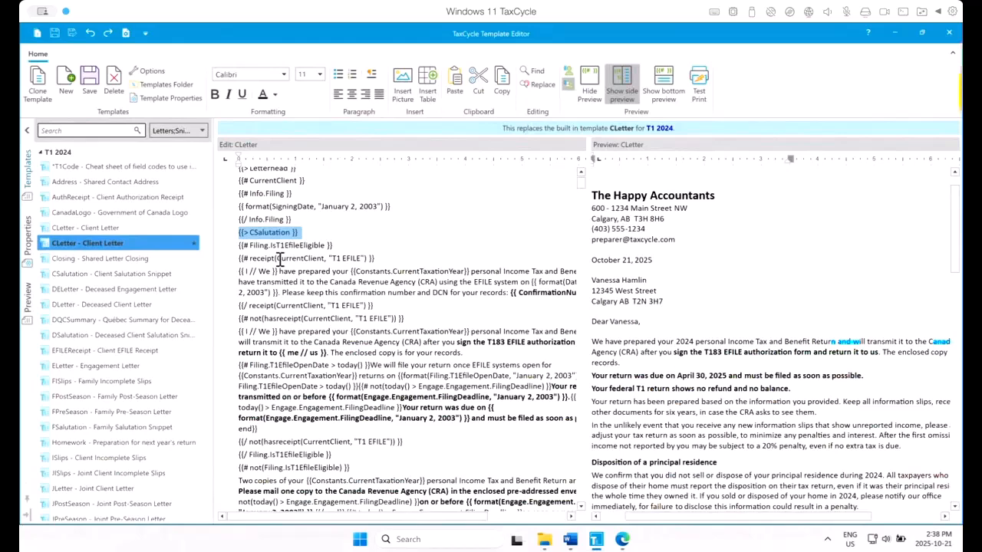
# Step: Magnify the CLetter code and highlight the {{> marker and the whole CSalutation snippet reference
pyautogui.scroll(1, 280, 261)
pyautogui.scroll(2, 288, 276)
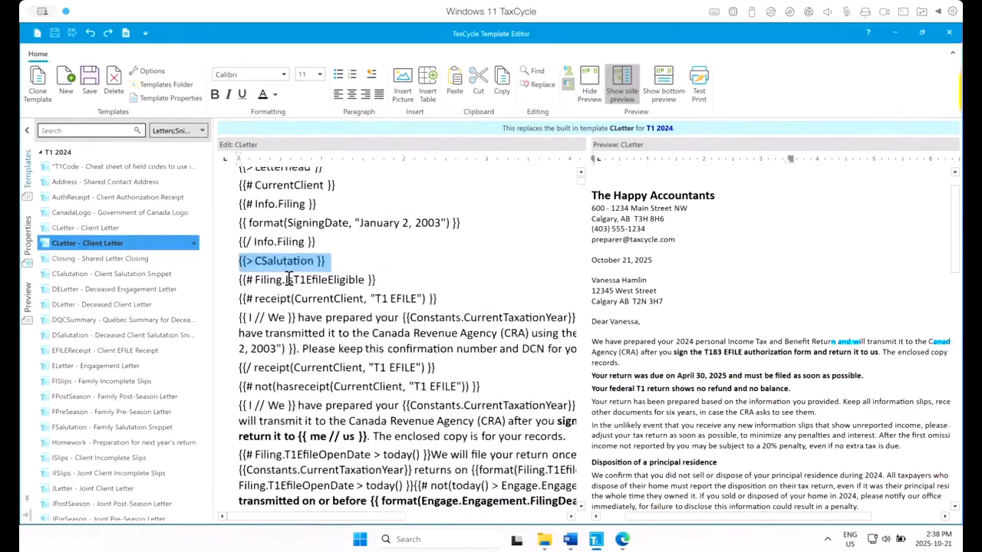
pyautogui.scroll(1, 288, 280)
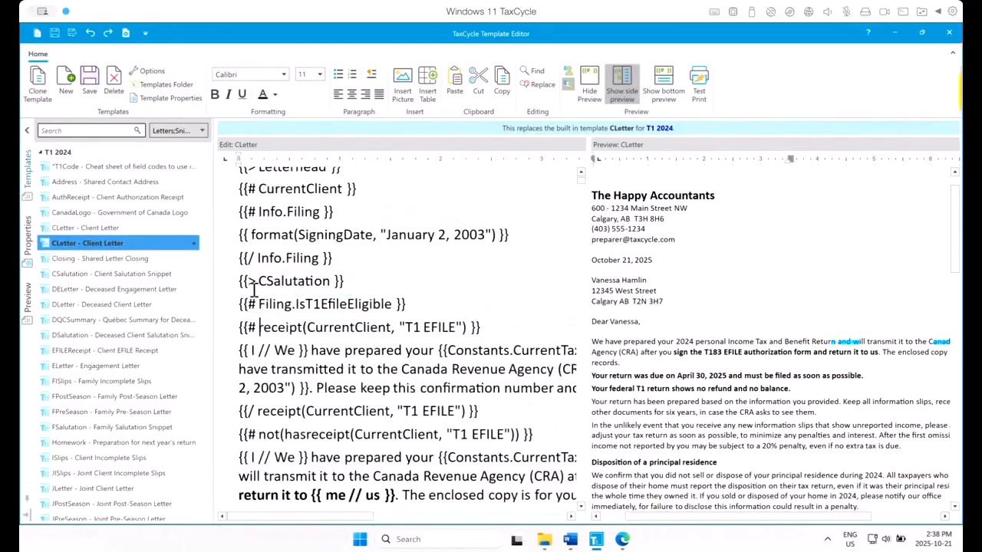
pyautogui.moveTo(249, 282); pyautogui.dragTo(238, 282)
pyautogui.moveTo(259, 280); pyautogui.dragTo(239, 282)
pyautogui.click(340, 281)
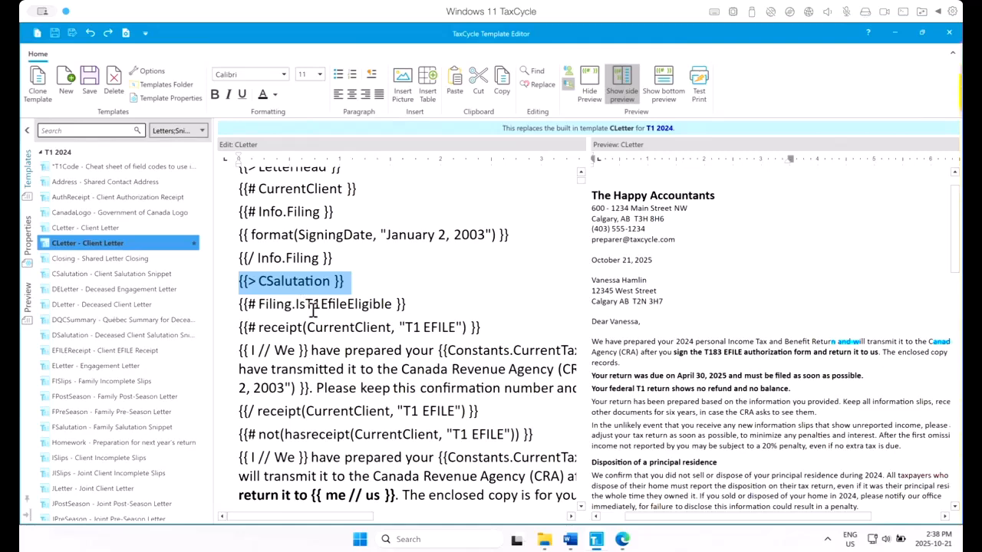
# Step: Open the CSalutation client salutation snippet and display its preview below the code
pyautogui.click(108, 274)
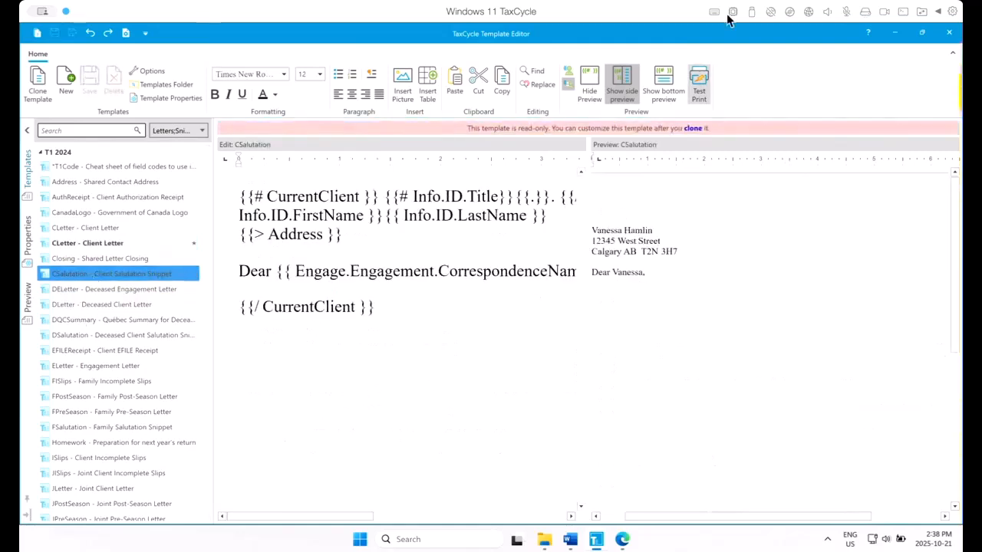
pyautogui.click(664, 83)
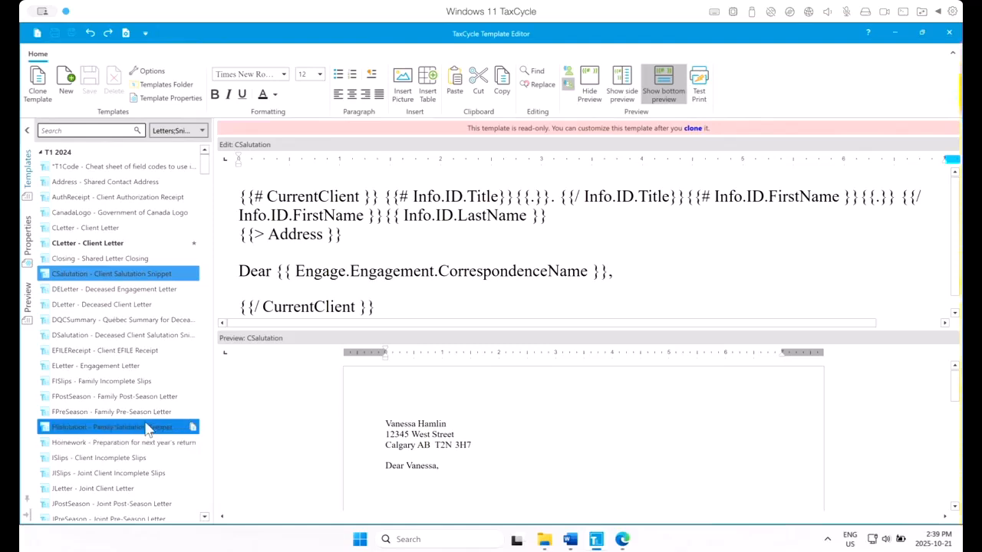
# Step: Open the shared Letterhead snippet from the template list and examine its code
pyautogui.scroll(-4, 146, 426)
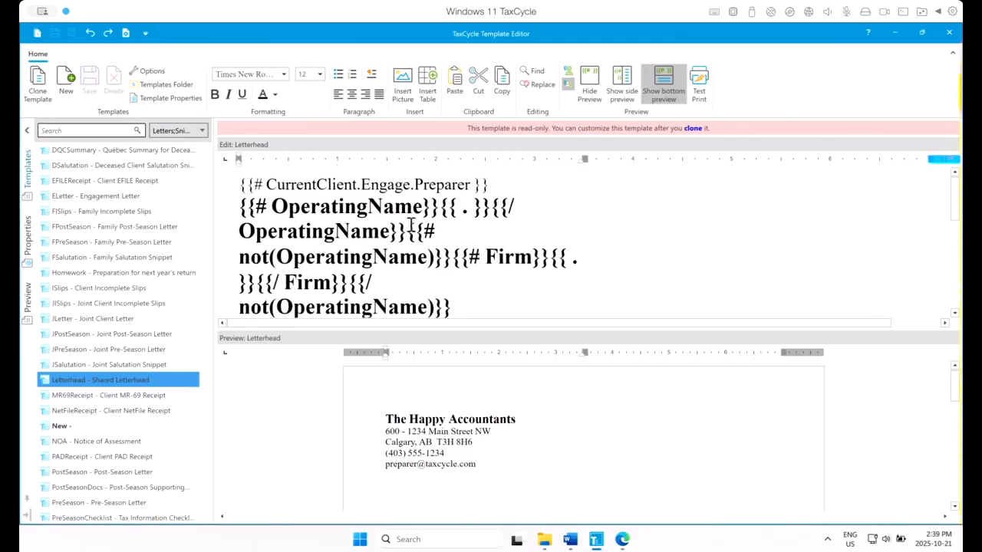
pyautogui.scroll(-3, 411, 224)
pyautogui.scroll(-4, 411, 224)
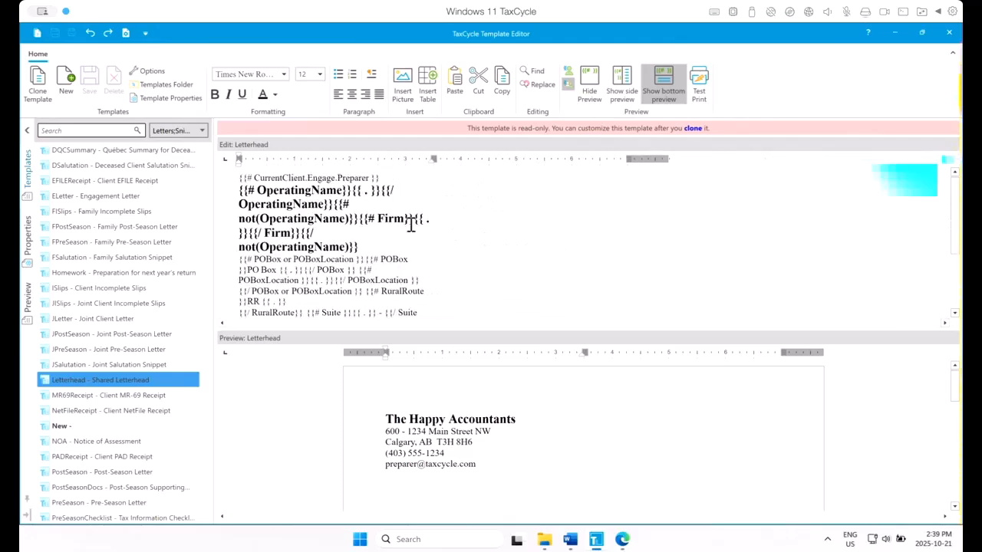
# Step: Reopen the customized CLetter template for T1 2024 and list the available template types in its properties
pyautogui.scroll(-2, 411, 224)
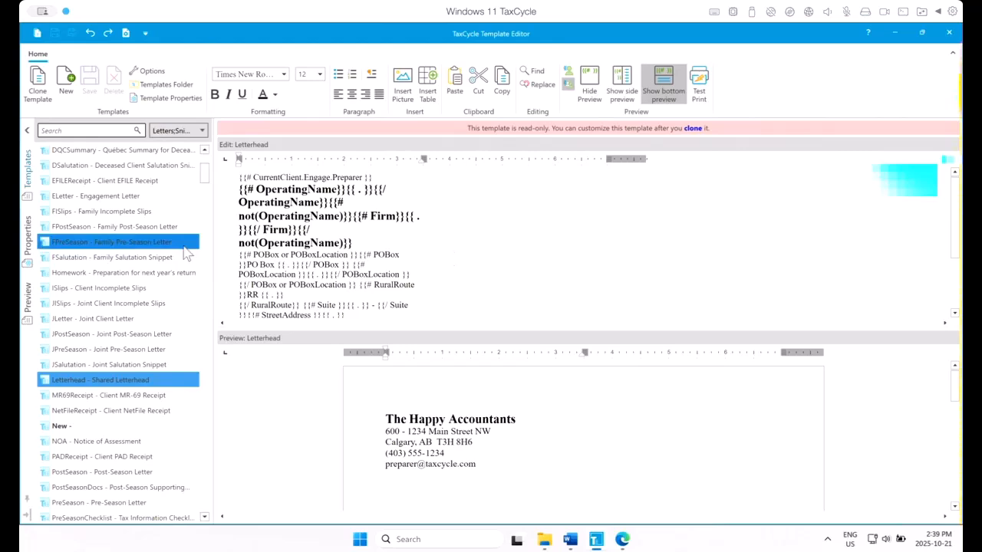
pyautogui.click(28, 253)
pyautogui.click(29, 184)
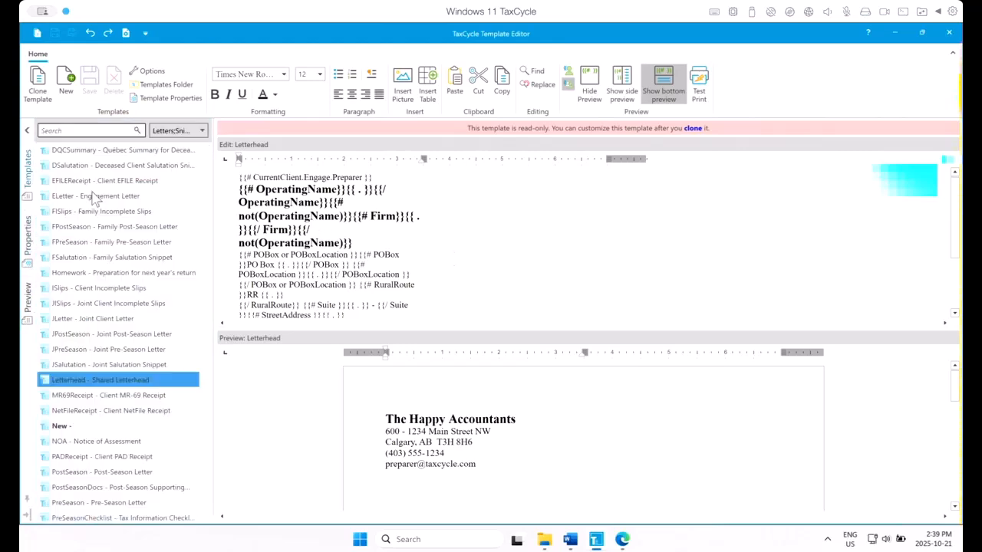
pyautogui.scroll(5, 119, 215)
pyautogui.click(112, 248)
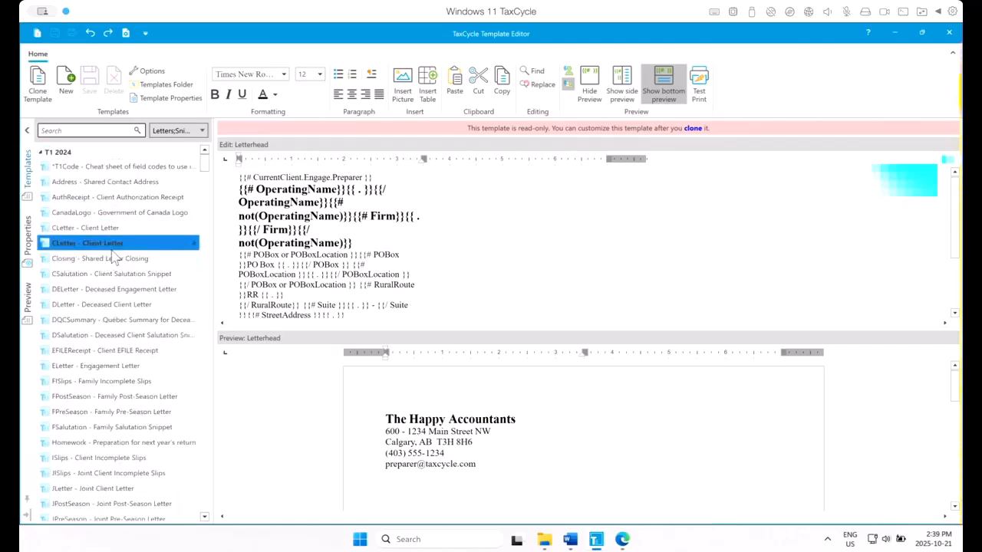
pyautogui.click(28, 244)
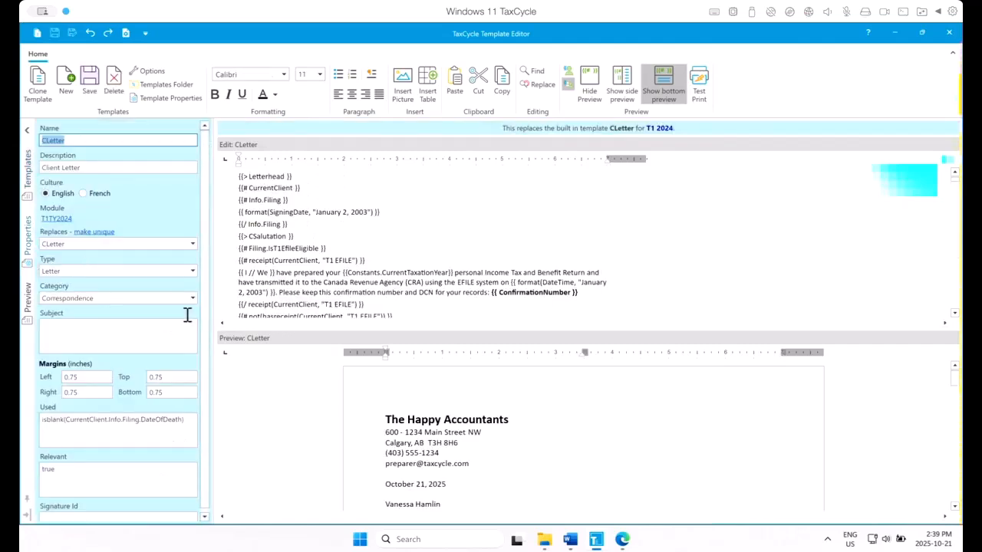
pyautogui.click(192, 271)
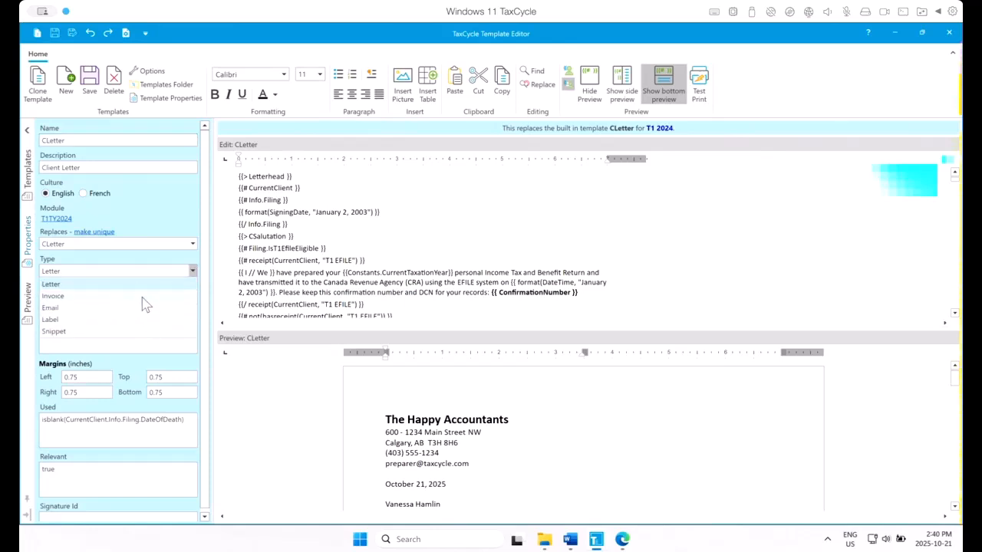
# Step: Switch to the client's 2024 T1 return in TaxCycle and open the 2 3/8 x 1 mailing label from the correspondence forms
pyautogui.click(597, 540)
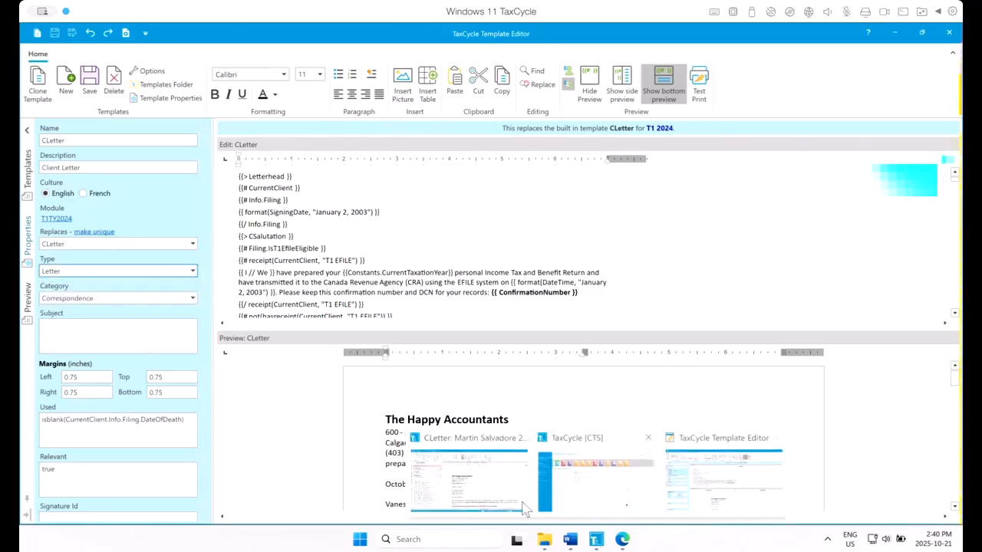
pyautogui.click(466, 491)
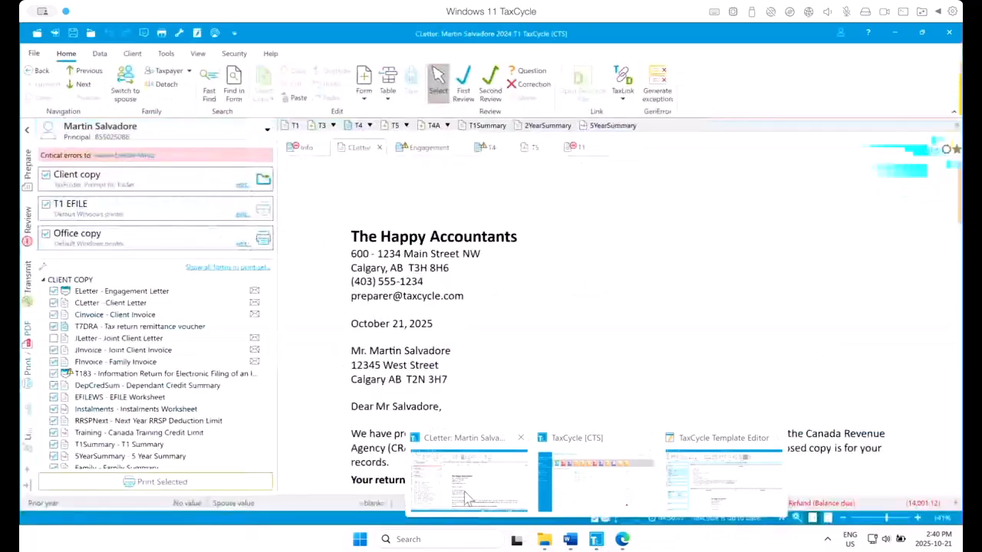
pyautogui.click(28, 165)
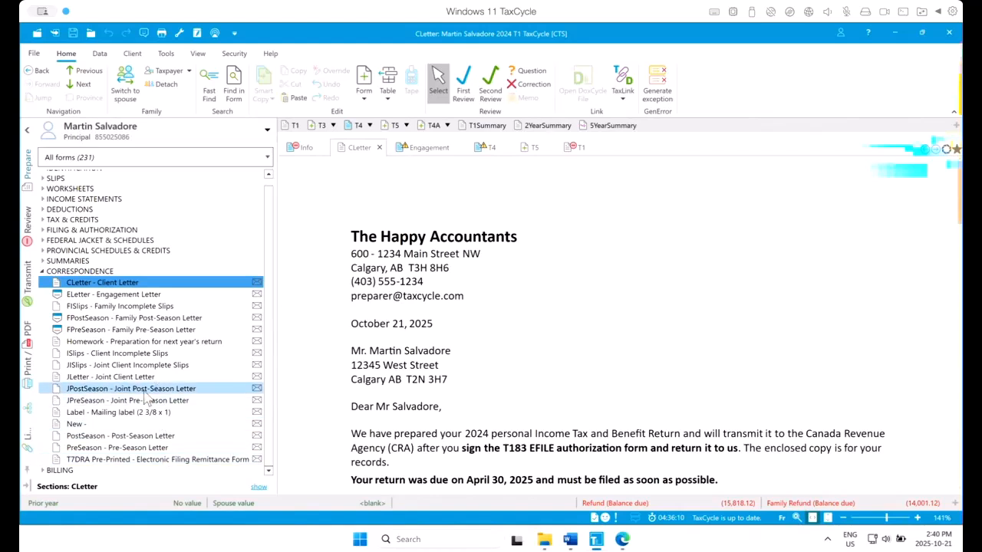
pyautogui.click(238, 413)
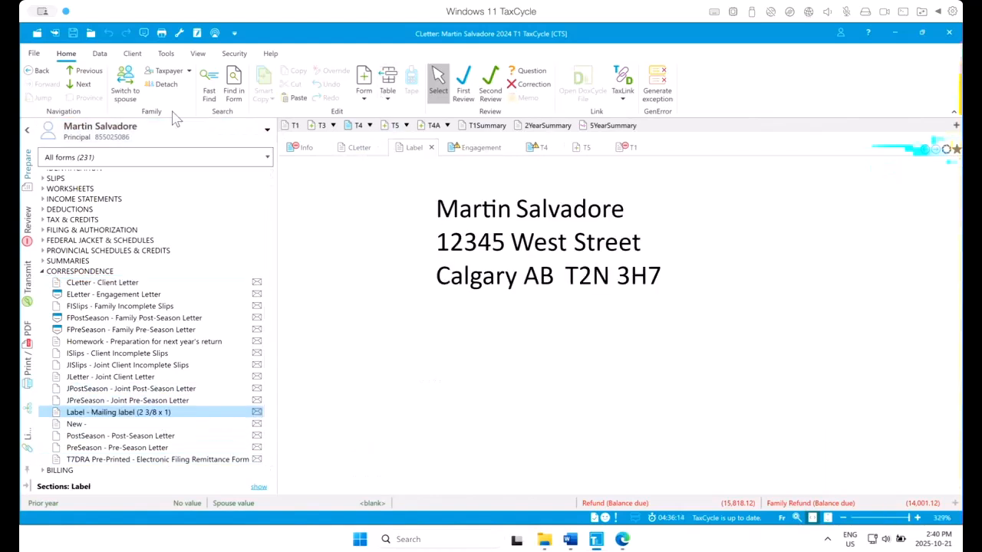
# Step: Check the template choices for printing a client label, and close the Print Label dialog without printing
pyautogui.click(132, 53)
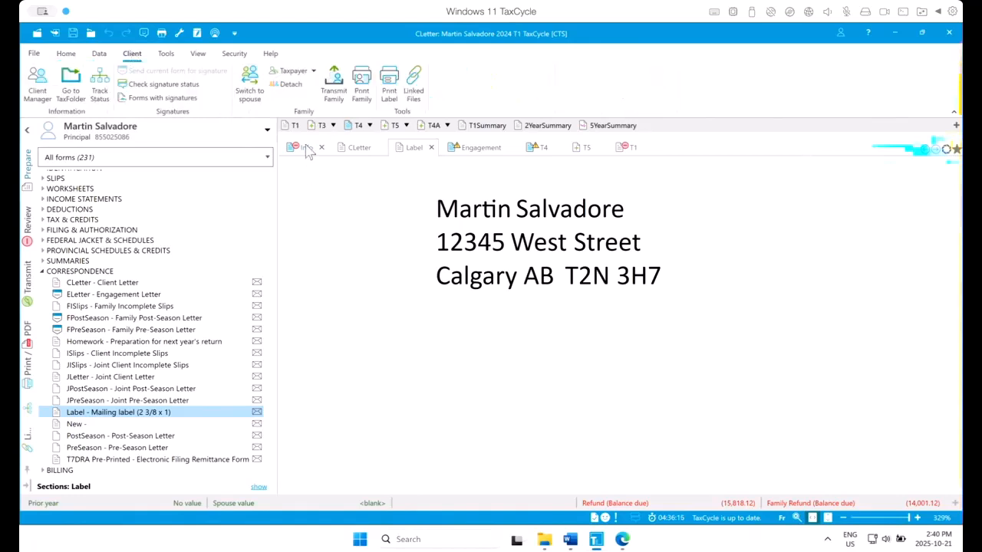
pyautogui.click(391, 92)
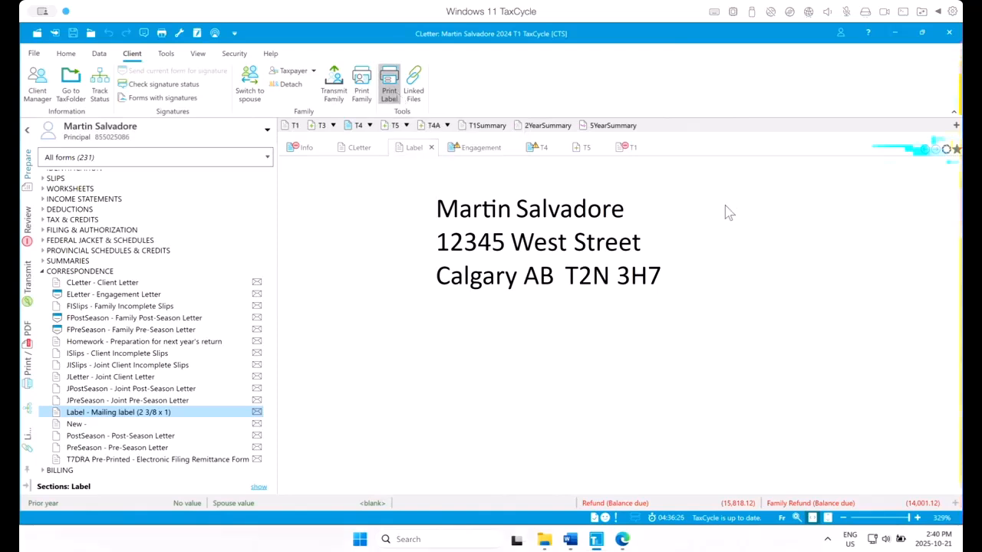
pyautogui.click(570, 119)
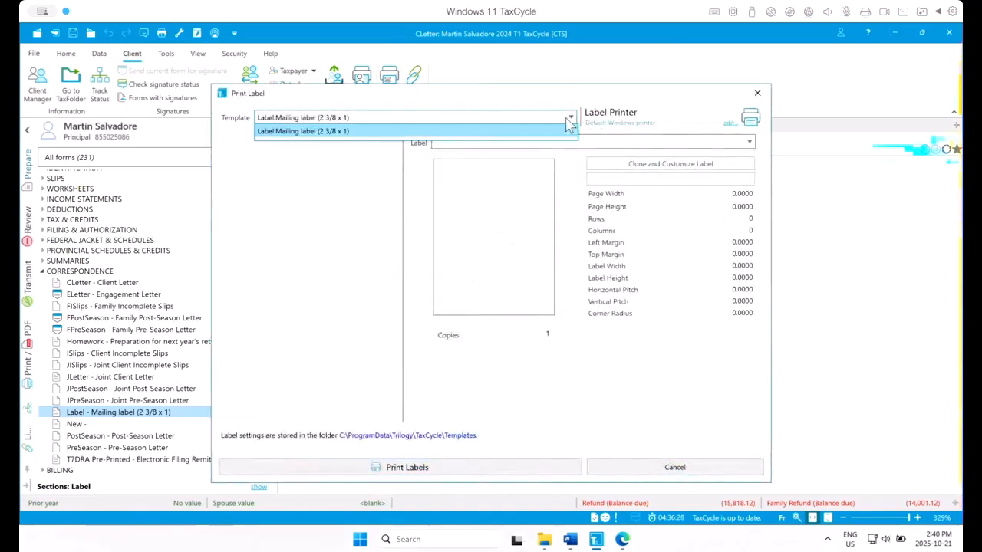
pyautogui.click(598, 95)
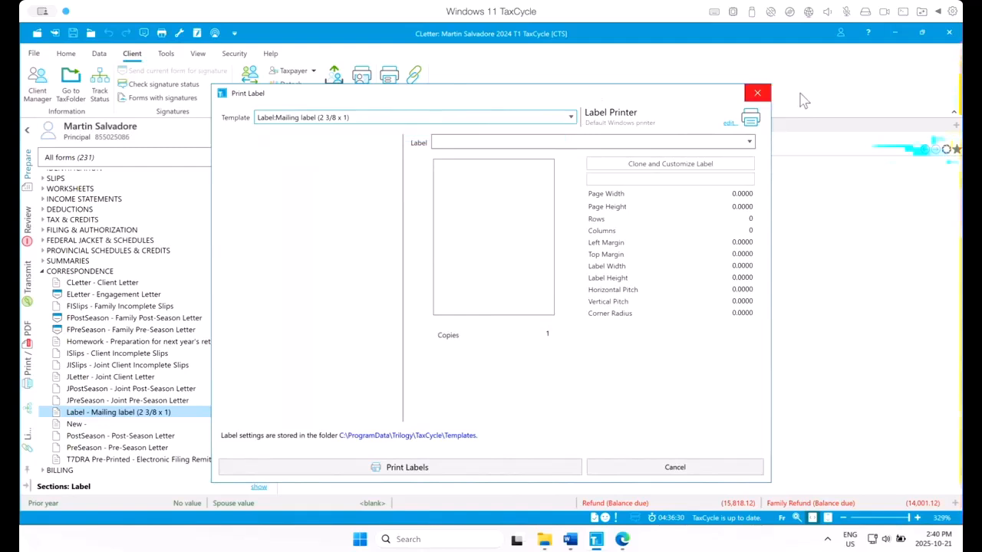
pyautogui.click(757, 94)
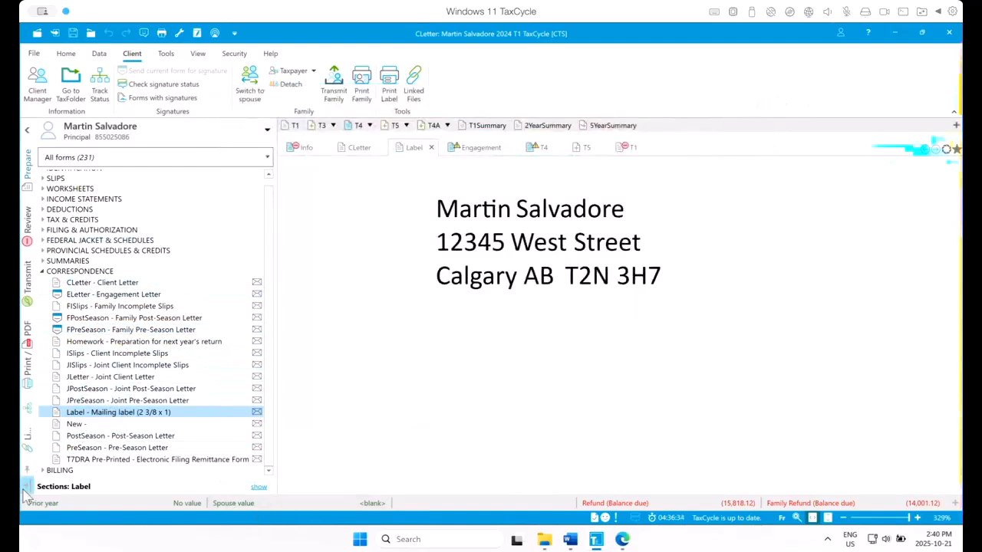
# Step: Expand the Billing forms, collapse Correspondence, and view the CInvoice client invoice and the Billing Worksheet
pyautogui.click(41, 472)
pyautogui.click(47, 214)
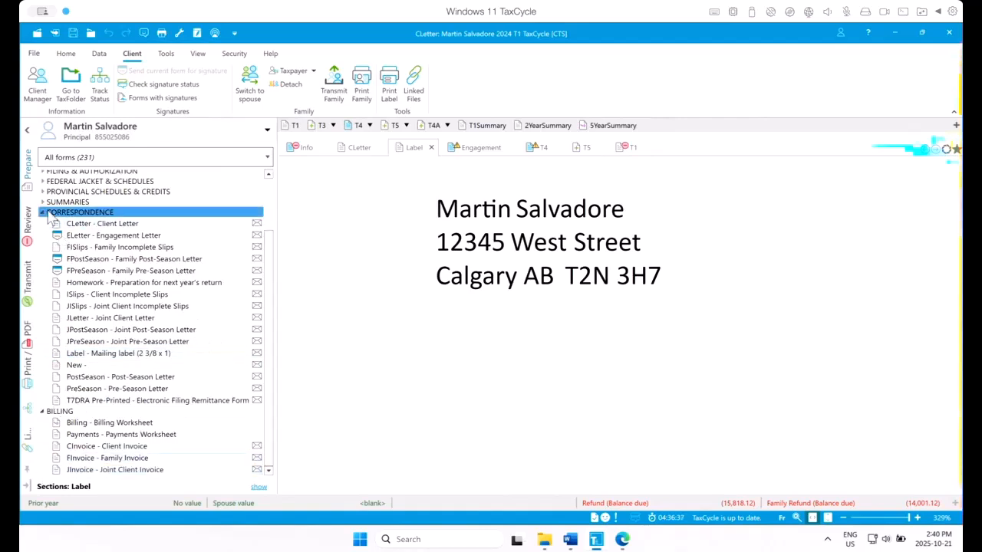
pyautogui.click(43, 214)
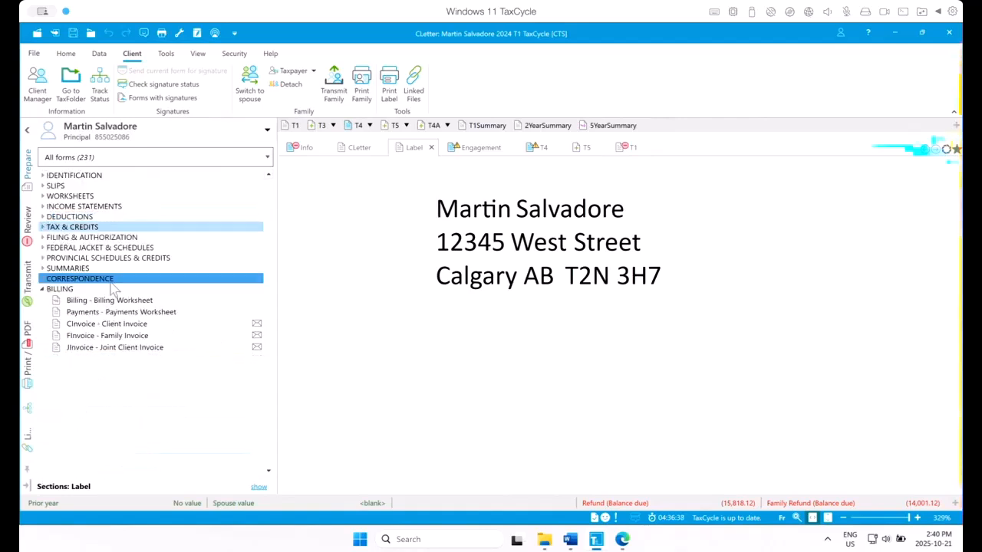
pyautogui.click(176, 325)
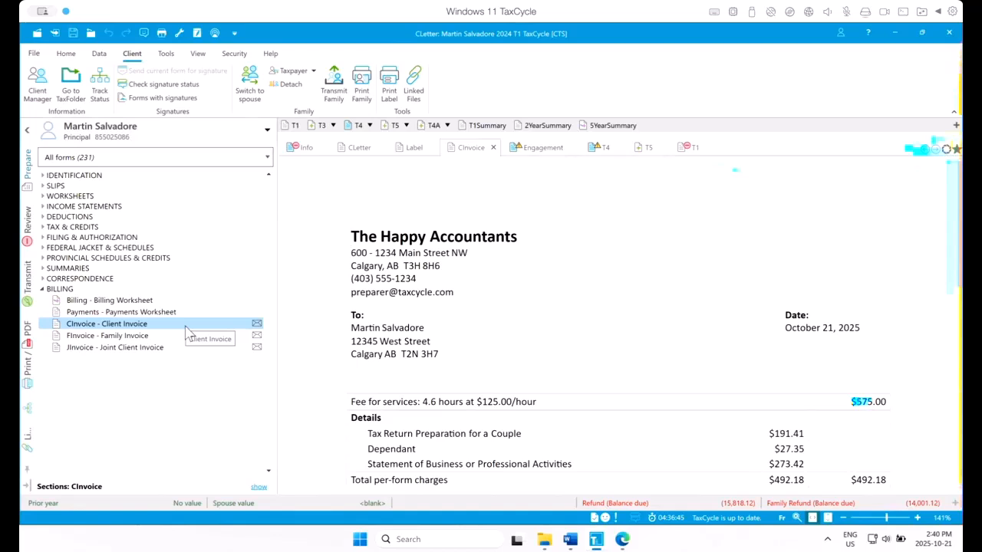
pyautogui.click(190, 302)
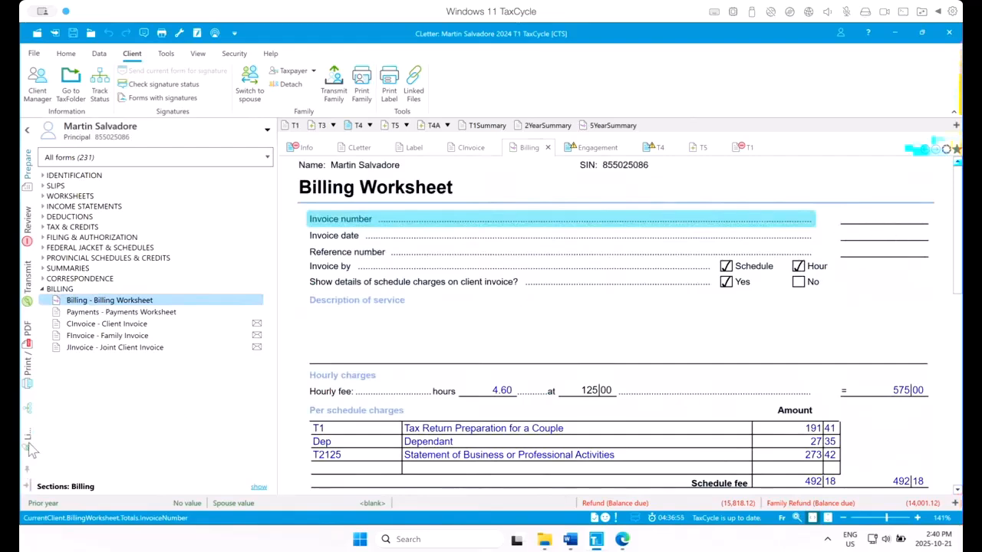
# Step: Show the return's workflow tasks and examine the items in the Billing group
pyautogui.click(32, 418)
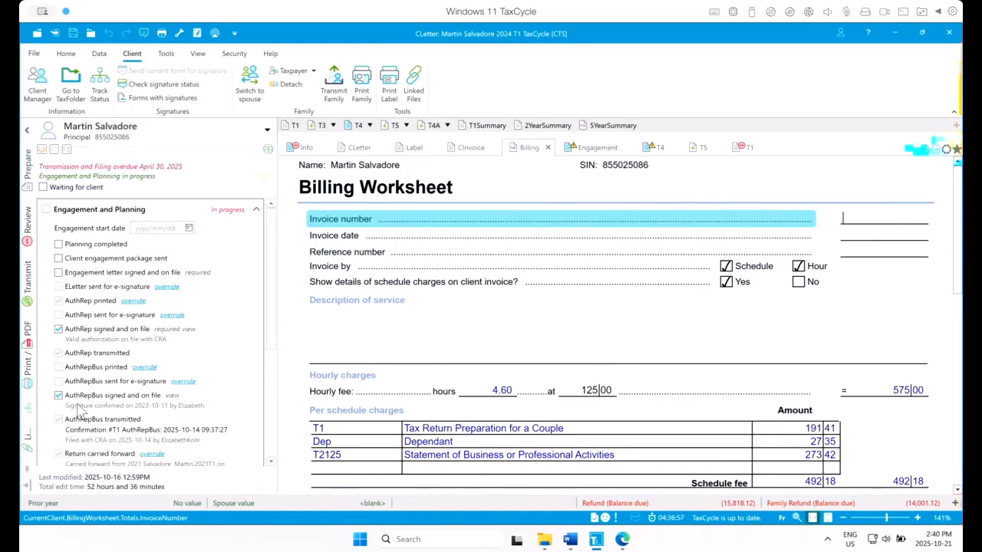
pyautogui.scroll(-2, 168, 425)
pyautogui.scroll(-3, 167, 426)
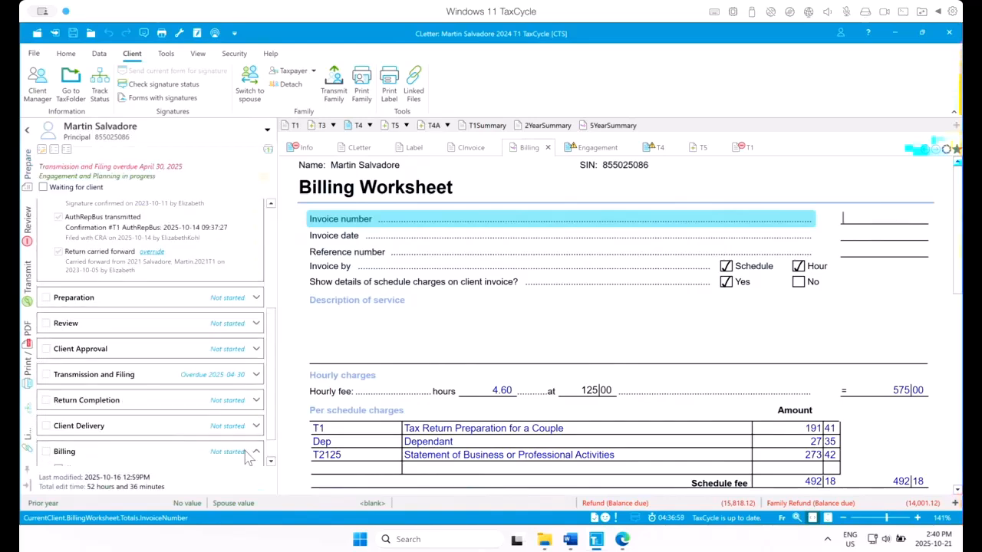
pyautogui.scroll(-1, 184, 420)
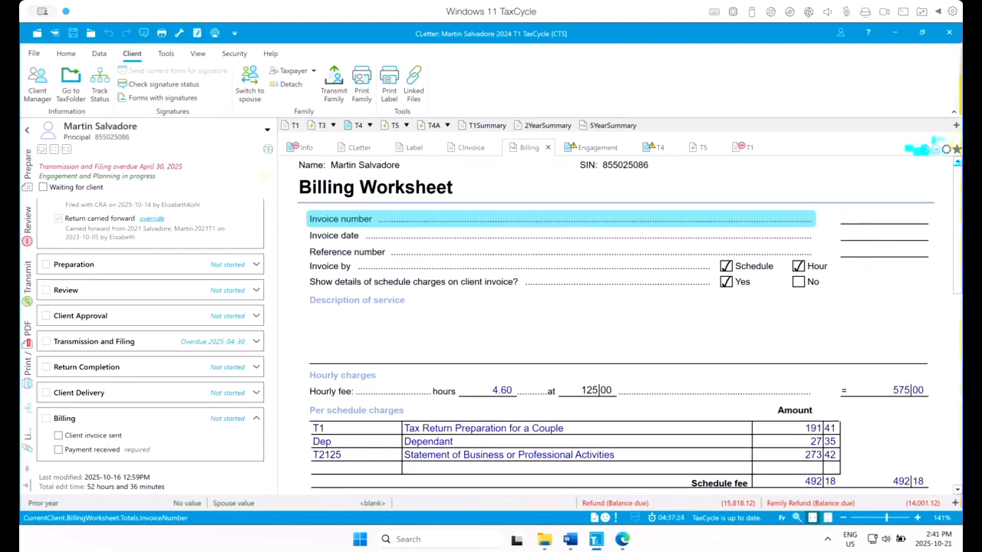
# Step: Switch back to the TaxCycle Template Editor and create a new template for the T1 2025 and T1 2024 modules
pyautogui.moveTo(594, 542)
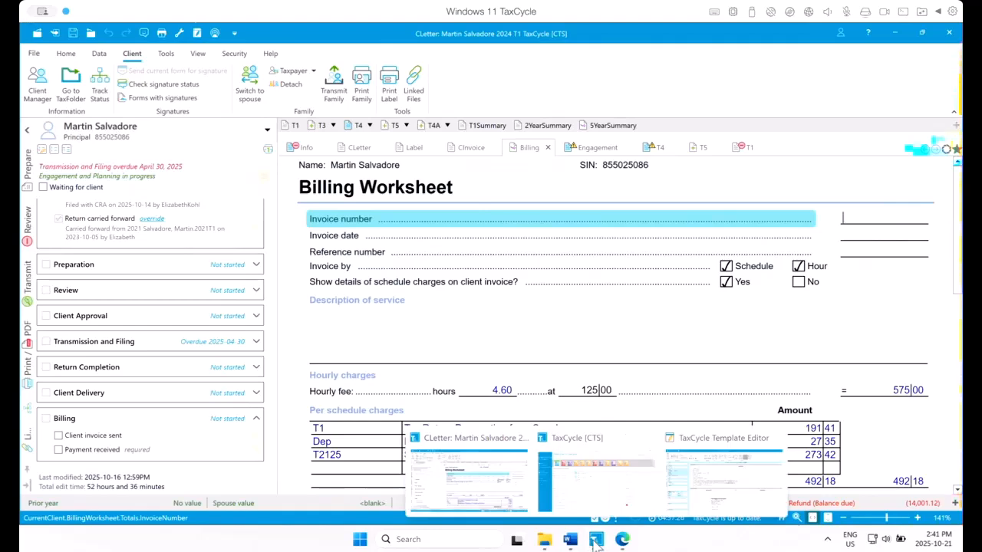
pyautogui.click(756, 501)
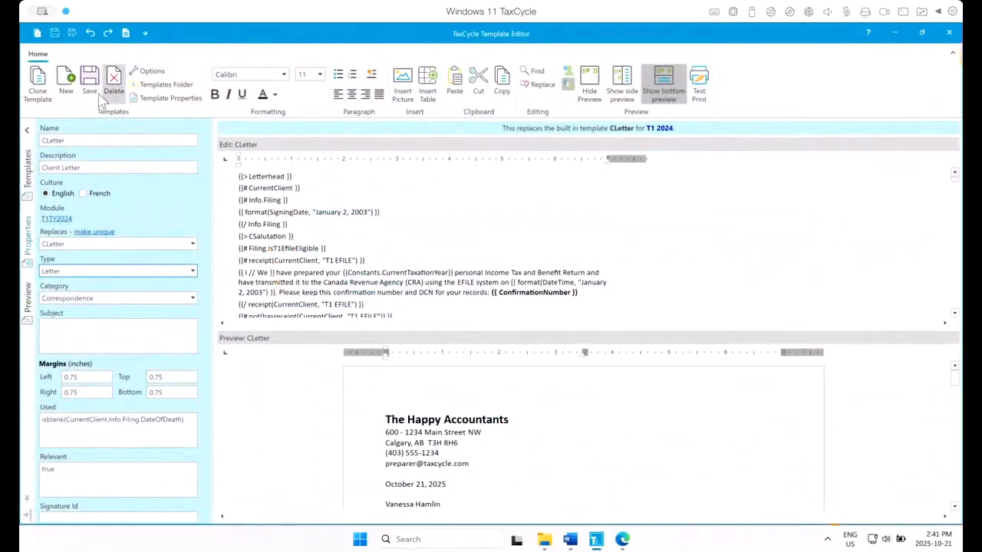
pyautogui.click(66, 90)
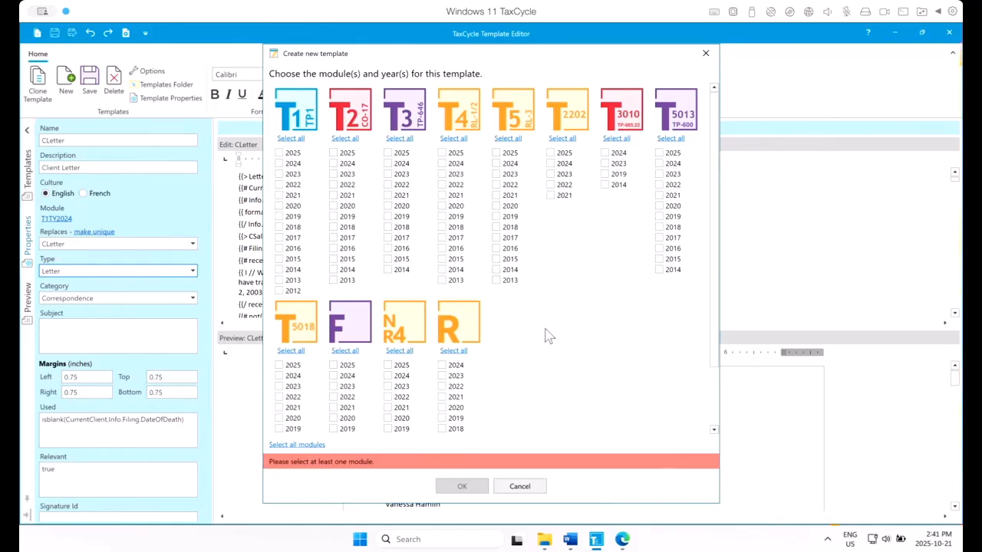
pyautogui.click(279, 163)
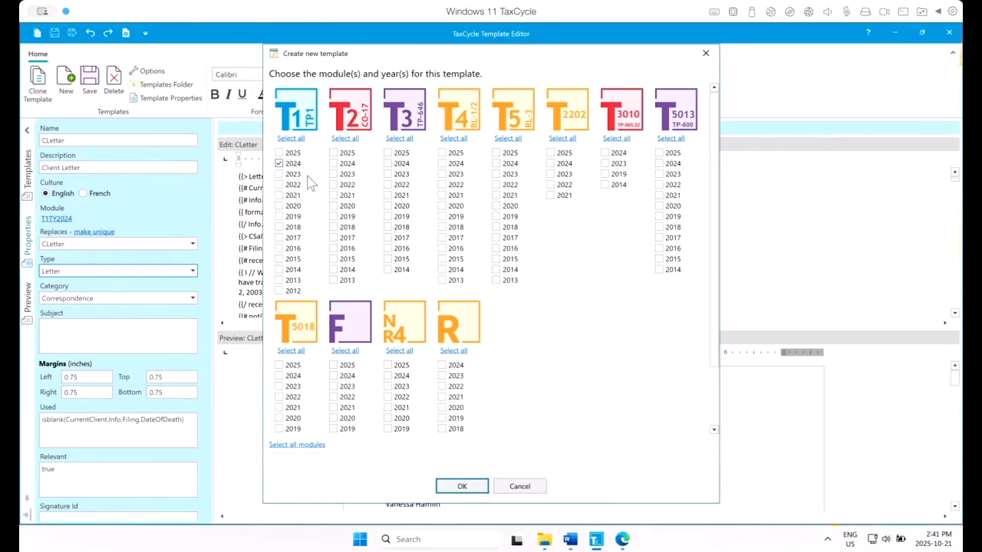
pyautogui.click(280, 153)
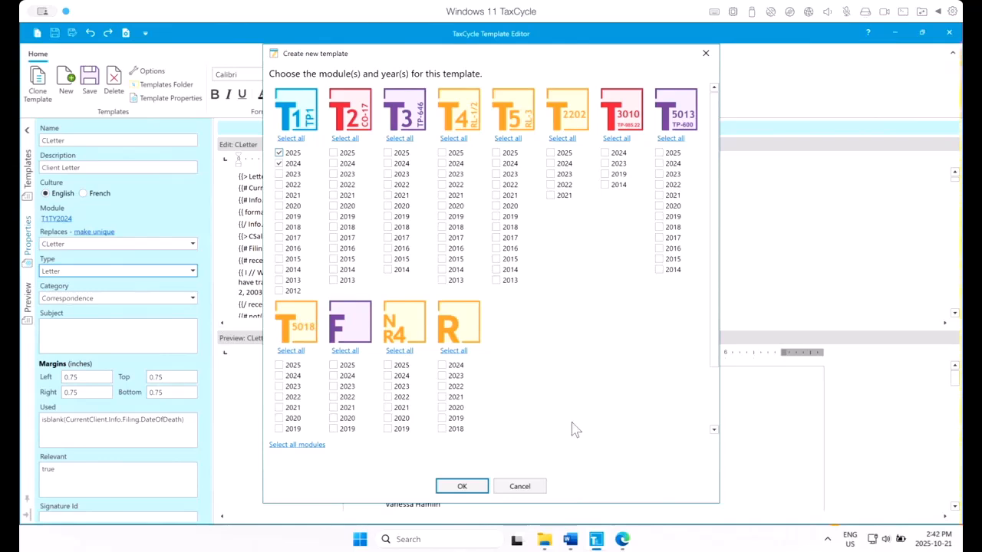
pyautogui.click(463, 487)
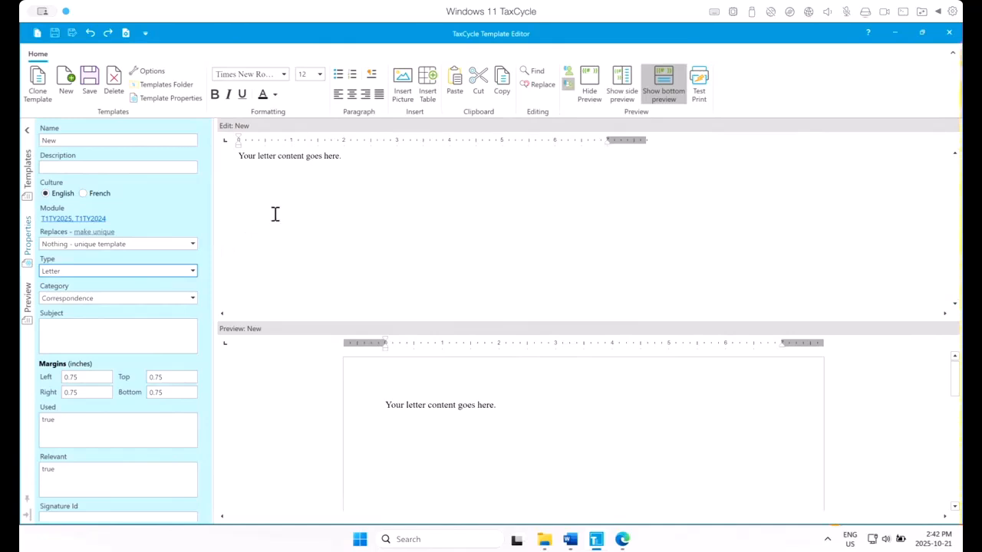
# Step: Name the new template BusinessAuthReminder and set its description to "Reminder to authorize business representative"
pyautogui.click(66, 143)
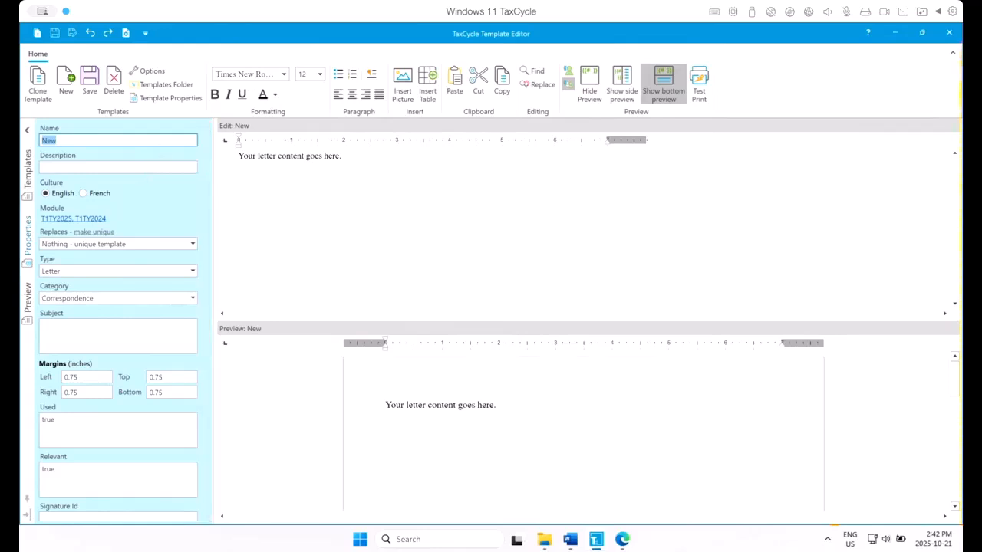
pyautogui.write('BusinessAuth')
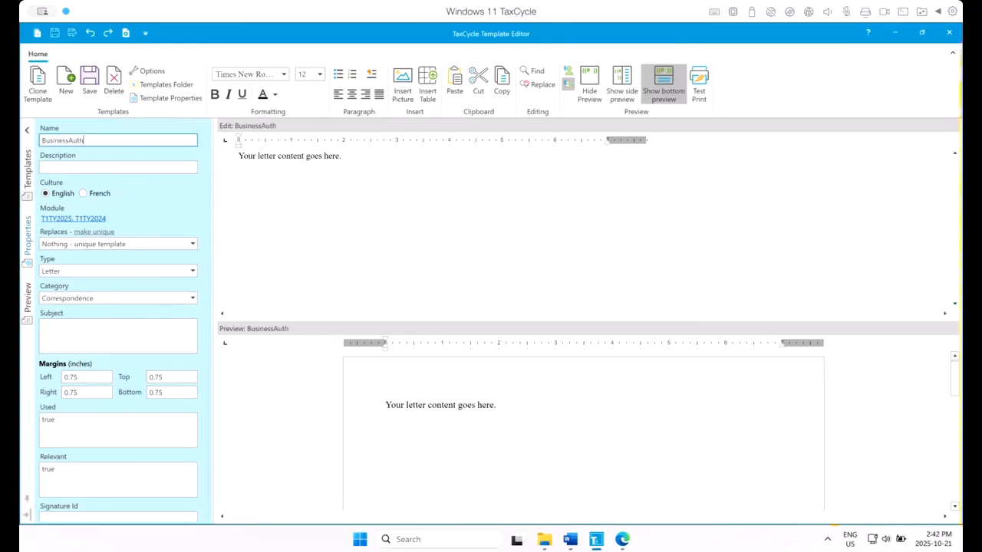
pyautogui.write('Reminder')
pyautogui.click(84, 166)
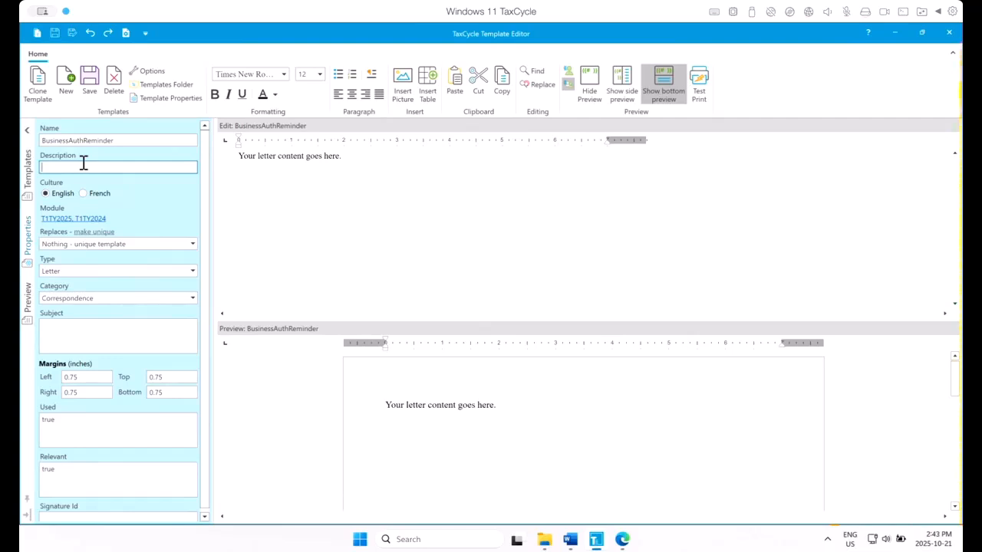
pyautogui.doubleClick(121, 140)
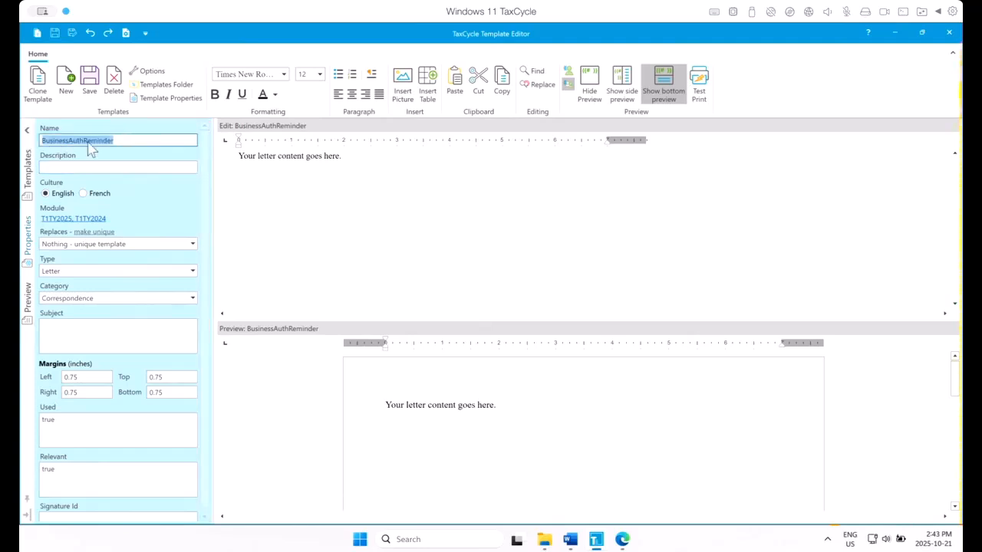
pyautogui.click(60, 167)
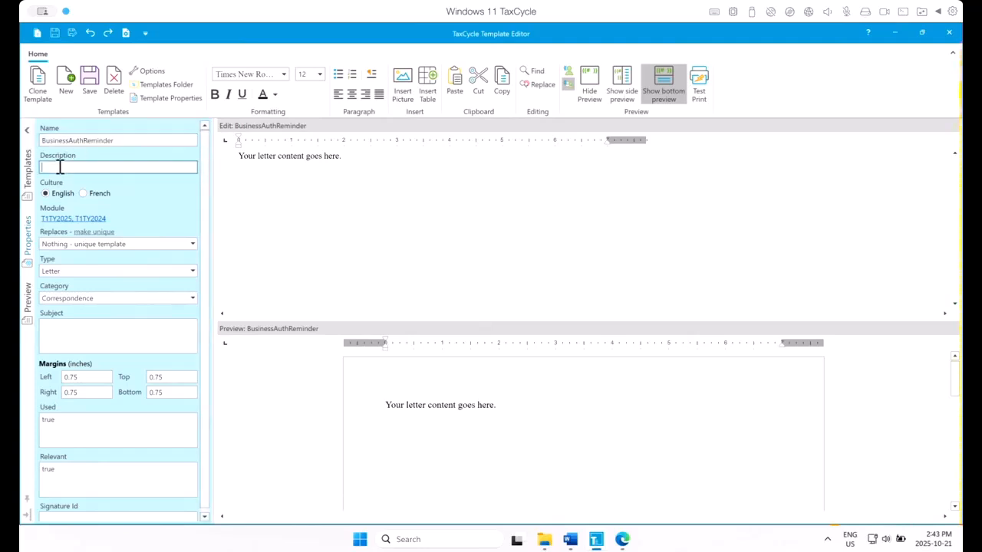
pyautogui.write('Reminder to authorize business repre')
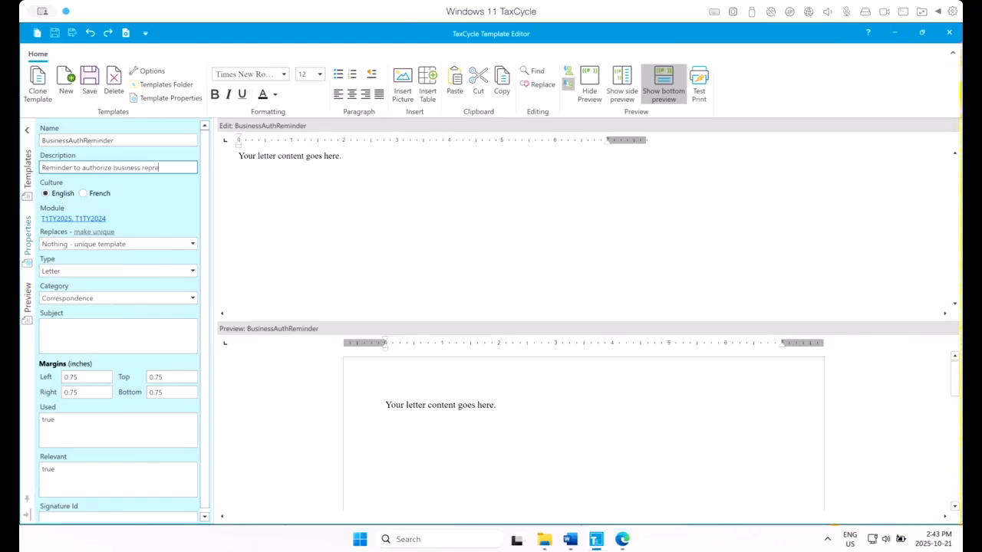
pyautogui.write('sentative')
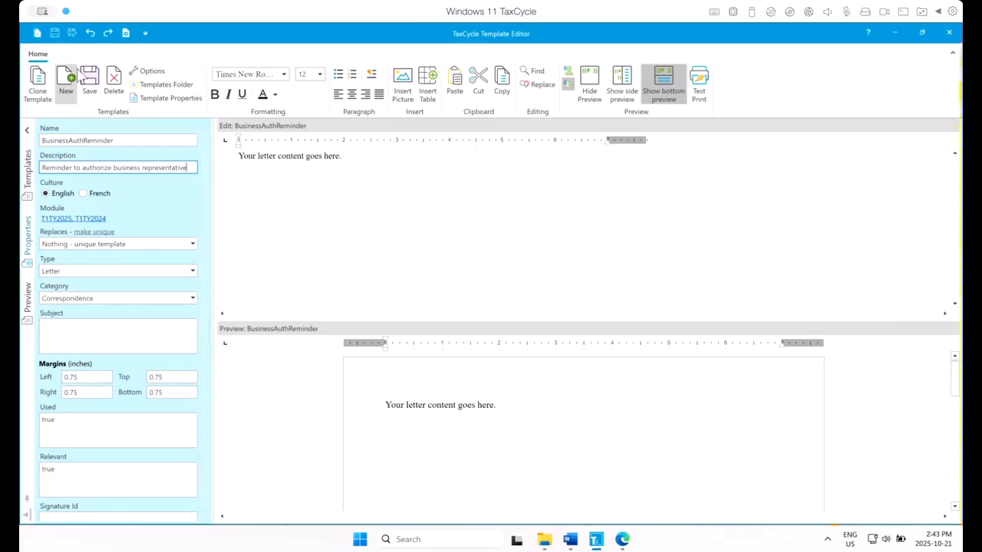
# Step: Save the new template with the file name T1TY2025;T1TY2024.BusinessAuthReminder in the C:\Templates folder
pyautogui.click(89, 76)
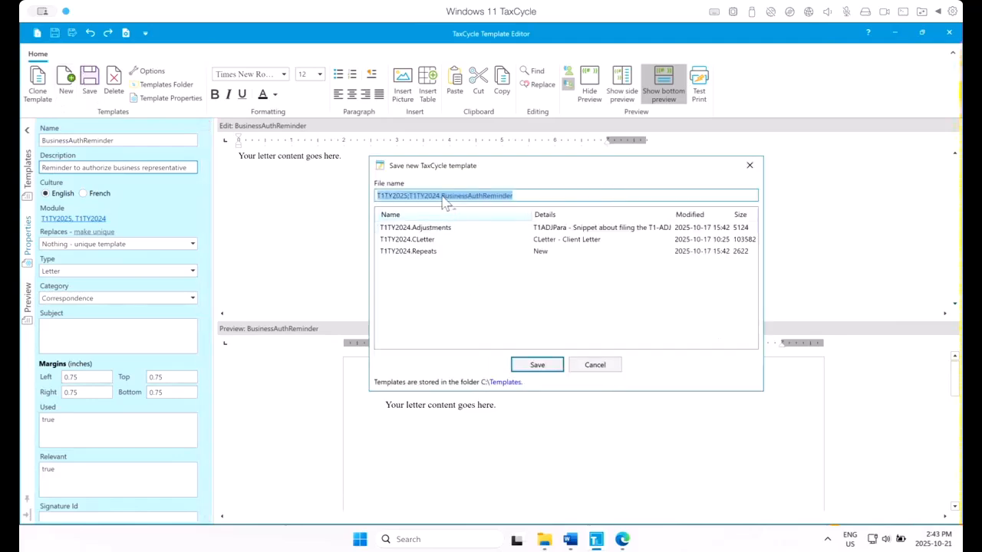
pyautogui.click(555, 196)
pyautogui.moveTo(510, 195); pyautogui.dragTo(391, 197)
pyautogui.click(527, 195)
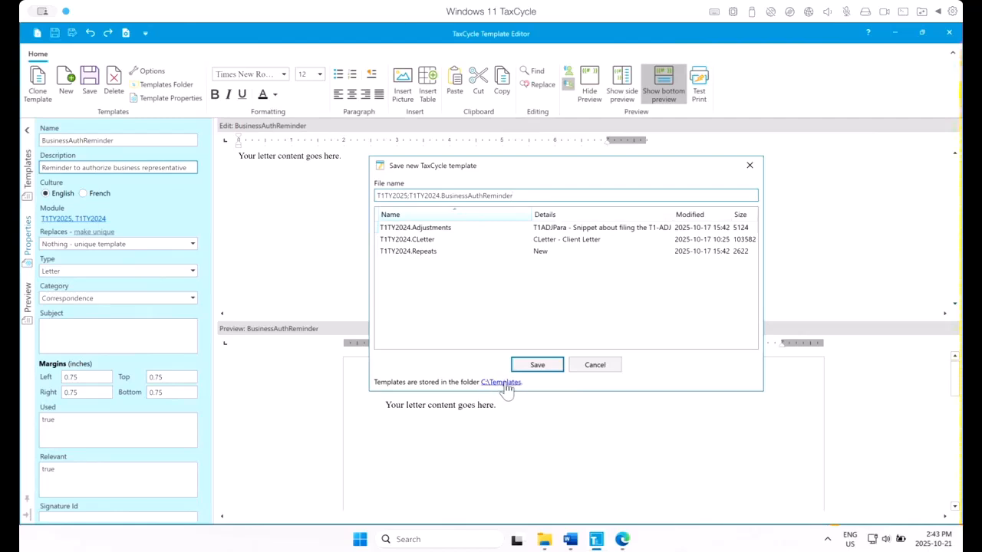
pyautogui.click(548, 366)
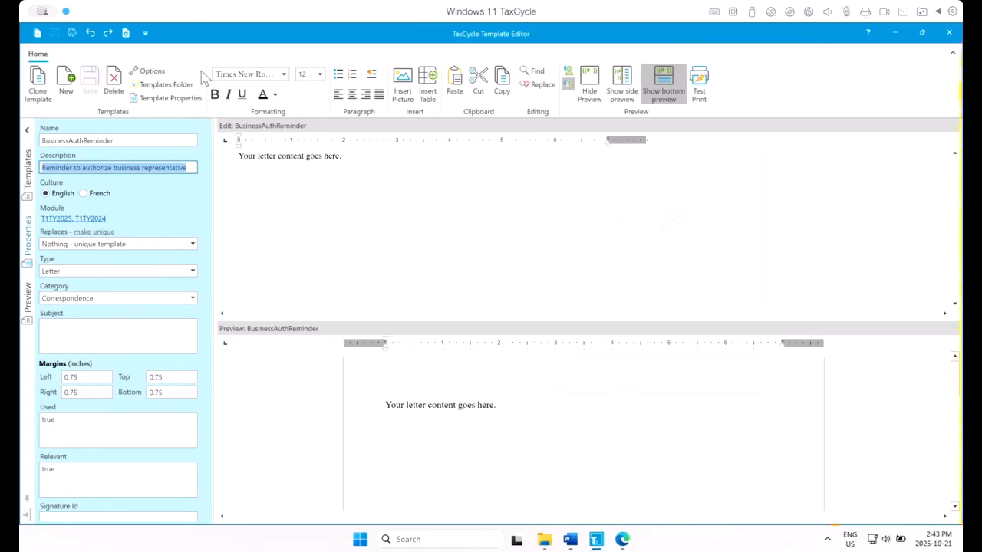
# Step: Examine the Template Files settings in the TaxCycle options and unlock the Webinar Options profile for changes
pyautogui.click(145, 72)
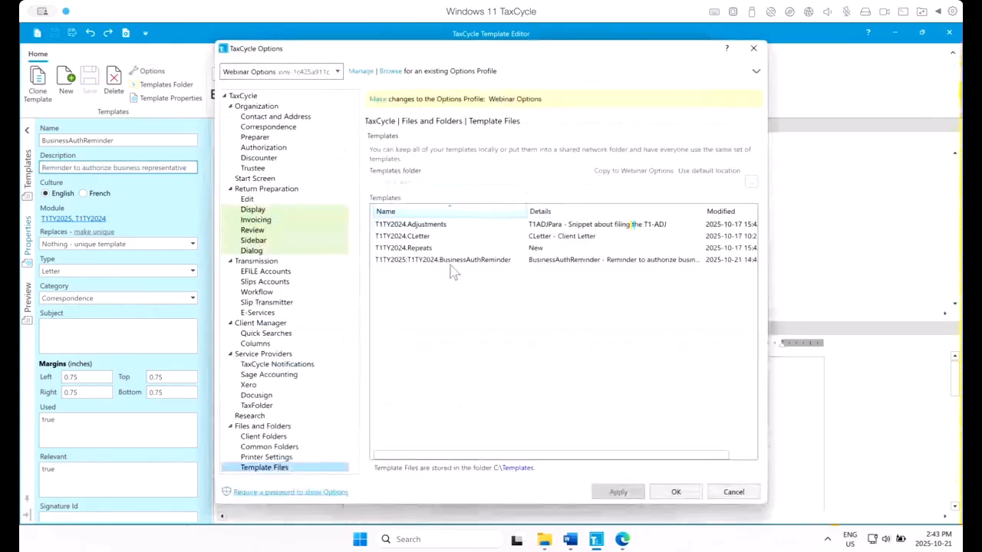
pyautogui.scroll(-5, 318, 396)
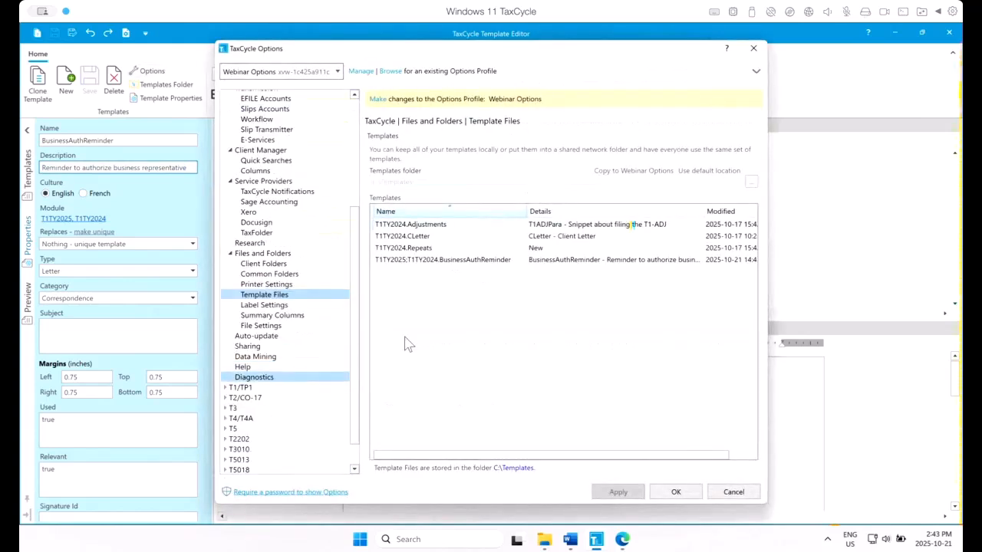
pyautogui.click(377, 98)
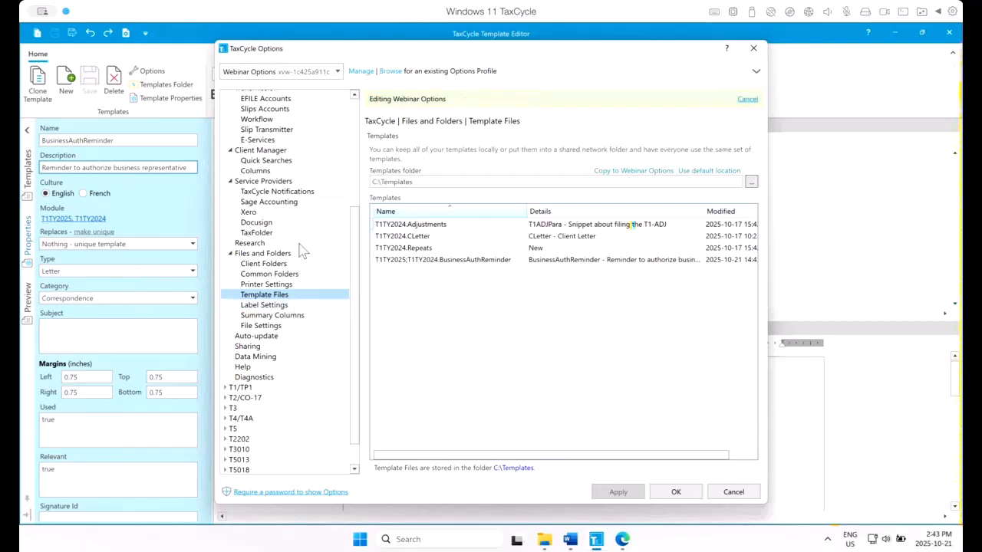
pyautogui.scroll(5, 296, 205)
pyautogui.scroll(-6, 307, 298)
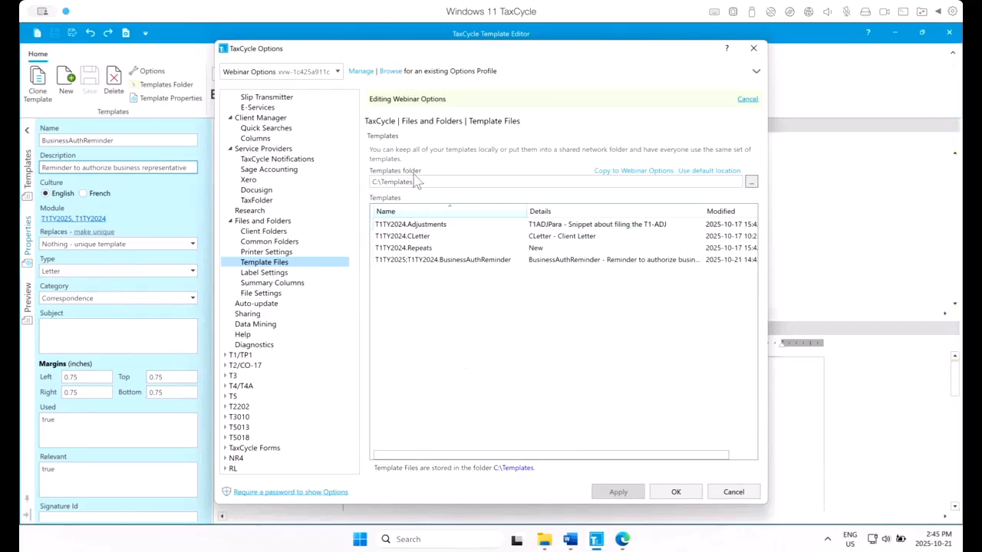
# Step: Try copying the template files to the Webinar Options profile, discard the profile change and close the options
pyautogui.click(634, 171)
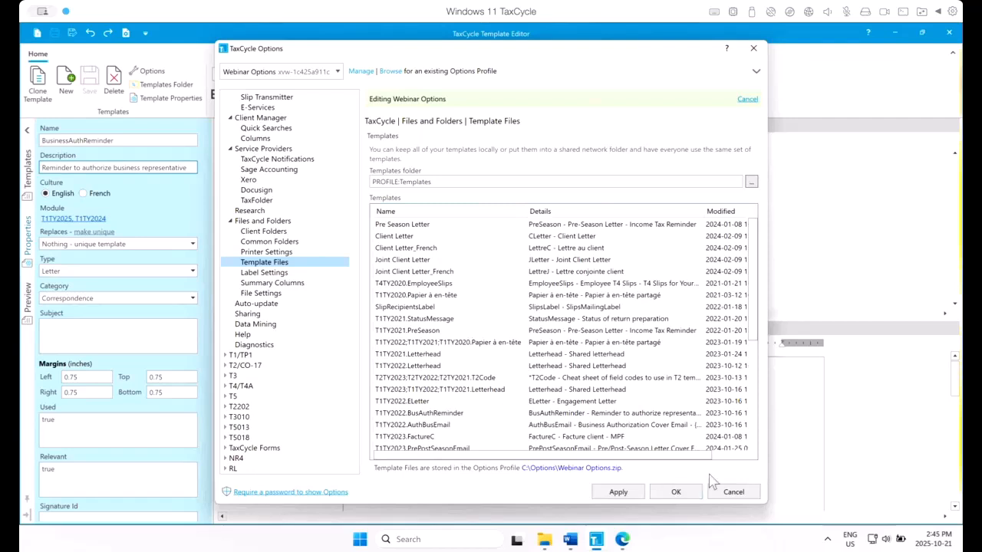
pyautogui.click(729, 496)
pyautogui.click(729, 495)
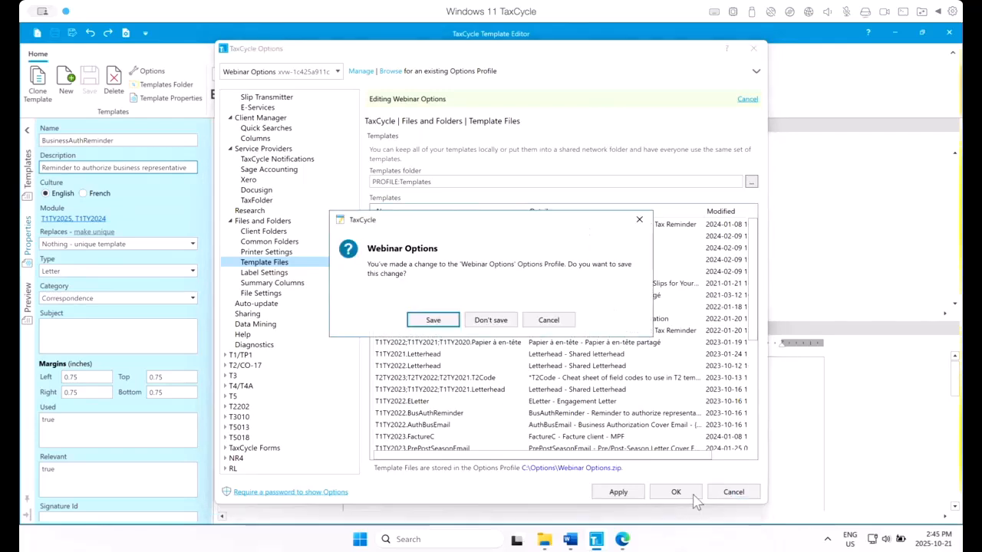
pyautogui.click(491, 320)
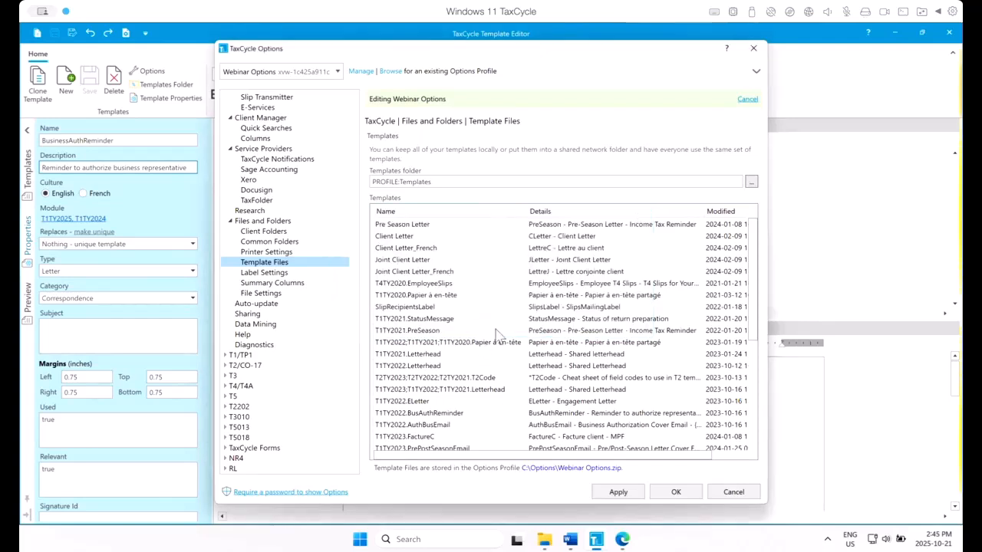
pyautogui.click(732, 493)
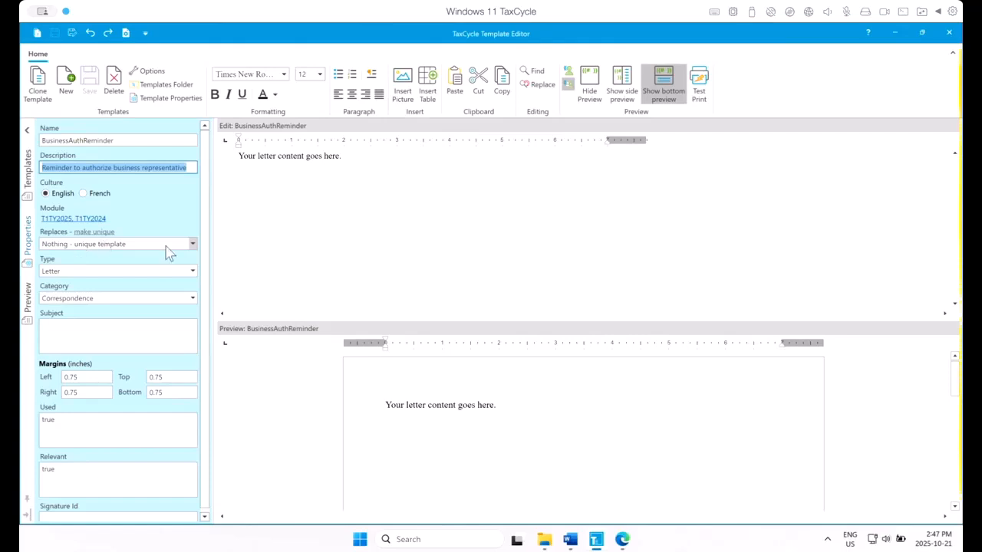
# Step: Examine the list of built-in templates that BusinessAuthReminder could replace, leaving the selection as it is
pyautogui.click(192, 244)
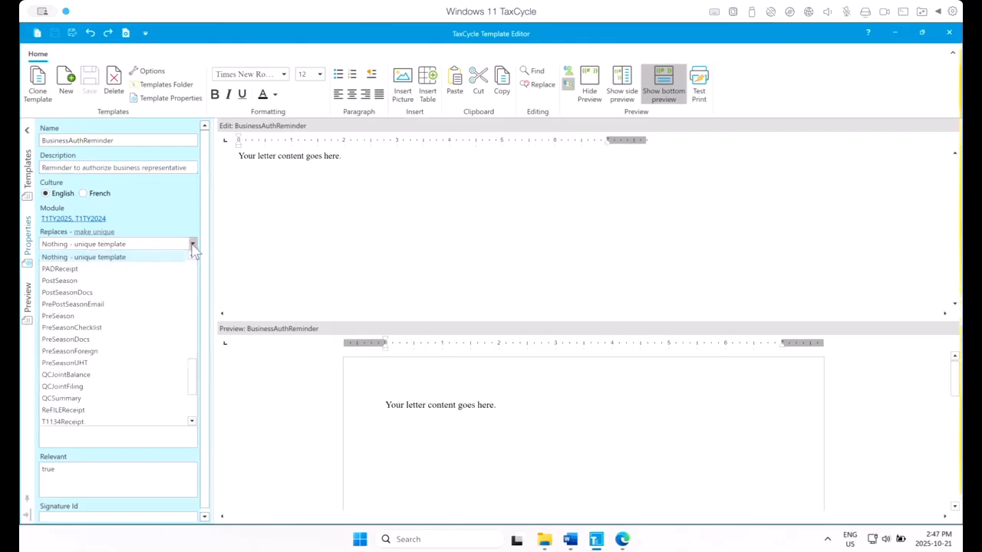
pyautogui.moveTo(191, 374); pyautogui.dragTo(194, 291)
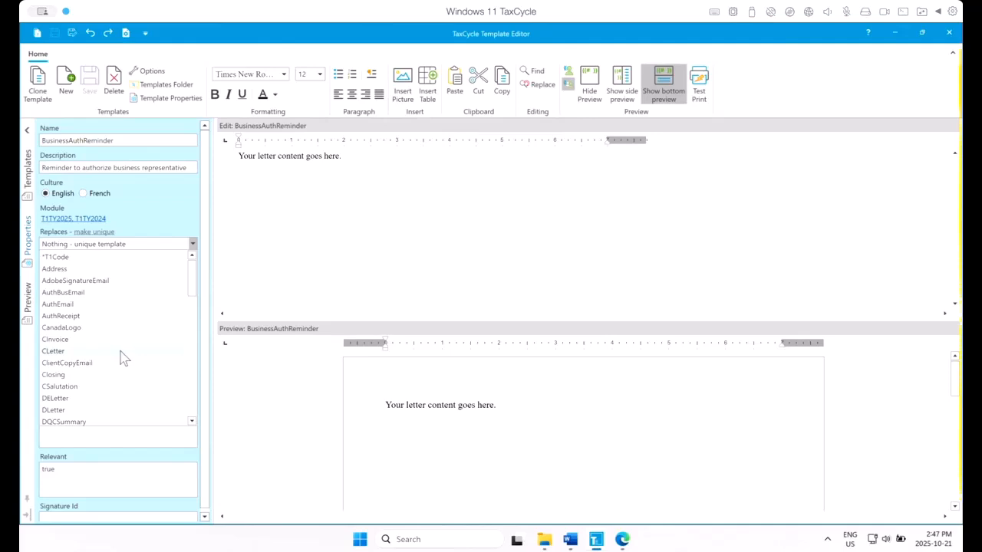
pyautogui.click(150, 232)
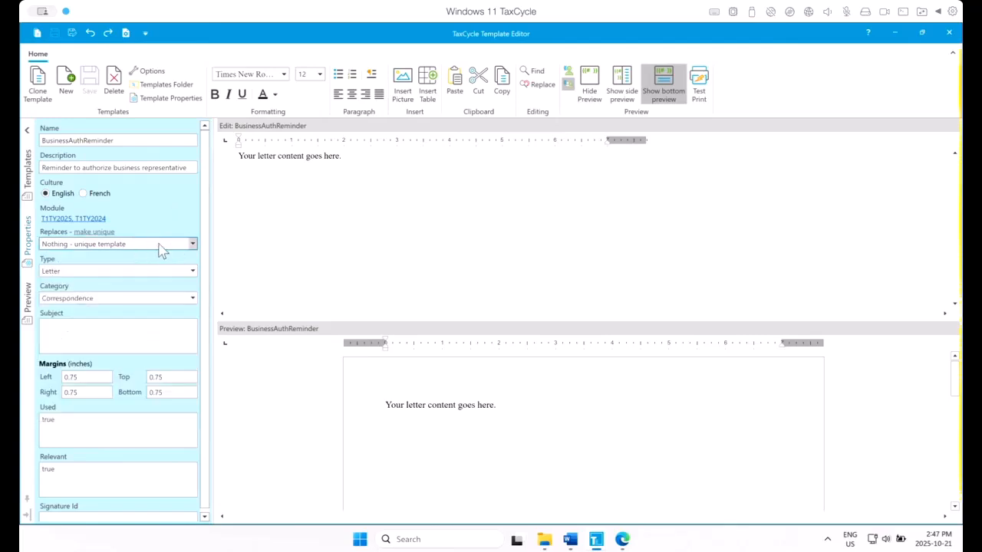
pyautogui.click(191, 247)
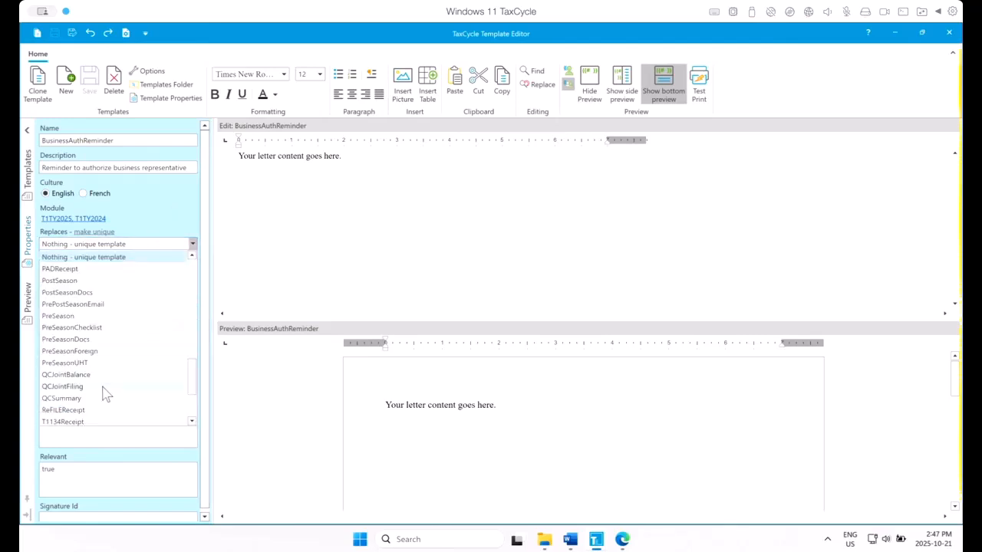
pyautogui.click(154, 225)
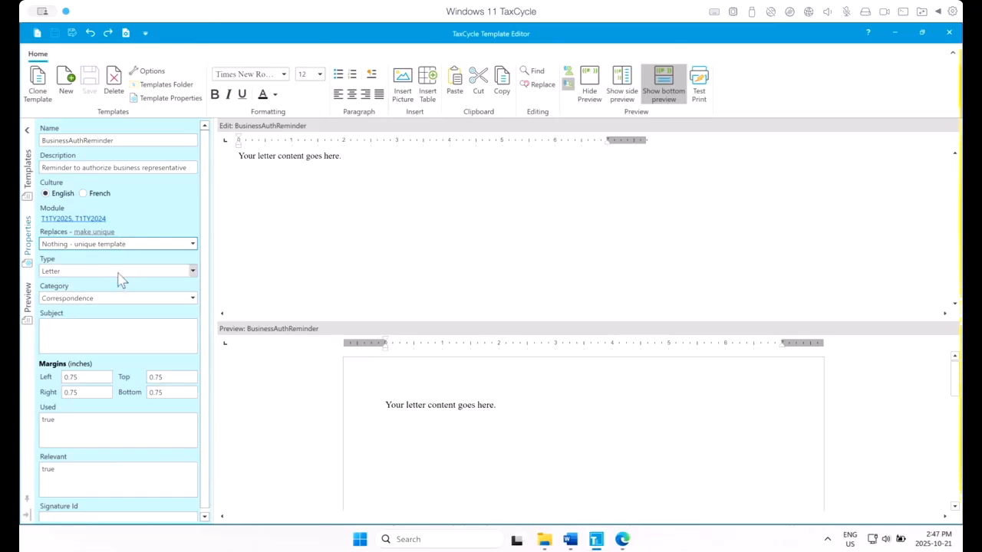
# Step: Set the BusinessAuthReminder template's category to Filing & Authorization and save the template
pyautogui.click(192, 299)
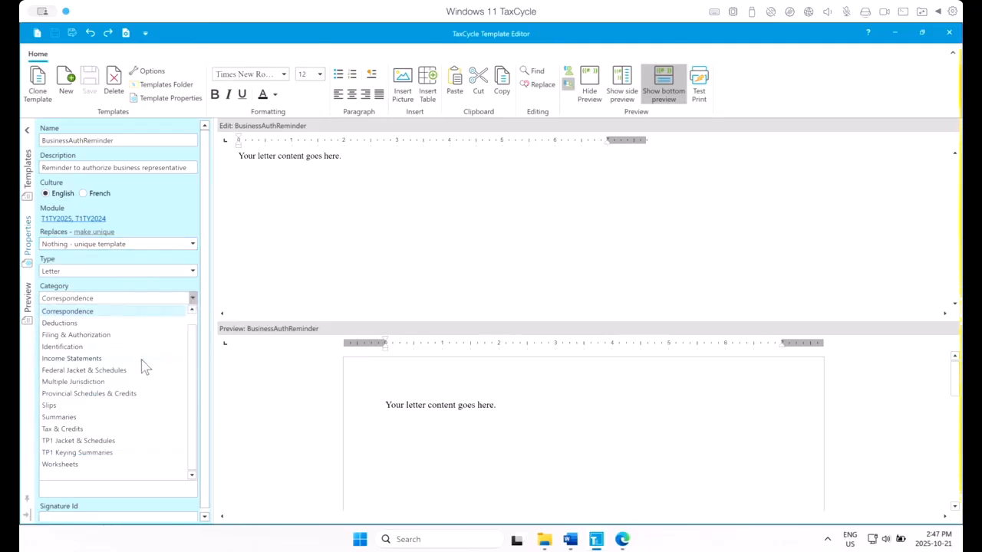
pyautogui.click(98, 336)
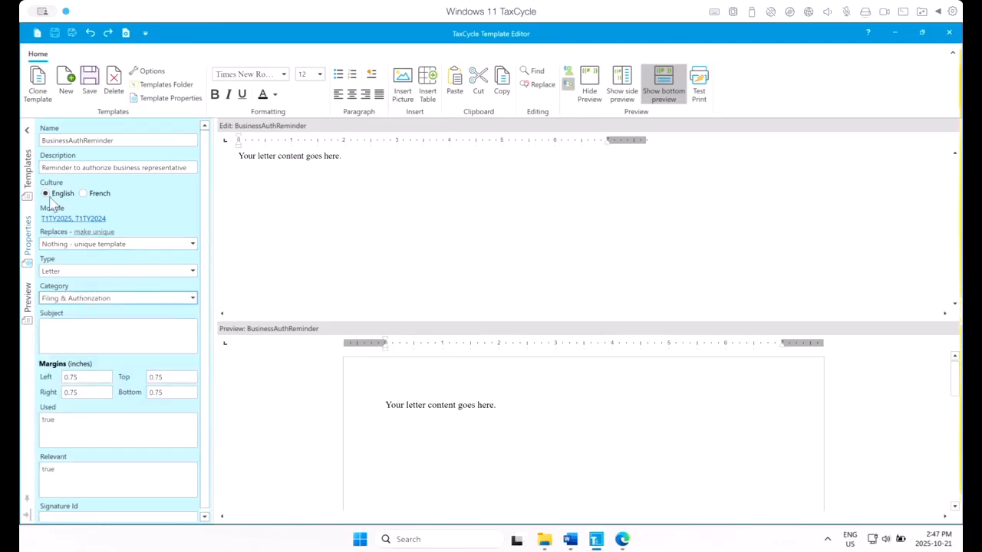
pyautogui.click(89, 81)
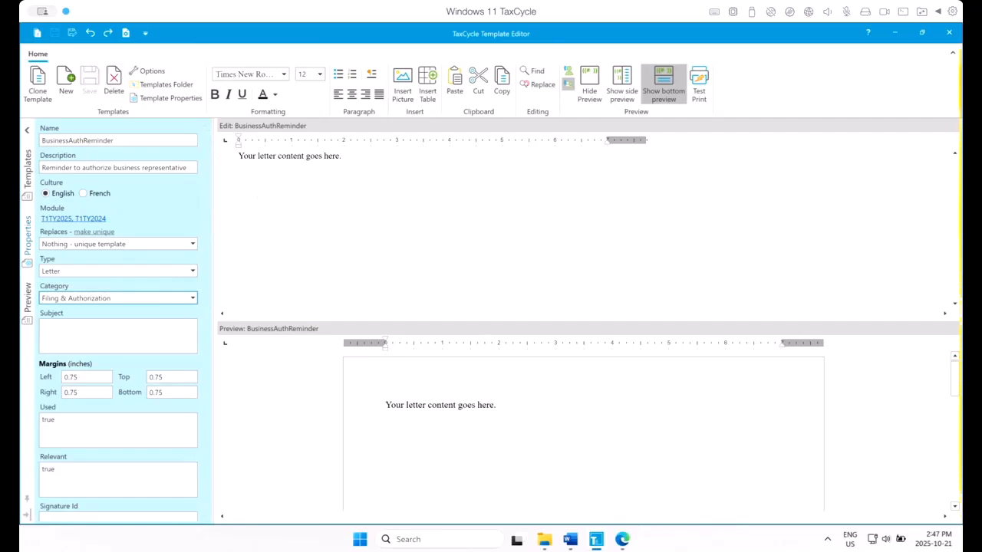
# Step: Switch to the client's 2024 T1 return and view the BusinessAuthReminder letter among the Filing & Authorization forms
pyautogui.moveTo(600, 546)
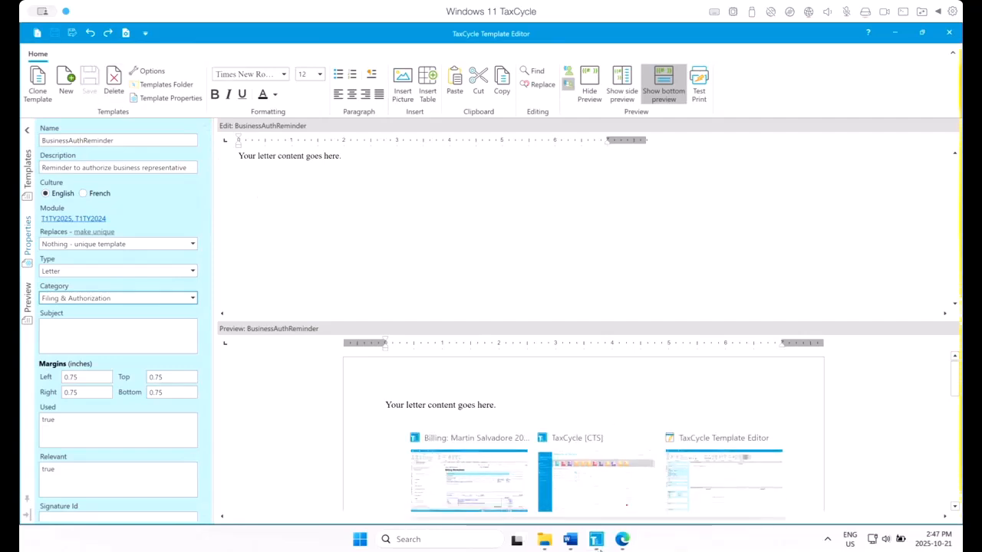
pyautogui.click(457, 502)
pyautogui.click(28, 178)
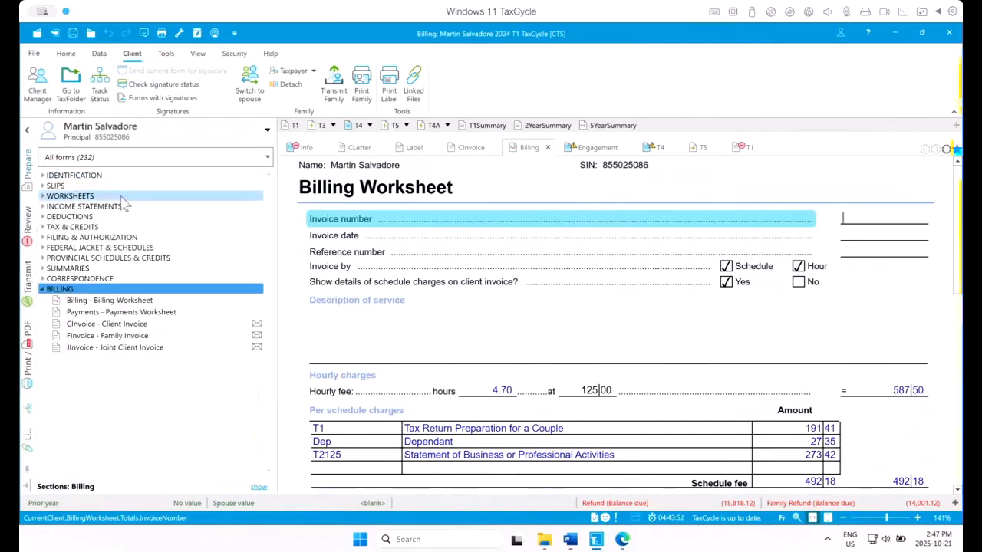
pyautogui.click(43, 238)
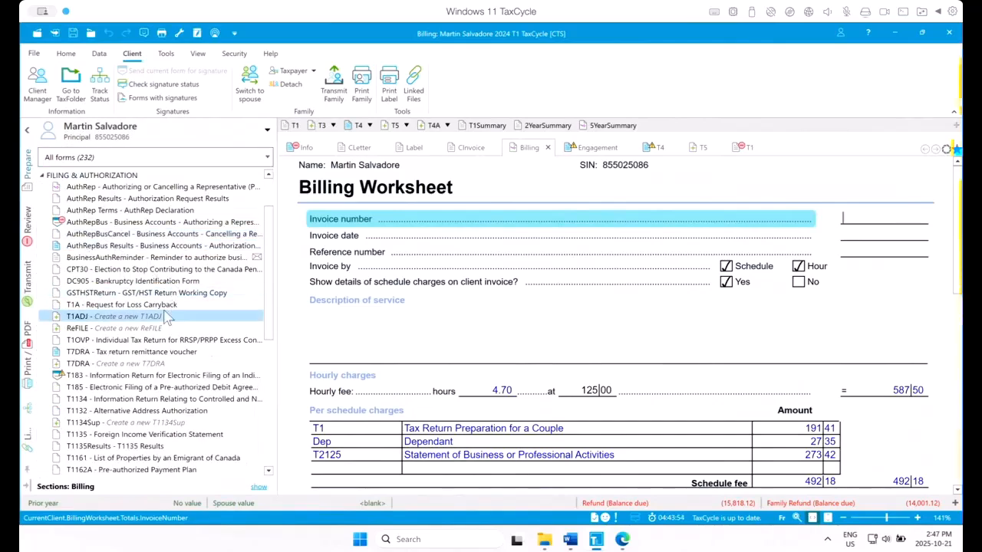
pyautogui.click(162, 259)
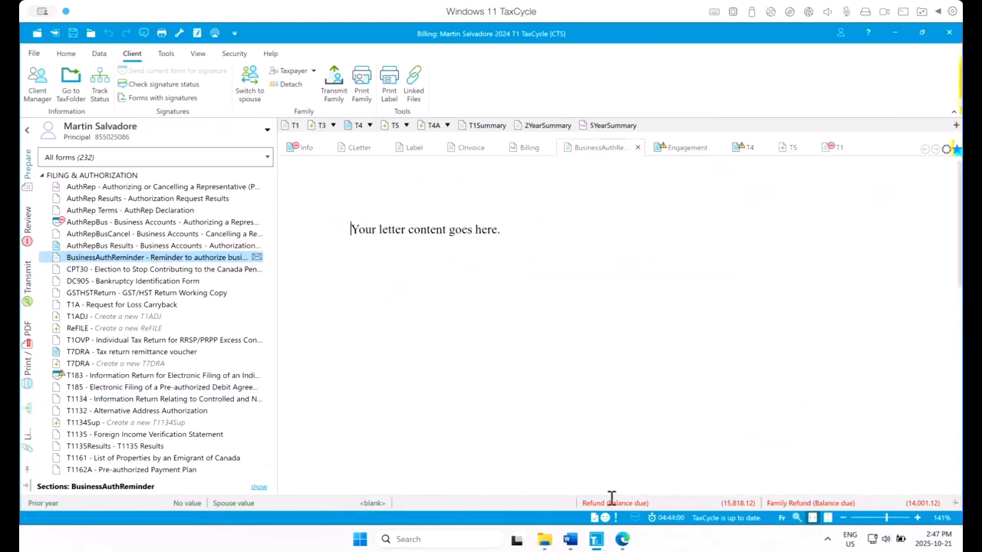
# Step: Switch back to the TaxCycle Template Editor and examine the properties of the ELetter engagement letter template, including its signature ID
pyautogui.moveTo(598, 542)
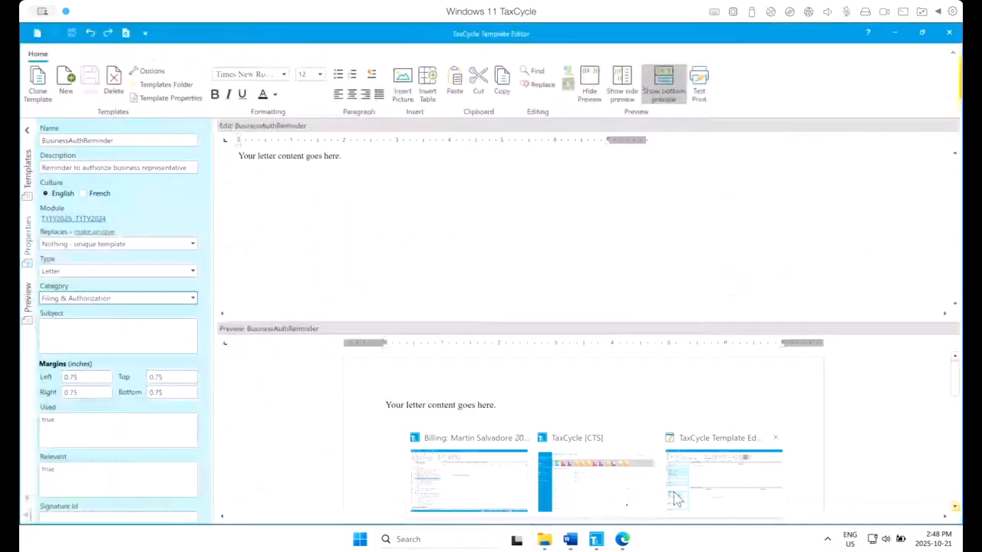
pyautogui.click(724, 480)
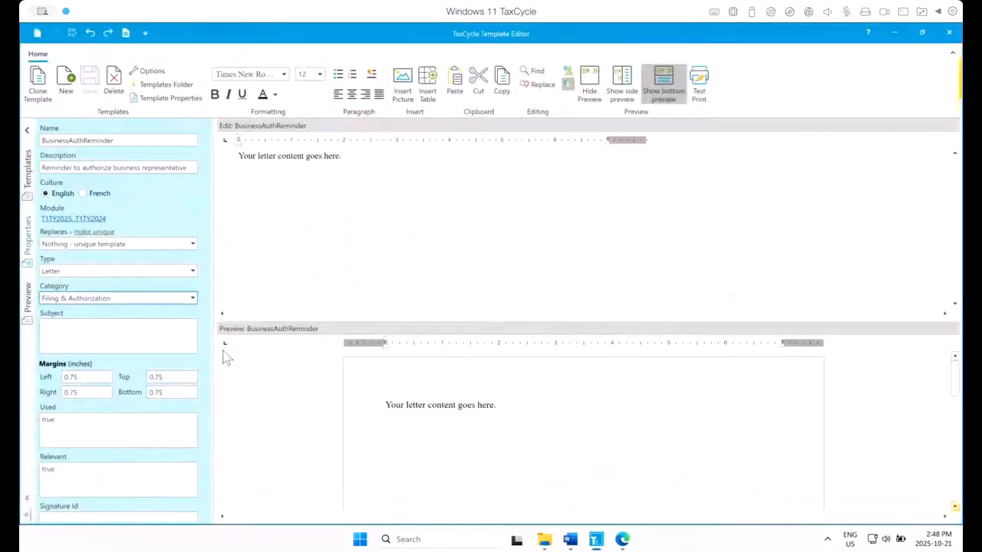
pyautogui.click(57, 329)
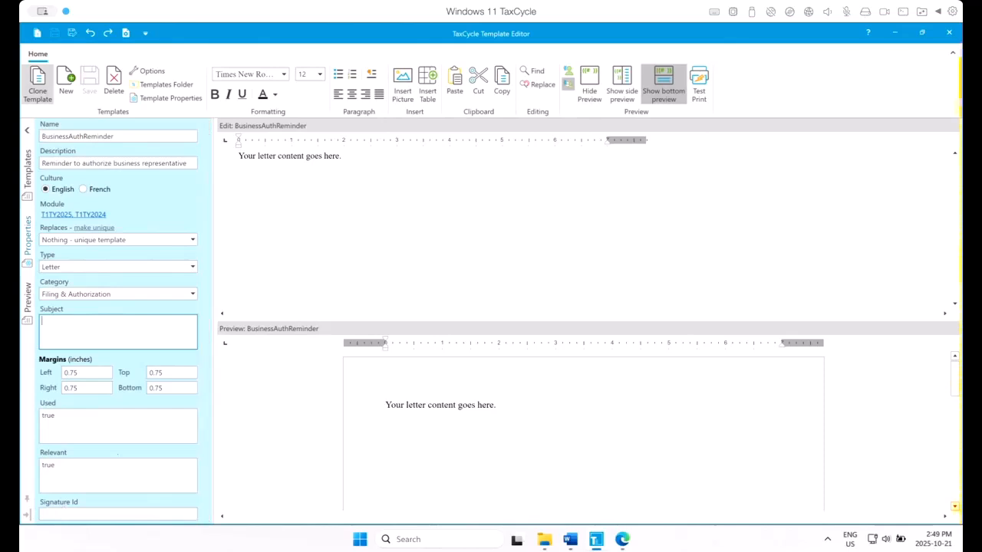
pyautogui.click(27, 188)
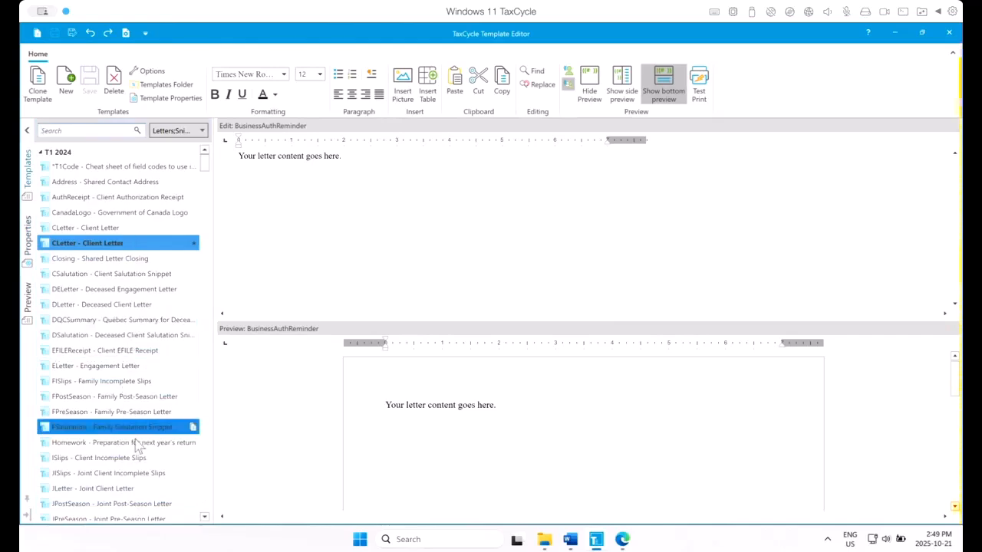
pyautogui.scroll(-1, 136, 441)
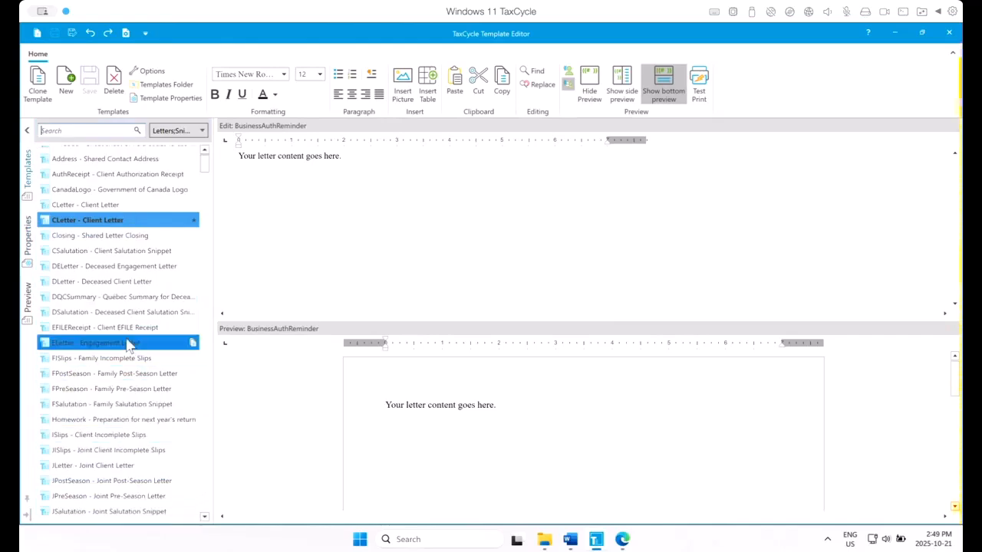
pyautogui.click(126, 343)
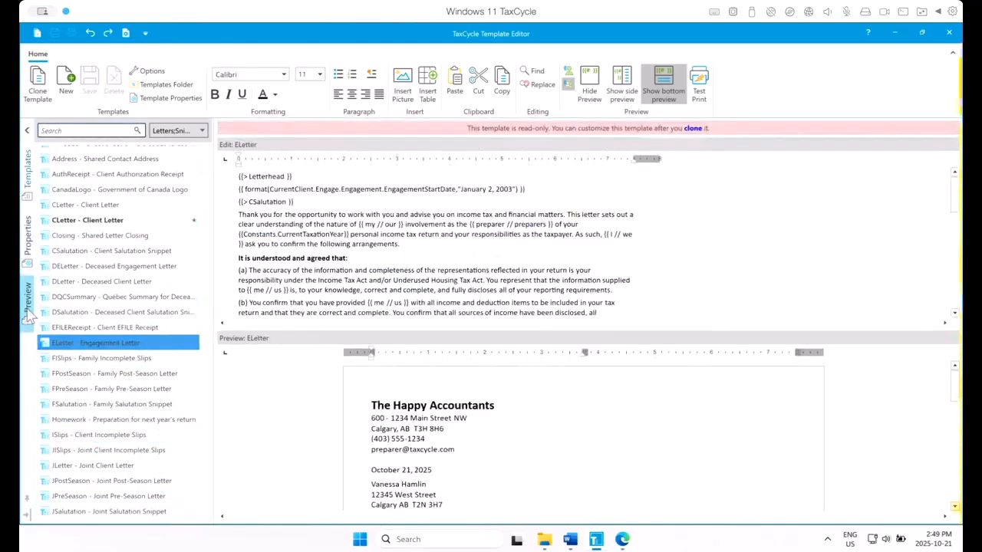
pyautogui.click(31, 245)
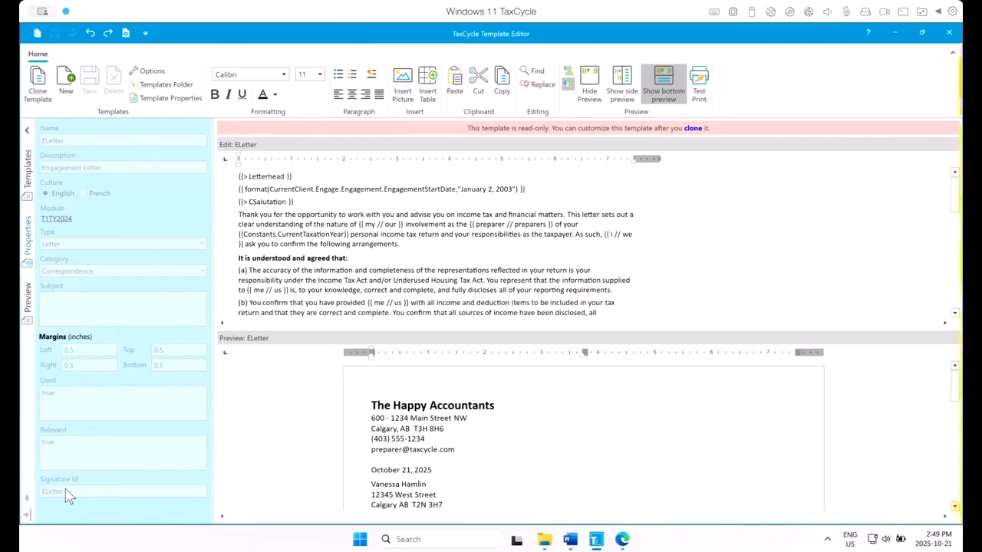
# Step: Reopen the BusinessAuthReminder template from the T1 2024 templates for editing
pyautogui.click(29, 170)
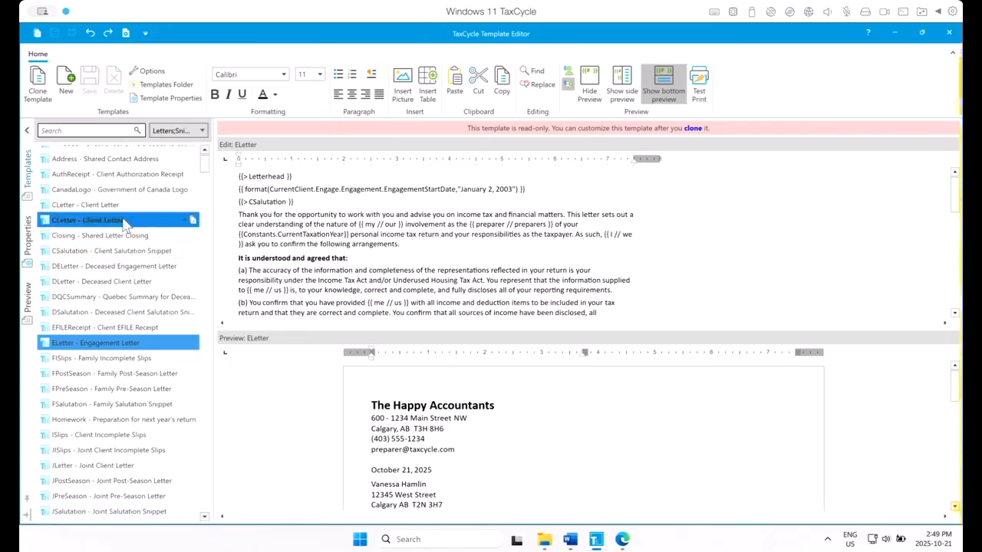
pyautogui.scroll(-5, 107, 327)
pyautogui.click(136, 323)
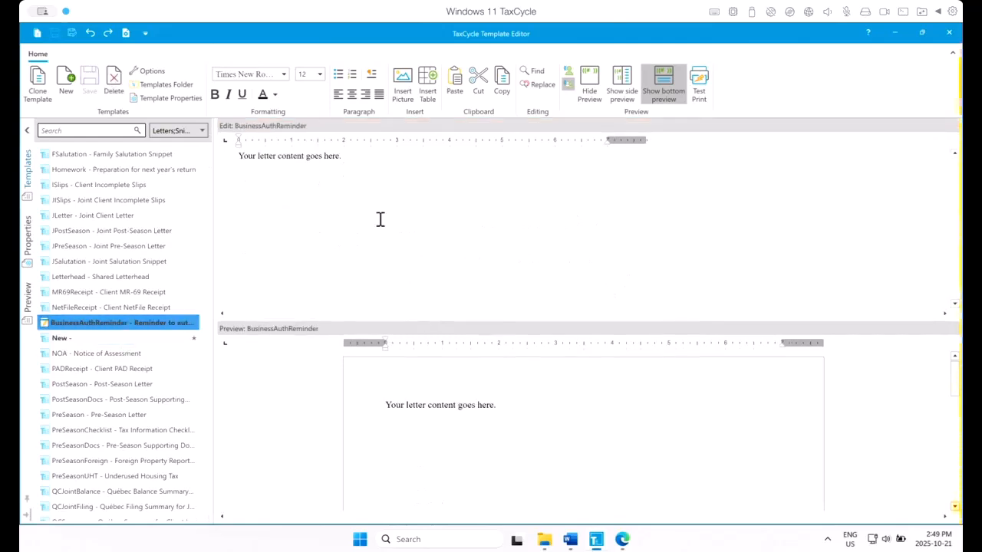
# Step: Copy "ACTION REQUIRED: Pending CRA Authorization Request" from the Word document into the BusinessAuthReminder template's Subject and save the template
pyautogui.click(570, 540)
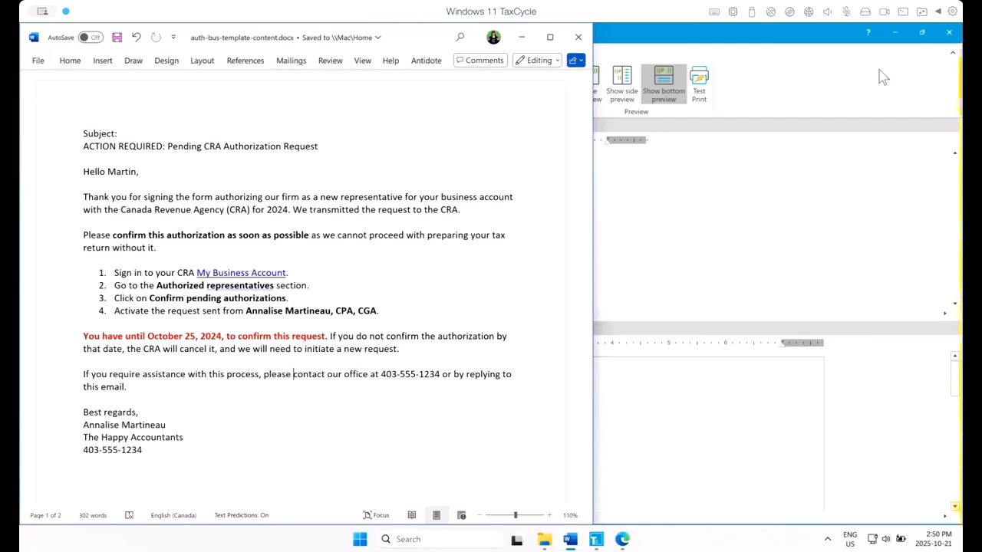
pyautogui.moveTo(324, 151); pyautogui.dragTo(33, 148)
pyautogui.hotkey('ctrl', 'c')
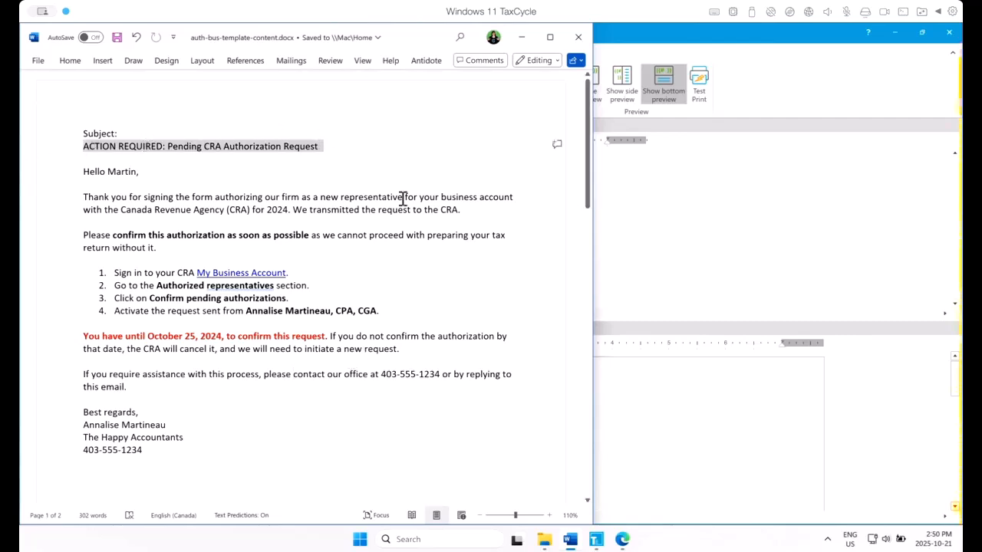
pyautogui.click(701, 265)
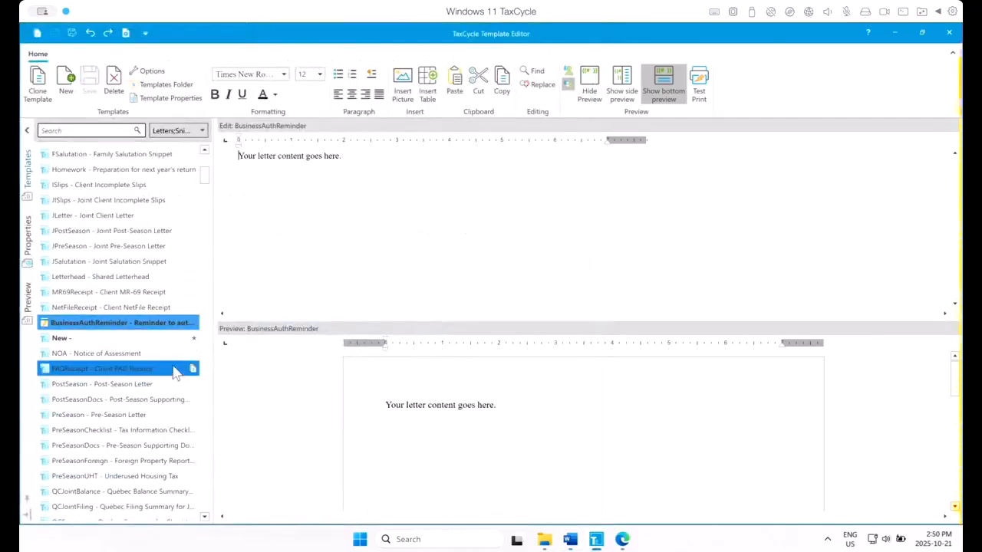
pyautogui.click(27, 238)
pyautogui.click(72, 326)
pyautogui.hotkey('ctrl', 'v')
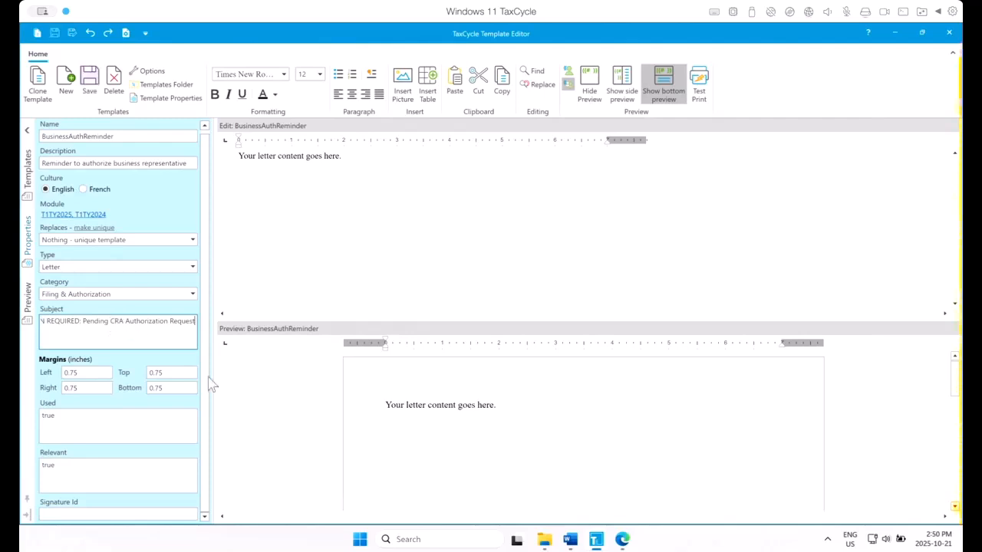
pyautogui.click(89, 79)
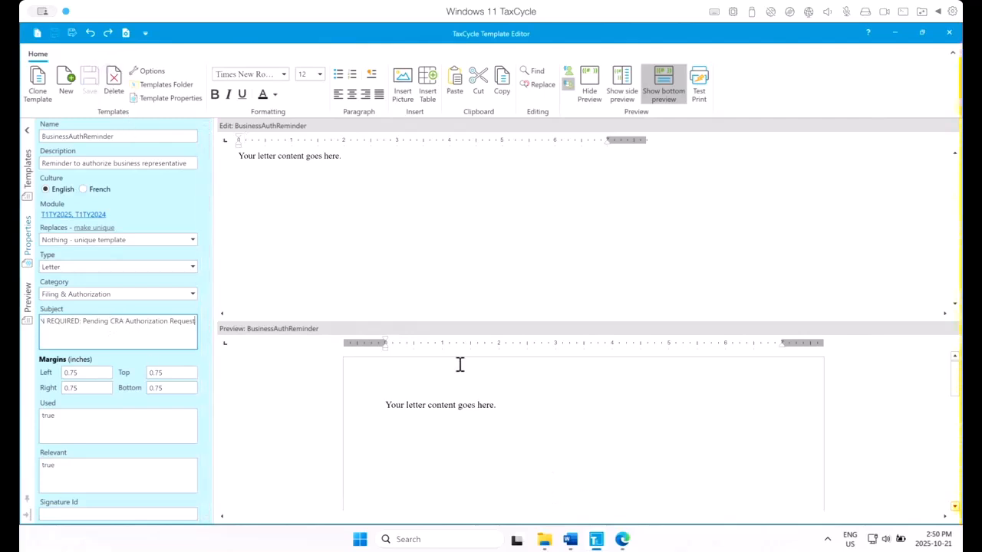
# Step: Replace the template's placeholder text with the letter body copied from the Word document, from the greeting through the signature block's phone number
pyautogui.click(569, 539)
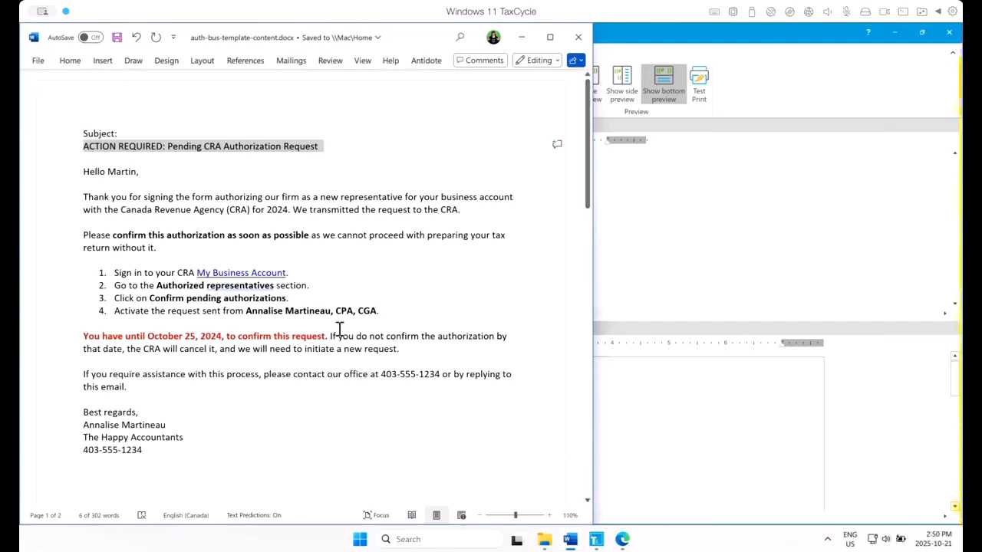
pyautogui.click(259, 386)
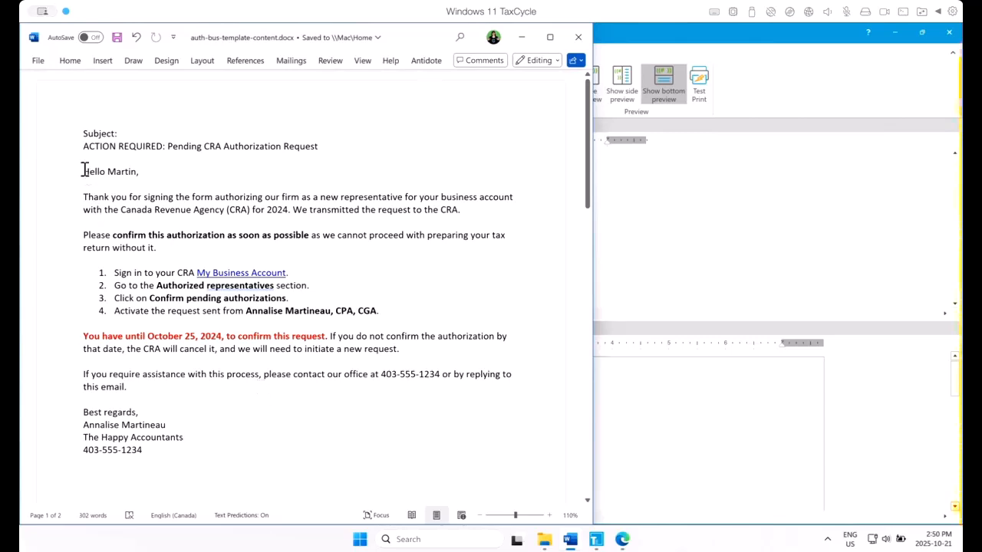
pyautogui.moveTo(84, 170); pyautogui.dragTo(153, 454)
pyautogui.hotkey('ctrl', 'c')
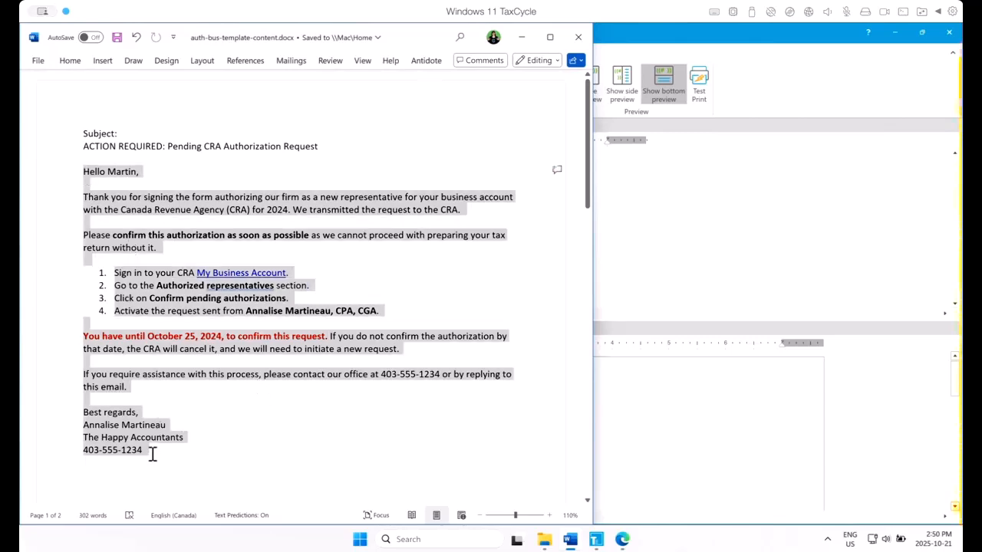
pyautogui.click(688, 202)
pyautogui.moveTo(362, 156); pyautogui.dragTo(212, 159)
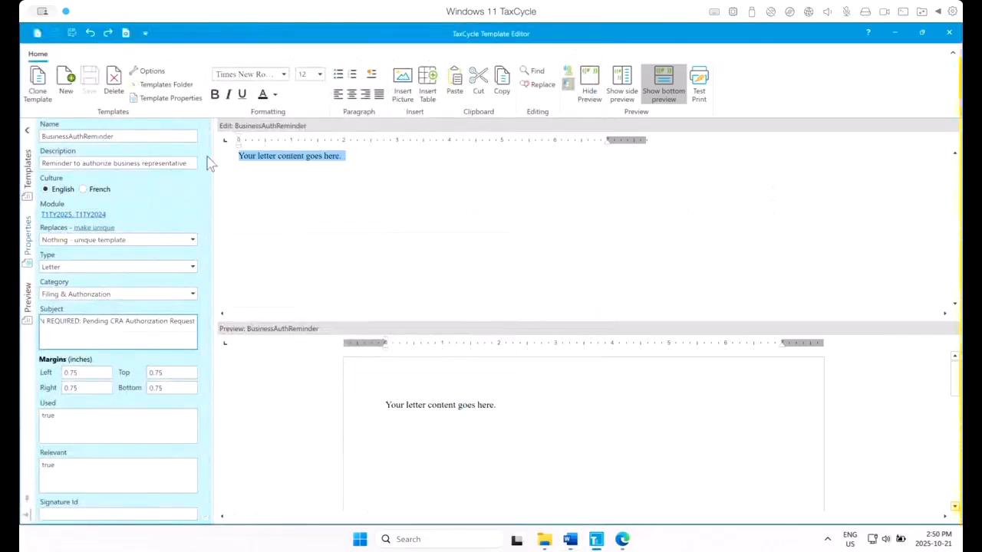
pyautogui.hotkey('ctrl', 'v')
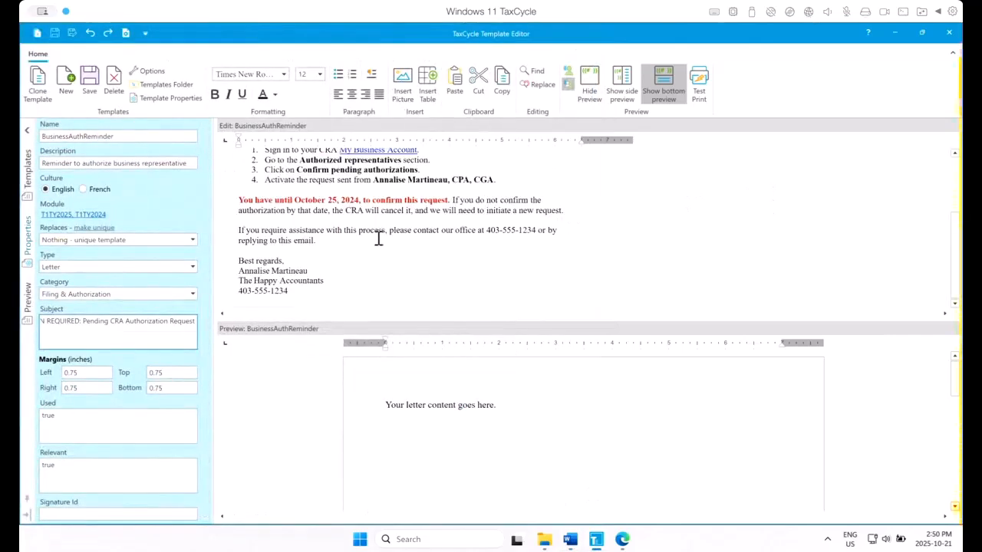
pyautogui.scroll(2, 437, 229)
pyautogui.scroll(2, 437, 229)
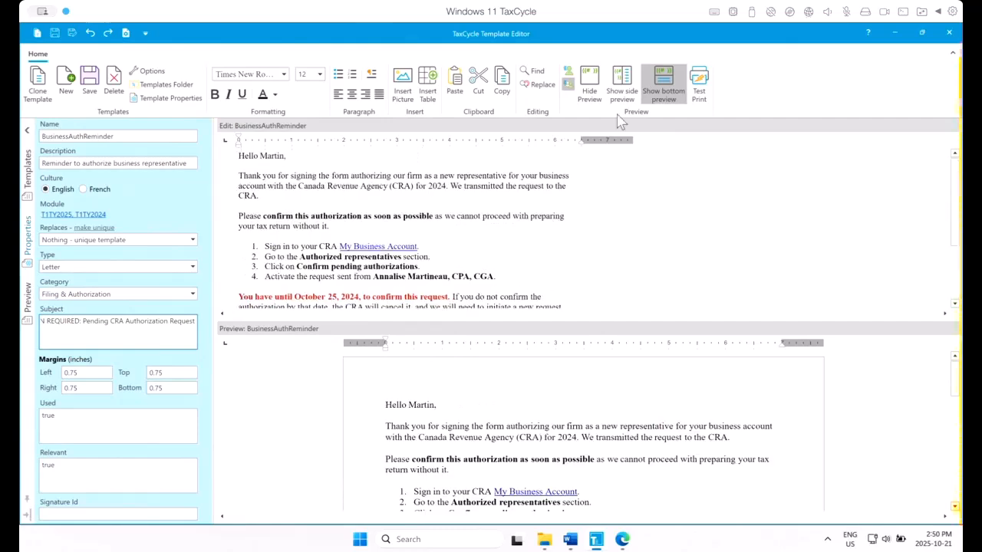
# Step: Show the preview beside the letter and view the open client returns available for previewing
pyautogui.click(622, 81)
pyautogui.click(27, 131)
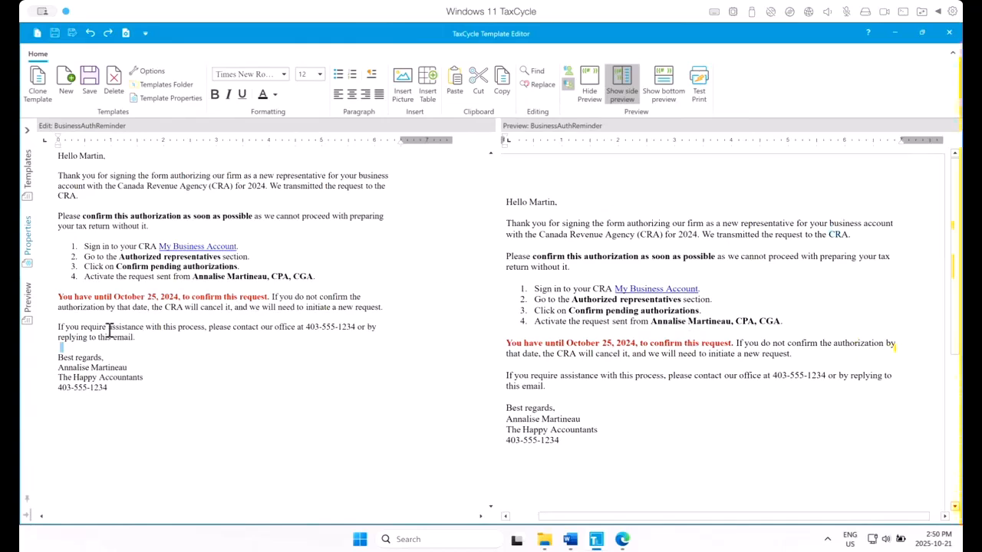
pyautogui.click(27, 316)
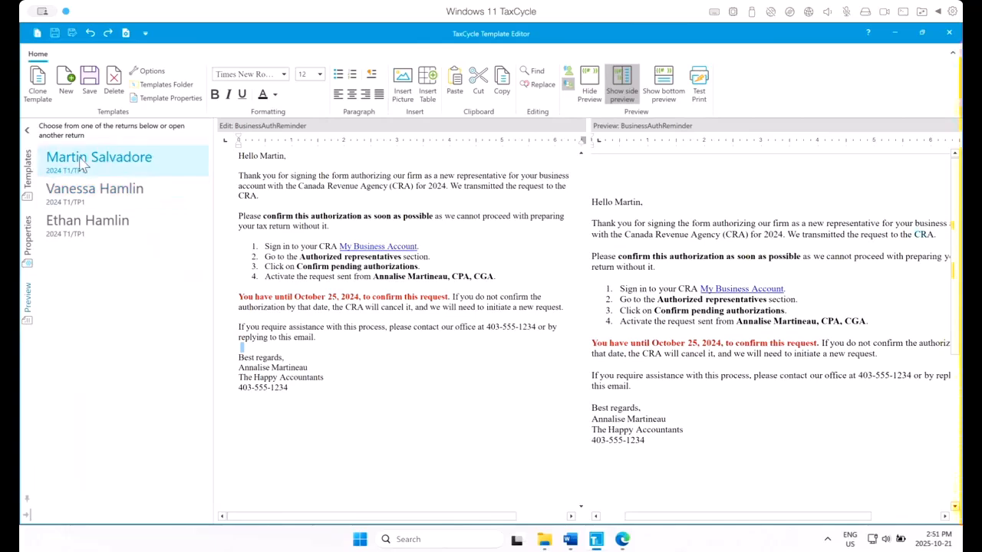
pyautogui.click(30, 182)
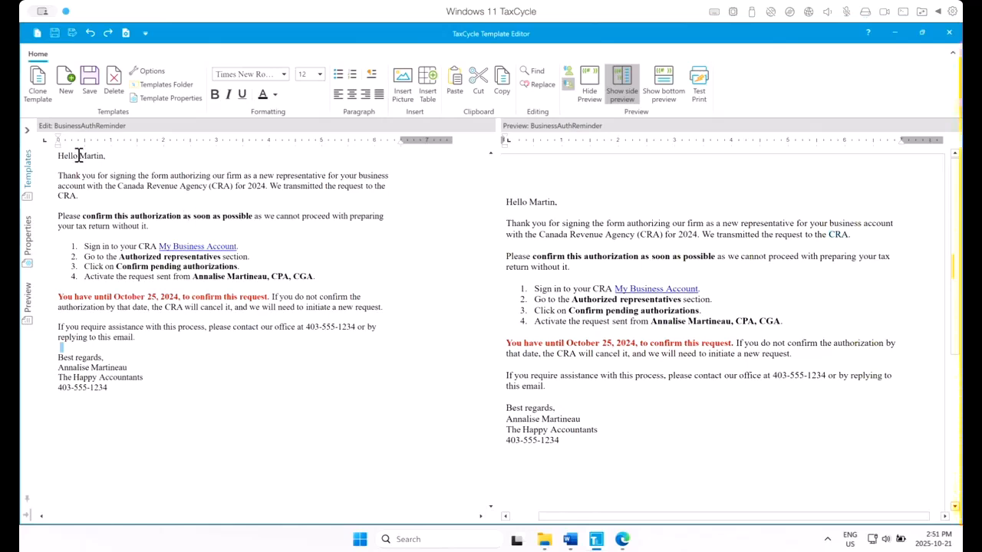
# Step: Select the client's first name in the greeting, then copy the First name field code with curly brackets from the 2024 T1 return's Info form
pyautogui.moveTo(79, 155); pyautogui.dragTo(102, 155)
pyautogui.moveTo(597, 542)
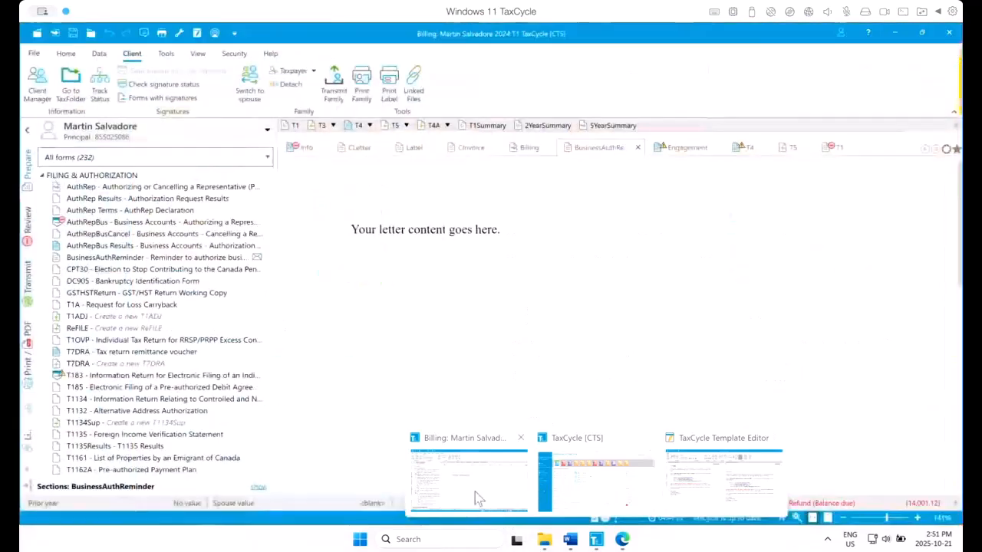
pyautogui.click(475, 499)
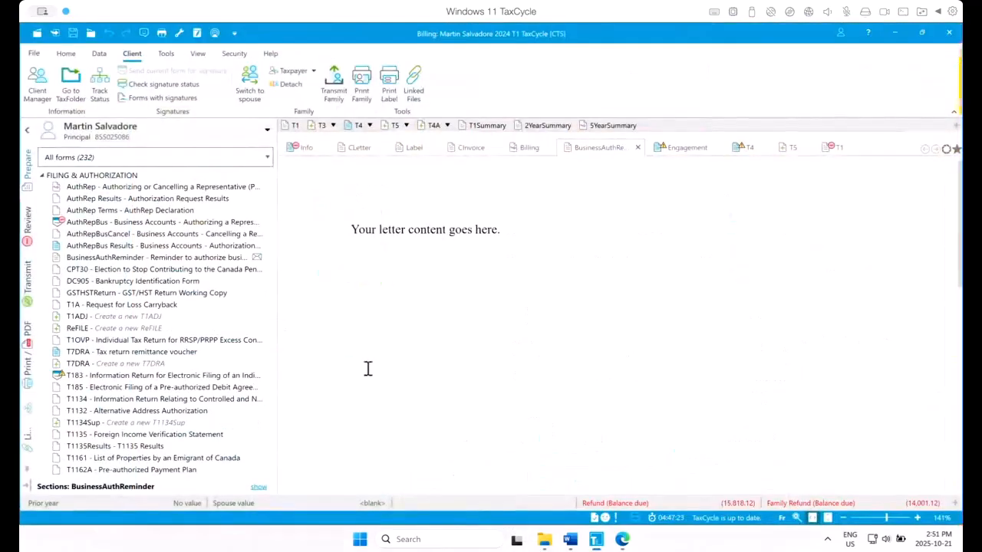
pyautogui.click(304, 148)
pyautogui.click(384, 254)
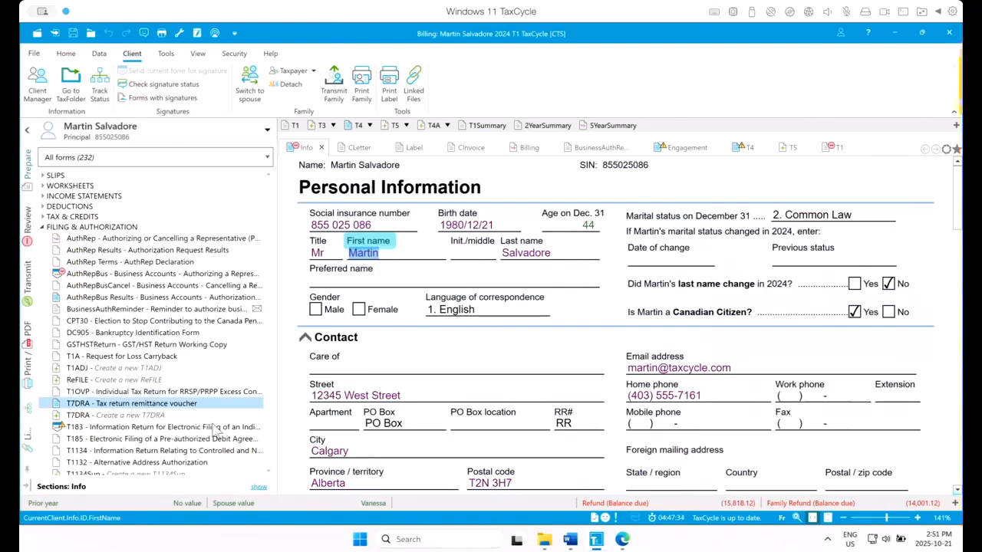
pyautogui.click(378, 253)
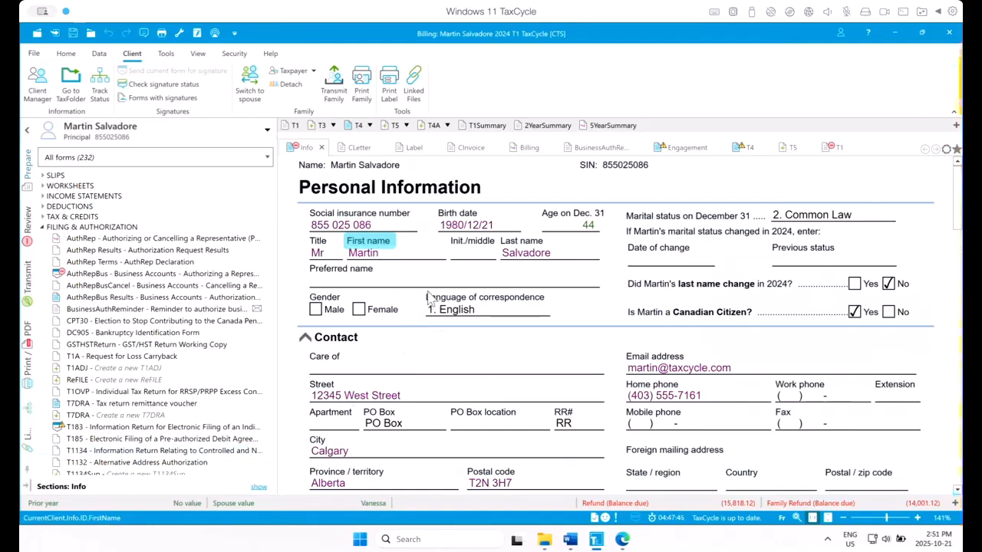
pyautogui.rightClick(383, 259)
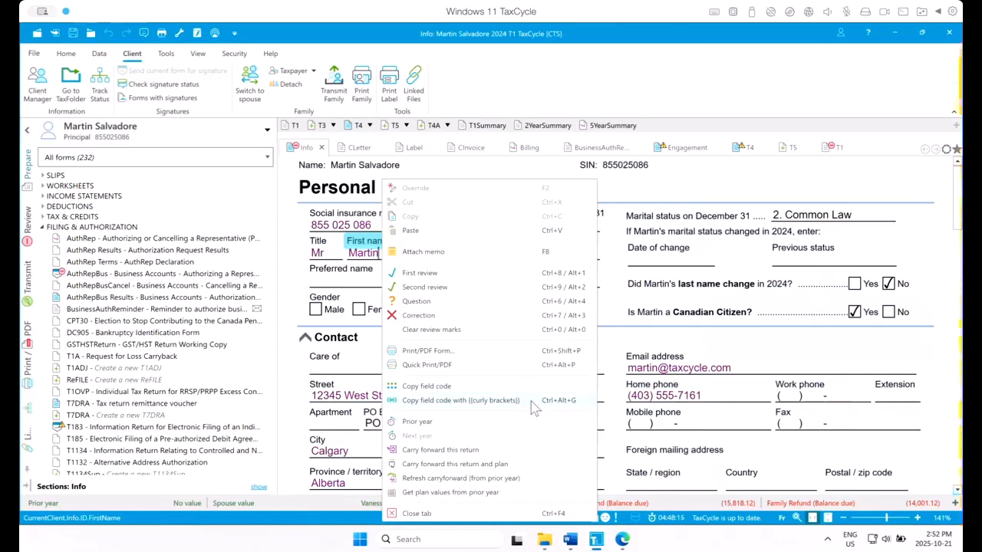
# Step: Back in the Template Editor, replace the first name in the greeting with {{CurrentClient.Info.ID.FirstName}} and save the template
pyautogui.click(597, 540)
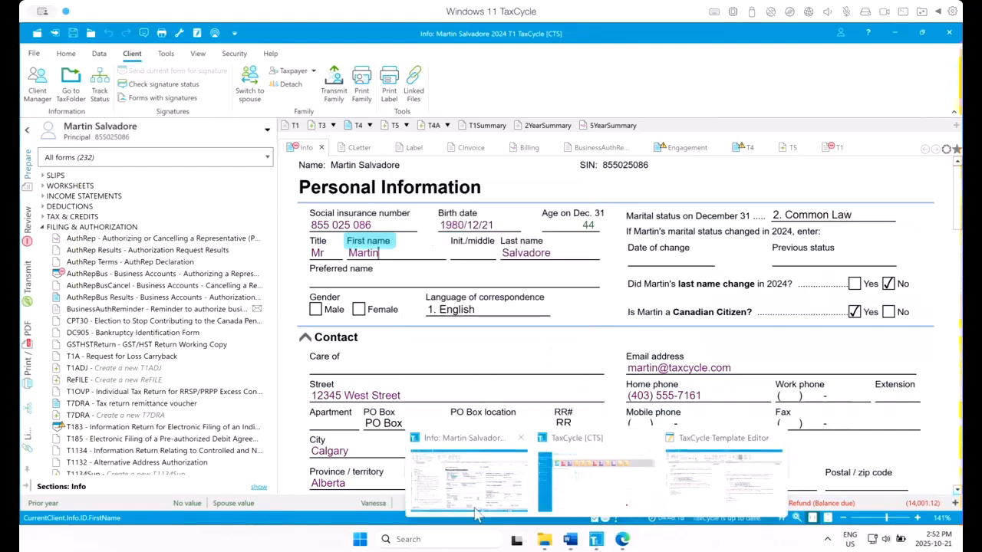
pyautogui.click(836, 502)
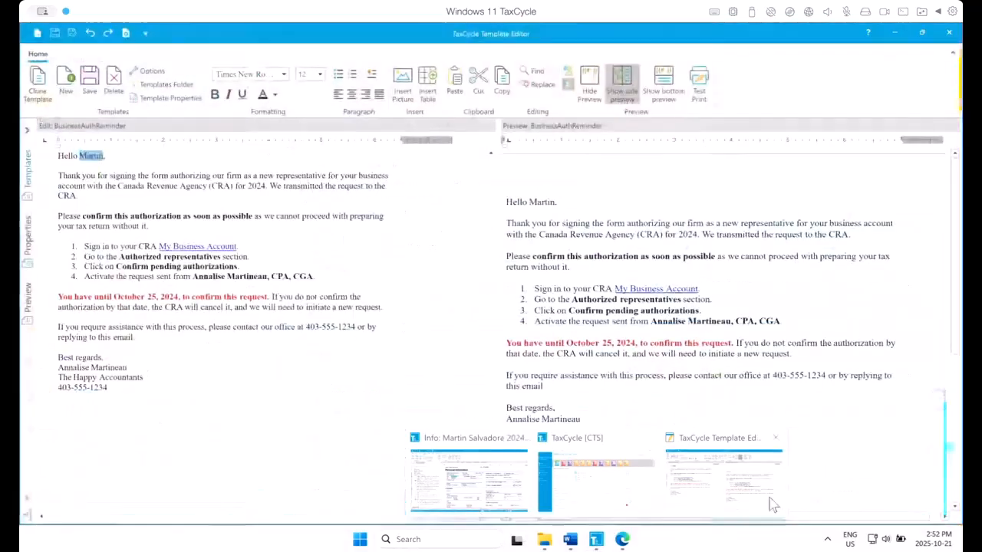
pyautogui.click(81, 157)
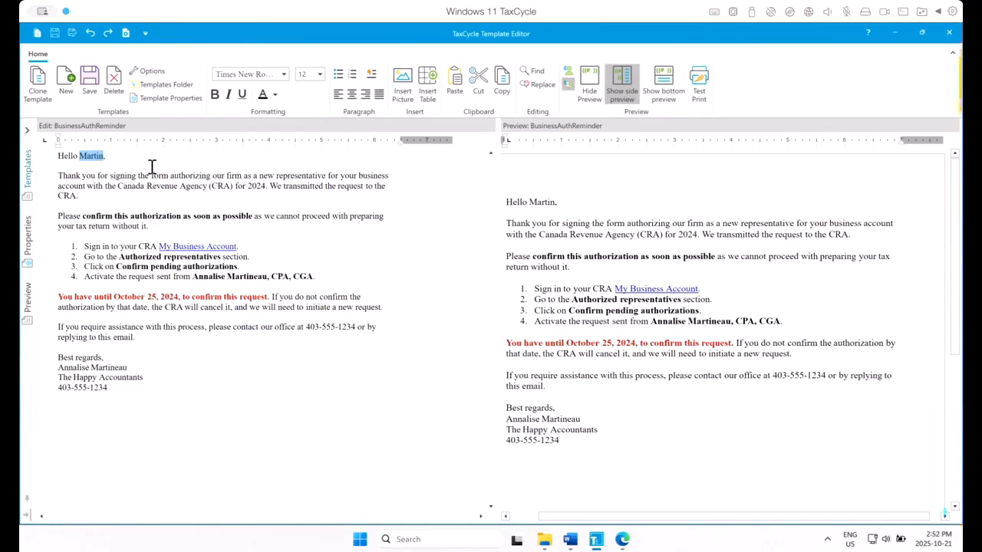
pyautogui.write('{{CurrentClient.Info.ID.FirstName}}')
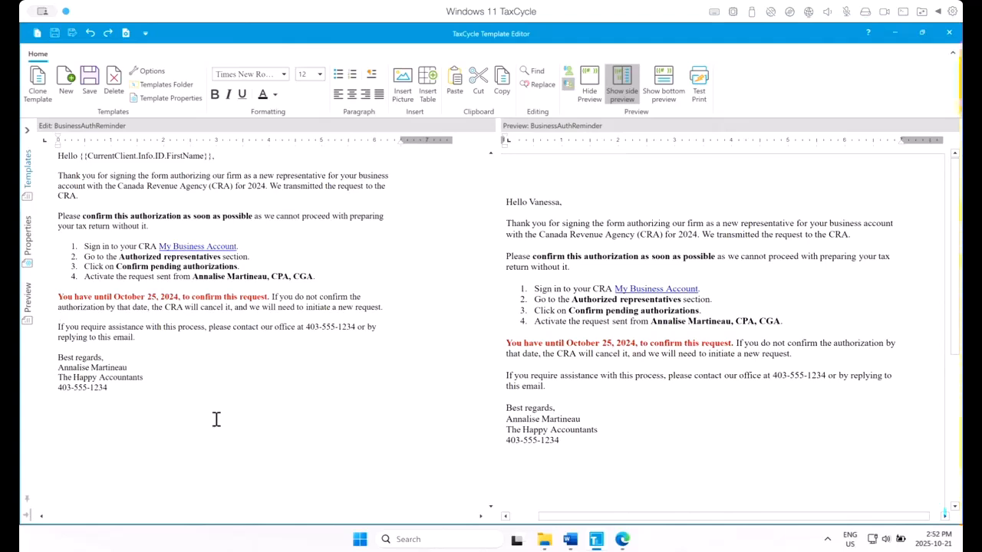
pyautogui.hotkey('ctrl', 's')
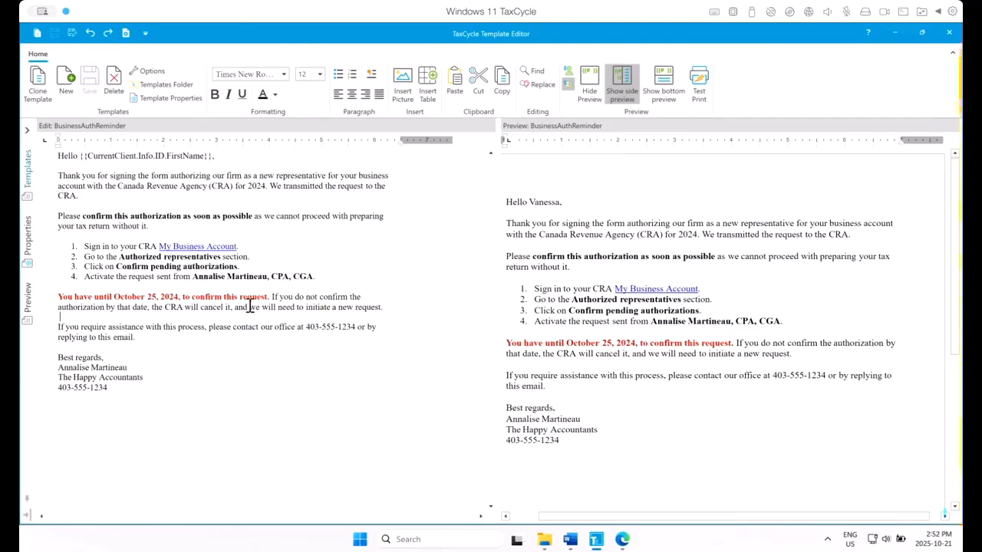
# Step: Enlarge the letter text, select the year 2024 in the first paragraph, and check the tax-year modules in the template's properties
pyautogui.scroll(-2, 250, 306)
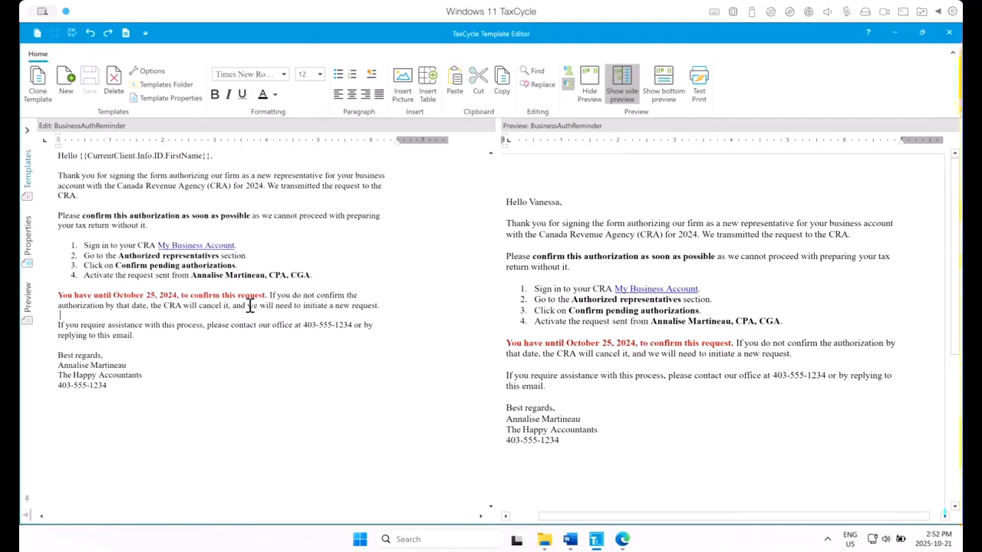
pyautogui.scroll(3, 250, 306)
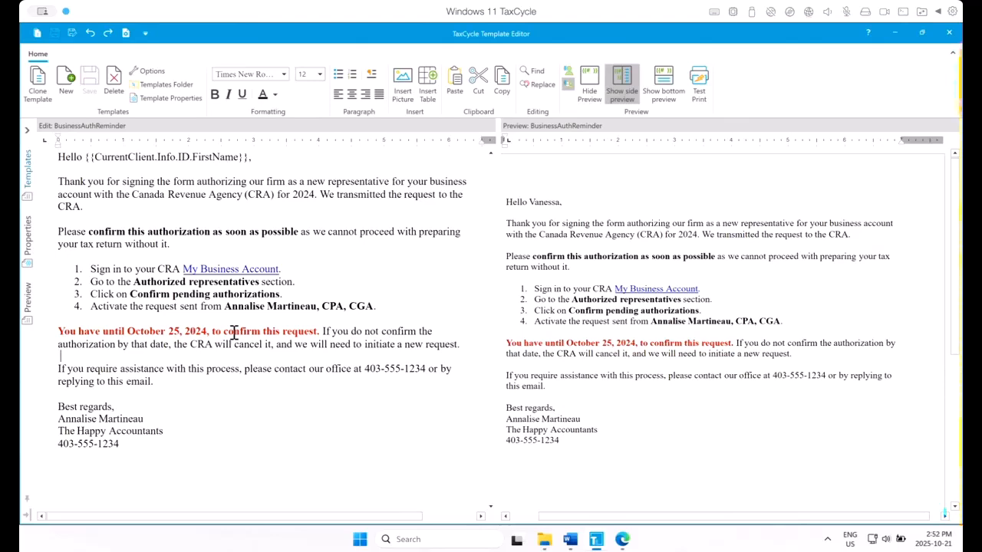
pyautogui.doubleClick(299, 195)
pyautogui.click(29, 241)
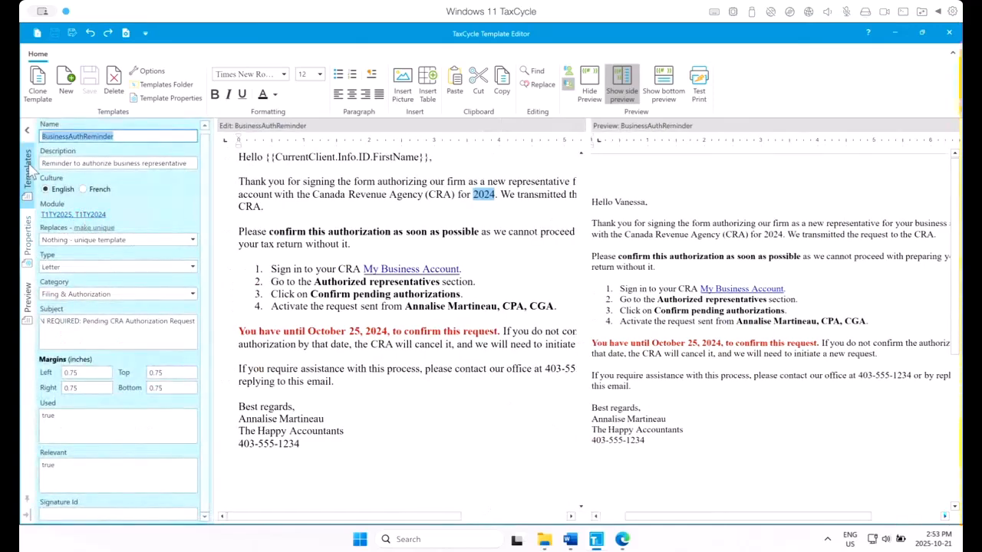
pyautogui.click(28, 131)
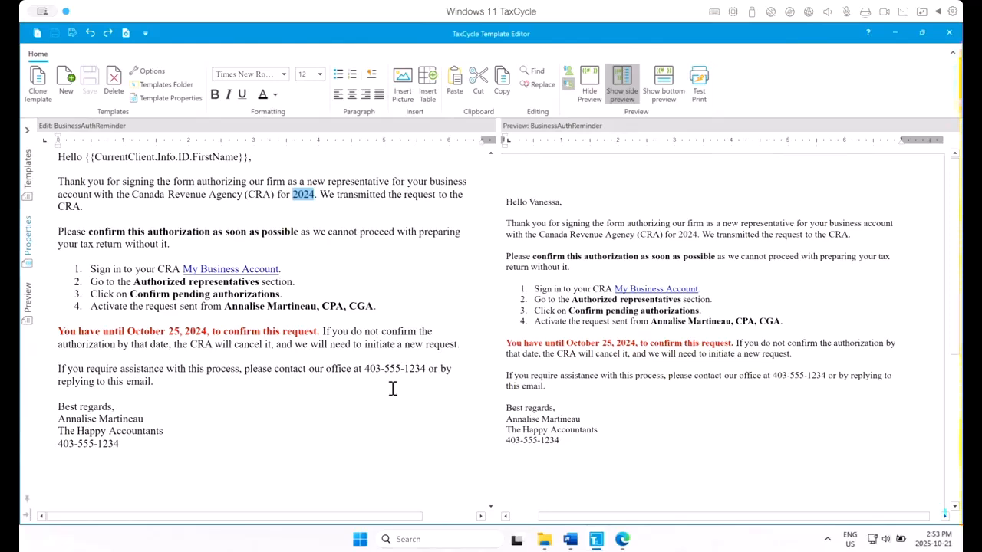
# Step: Switch to the TaxCycle website in the browser and examine the help topics, collapsing Template Code and expanding Templates in the contents
pyautogui.click(623, 540)
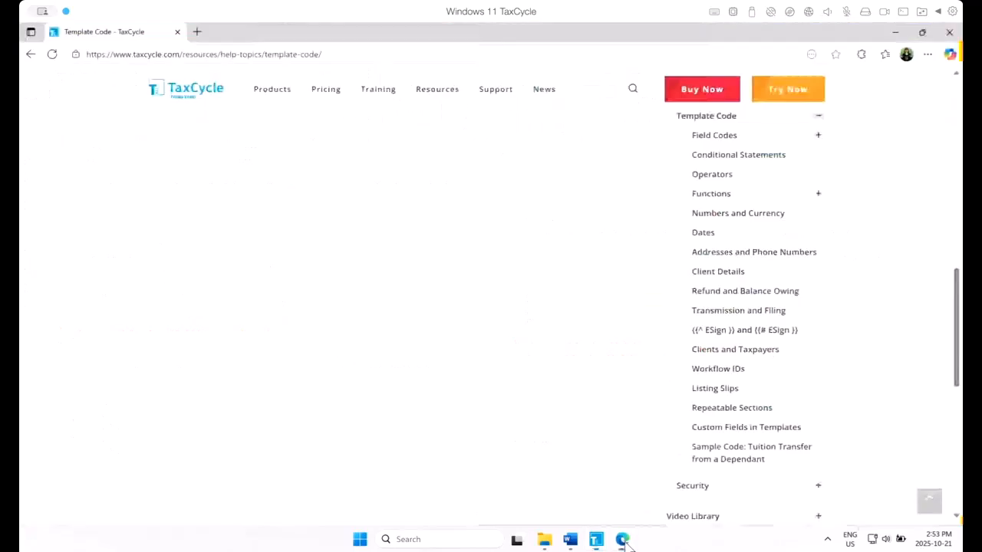
pyautogui.scroll(4, 381, 254)
pyautogui.scroll(5, 387, 253)
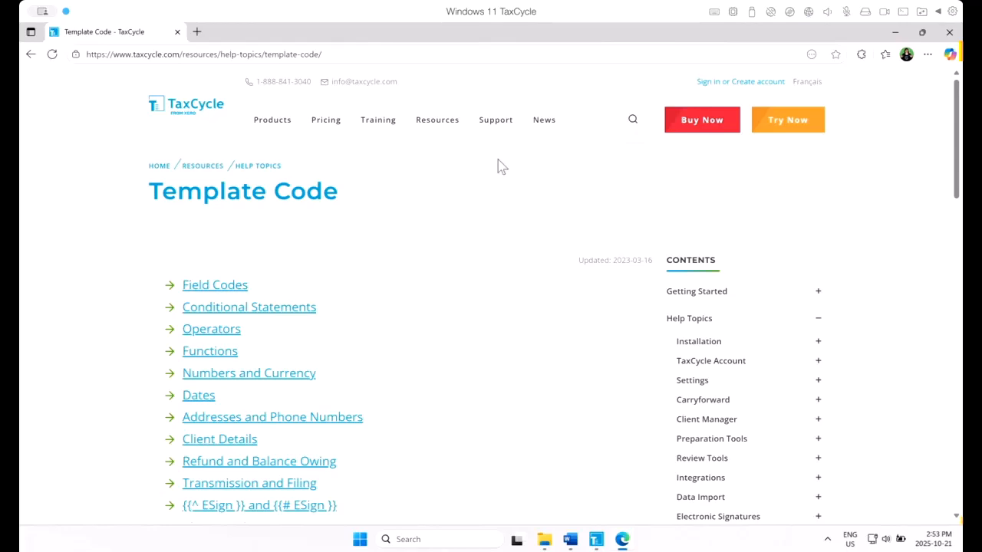
pyautogui.moveTo(500, 131)
pyautogui.moveTo(447, 131)
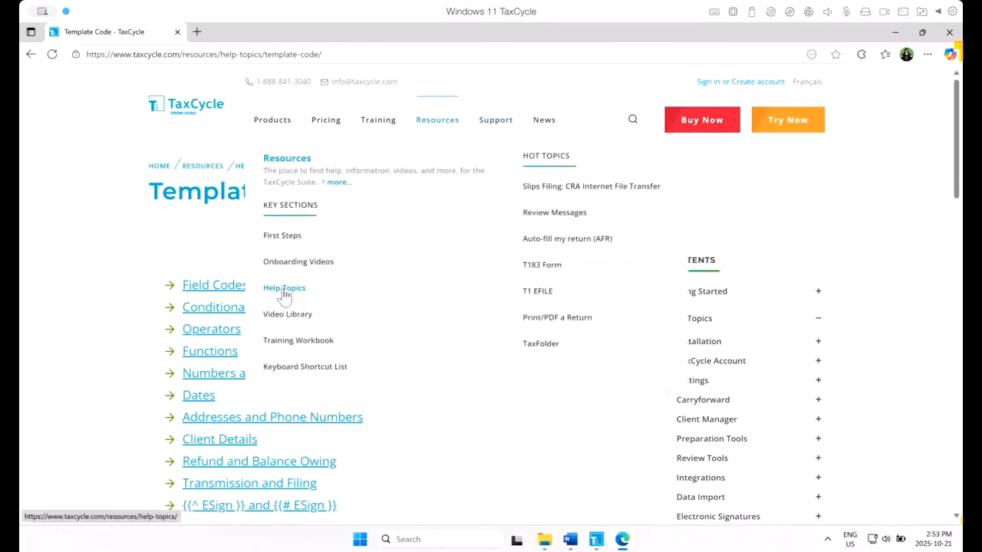
pyautogui.scroll(-3, 795, 393)
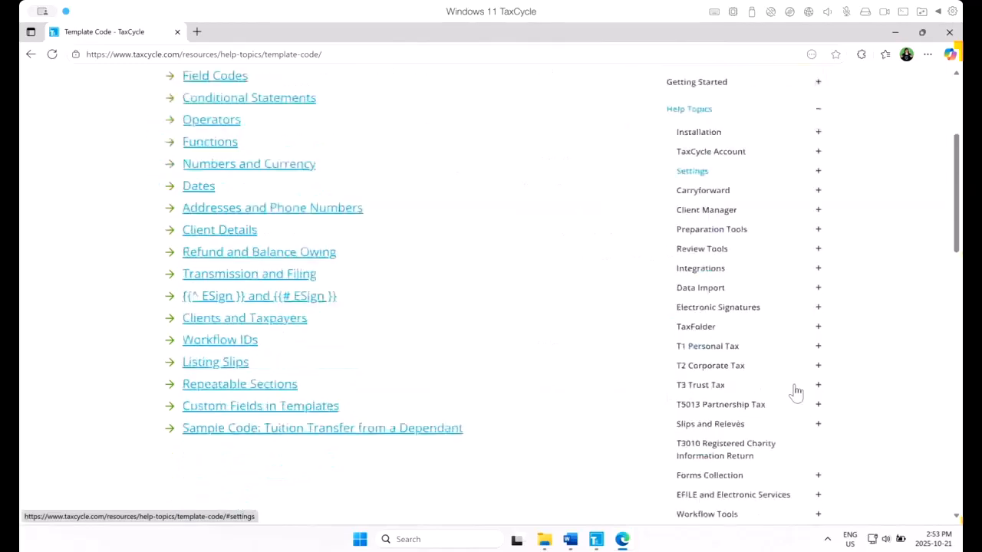
pyautogui.scroll(-5, 795, 393)
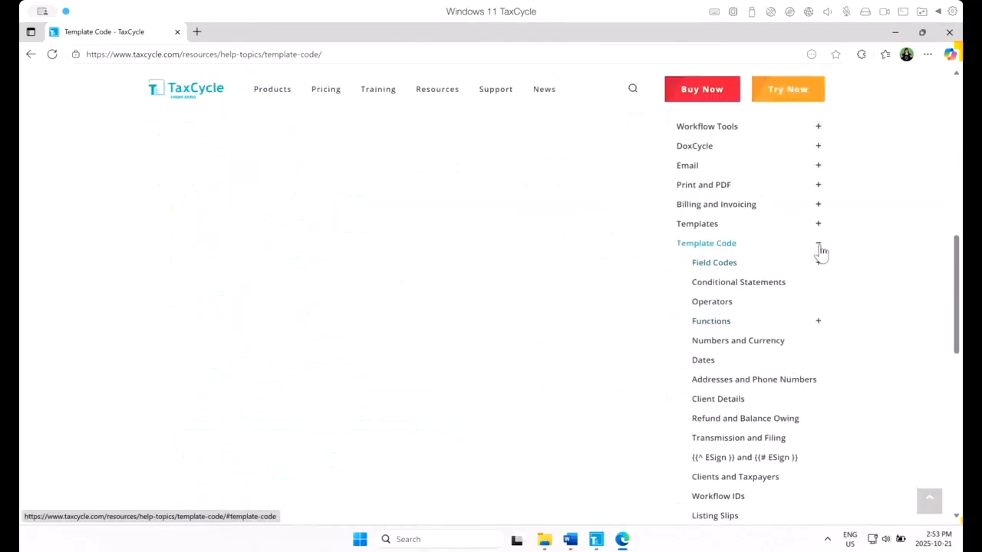
pyautogui.click(819, 246)
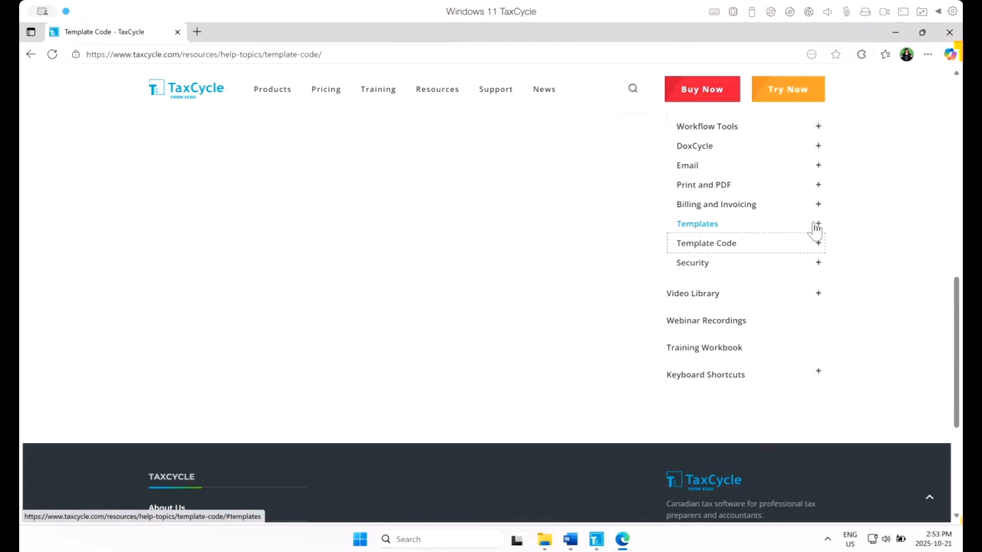
pyautogui.click(818, 225)
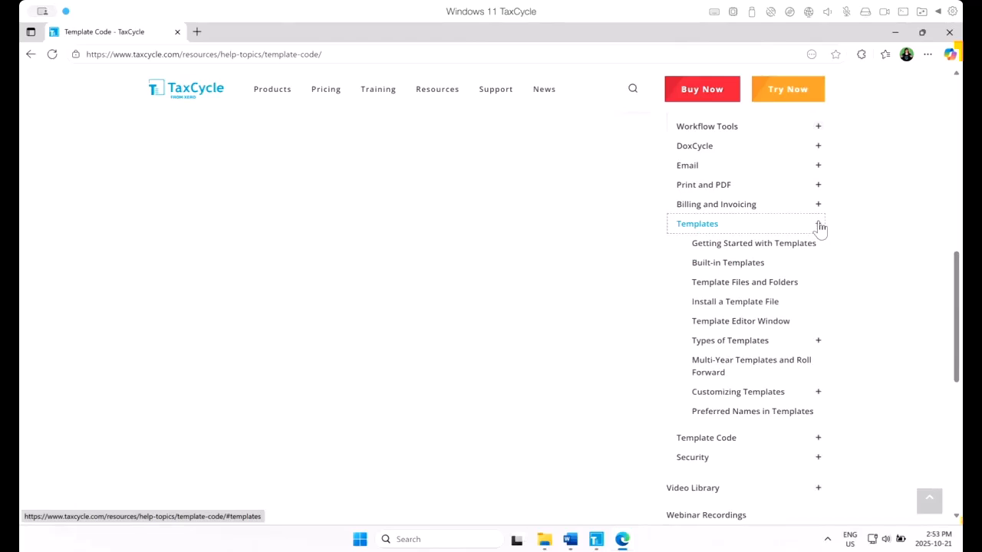
# Step: Look through the Templates and Template Code help contents and open the Dates topic
pyautogui.click(818, 393)
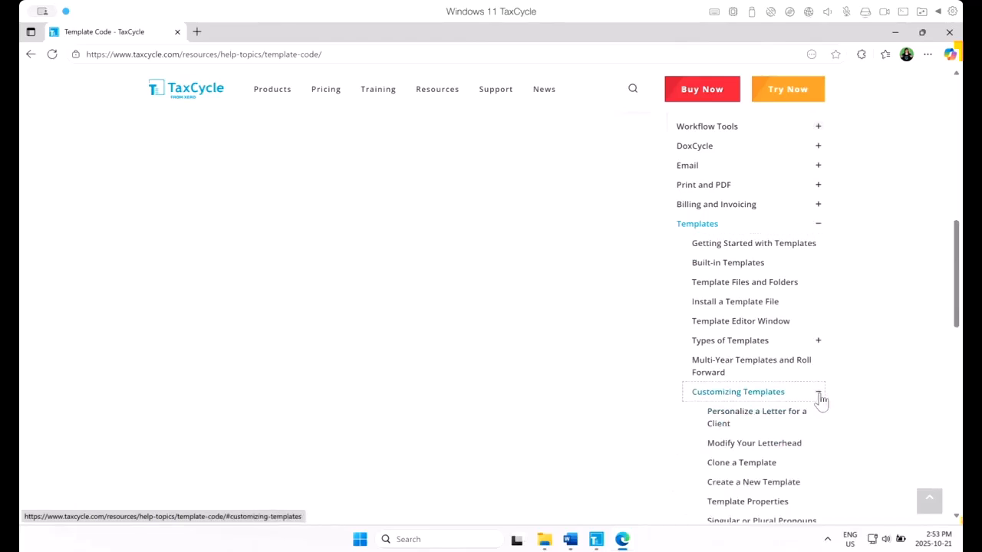
pyautogui.click(818, 394)
pyautogui.click(818, 225)
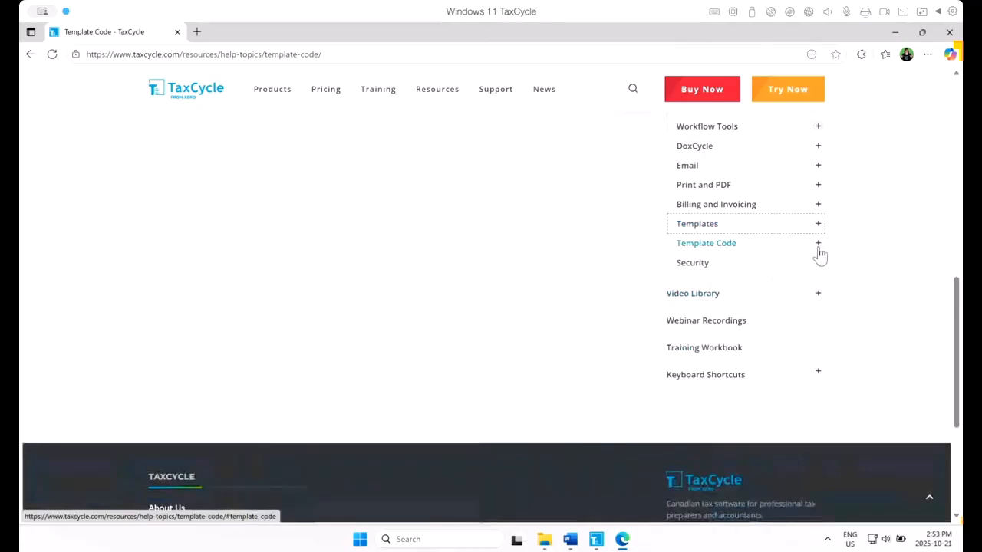
pyautogui.click(818, 244)
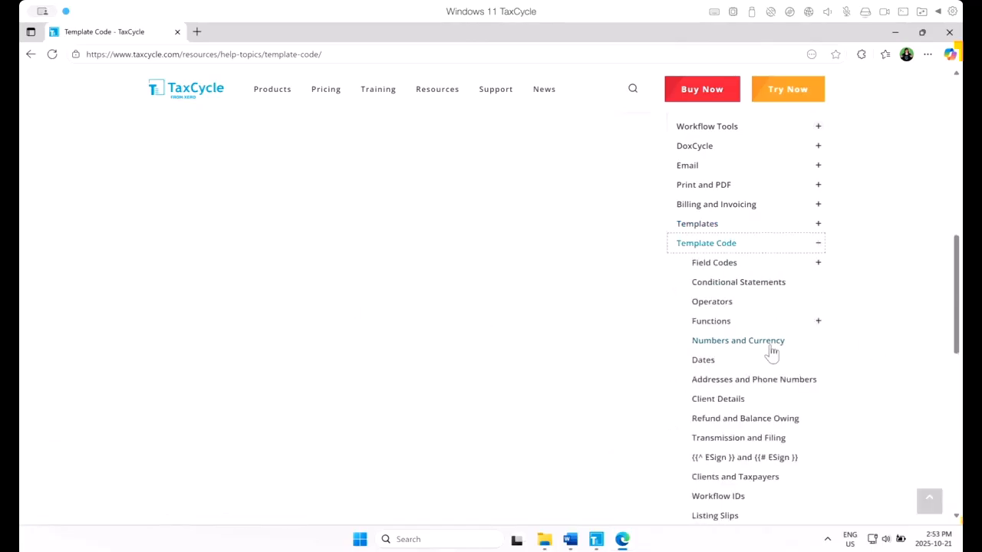
pyautogui.scroll(8, 322, 305)
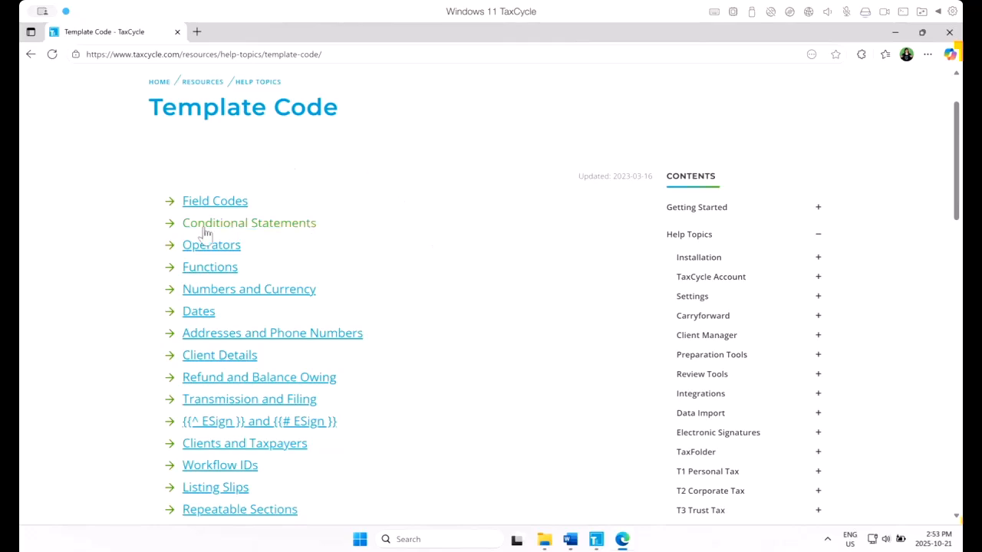
pyautogui.scroll(-1, 418, 275)
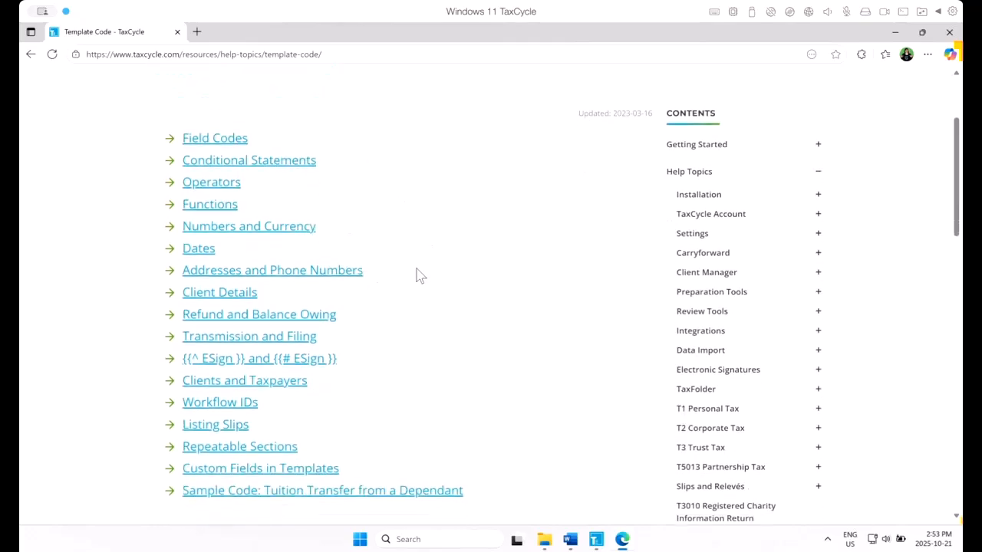
pyautogui.click(201, 247)
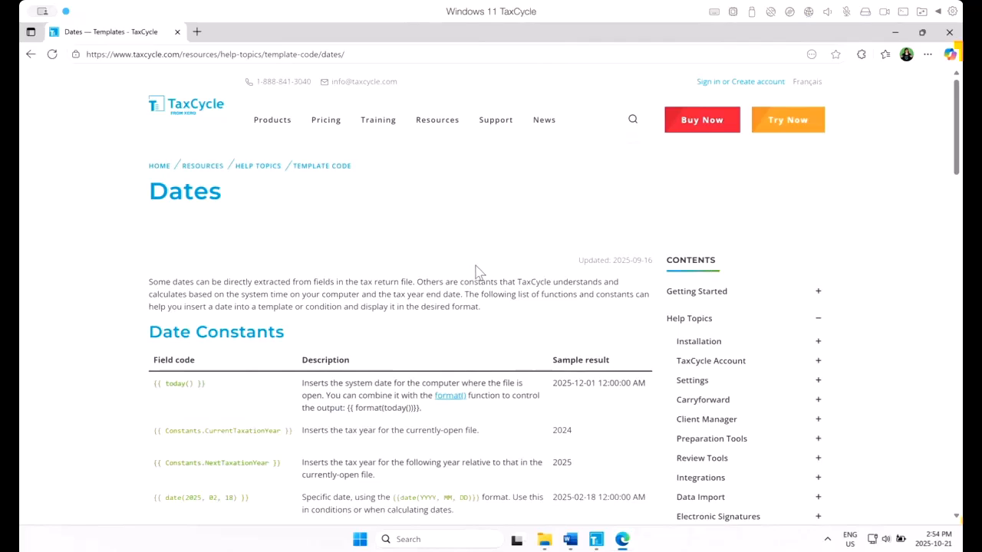
# Step: Copy the {{ Constants.CurrentTaxationYear }} field code from the Date Constants table
pyautogui.scroll(-1, 374, 284)
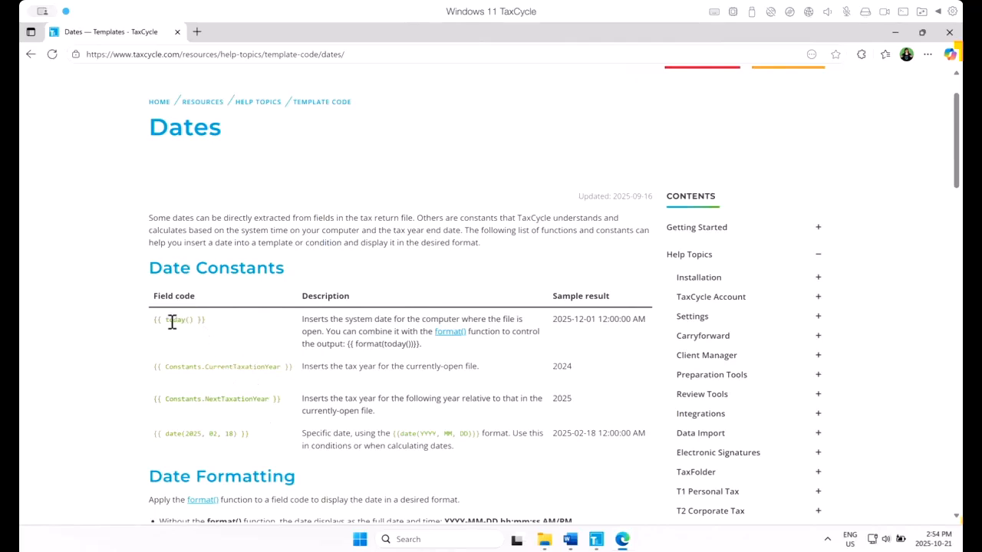
pyautogui.moveTo(212, 322); pyautogui.dragTo(161, 331)
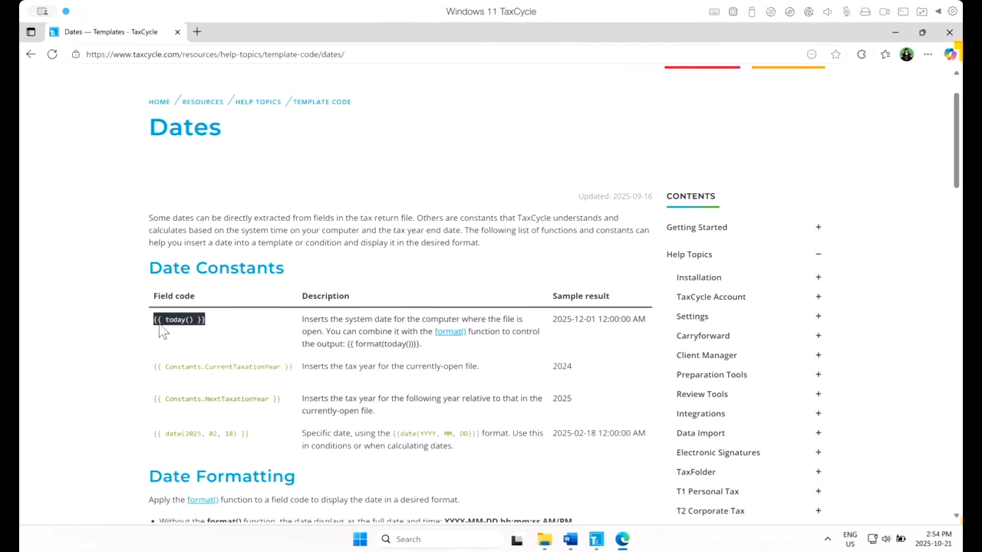
pyautogui.click(230, 331)
pyautogui.moveTo(293, 368); pyautogui.dragTo(153, 369)
pyautogui.hotkey('ctrl', 'c')
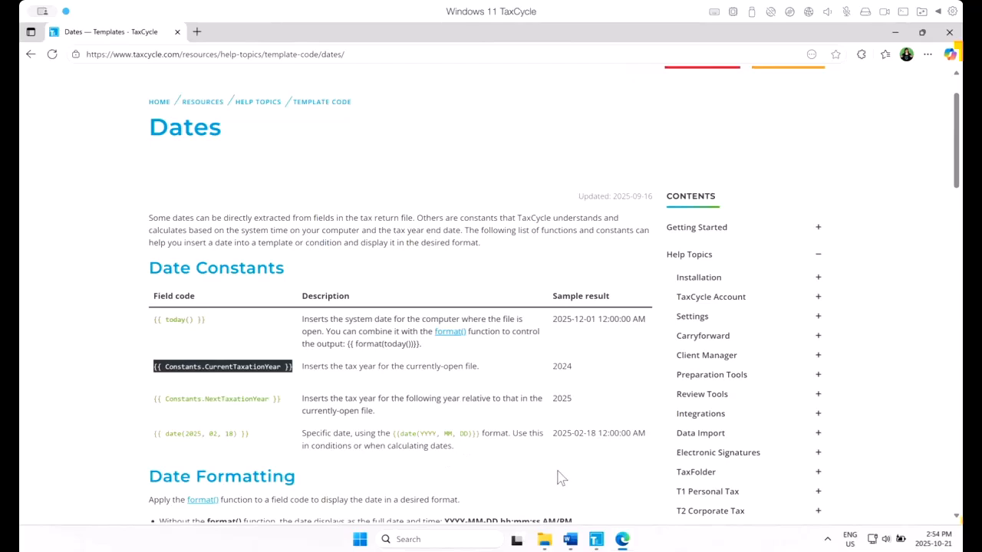
# Step: Open Notepad++, clear all the old template code from the new 1 file, and return to the Dates page
pyautogui.click(405, 540)
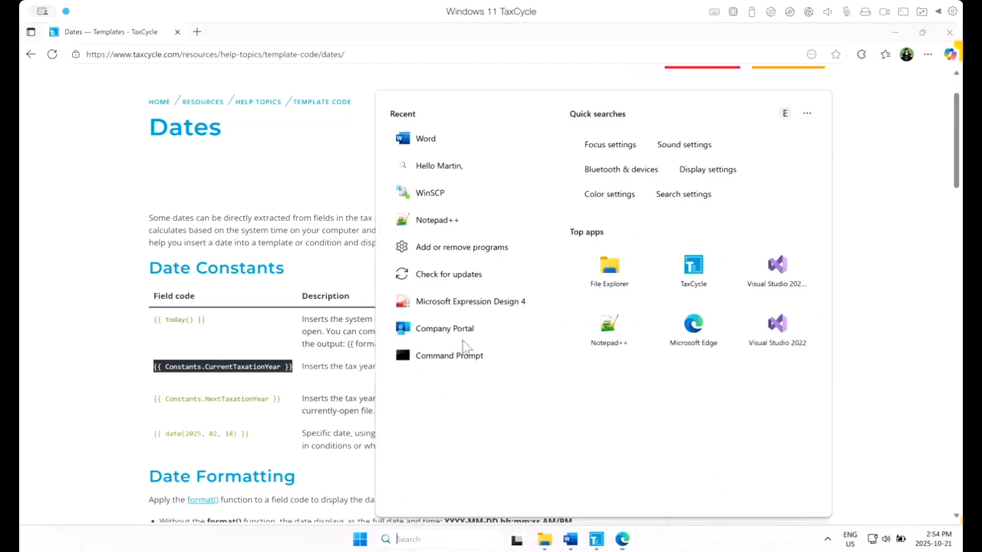
pyautogui.click(434, 221)
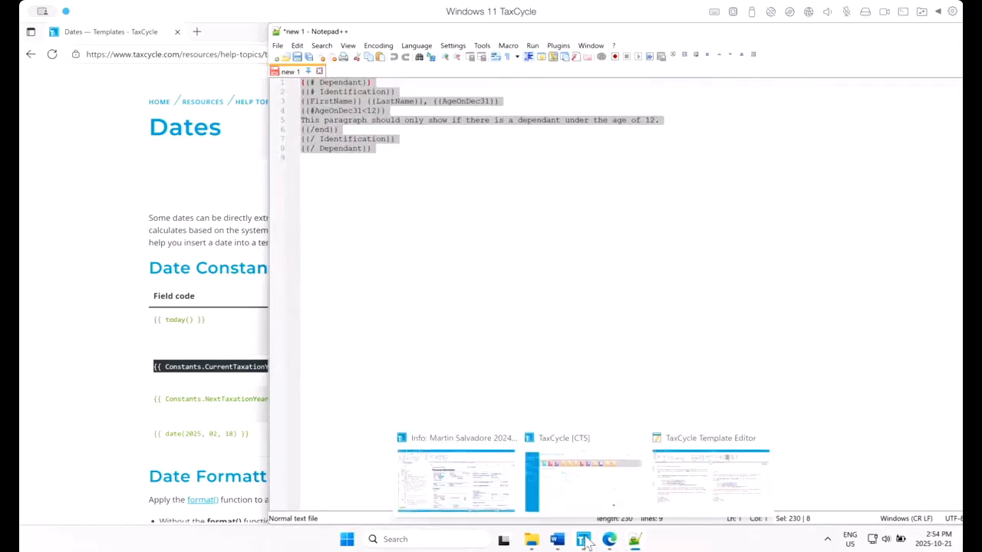
pyautogui.click(471, 249)
pyautogui.hotkey('ctrl', 'a')
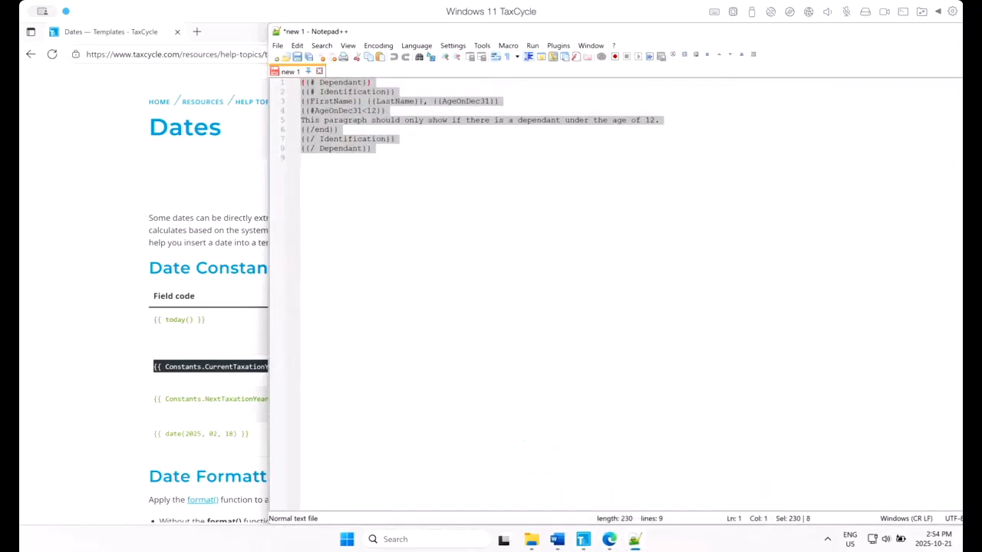
pyautogui.press('Delete')
pyautogui.click(83, 341)
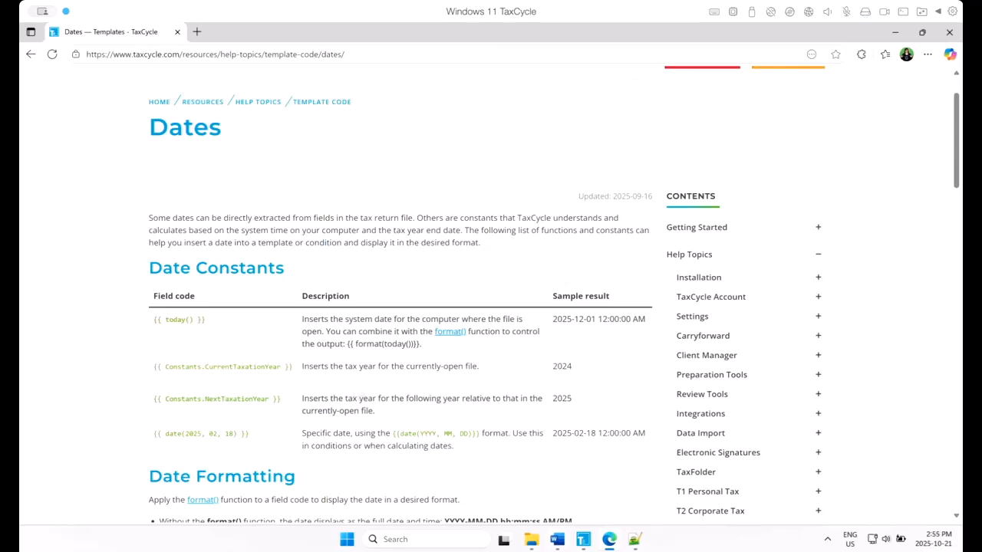
# Step: In the Template Editor, try pasting the web-formatted tax-year code over 2024 in the first paragraph, and undo the paste
pyautogui.click(557, 539)
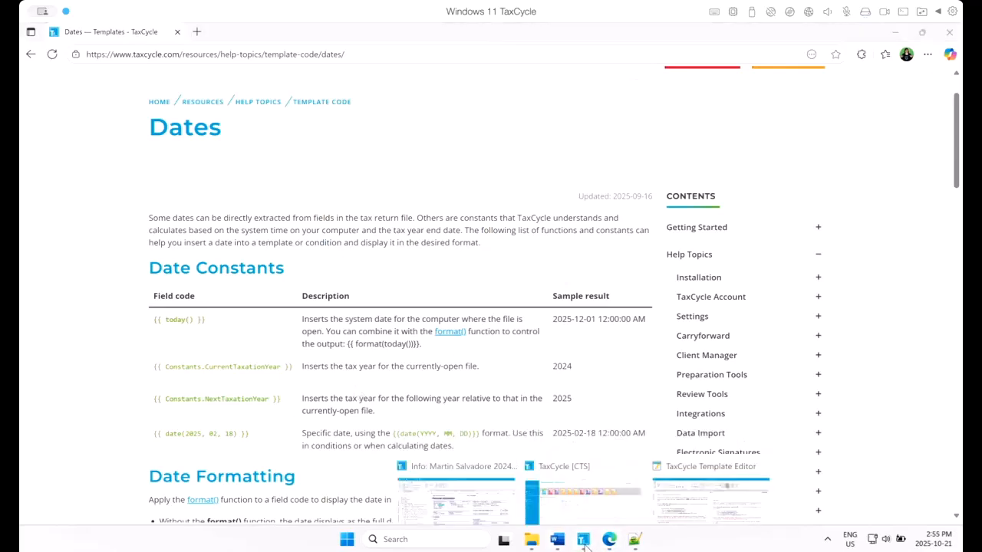
pyautogui.click(710, 487)
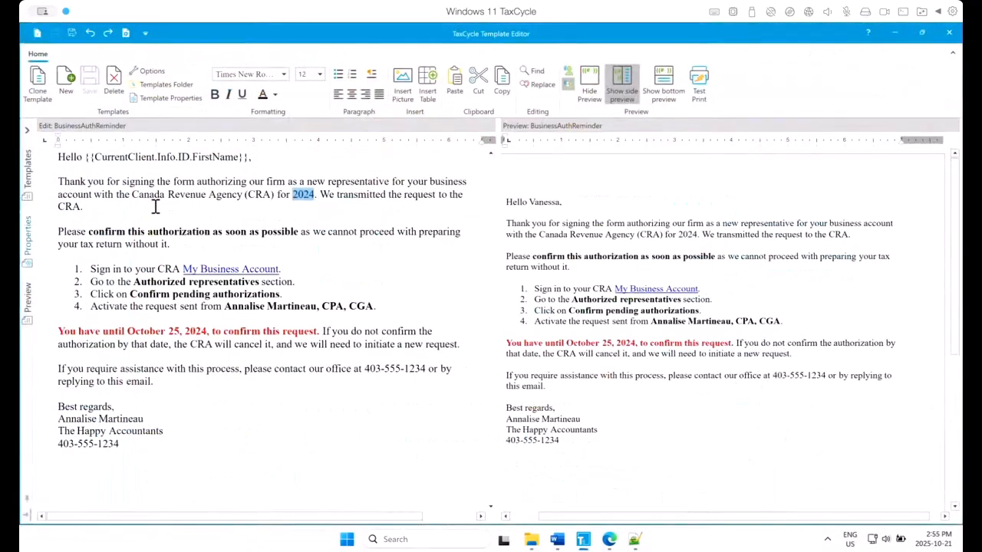
pyautogui.click(156, 205)
pyautogui.moveTo(293, 195); pyautogui.dragTo(314, 194)
pyautogui.hotkey('ctrl', 'v')
pyautogui.click(374, 307)
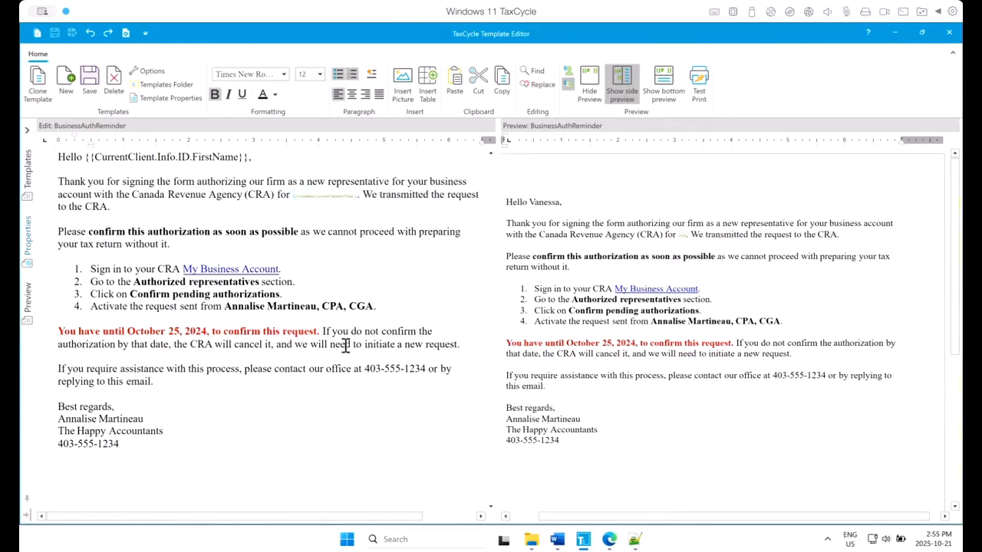
pyautogui.click(314, 232)
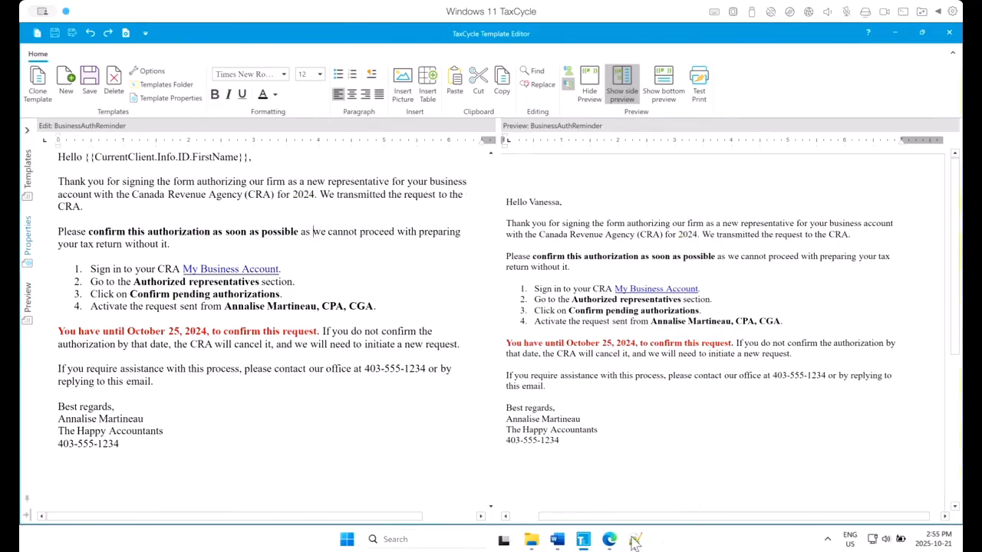
# Step: Switch to Notepad++, paste {{ Constants.CurrentTaxationYear }} into the empty file, and copy it again as plain text
pyautogui.moveTo(635, 543)
pyautogui.click(639, 495)
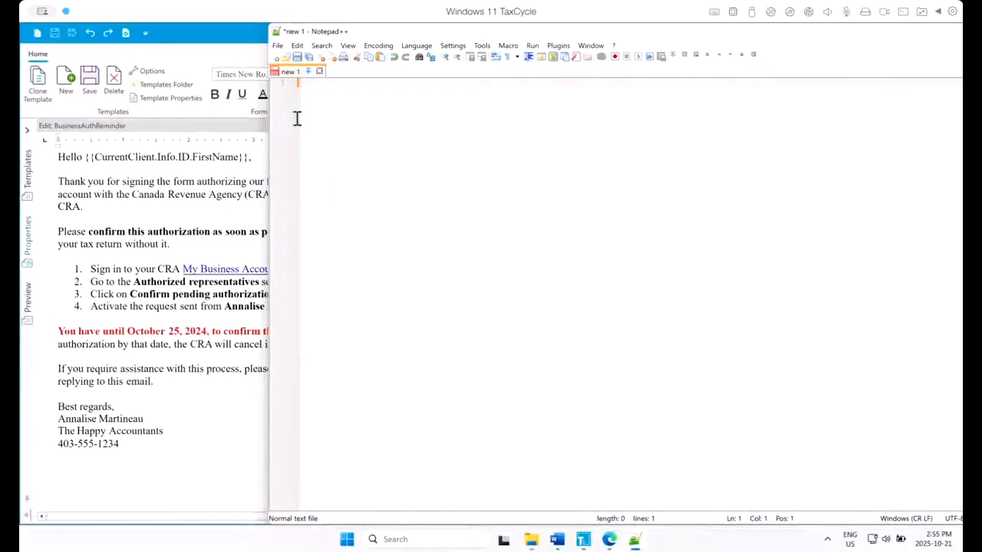
pyautogui.hotkey('ctrl', 'v')
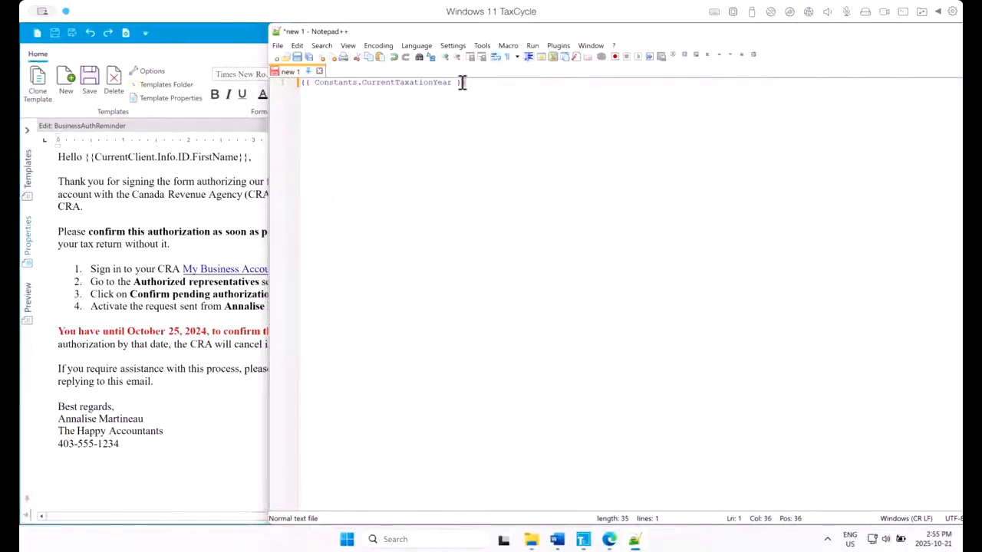
pyautogui.hotkey('shift', 'Home')
pyautogui.hotkey('ctrl', 'c')
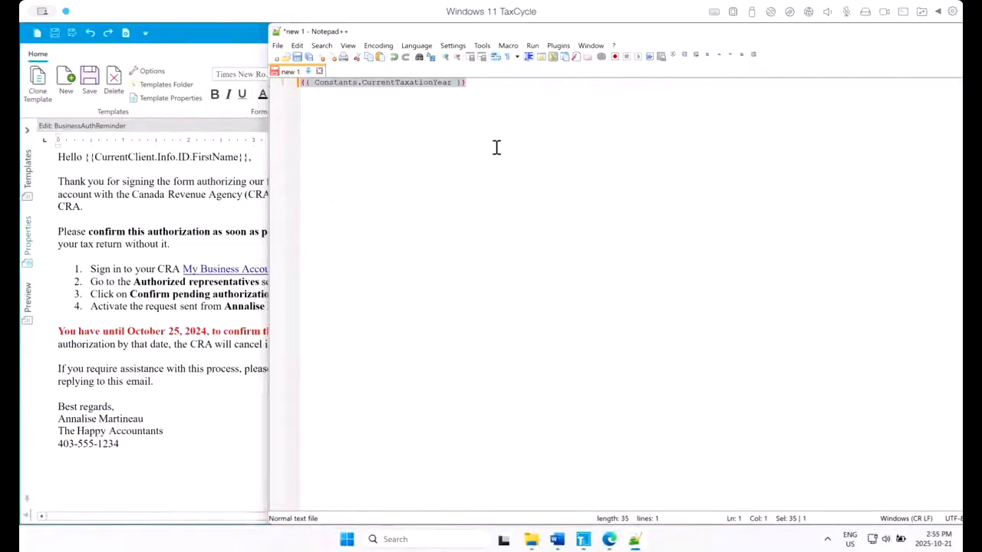
# Step: Back in the Template Editor, replace 2024 in the first paragraph with {{ Constants.CurrentTaxationYear }}
pyautogui.moveTo(585, 542)
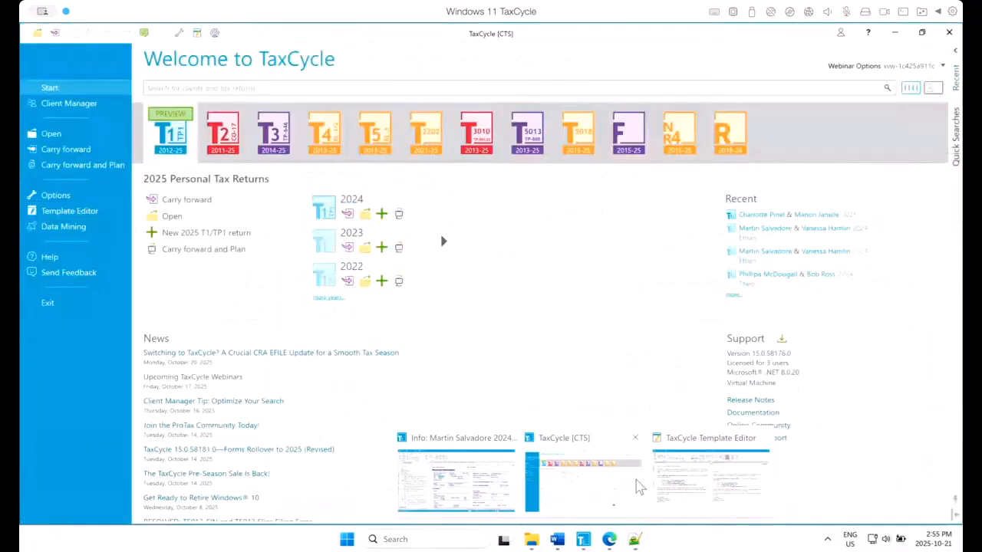
pyautogui.click(702, 476)
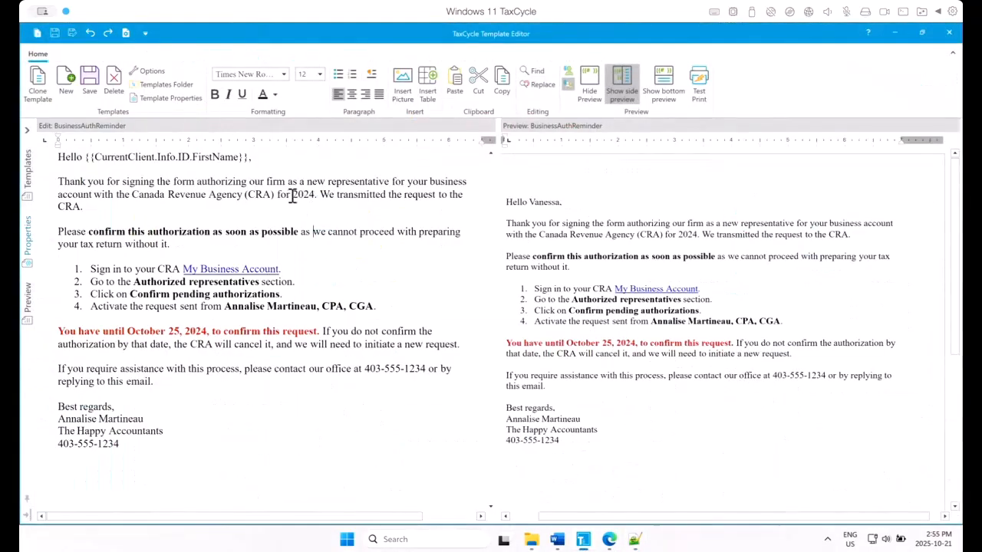
pyautogui.moveTo(292, 194); pyautogui.dragTo(315, 195)
pyautogui.hotkey('ctrl', 'v')
pyautogui.click(358, 282)
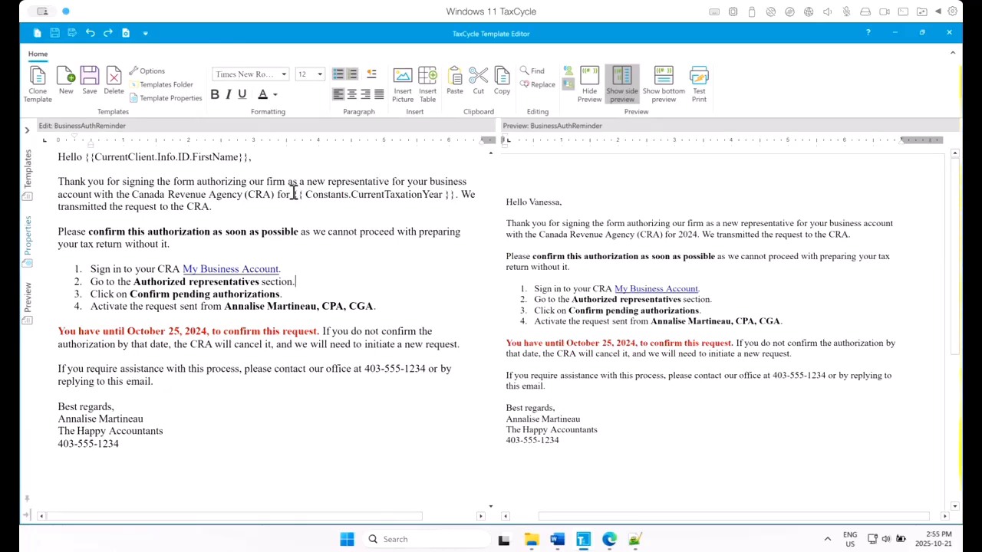
# Step: Try bolding only the CurrentTaxationYear part of the first paragraph's field code, and undo the partial formatting
pyautogui.moveTo(292, 194); pyautogui.dragTo(399, 206)
pyautogui.click(409, 194)
pyautogui.tripleClick(410, 194)
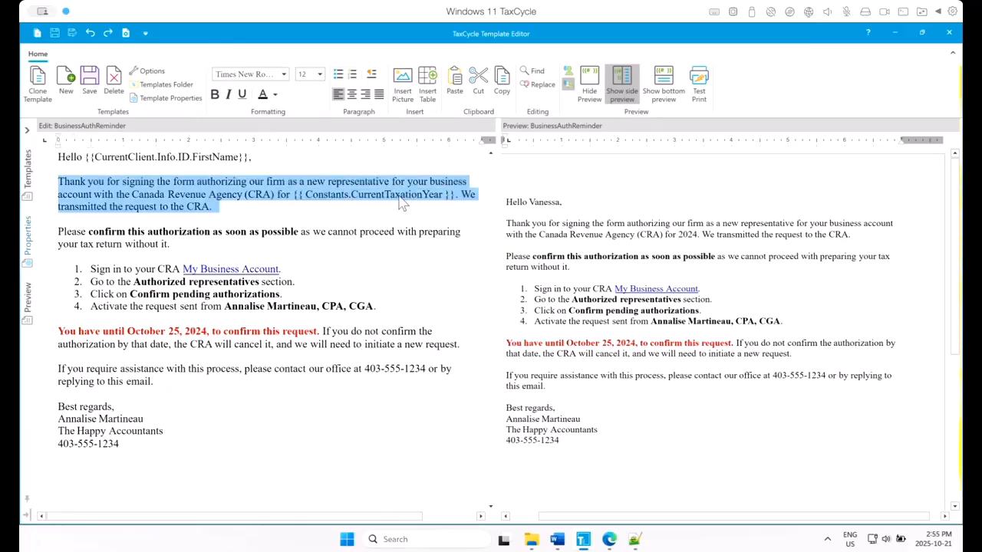
pyautogui.doubleClick(399, 195)
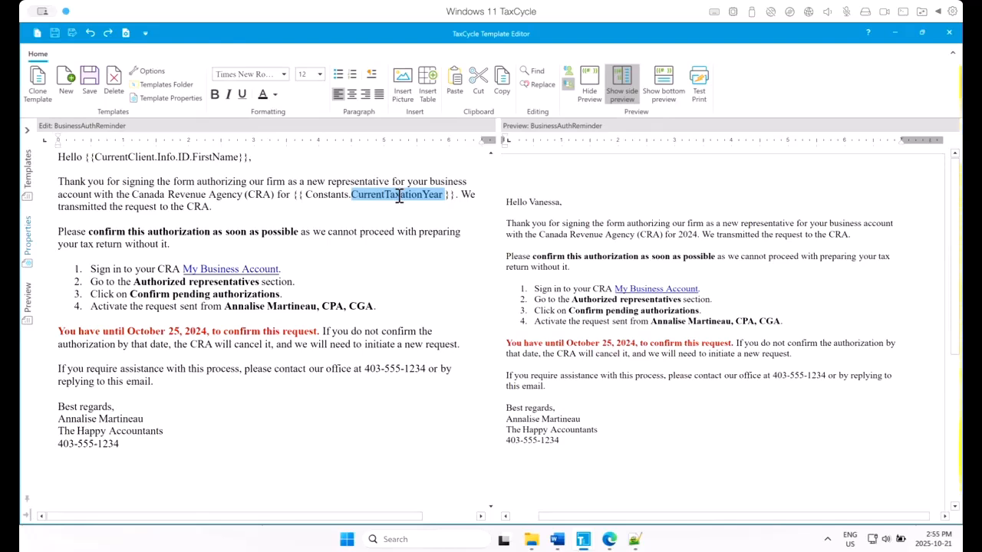
pyautogui.click(215, 94)
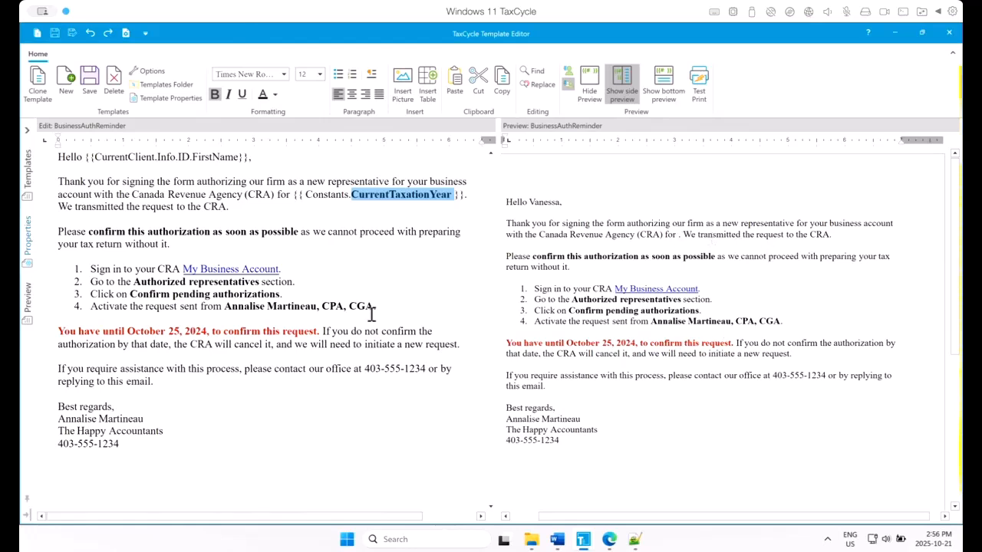
pyautogui.click(359, 278)
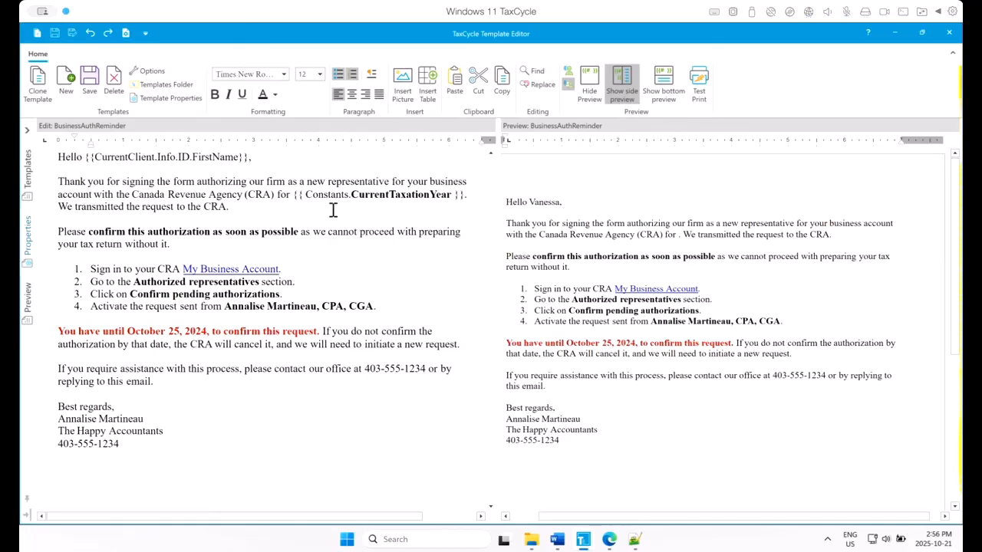
pyautogui.moveTo(296, 194); pyautogui.dragTo(304, 194)
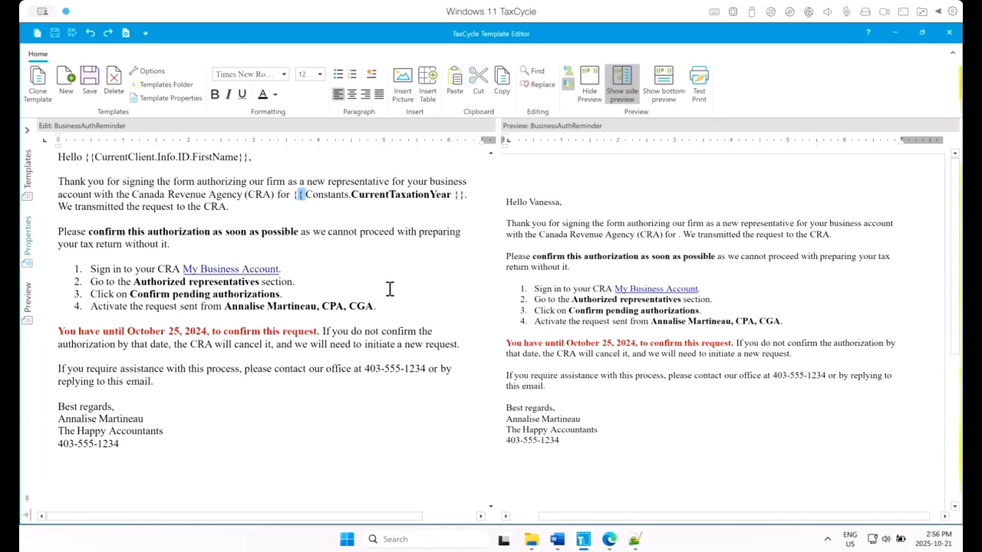
pyautogui.hotkey('ctrl', 'z')
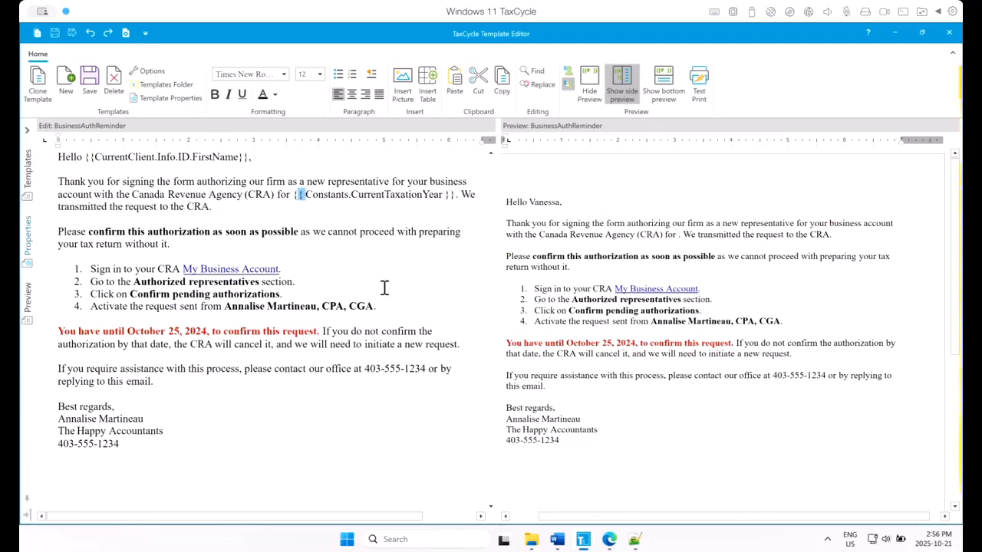
pyautogui.click(384, 287)
# Step: Bold the whole {{ Constants.CurrentTaxationYear }} field code including its curly brackets, and undo the bold
pyautogui.moveTo(294, 193); pyautogui.dragTo(457, 195)
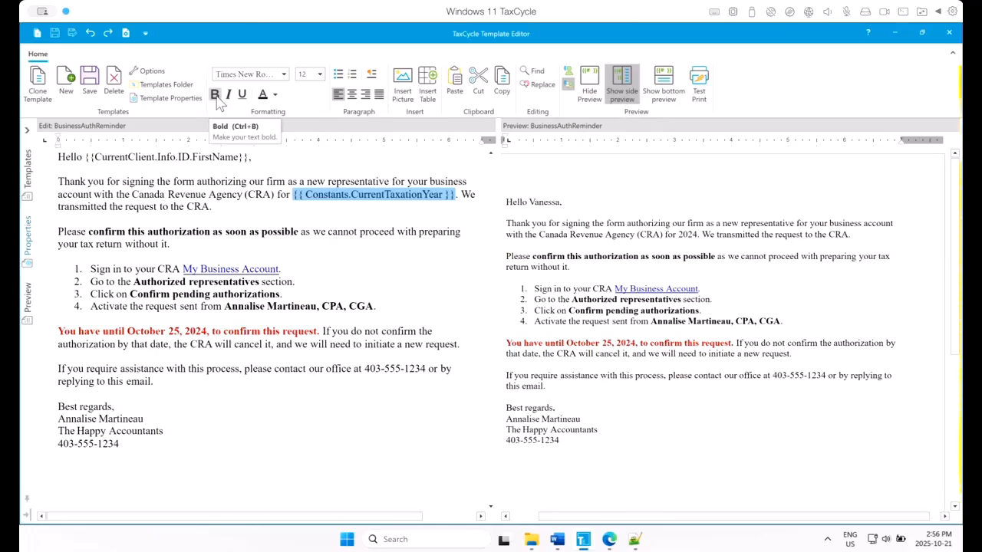
pyautogui.click(277, 230)
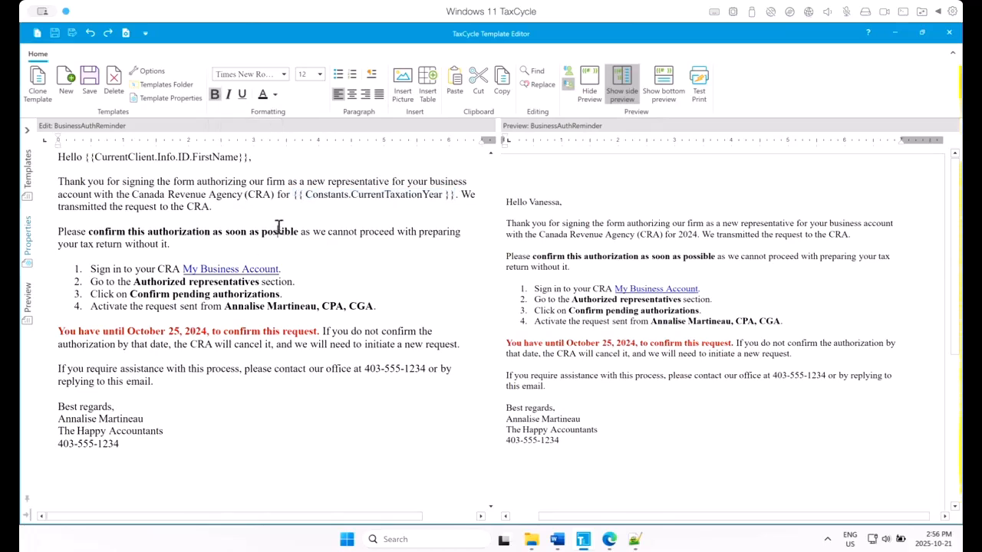
pyautogui.moveTo(293, 196); pyautogui.dragTo(458, 196)
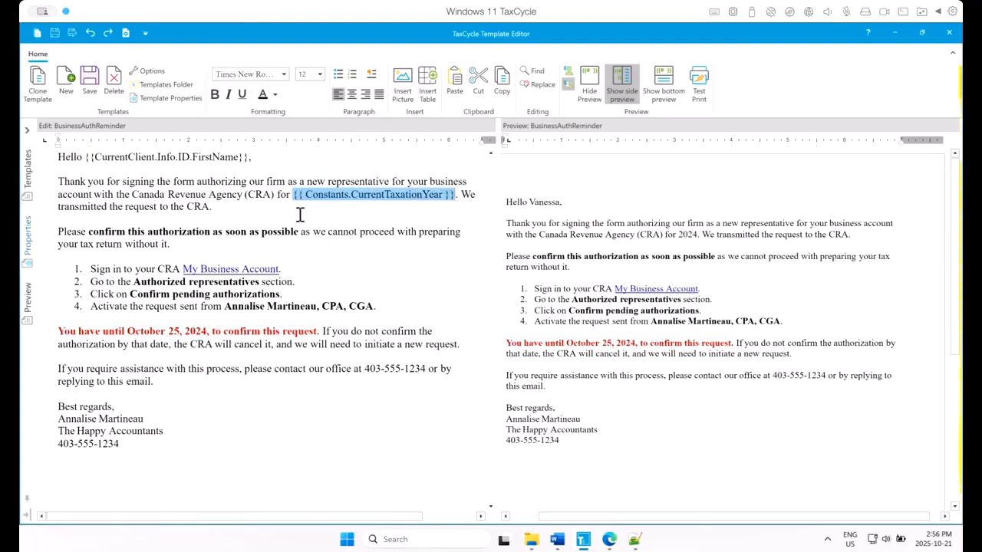
pyautogui.click(214, 97)
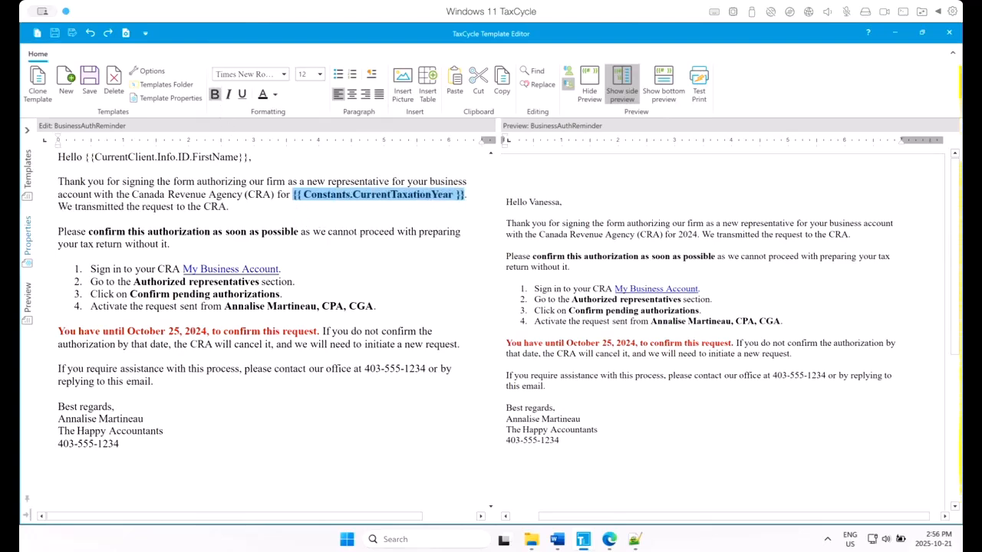
pyautogui.click(349, 345)
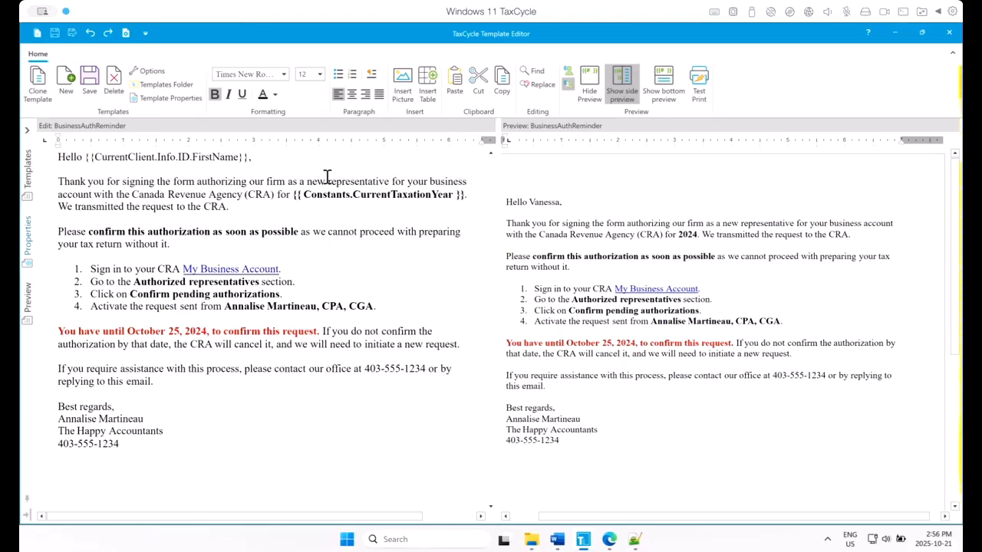
pyautogui.hotkey('ctrl', 'z')
# Step: Try bolding the {{ Constants.CurrentTaxationYear }} field code without its first curly bracket, and undo the bold
pyautogui.moveTo(298, 194); pyautogui.dragTo(455, 197)
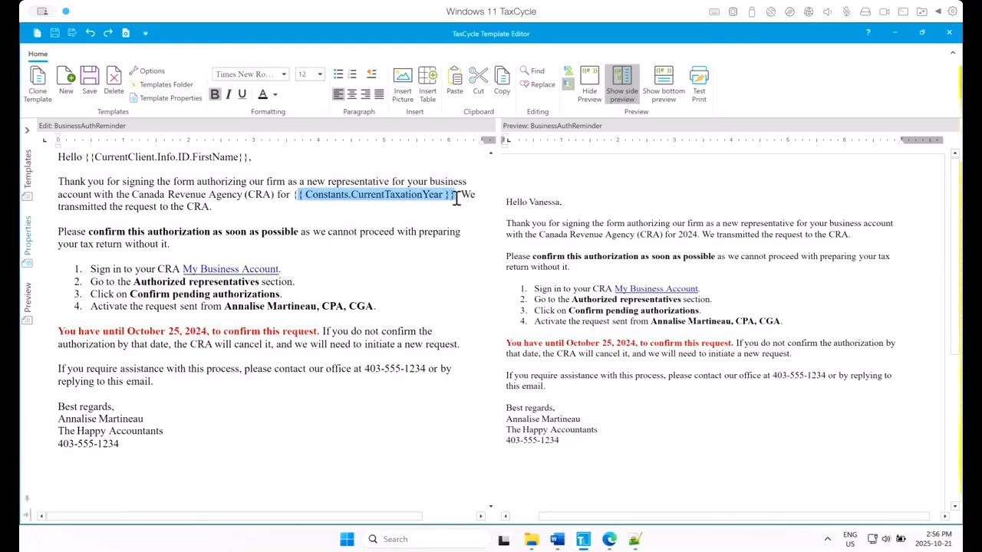
pyautogui.click(216, 95)
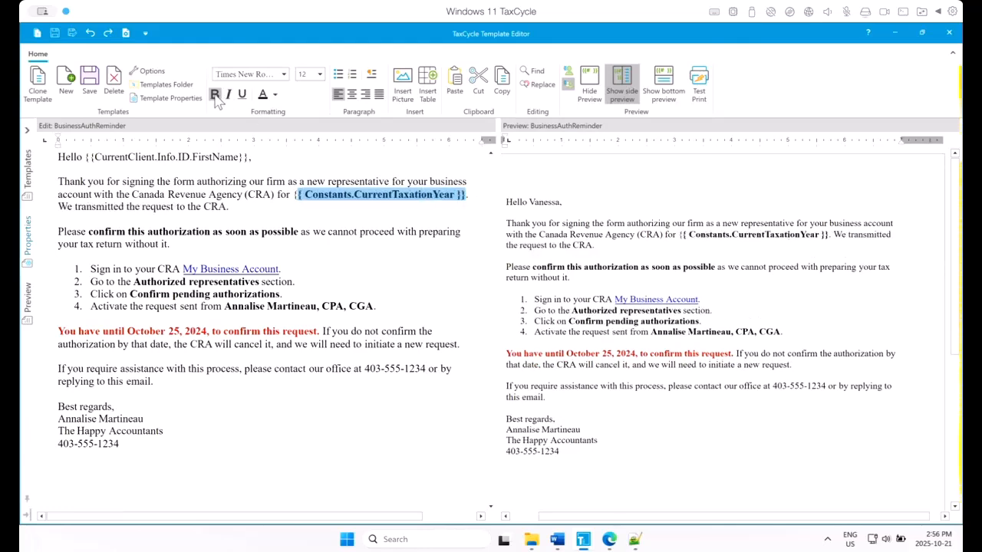
pyautogui.click(333, 274)
pyautogui.hotkey('ctrl', 'z')
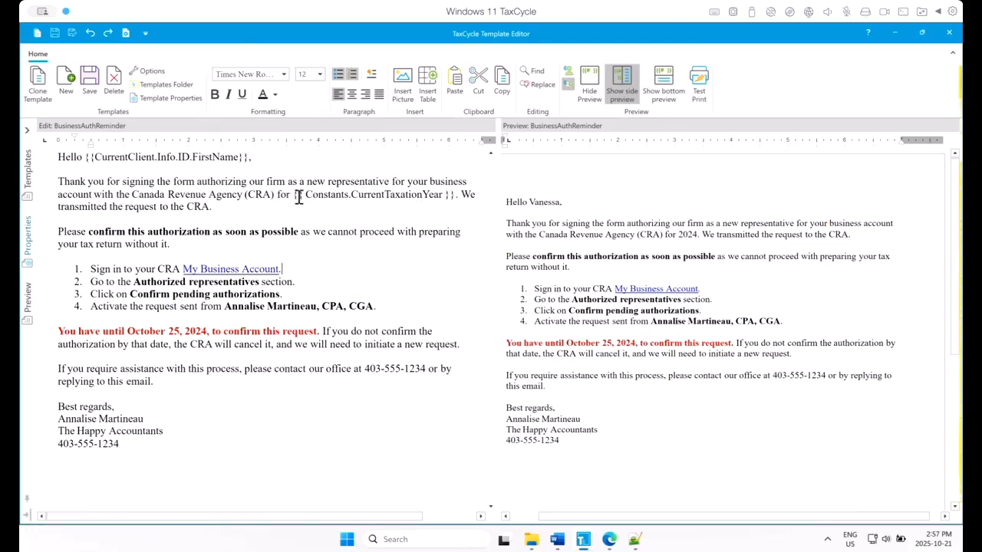
# Step: Bold the entire {{ Constants.CurrentTaxationYear }} field code in the first paragraph, including both pairs of curly brackets
pyautogui.moveTo(294, 195); pyautogui.dragTo(456, 194)
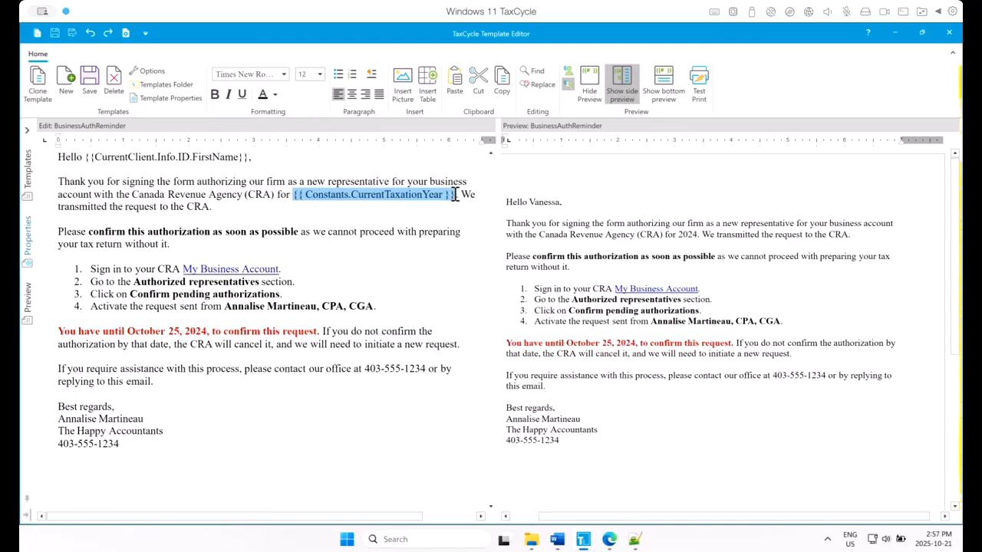
pyautogui.hotkey('ctrl', 'b')
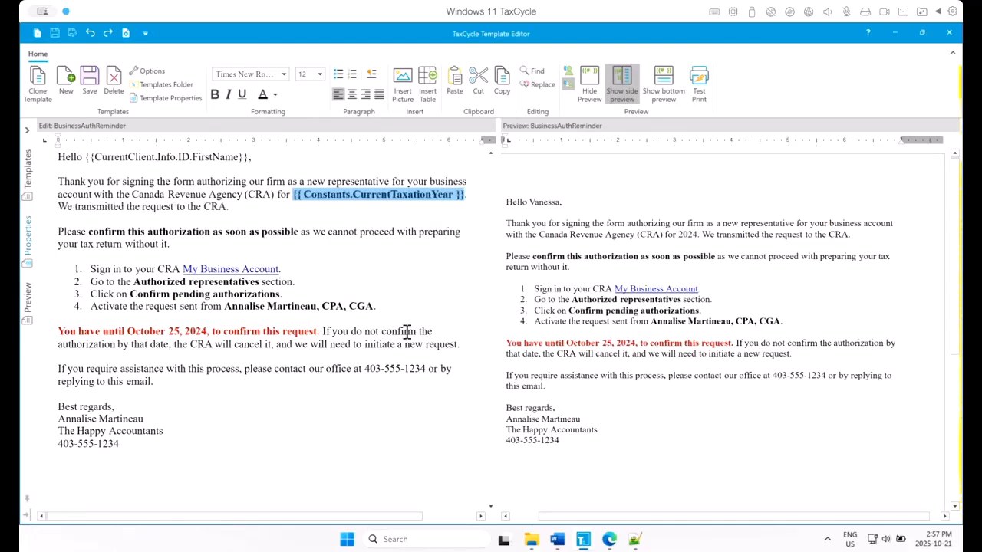
pyautogui.click(415, 272)
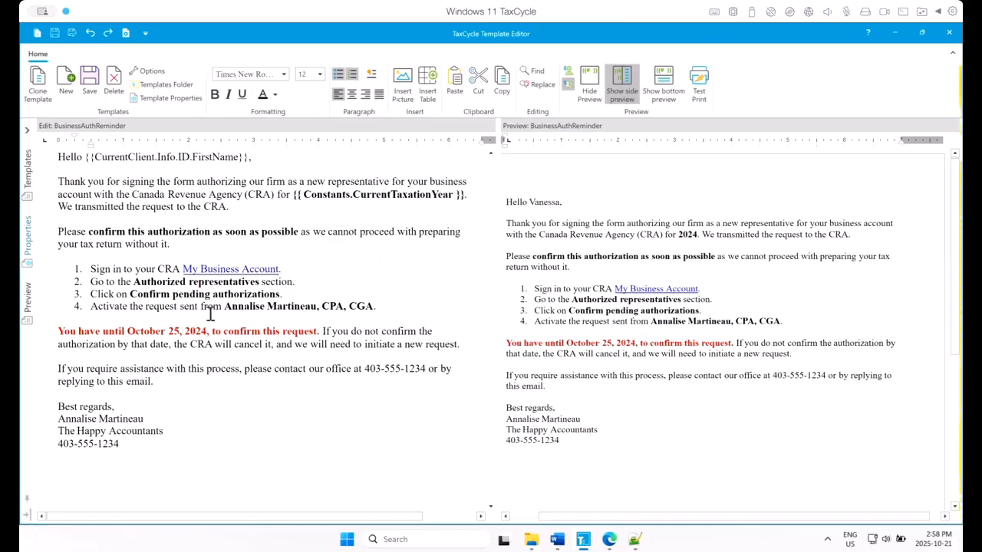
# Step: Switch to the 2024 T1 return, open the Engagement form, and select the preparer's First name field to get its field code
pyautogui.moveTo(584, 543)
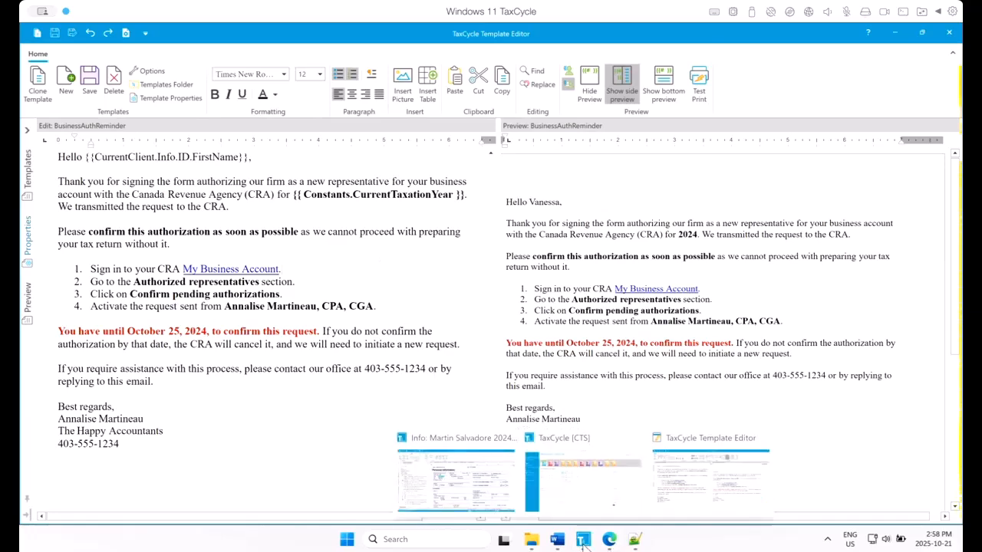
pyautogui.click(483, 507)
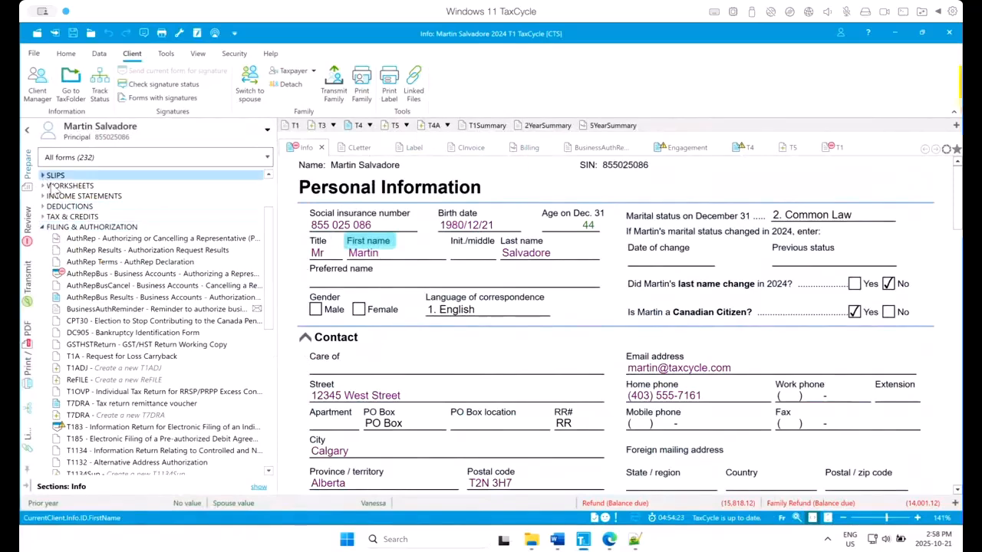
pyautogui.scroll(2, 91, 239)
pyautogui.click(134, 199)
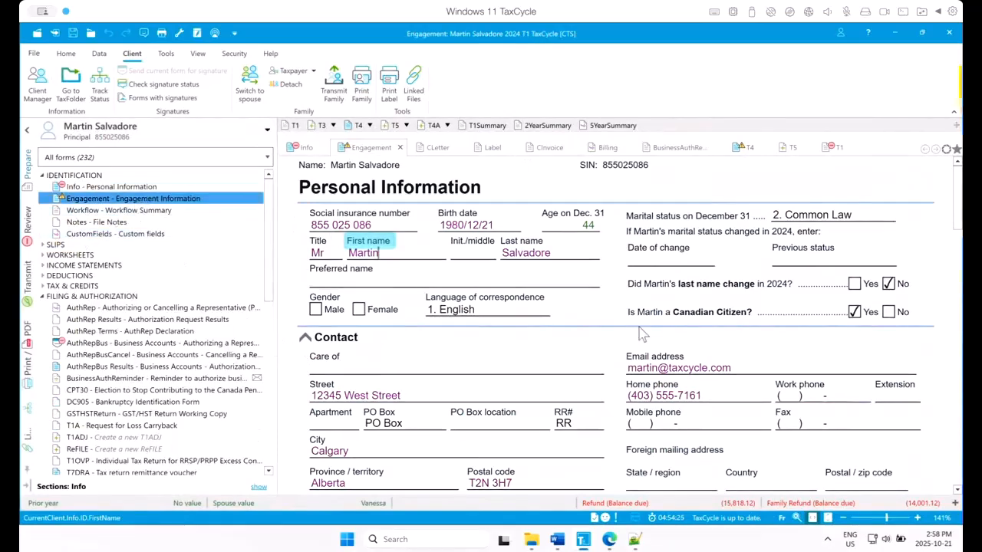
pyautogui.scroll(-6, 655, 371)
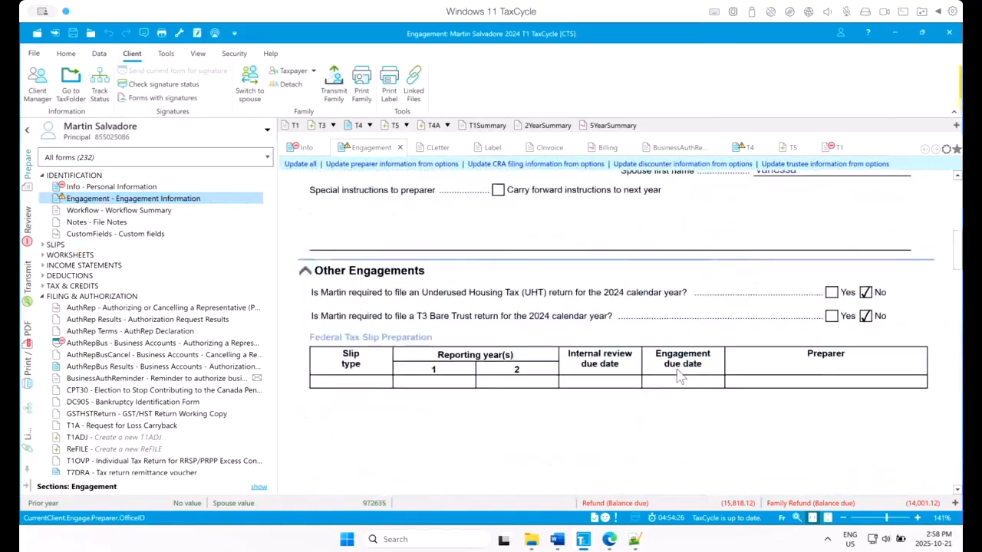
pyautogui.scroll(2, 679, 376)
pyautogui.scroll(-2, 679, 376)
pyautogui.scroll(10, 679, 376)
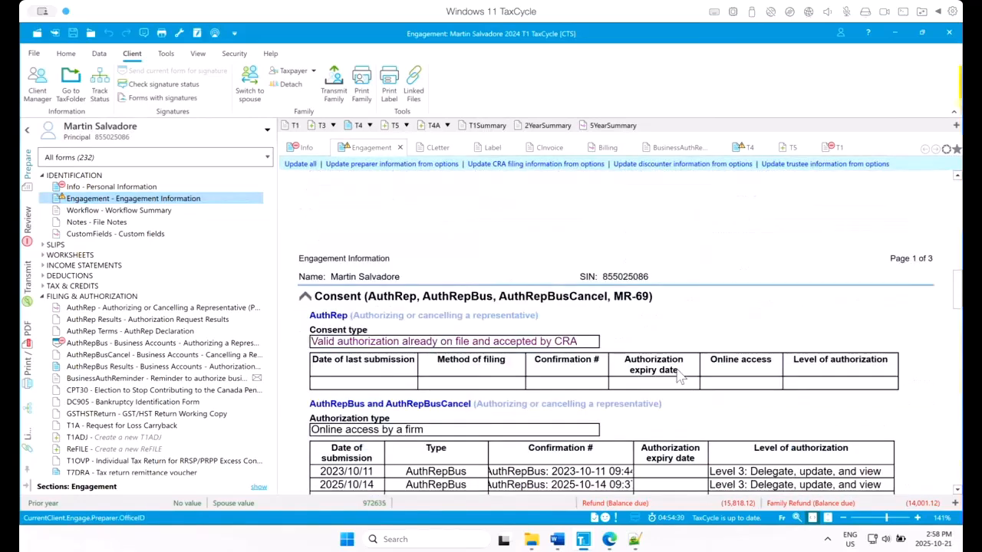
pyautogui.scroll(-5, 679, 375)
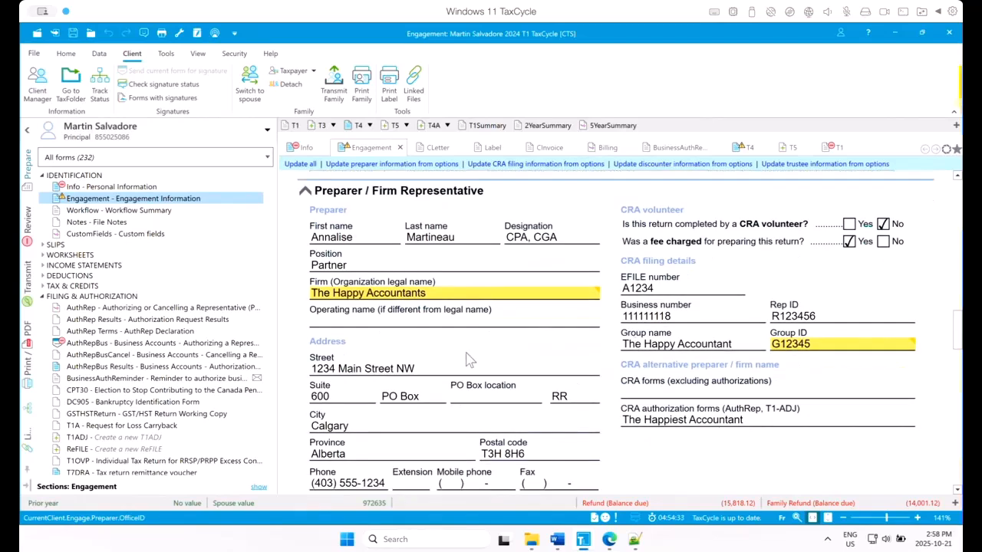
pyautogui.scroll(-1, 470, 360)
pyautogui.scroll(2, 470, 361)
pyautogui.click(354, 351)
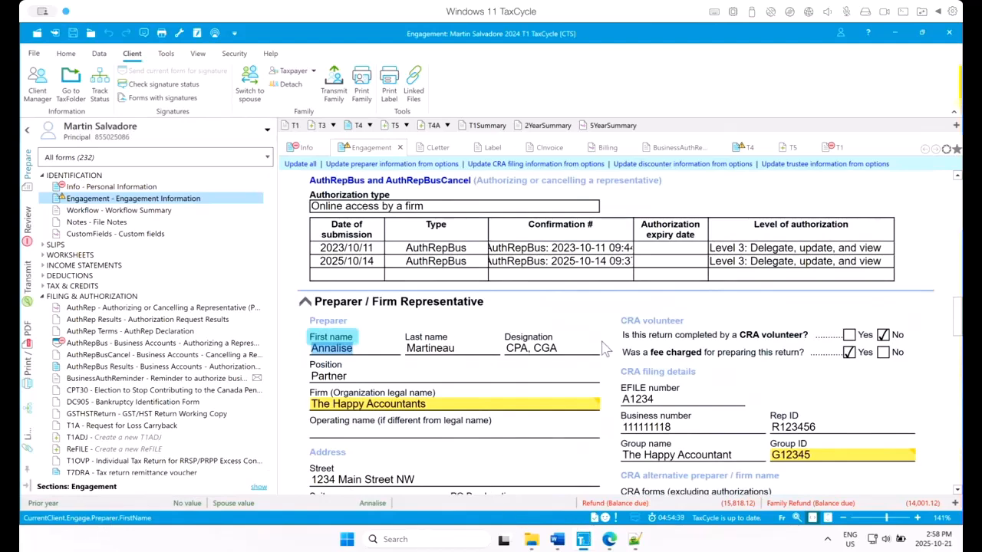
# Step: Back in the Template Editor, replace the preparer's first name in list item 4 with {{CurrentClient.Engage.Preparer.FirstName}}
pyautogui.moveTo(583, 537)
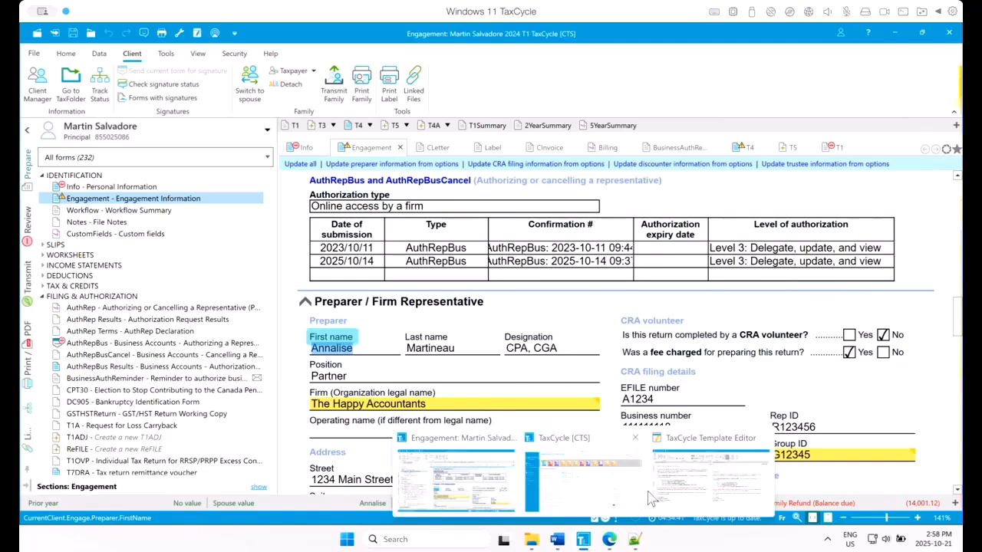
pyautogui.click(671, 495)
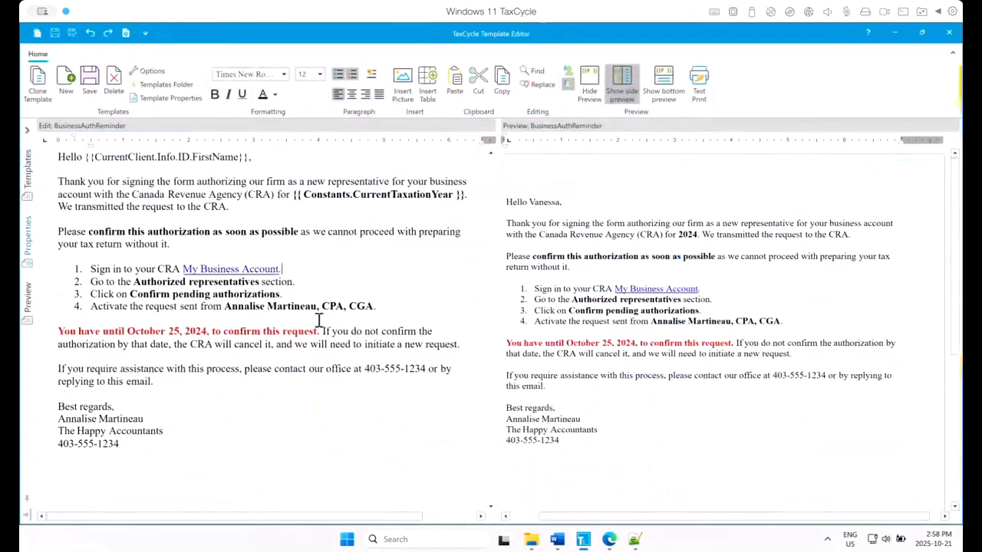
pyautogui.doubleClick(239, 306)
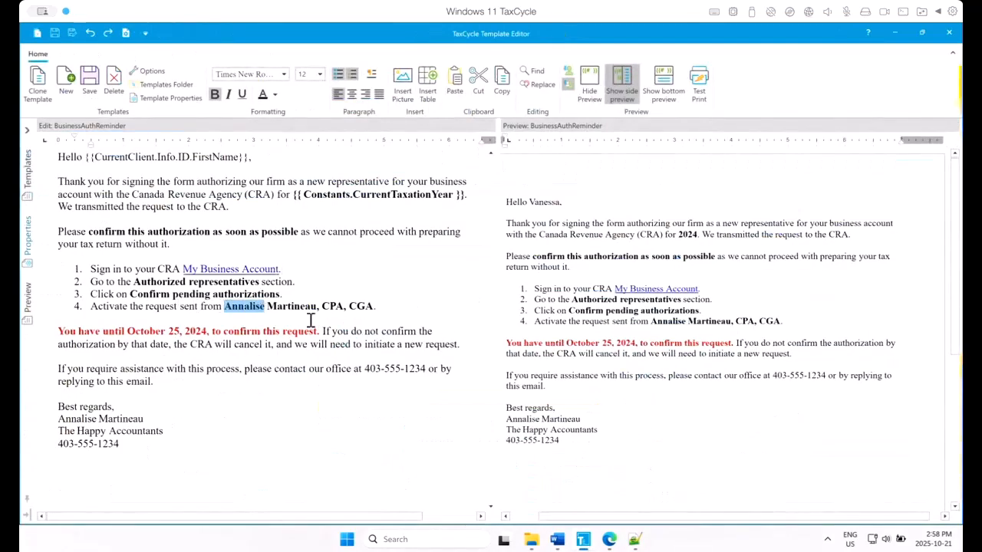
pyautogui.write('{{CurrentClient.Engage.Preparer.FirstName}}')
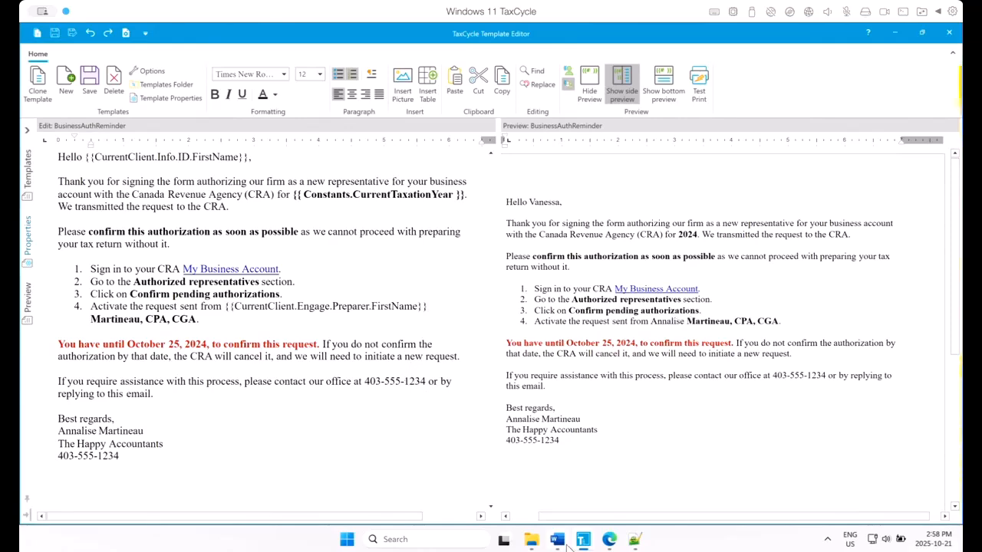
# Step: Get the preparer's Last name field code from the Engagement form and replace the surname in list item 4 with {{CurrentClient.Engage.Preparer.LastName}}
pyautogui.click(558, 541)
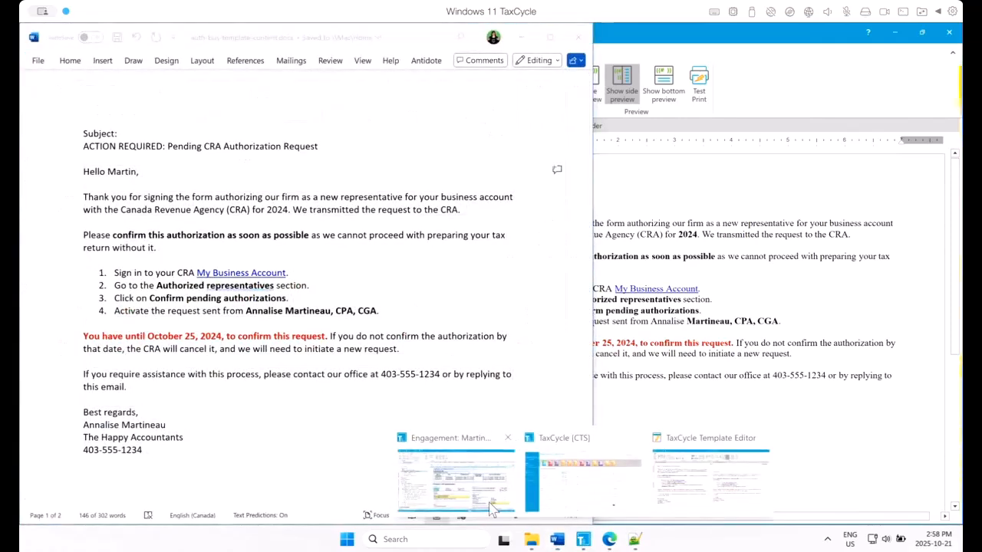
pyautogui.click(491, 506)
pyautogui.click(457, 351)
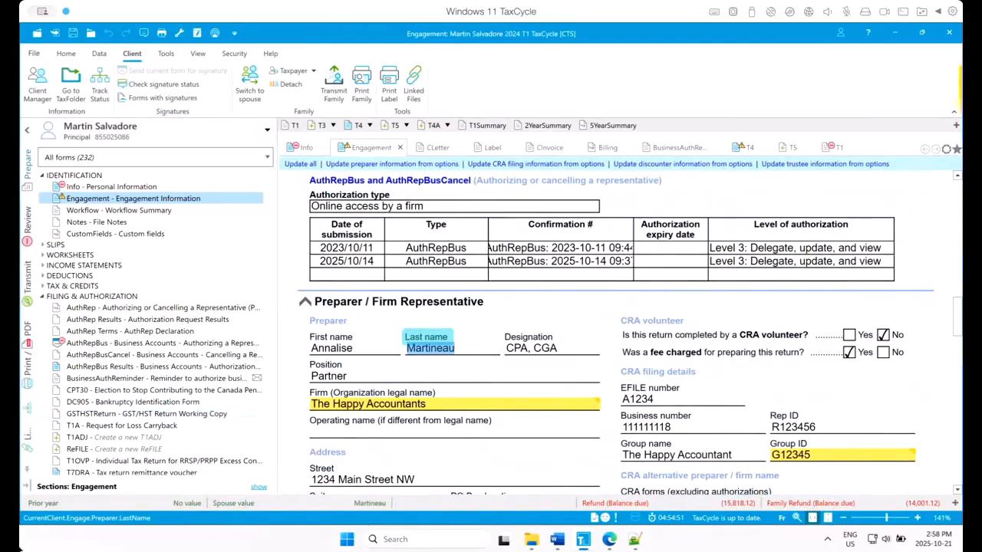
pyautogui.moveTo(584, 542)
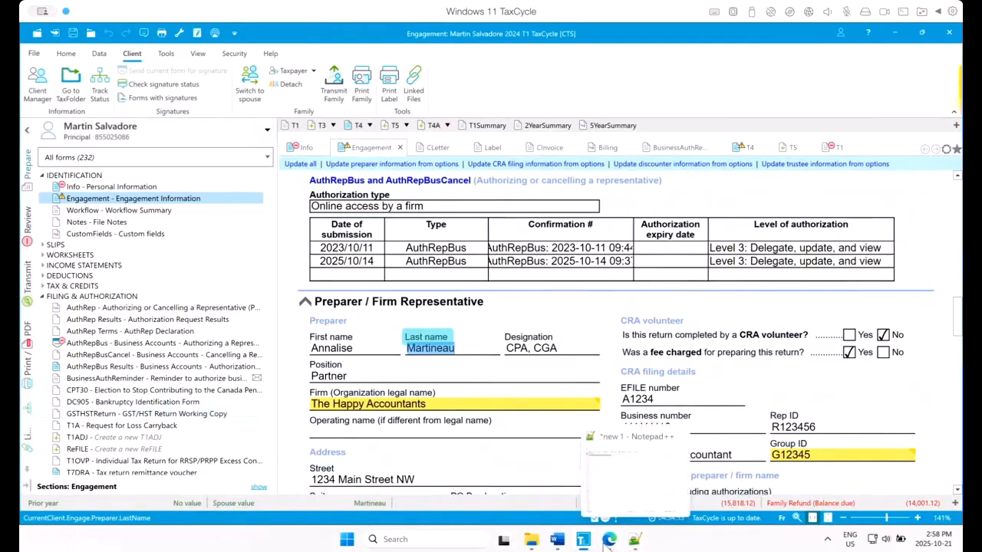
pyautogui.click(711, 474)
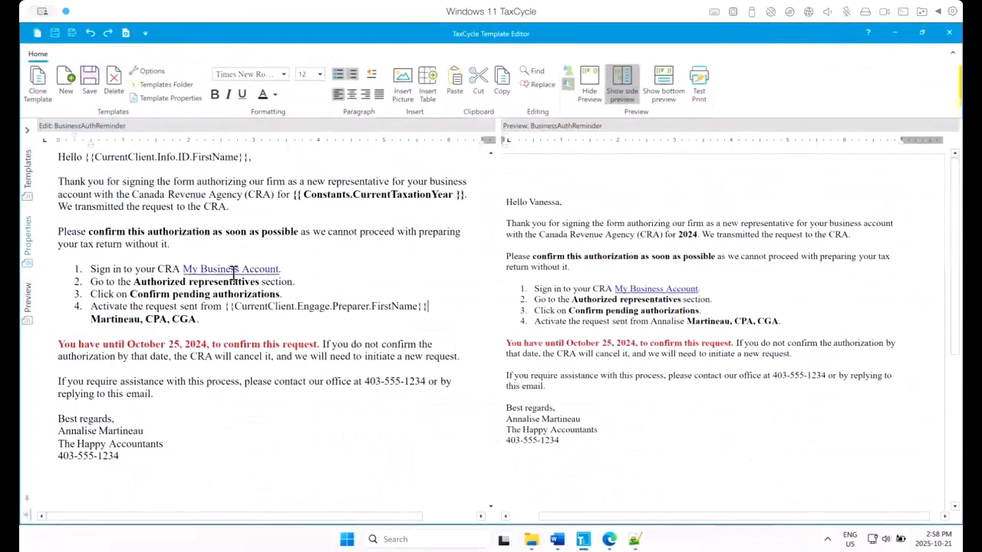
pyautogui.moveTo(89, 319); pyautogui.dragTo(140, 320)
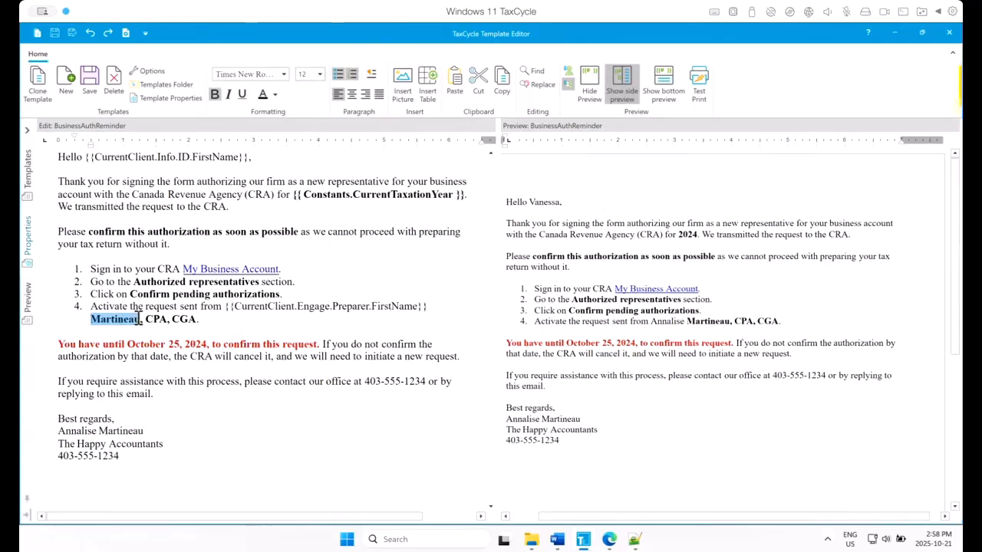
pyautogui.write('{{CurrentClient.Engage.Preparer.LastName}}')
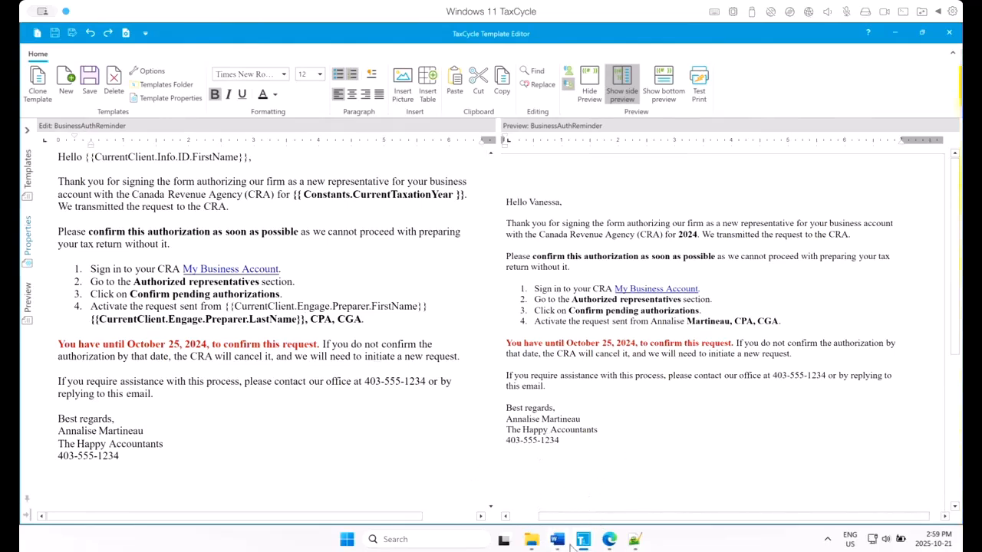
# Step: Get the preparer's Designation field code from the Engagement form and replace CPA, CGA in list item 4 with {{CurrentClient.Engage.Preparer.Designation}}
pyautogui.moveTo(560, 545)
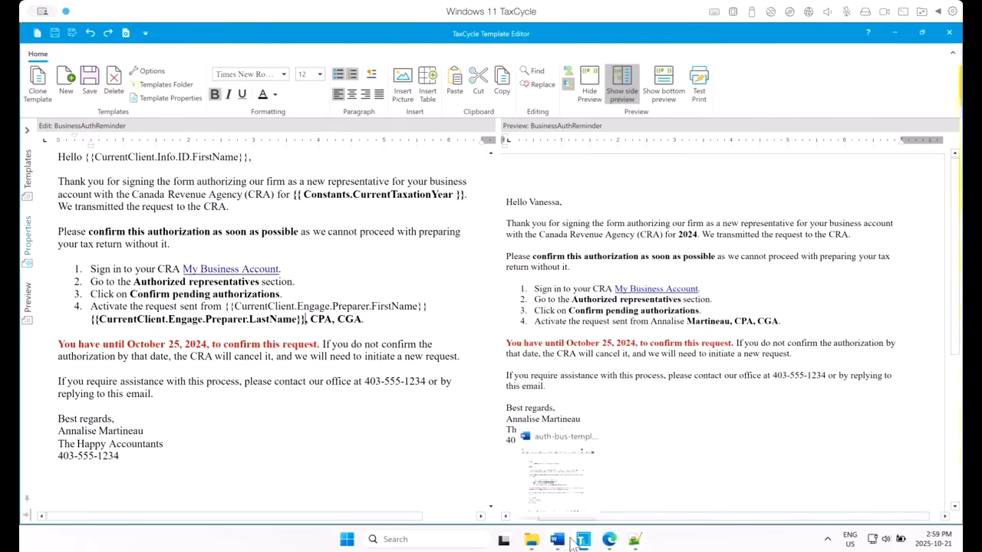
pyautogui.click(479, 502)
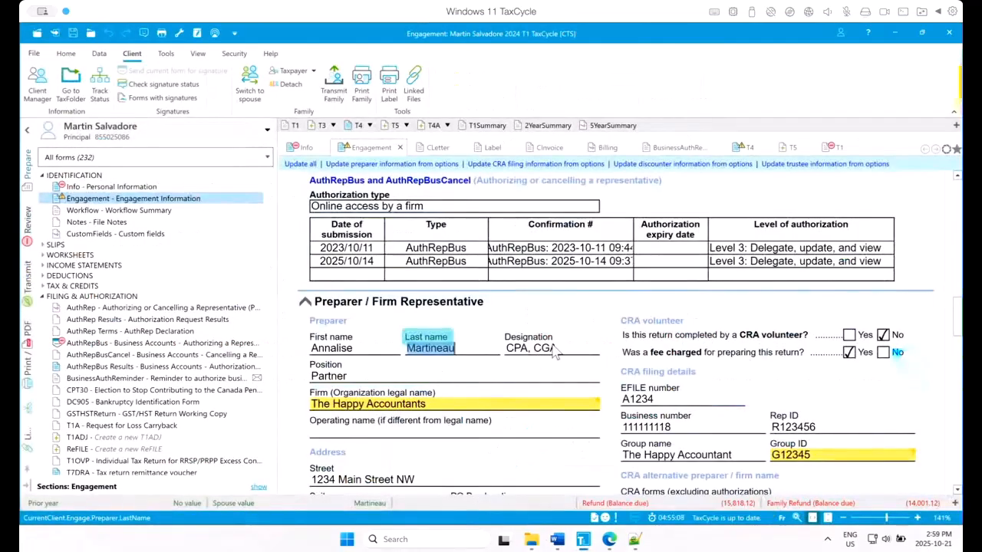
pyautogui.press('Tab')
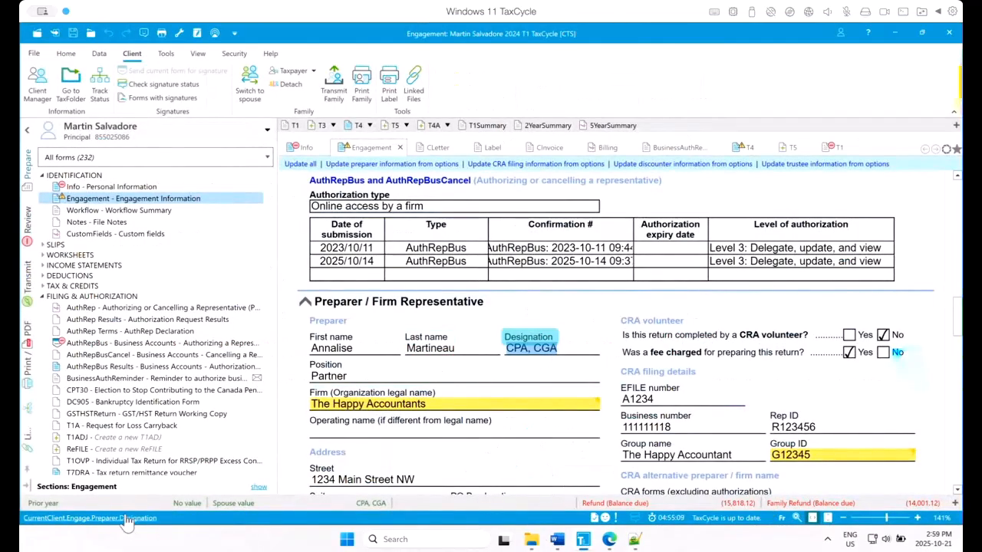
pyautogui.moveTo(583, 541)
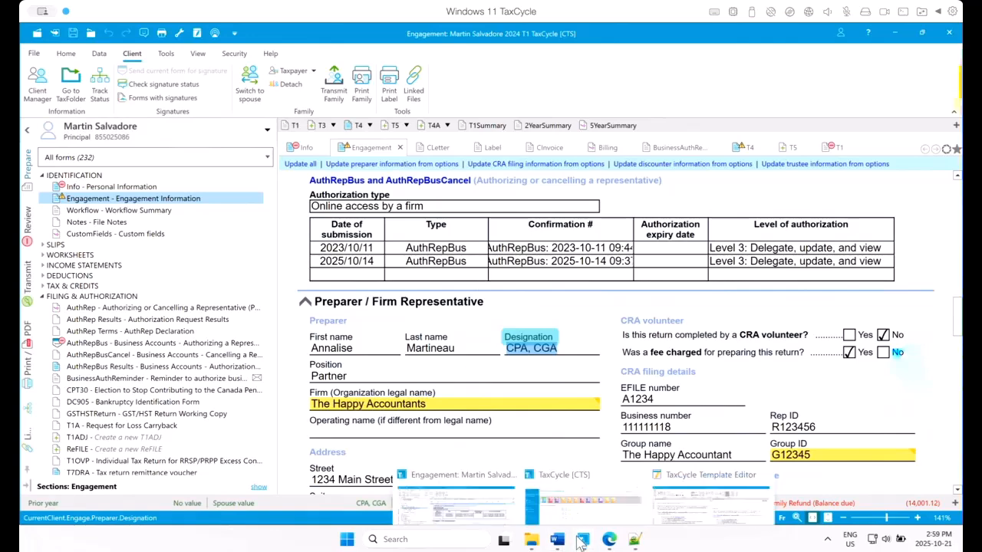
pyautogui.click(685, 487)
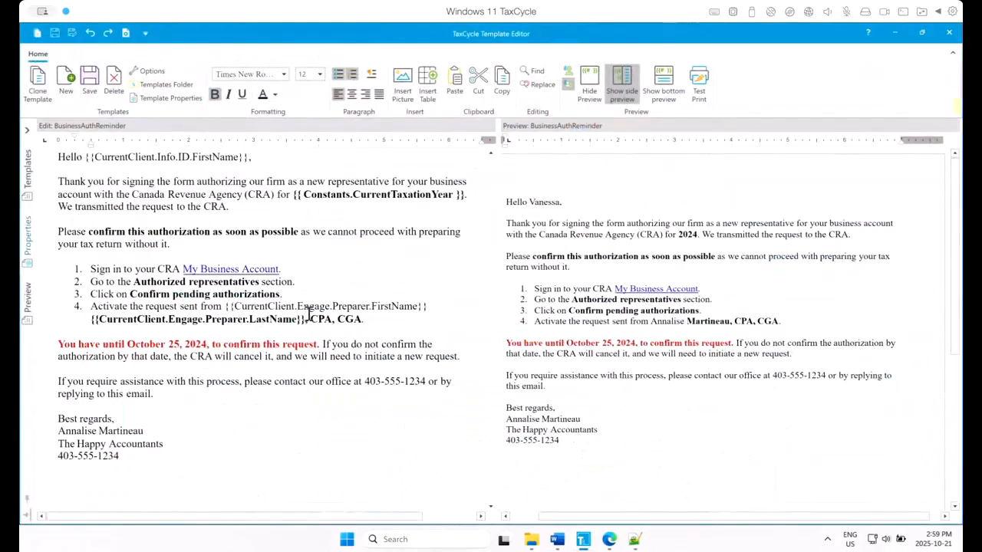
pyautogui.moveTo(309, 319); pyautogui.dragTo(364, 321)
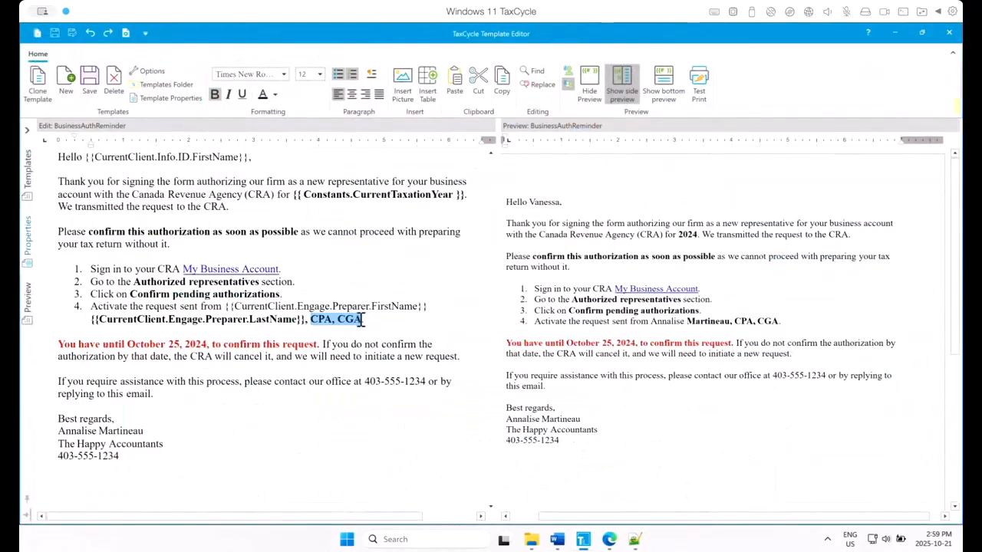
pyautogui.write('{{CurrentClient.Engage.Preparer.Designation}}')
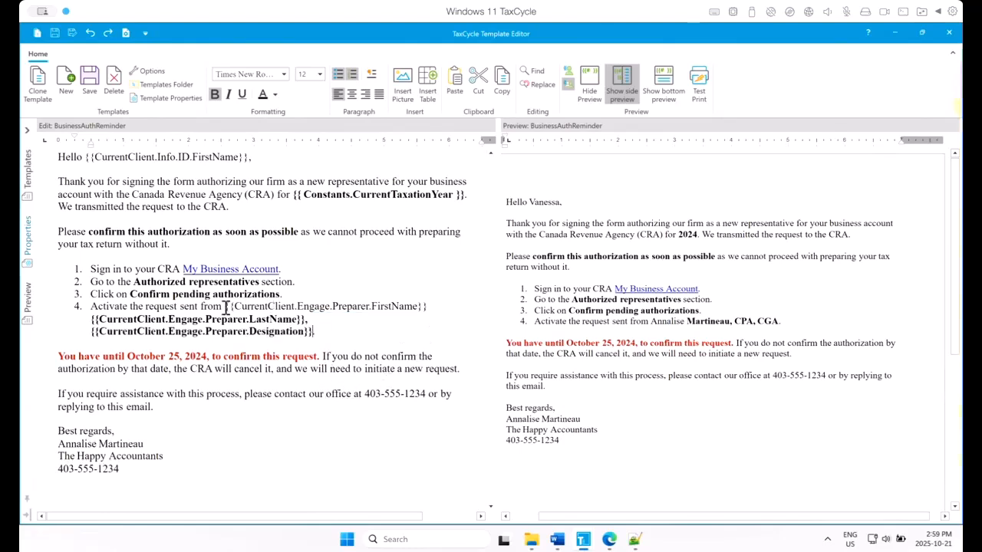
# Step: Bold the {{CurrentClient.Engage.Preparer.FirstName}} field code in list item 4 and save the template
pyautogui.moveTo(226, 306); pyautogui.dragTo(449, 309)
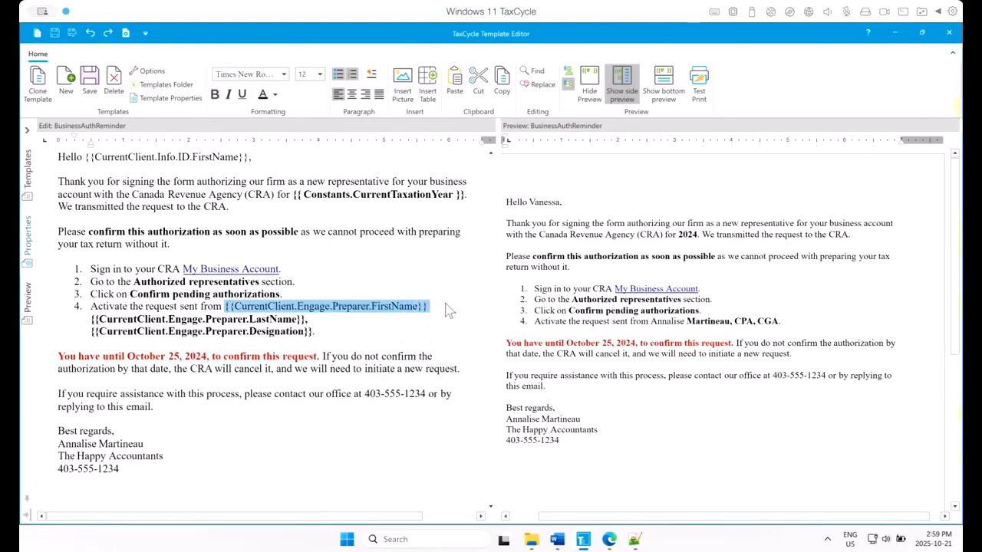
pyautogui.hotkey('ctrl', 'b')
pyautogui.click(332, 383)
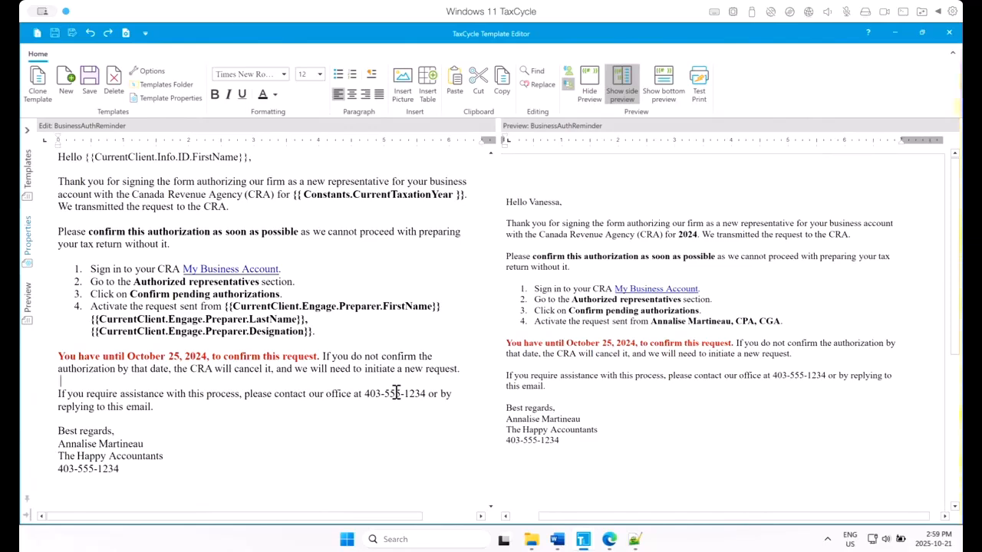
pyautogui.hotkey('ctrl', 's')
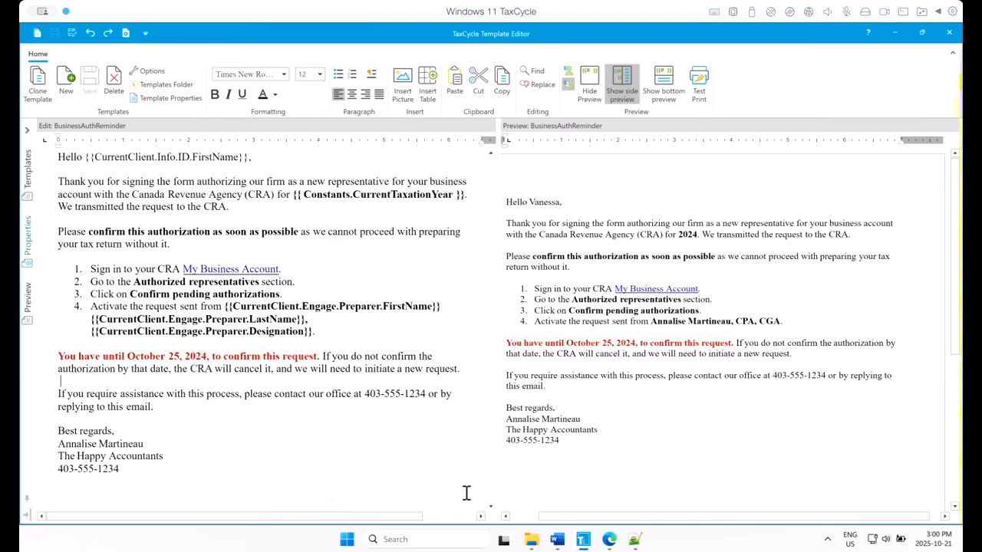
# Step: Switch to the browser and open the Transmission and Filing topic of the TaxCycle Template Code help
pyautogui.moveTo(583, 542)
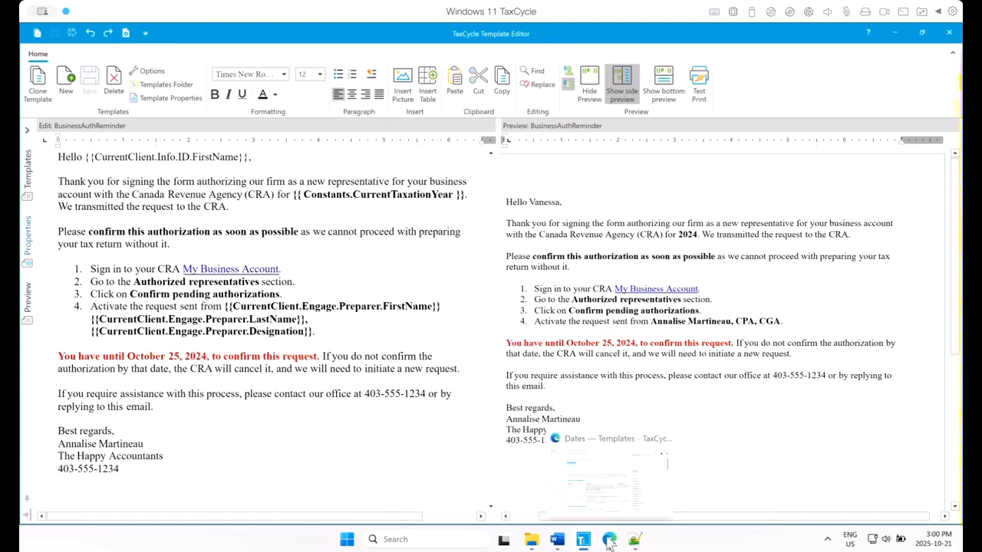
pyautogui.click(609, 540)
pyautogui.scroll(-6, 802, 412)
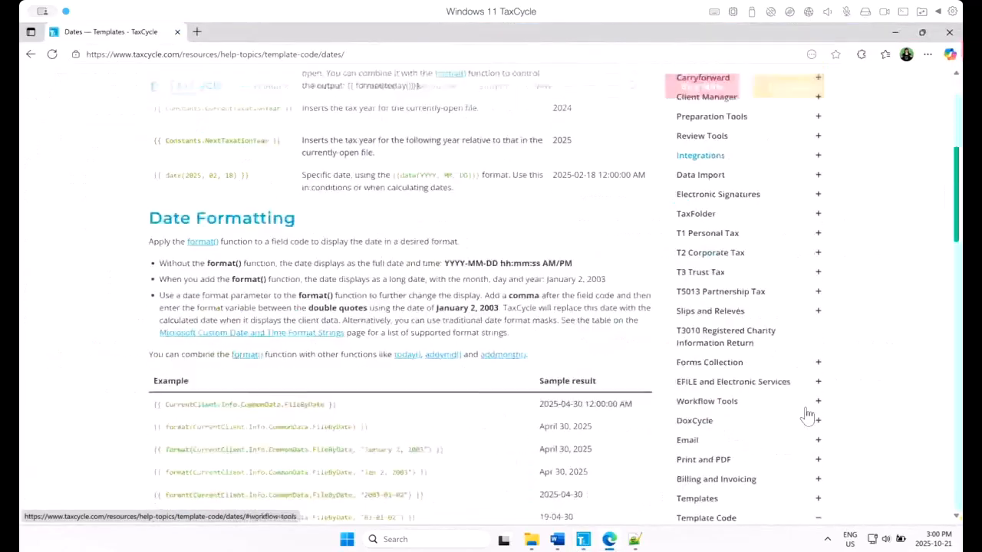
pyautogui.scroll(-3, 807, 415)
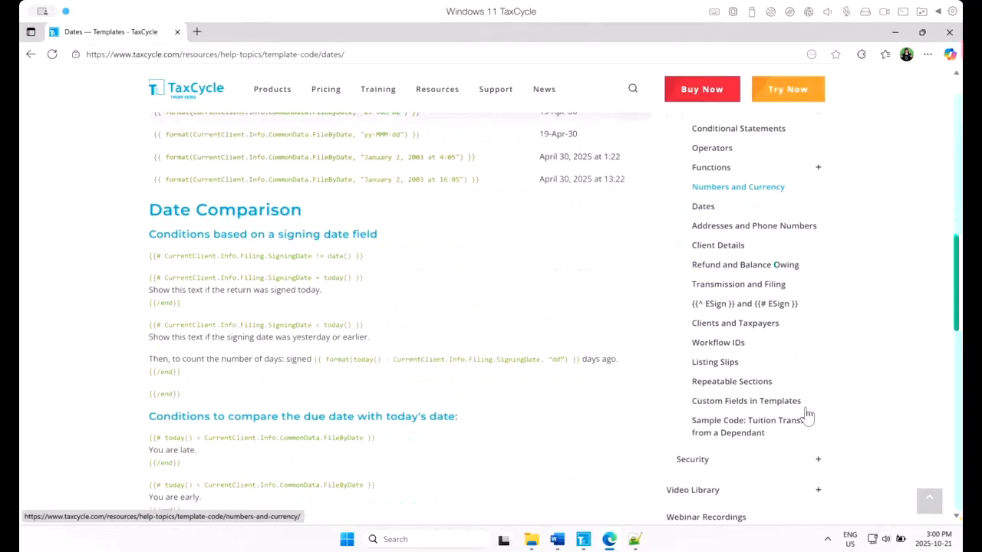
pyautogui.scroll(1, 797, 321)
pyautogui.click(756, 305)
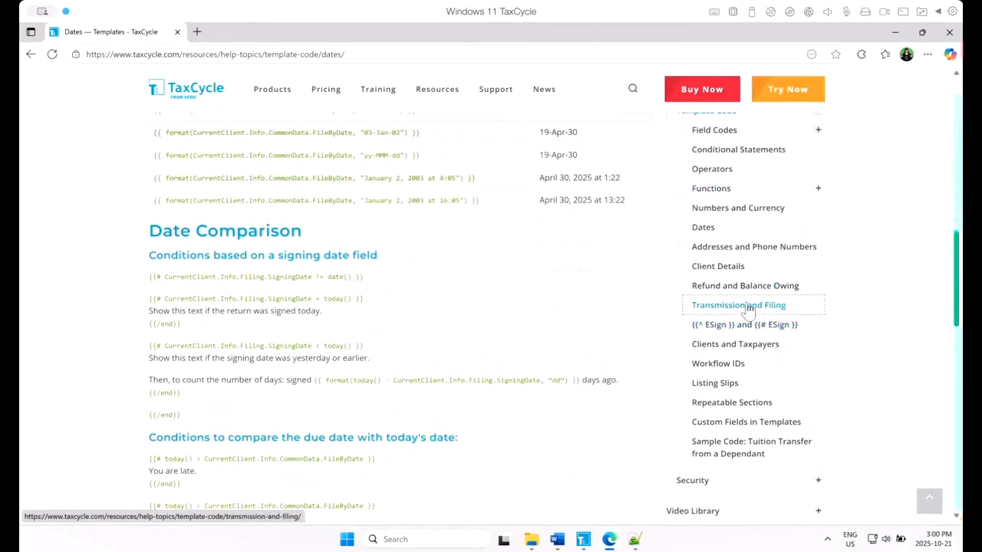
# Step: Copy the receipt check code {{CurrentClient.Filing.HasAuthRepBusReceipt}} from the AuthRepBus row of the T1/TP1 transmission types table
pyautogui.scroll(-3, 415, 436)
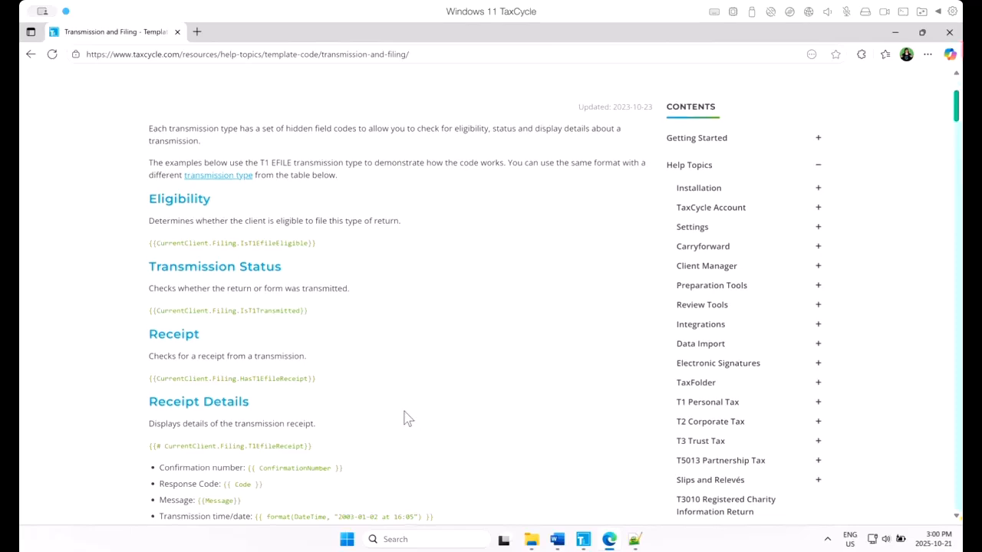
pyautogui.scroll(-3, 404, 419)
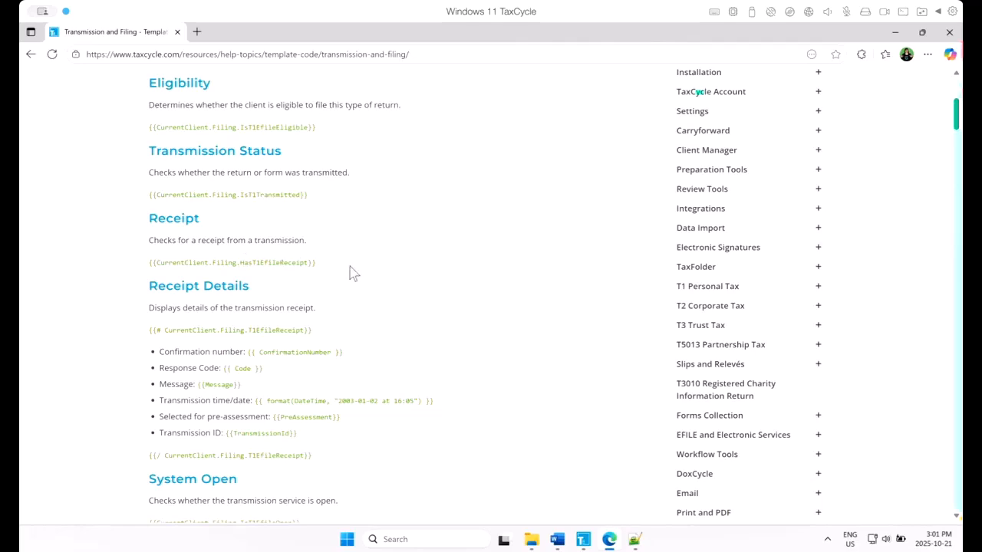
pyautogui.moveTo(319, 266); pyautogui.dragTo(146, 270)
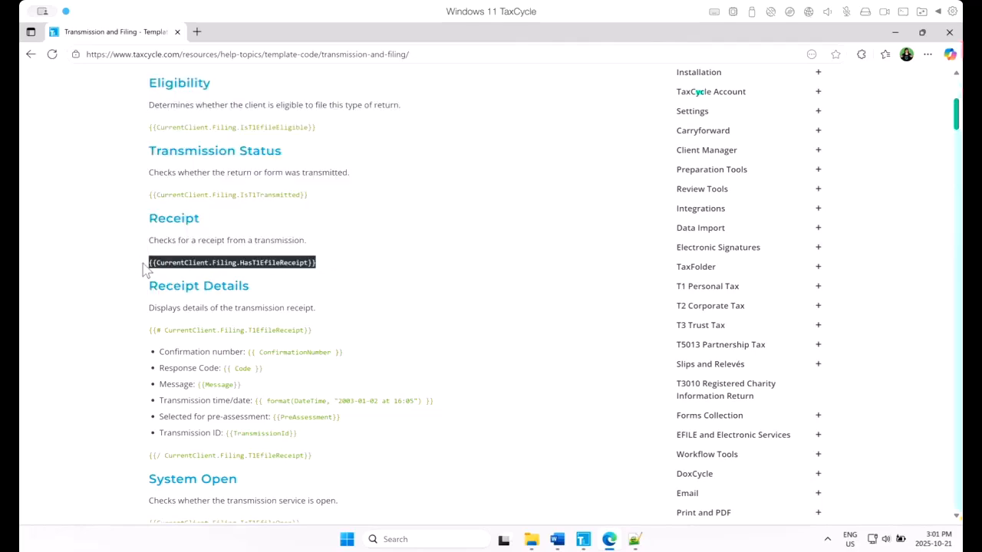
pyautogui.click(346, 275)
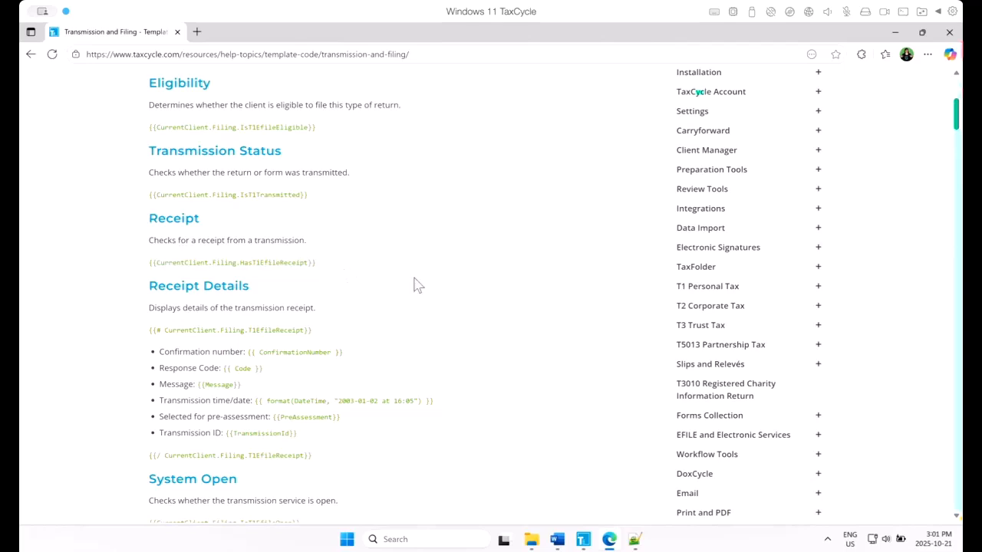
pyautogui.scroll(-5, 440, 312)
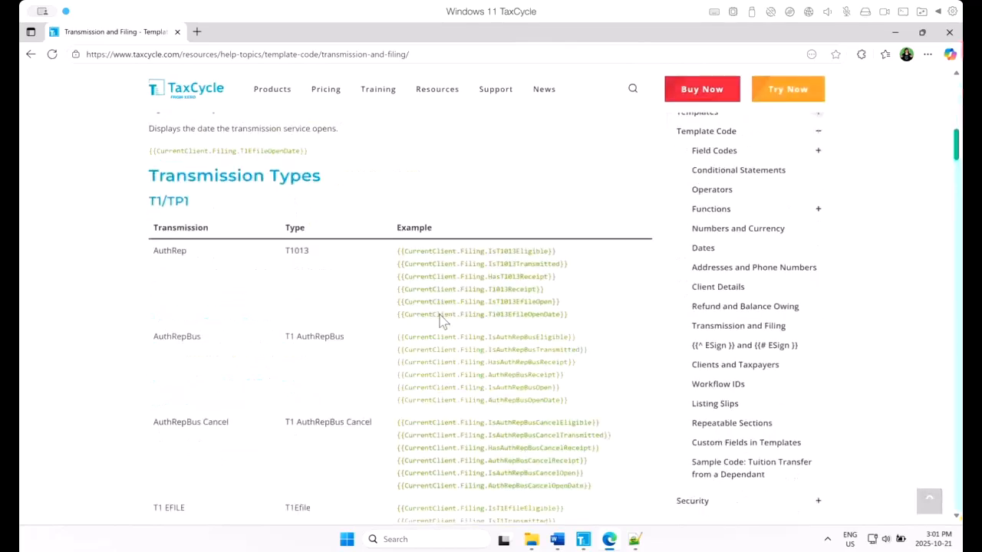
pyautogui.scroll(-1, 429, 326)
pyautogui.scroll(-1, 268, 349)
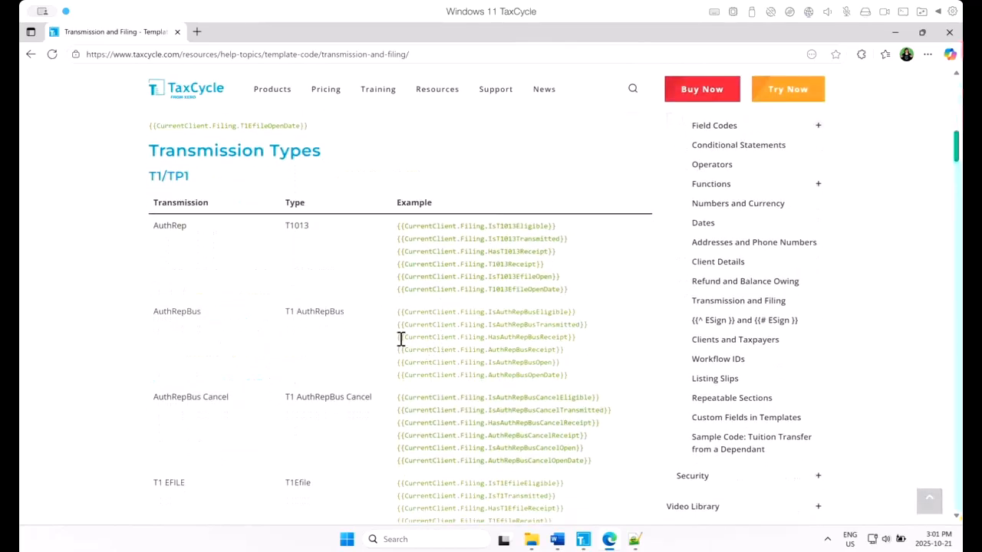
pyautogui.moveTo(400, 338); pyautogui.dragTo(586, 343)
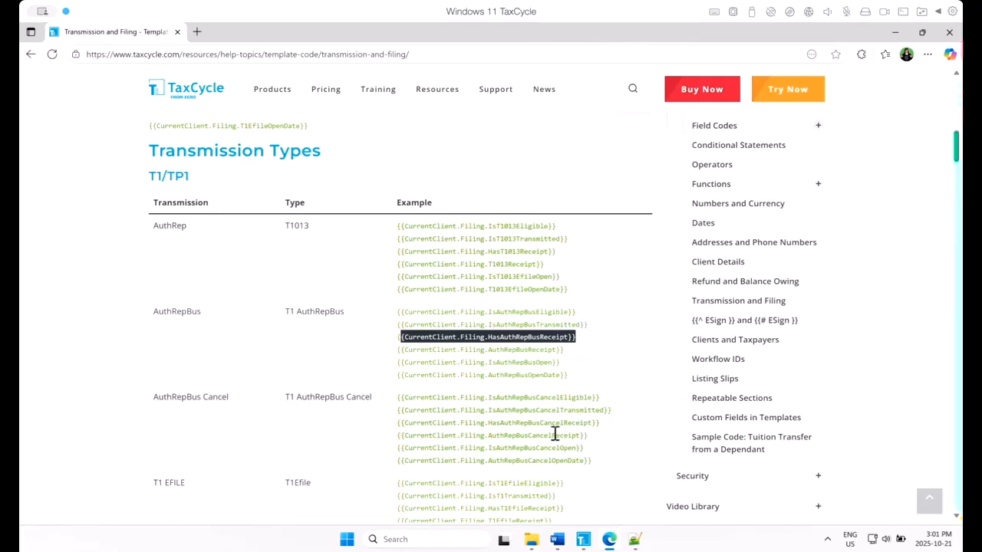
pyautogui.click(392, 343)
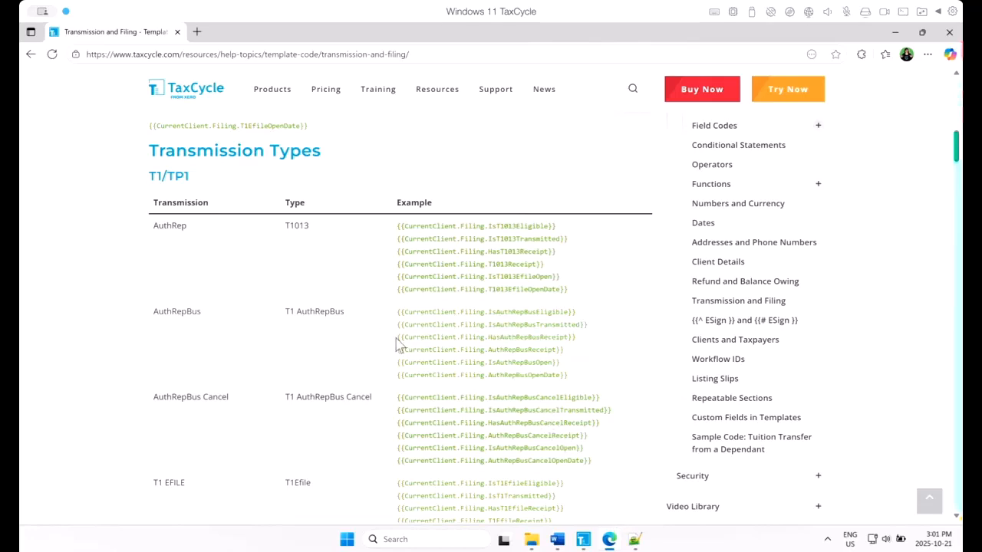
pyautogui.moveTo(397, 343); pyautogui.dragTo(594, 339)
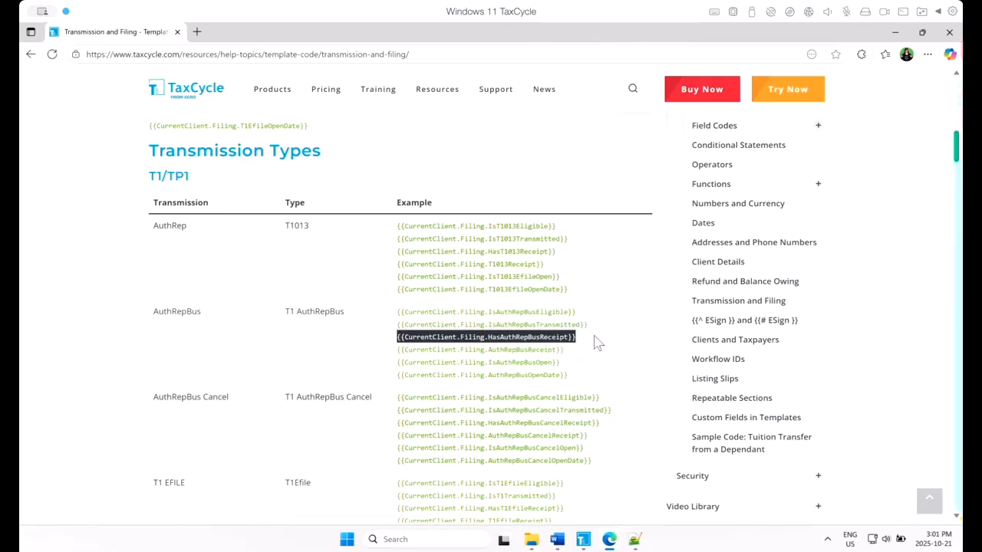
# Step: Paste the AuthRepBus receipt code into the blank Notepad++ file and copy it again as plain text
pyautogui.click(634, 540)
pyautogui.click(580, 115)
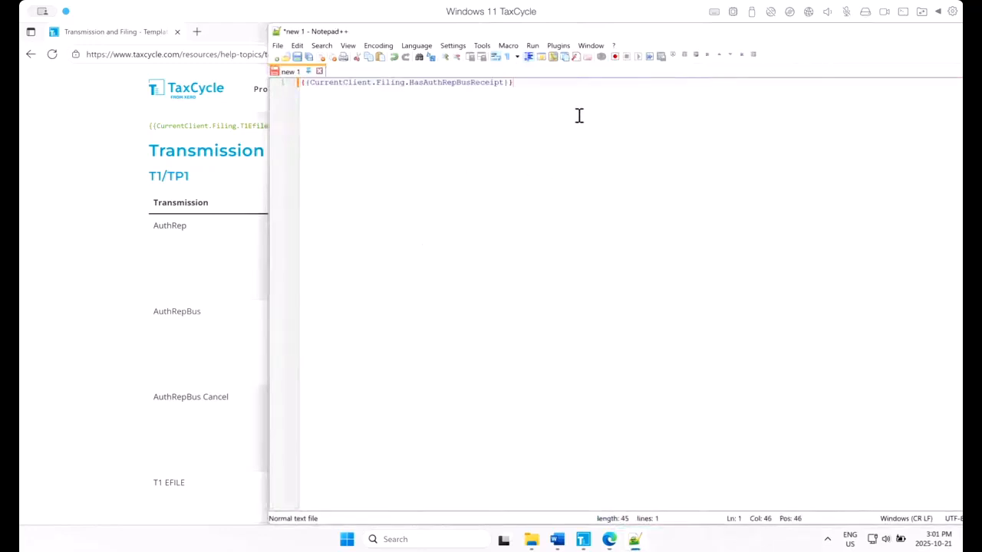
pyautogui.hotkey('shift', 'Home')
pyautogui.hotkey('ctrl', 'c')
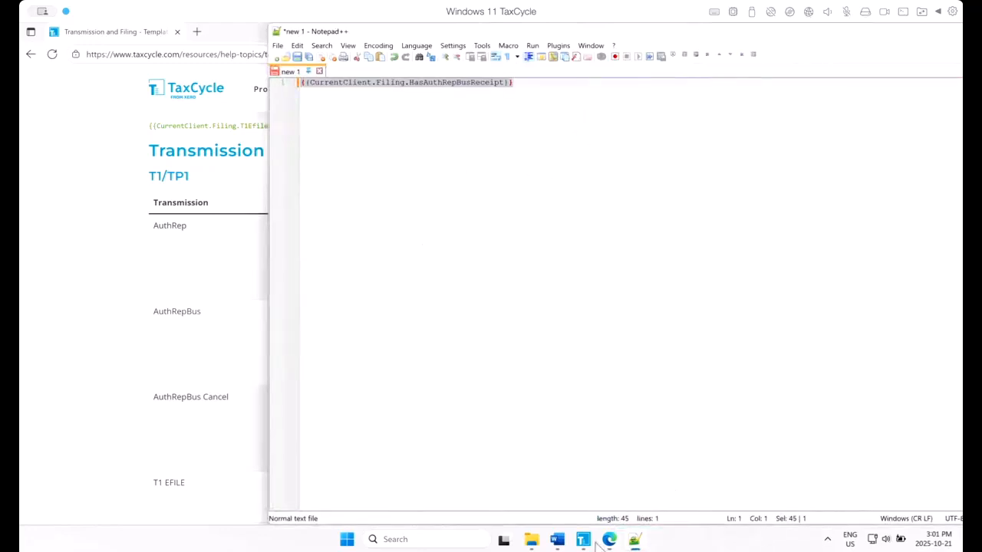
# Step: Back in the Template Editor, replace October 25, 2024 in the red deadline sentence with {{CurrentClient.Filing.HasAuthRepBusReceipt}}
pyautogui.moveTo(583, 541)
pyautogui.click(679, 491)
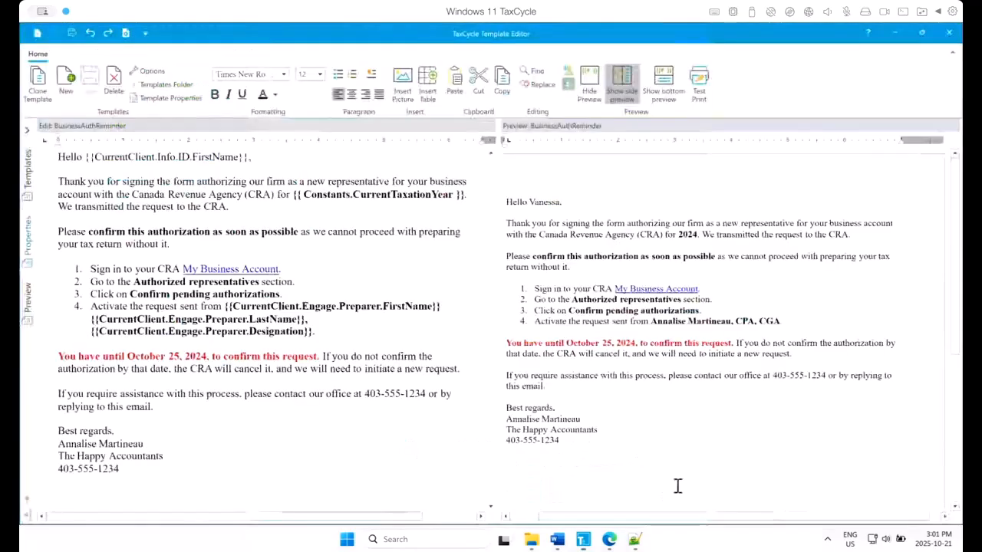
pyautogui.moveTo(127, 357); pyautogui.dragTo(208, 356)
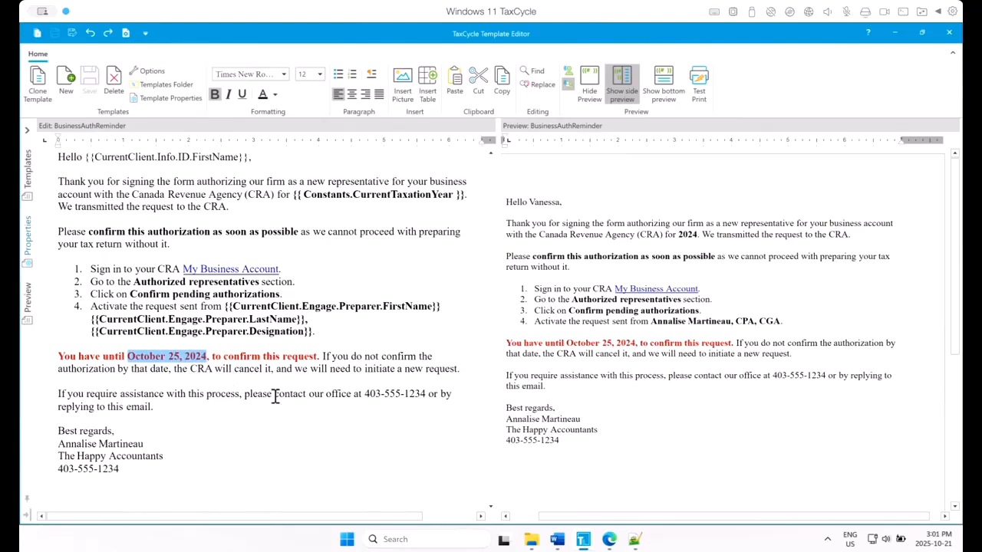
pyautogui.hotkey('ctrl', 'v')
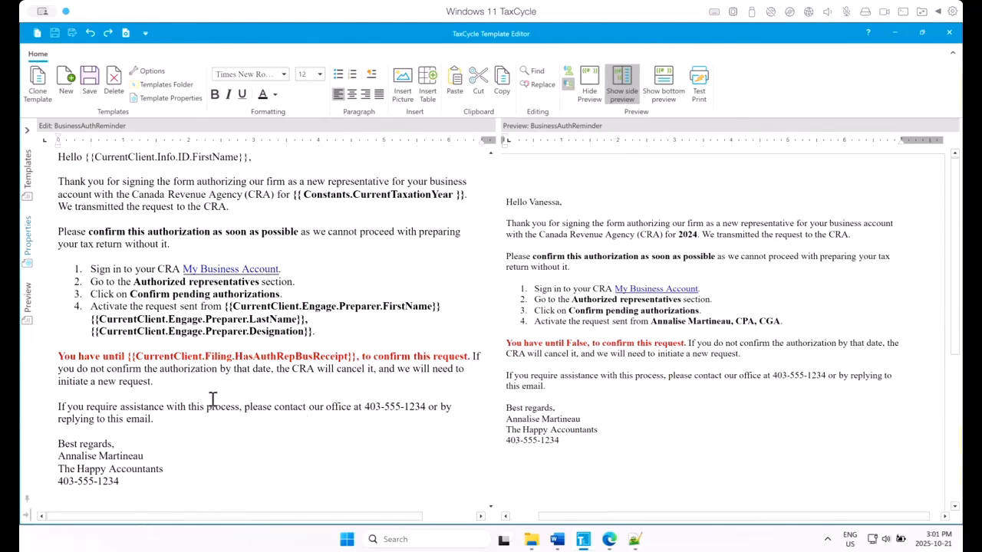
# Step: Switch to the client's 2024 T1 return in TaxCycle, showing the Engagement form
pyautogui.moveTo(583, 540)
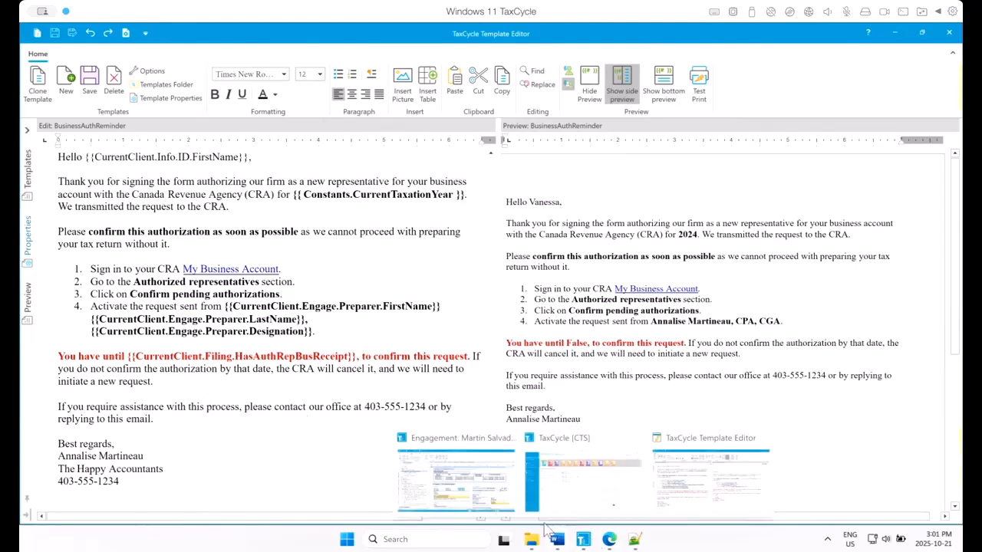
pyautogui.click(513, 506)
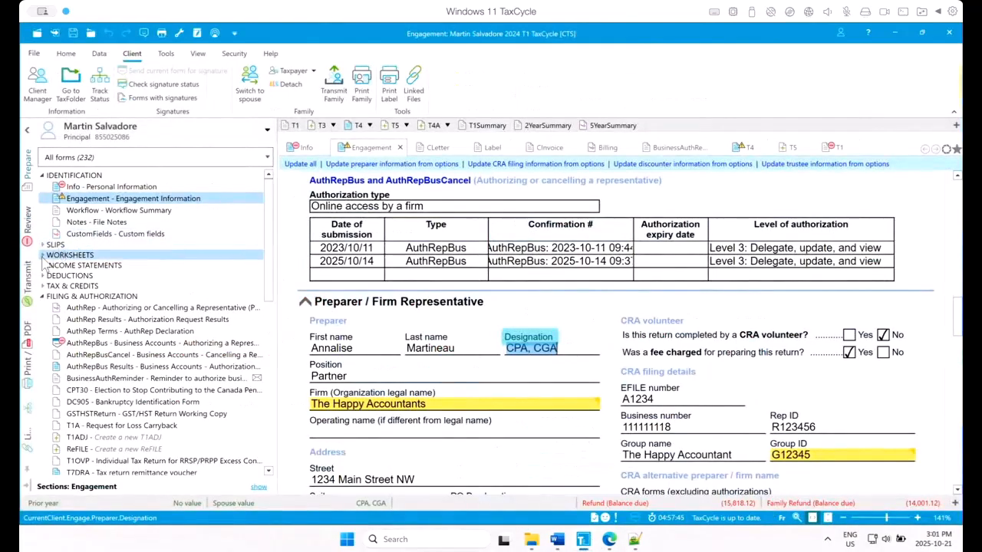
# Step: Switch to the Template Editor and preview the BusinessAuthReminder template with the principal taxpayer's 2024 return
pyautogui.moveTo(583, 539)
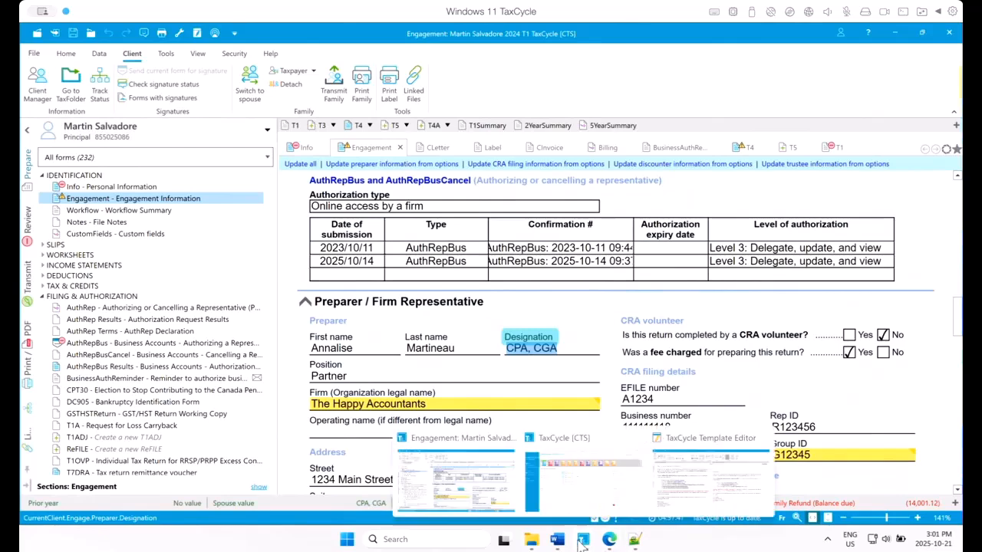
pyautogui.click(541, 506)
pyautogui.click(706, 491)
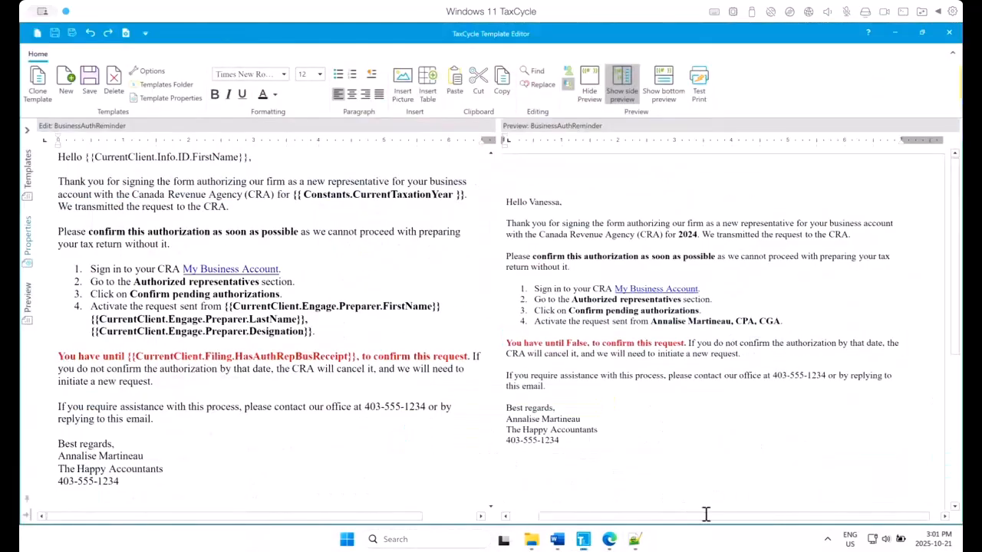
pyautogui.click(29, 295)
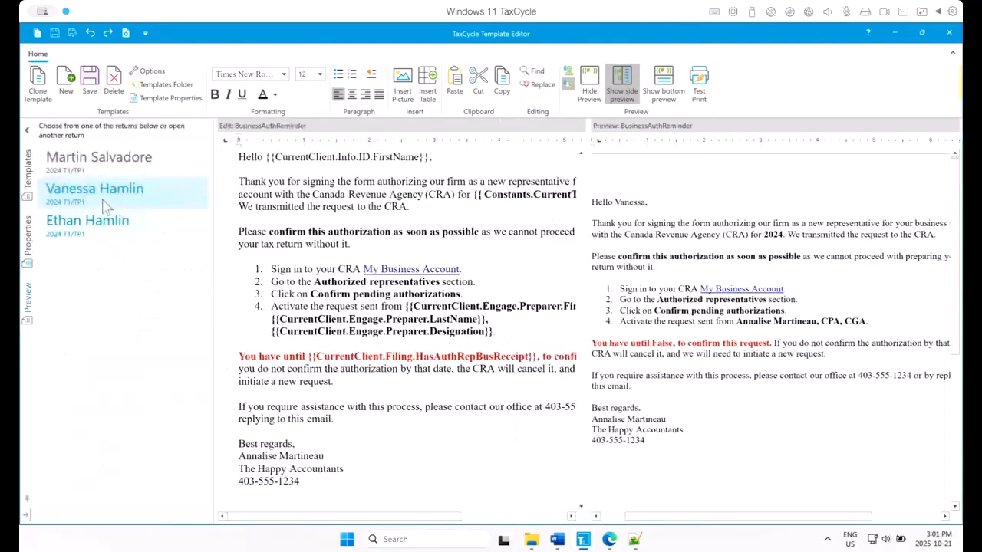
pyautogui.click(86, 165)
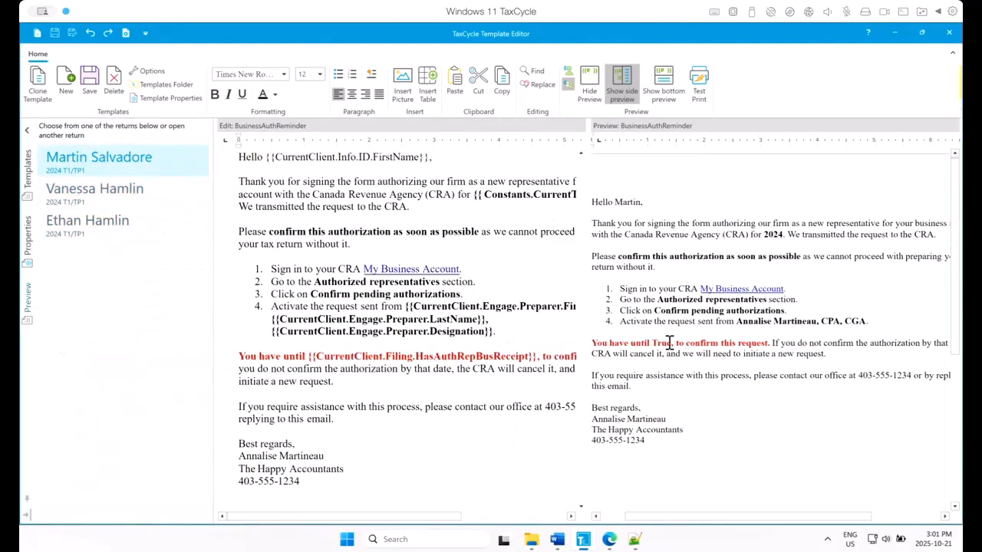
pyautogui.click(28, 197)
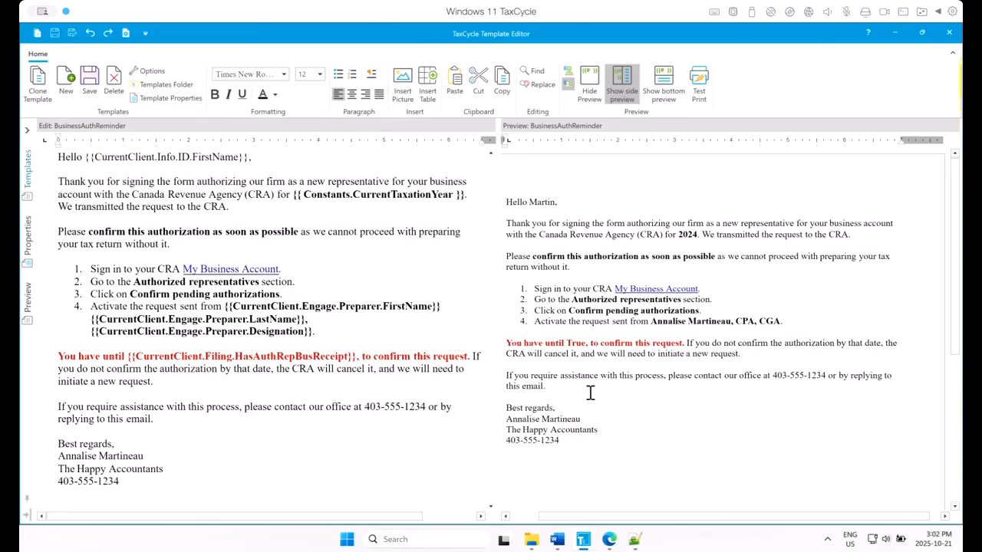
# Step: Switch to the Transmission and Filing help page in the browser and examine the Receipt Details codes, including the transmission time/date code
pyautogui.click(609, 540)
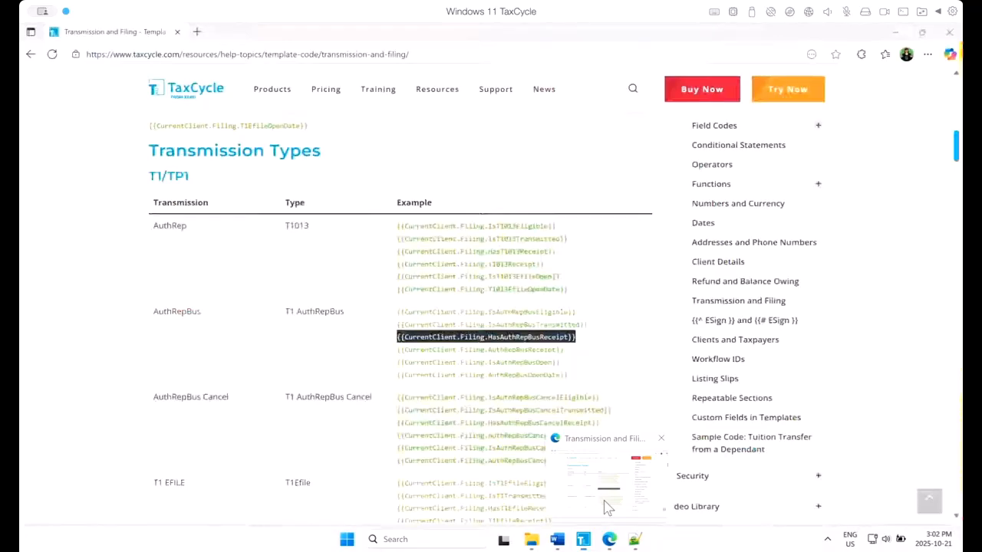
pyautogui.scroll(6, 434, 295)
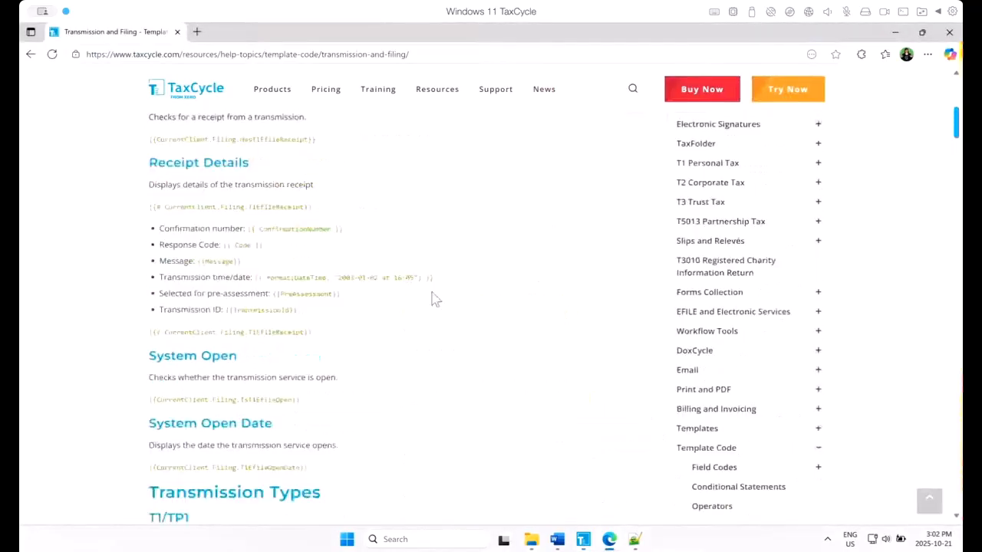
pyautogui.scroll(-1, 434, 299)
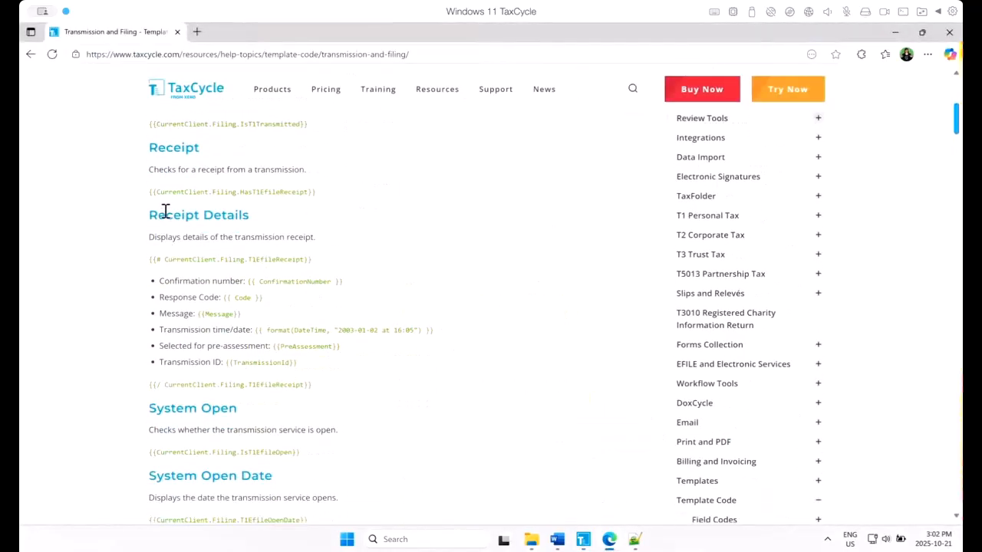
pyautogui.moveTo(151, 216); pyautogui.dragTo(268, 217)
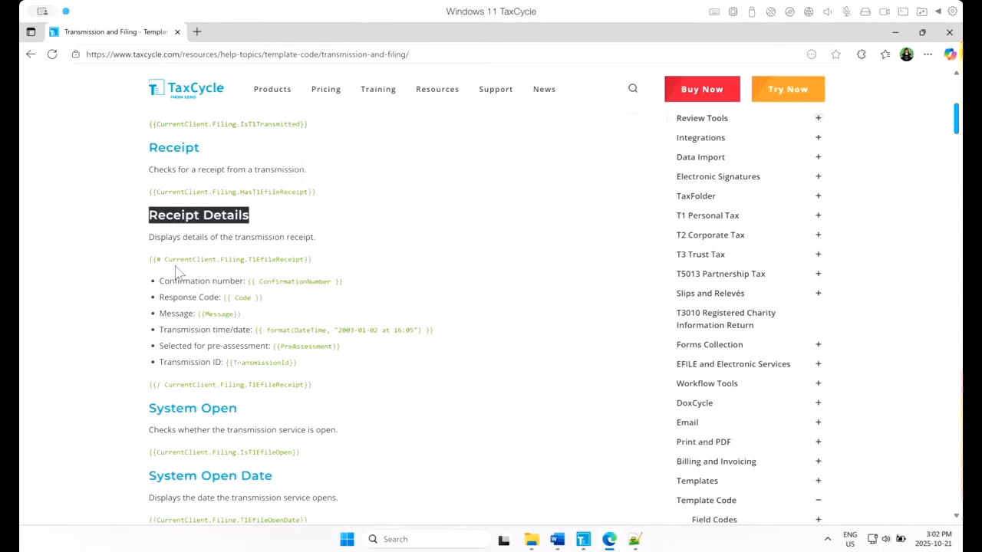
pyautogui.click(149, 263)
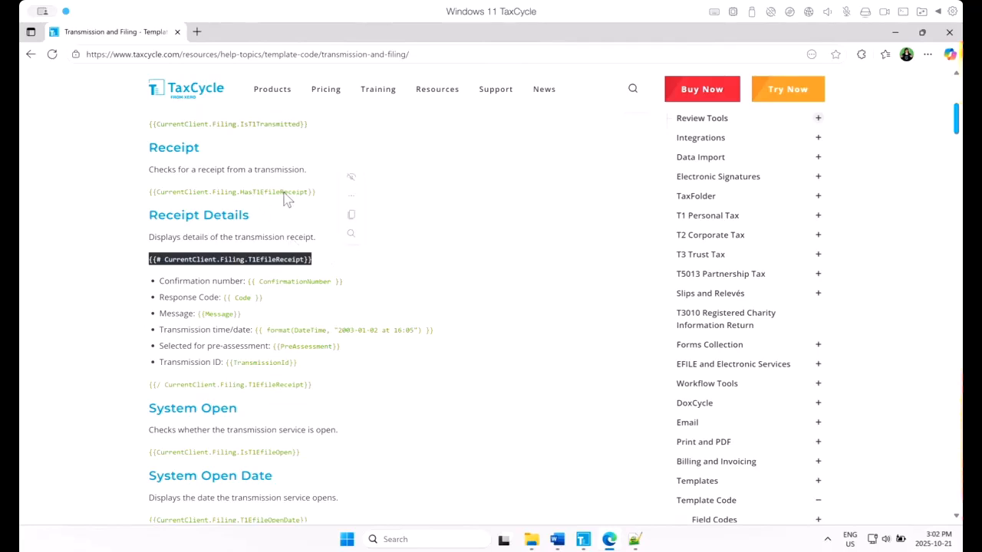
pyautogui.click(213, 272)
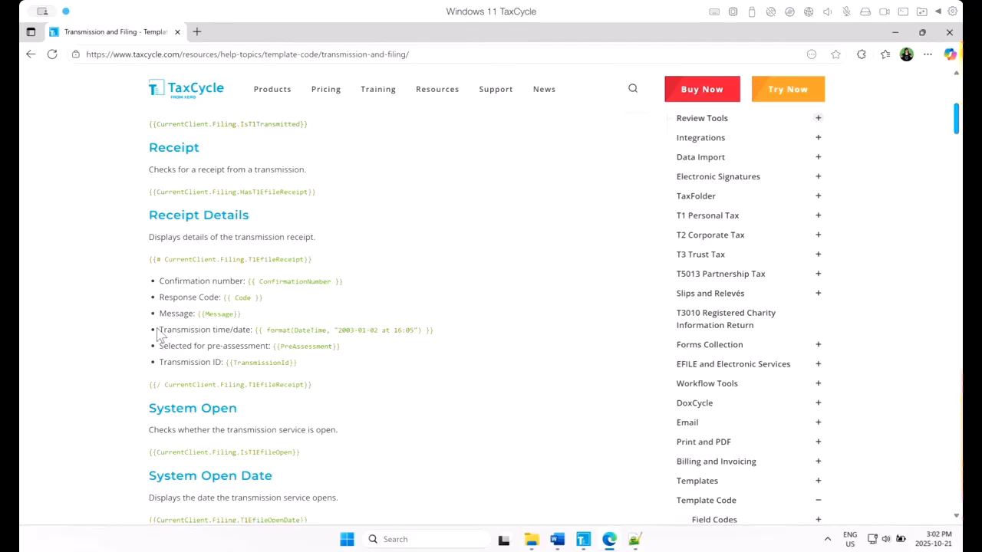
pyautogui.moveTo(159, 329); pyautogui.dragTo(468, 333)
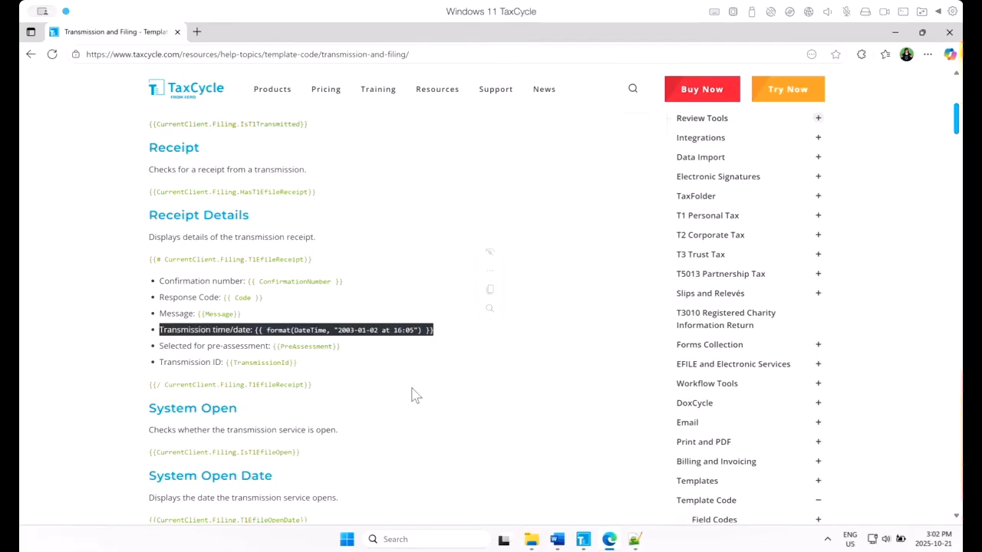
# Step: Copy the AuthRepBus code {{CurrentClient.Filing.AuthRepBusReceipt}} from the T1/TP1 transmission types and pass it through Notepad++ as plain text
pyautogui.scroll(-5, 412, 396)
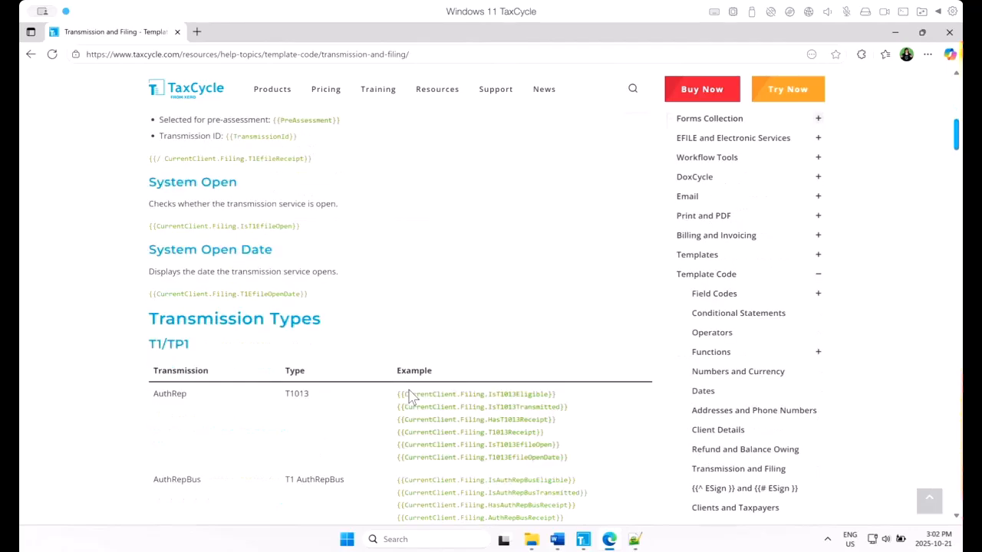
pyautogui.scroll(-1, 412, 396)
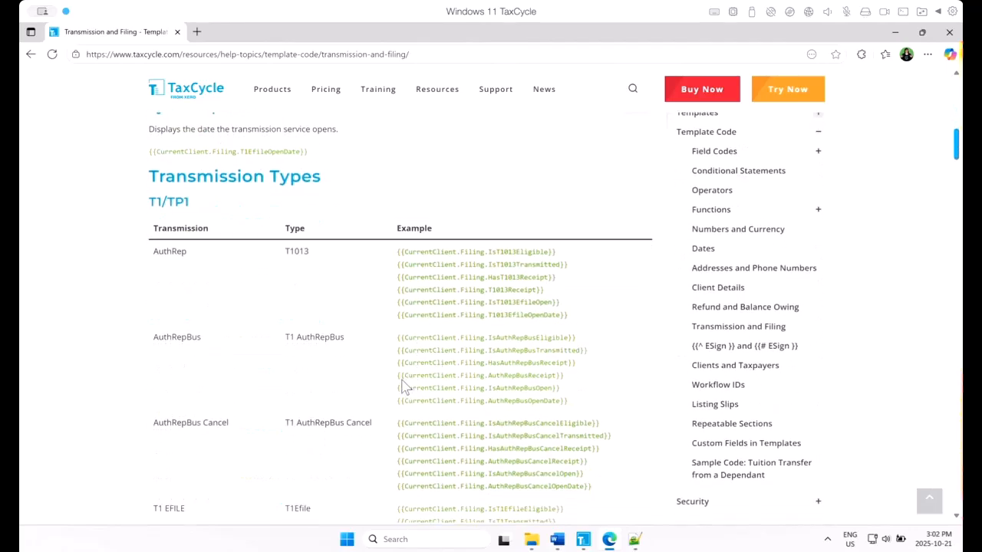
pyautogui.moveTo(398, 375); pyautogui.dragTo(557, 375)
pyautogui.hotkey('ctrl', 'c')
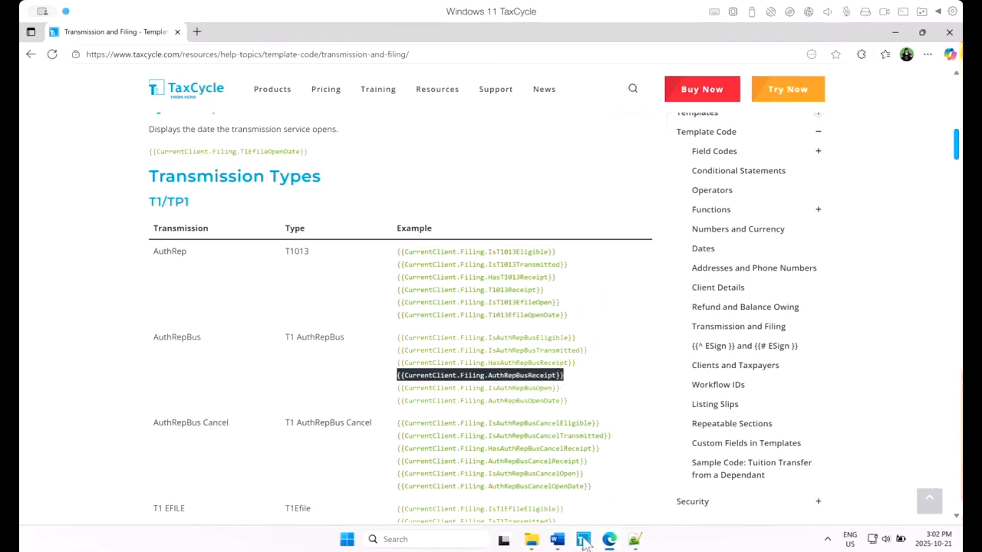
pyautogui.click(634, 539)
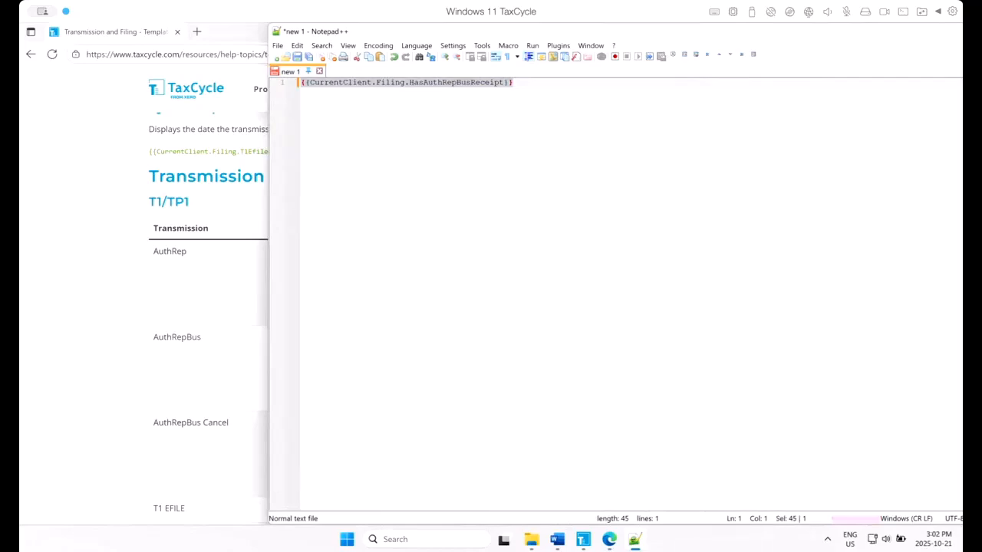
pyautogui.hotkey('ctrl', 'v')
pyautogui.hotkey('ctrl', 'a')
pyautogui.hotkey('ctrl', 'c')
# Step: In the Template Editor, replace the field code in the red deadline sentence with {{CurrentClient.Filing.AuthRepBusReceipt}} and check it in the preview
pyautogui.moveTo(577, 541)
pyautogui.click(659, 491)
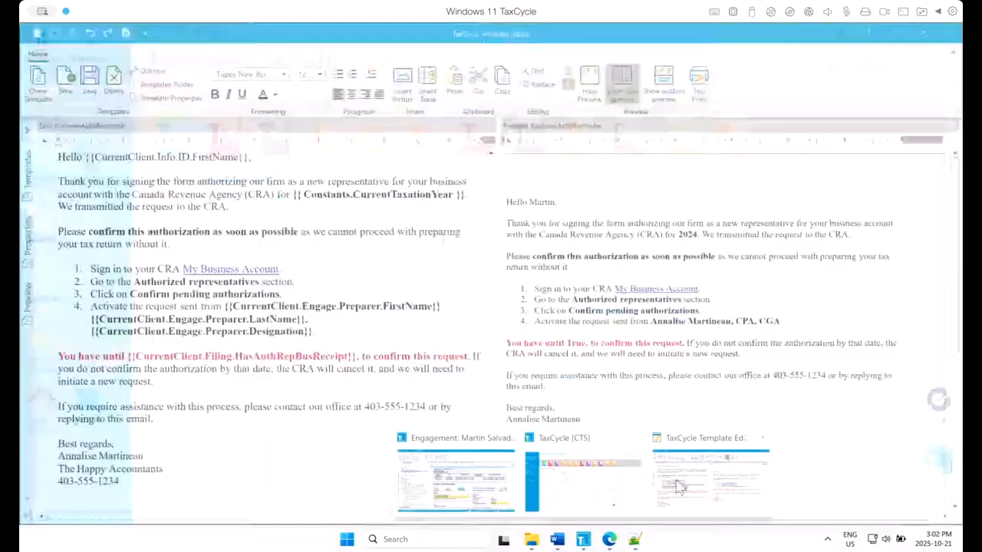
pyautogui.click(226, 311)
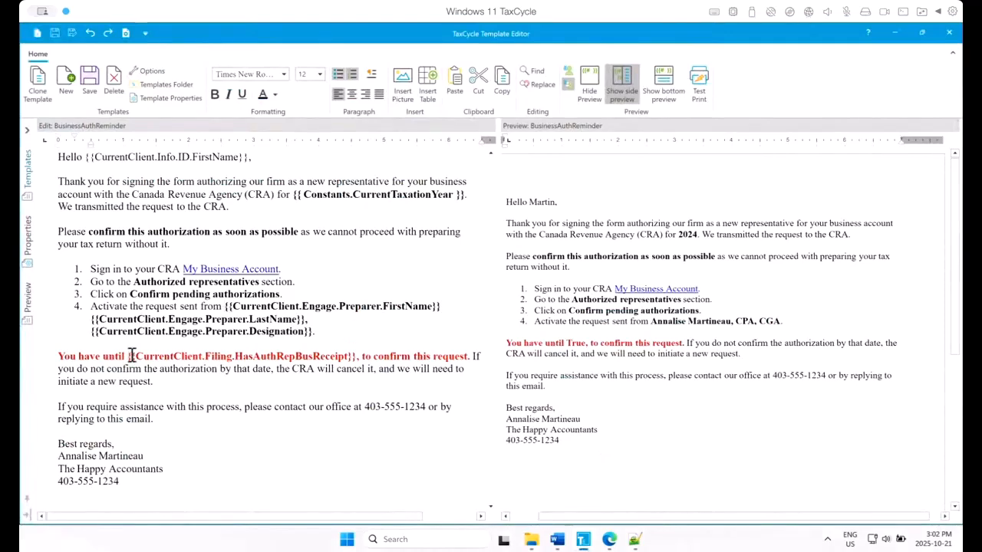
pyautogui.moveTo(129, 356); pyautogui.dragTo(358, 354)
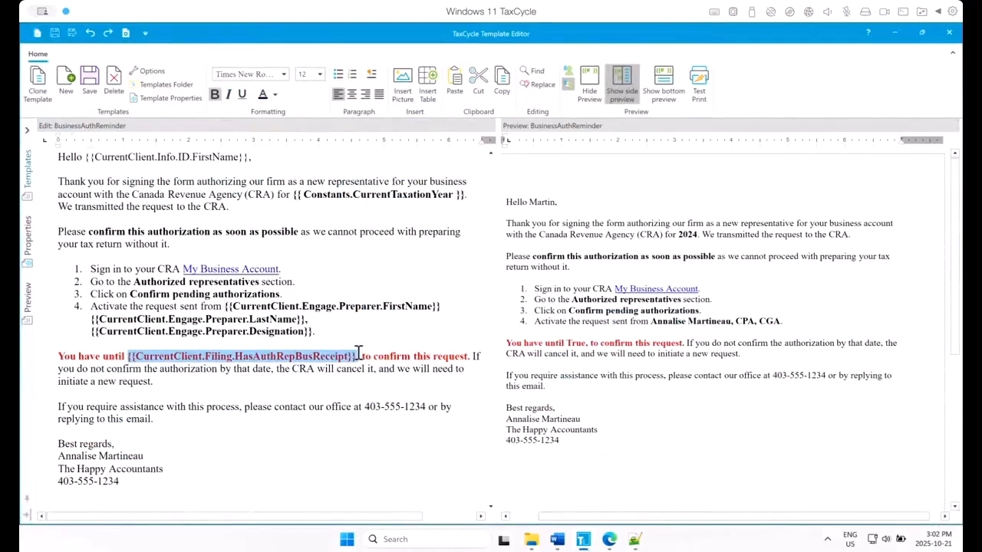
pyautogui.hotkey('ctrl', 'v')
pyautogui.click(299, 407)
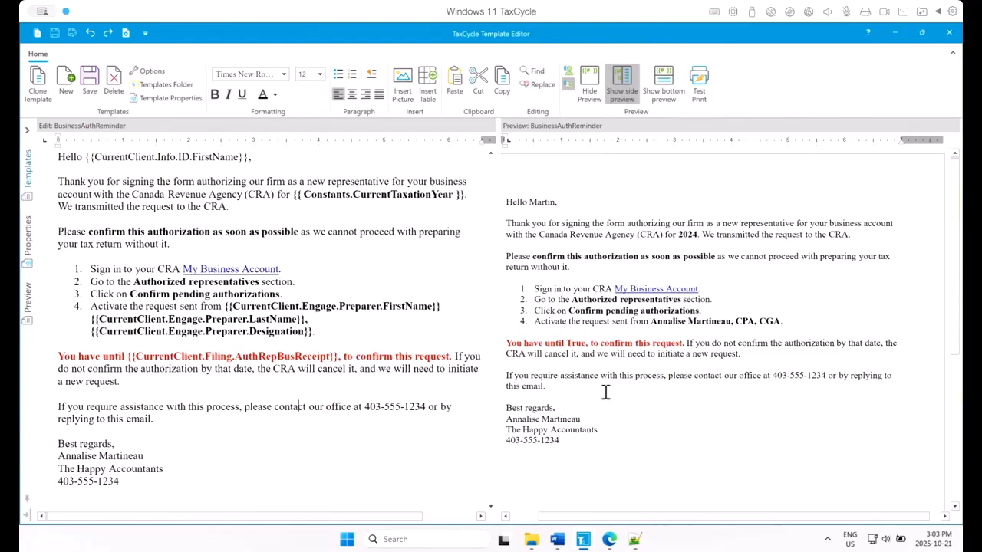
pyautogui.moveTo(566, 343); pyautogui.dragTo(801, 345)
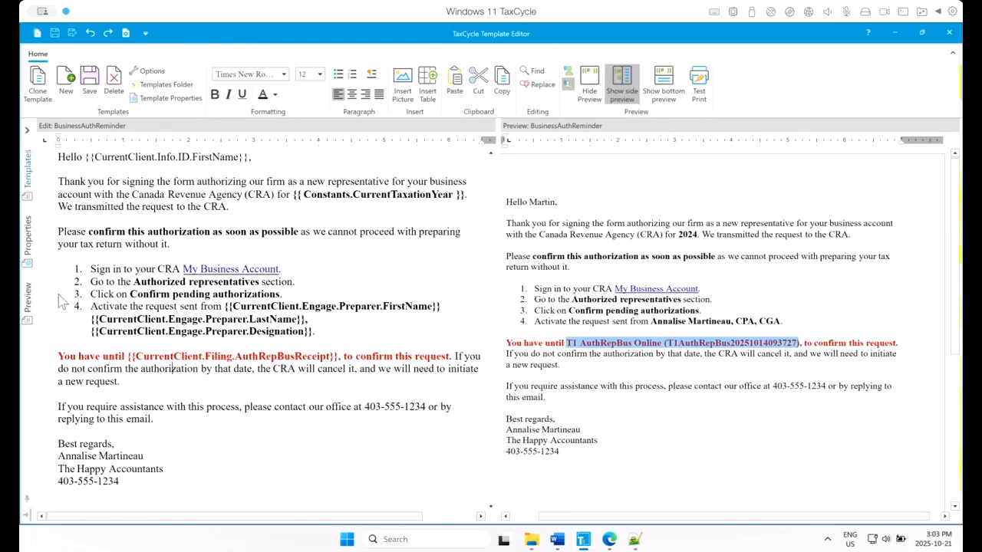
# Step: Open the *T1Code cheat sheet template from the T1 2024 templates and hide the preview
pyautogui.click(27, 131)
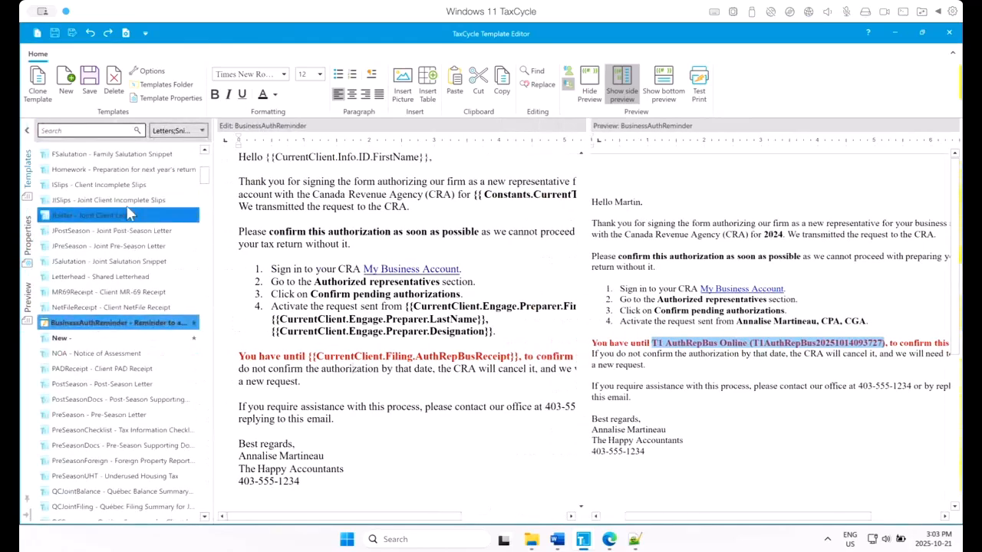
pyautogui.scroll(6, 126, 217)
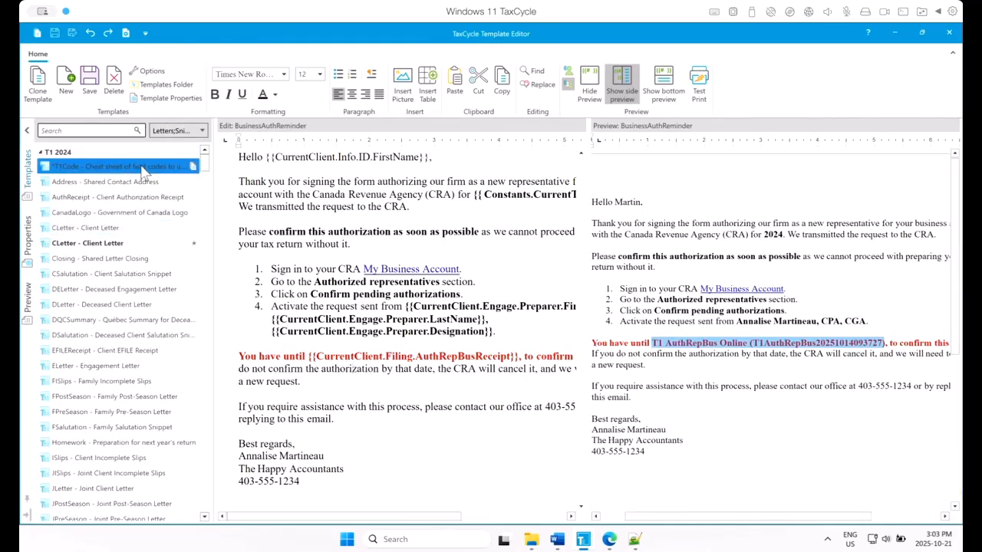
pyautogui.click(142, 168)
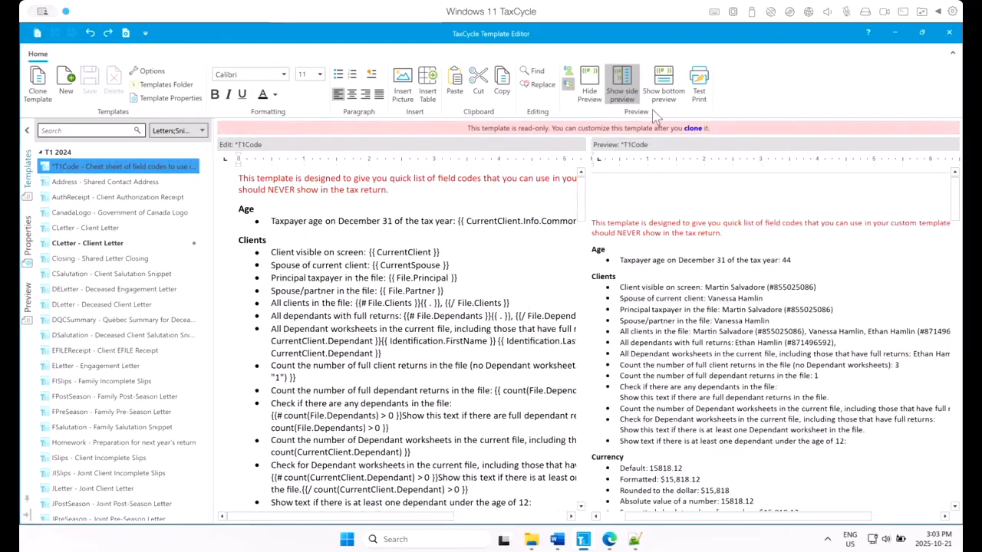
pyautogui.click(589, 81)
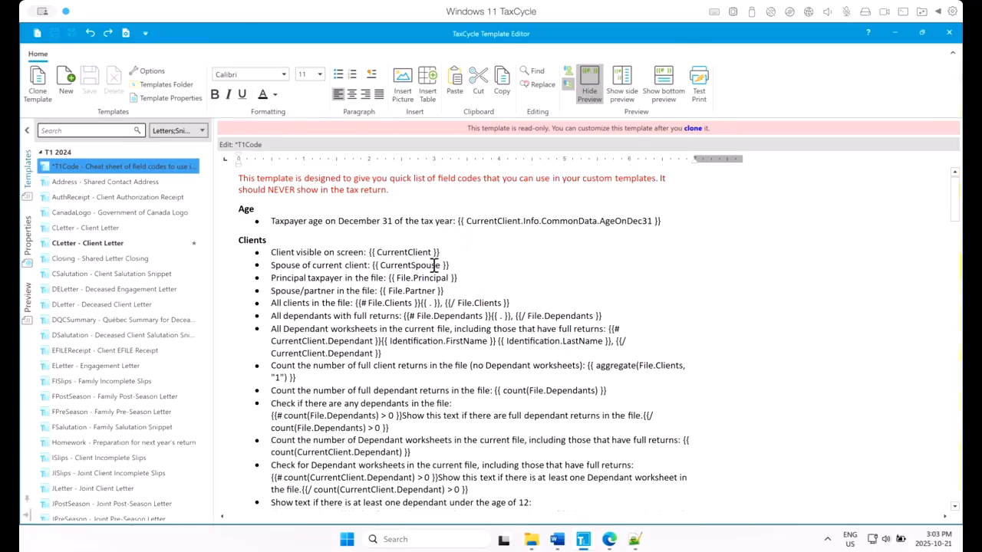
# Step: Examine the Age and Clients field codes in the cheat sheet, including the opening and closing File.Dependants codes
pyautogui.scroll(-4, 431, 267)
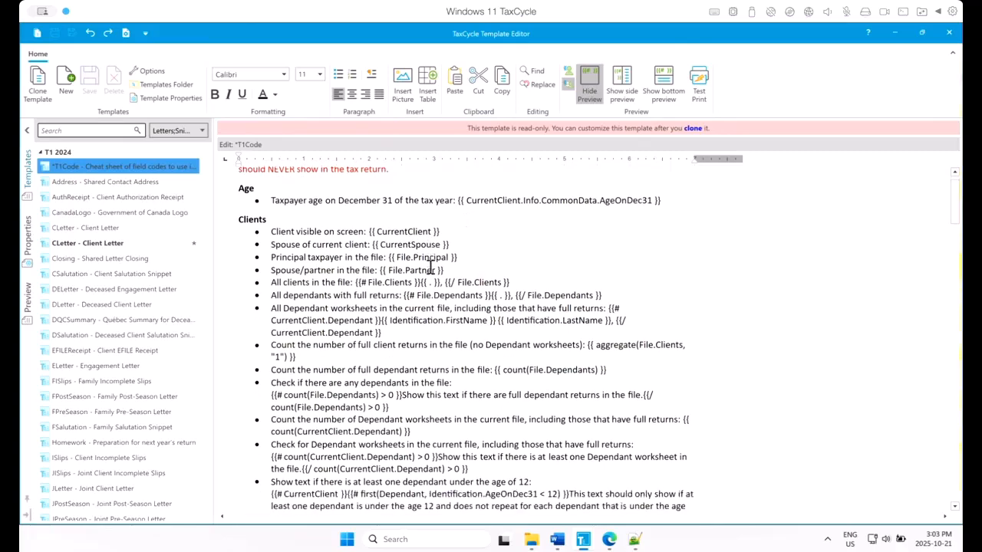
pyautogui.scroll(-2, 431, 266)
pyautogui.scroll(6, 431, 266)
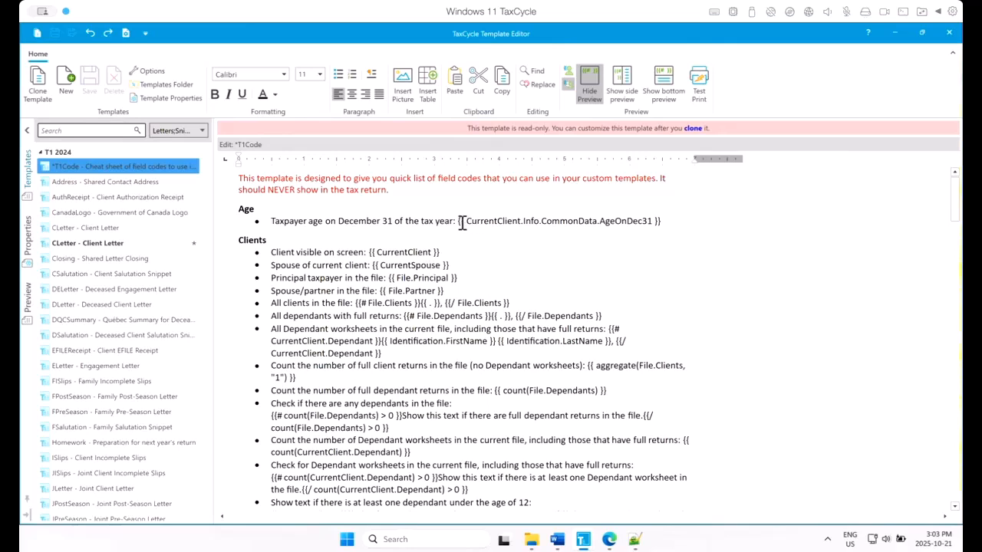
pyautogui.moveTo(459, 221); pyautogui.dragTo(663, 222)
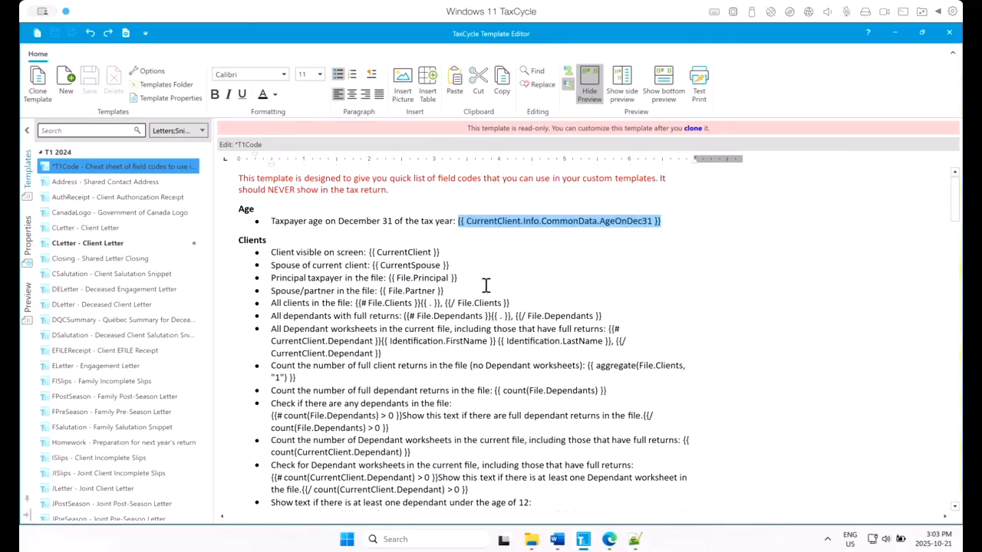
pyautogui.click(445, 291)
pyautogui.moveTo(410, 316); pyautogui.dragTo(415, 316)
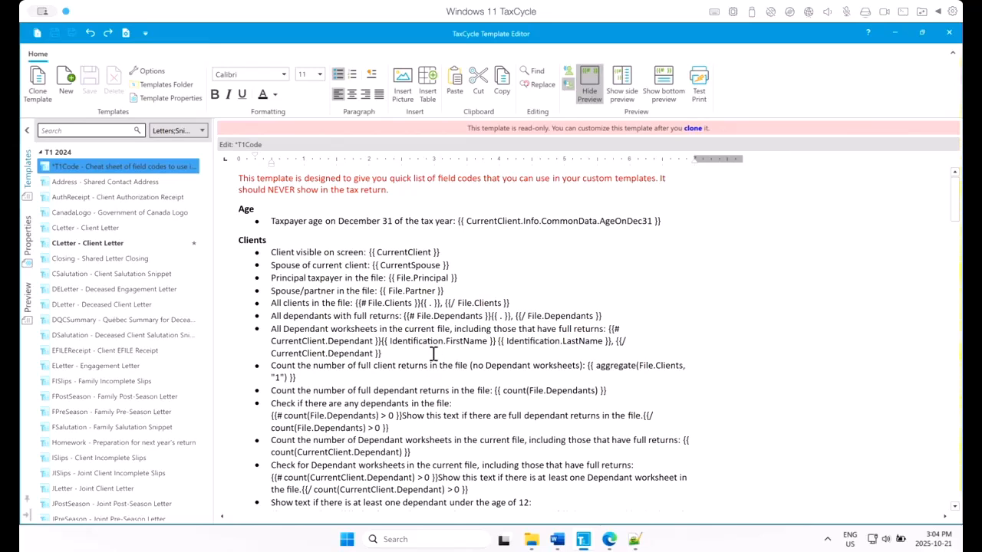
pyautogui.moveTo(404, 316); pyautogui.dragTo(493, 316)
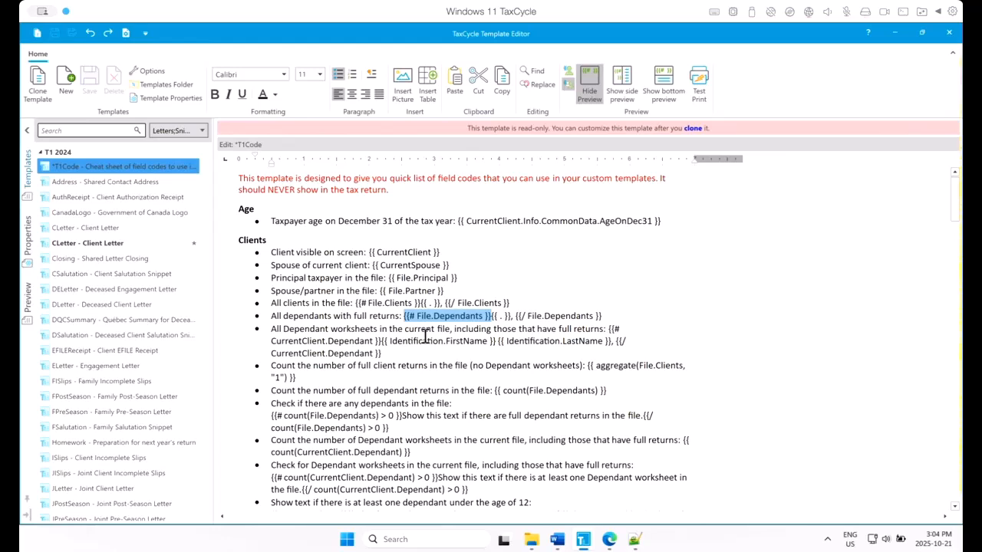
pyautogui.click(533, 317)
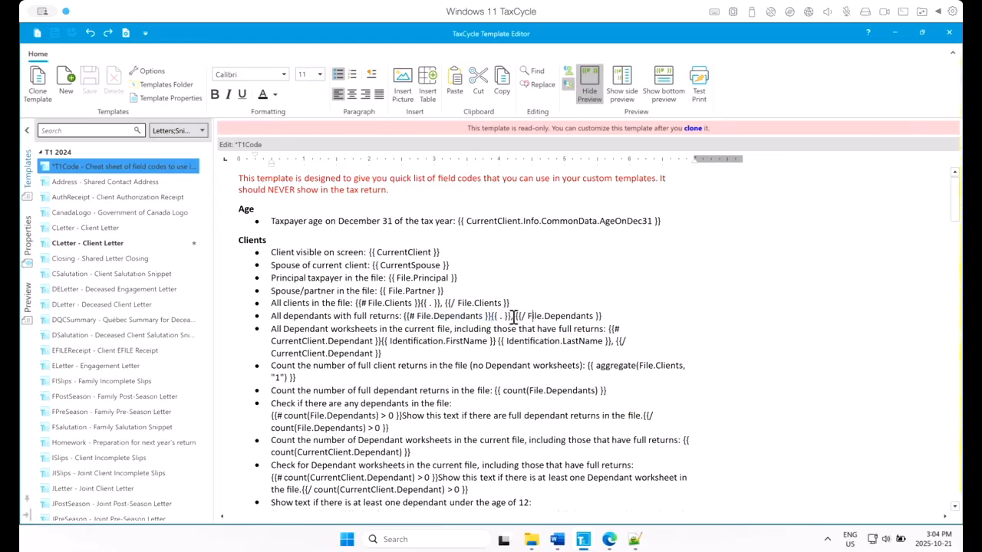
pyautogui.moveTo(515, 318); pyautogui.dragTo(603, 317)
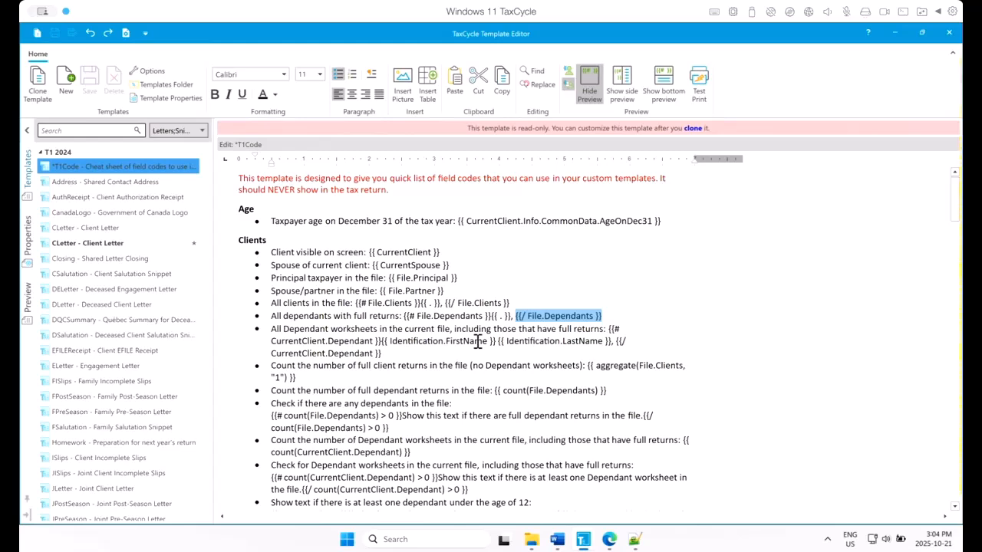
# Step: Read through the cheat sheet's remaining Clients codes and its currency, date, marital status, name, phone, province, postal code and refund or balance sections
pyautogui.scroll(-4, 337, 426)
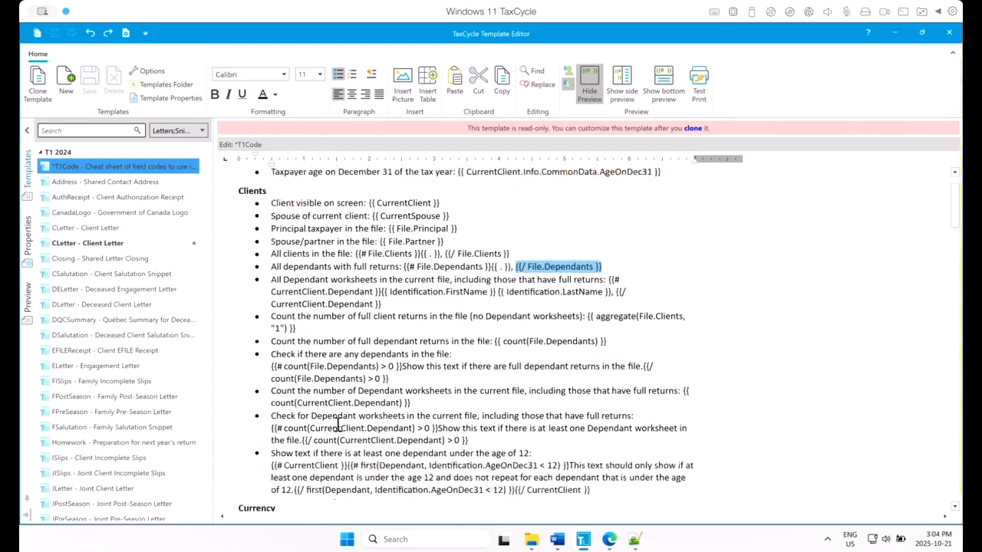
pyautogui.scroll(-6, 338, 425)
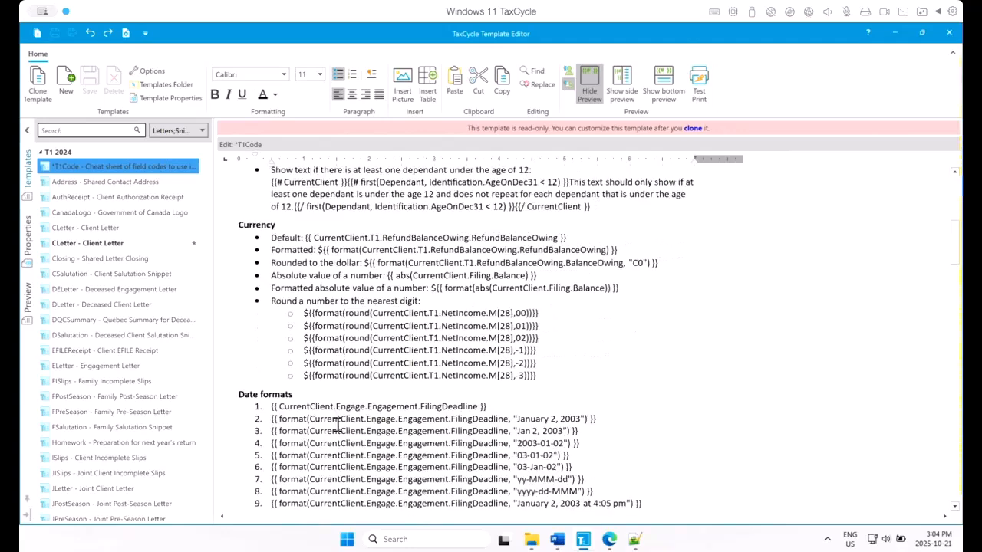
pyautogui.scroll(-2, 337, 425)
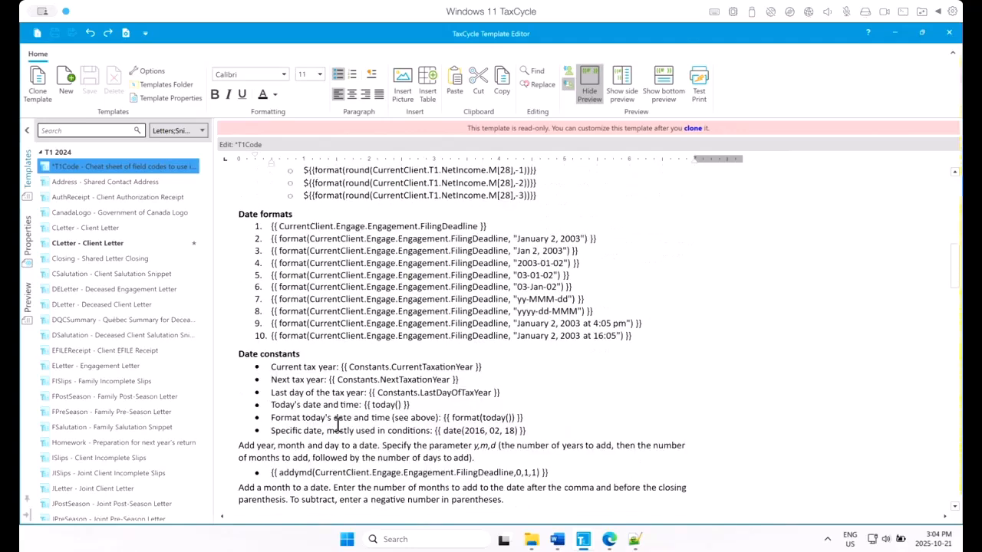
pyautogui.scroll(-2, 337, 426)
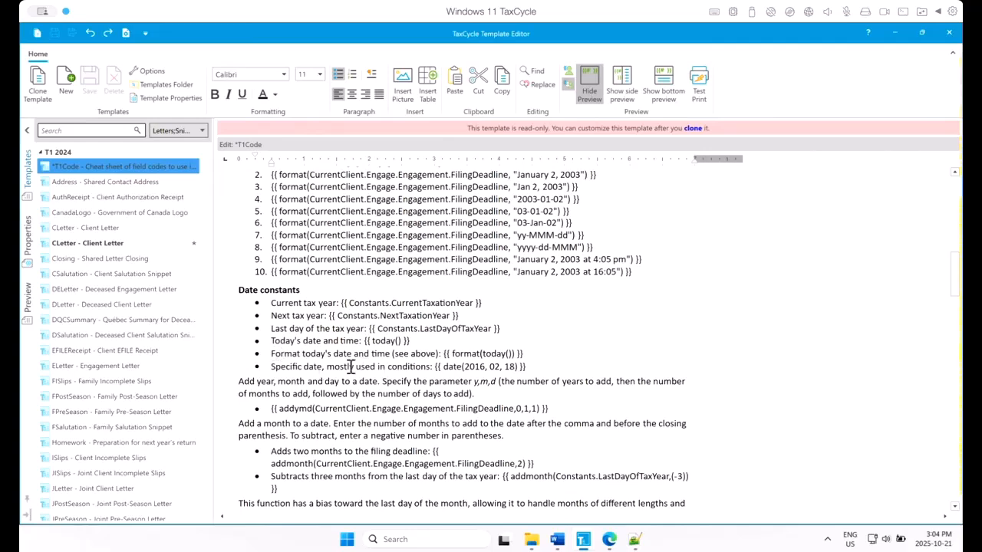
pyautogui.scroll(-4, 351, 366)
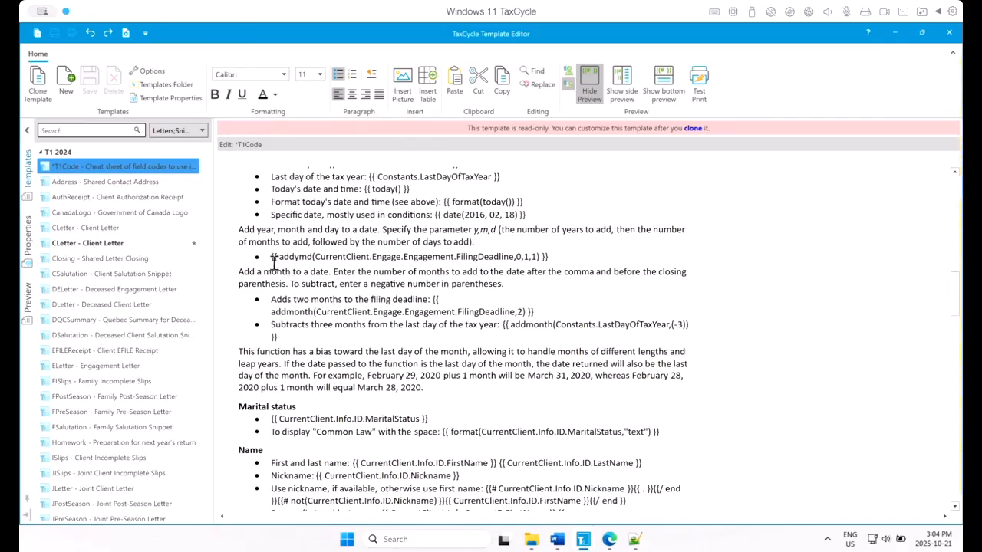
pyautogui.scroll(-6, 335, 368)
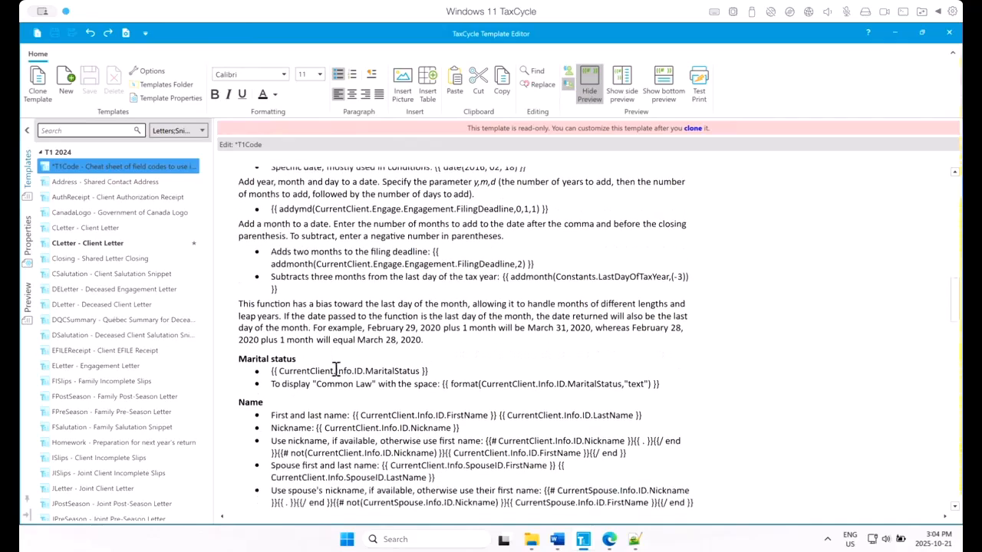
pyautogui.scroll(-5, 335, 369)
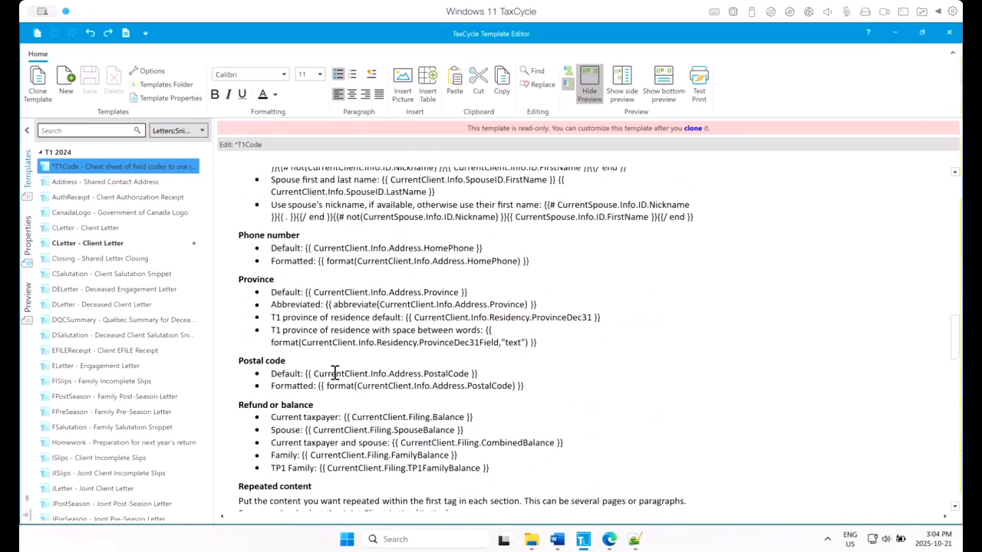
pyautogui.scroll(-1, 335, 374)
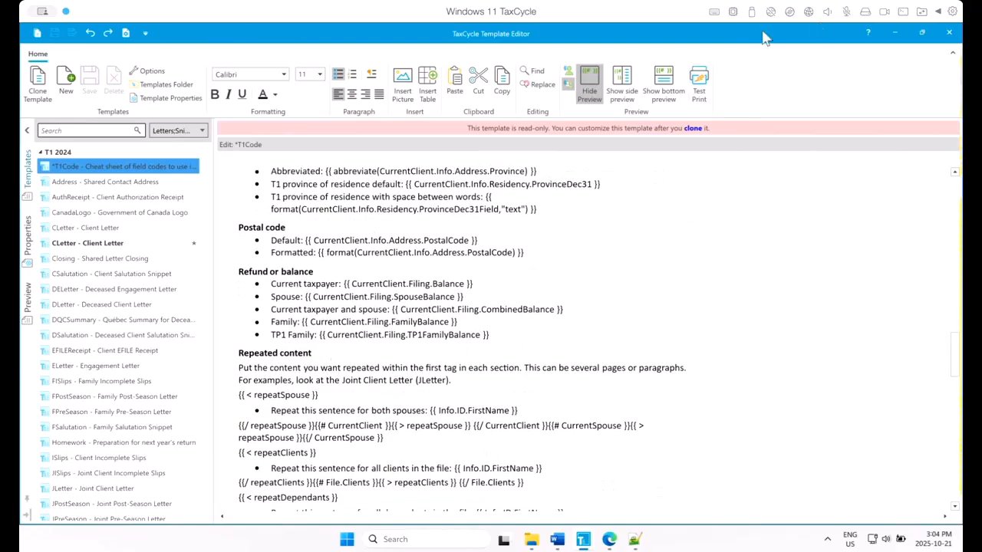
# Step: Show the preview beside the cheat sheet and examine how the client, currency and date codes are rendered
pyautogui.click(623, 93)
pyautogui.scroll(-5, 747, 326)
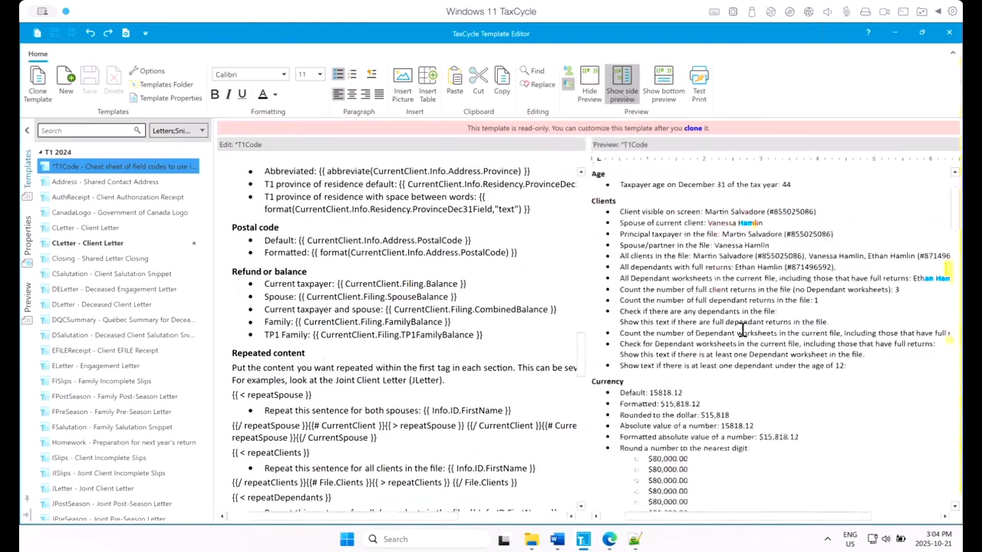
pyautogui.scroll(-5, 747, 326)
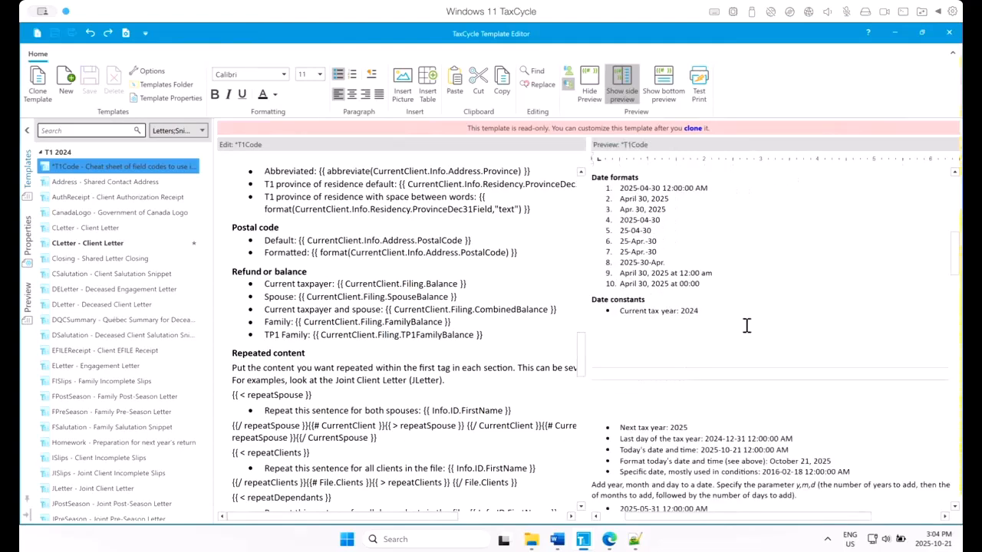
pyautogui.scroll(-3, 460, 374)
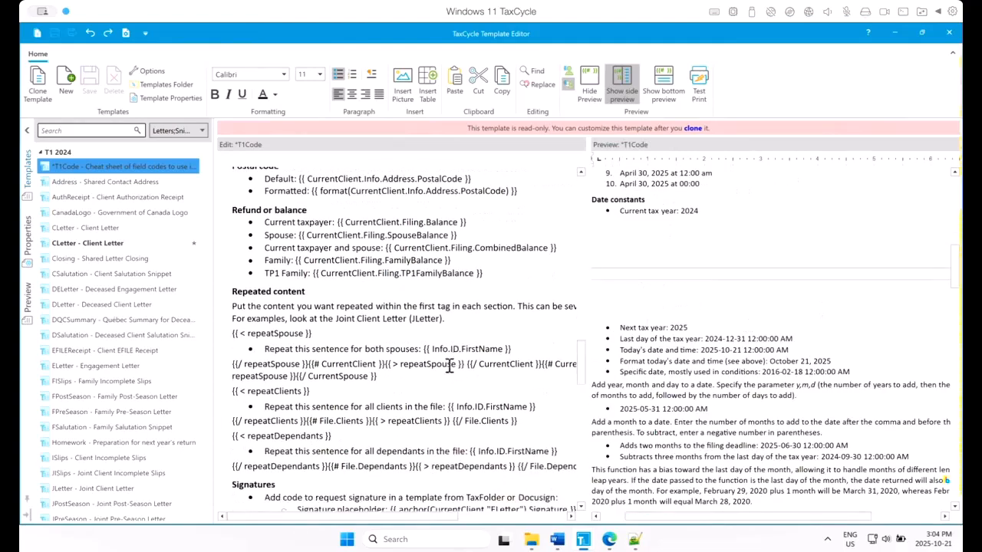
# Step: Find the Receipt details codes under Transmissions in the cheat sheet and highlight the opening {{# CurrentClient.Filing.T1EfileReceipt }} code
pyautogui.scroll(-8, 438, 368)
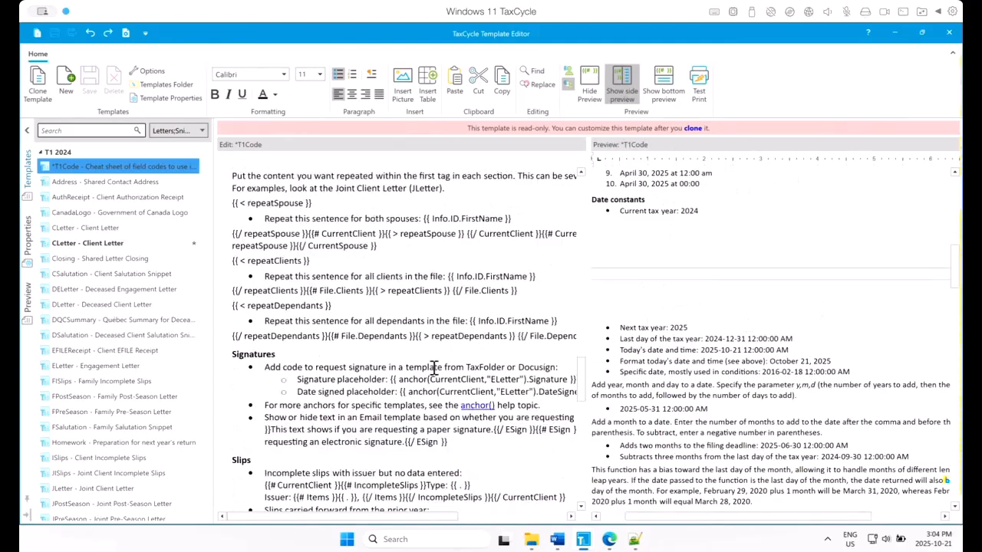
pyautogui.scroll(-6, 434, 369)
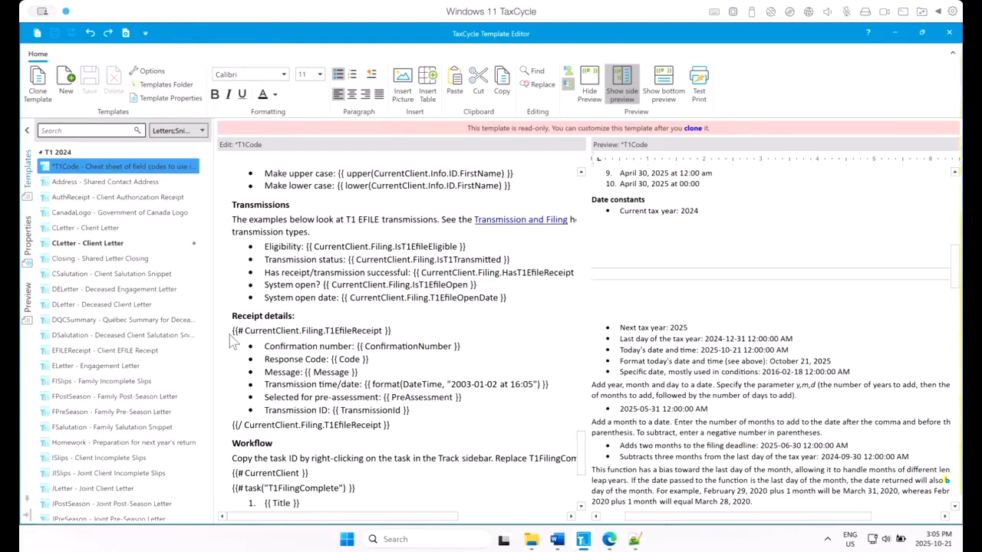
pyautogui.moveTo(235, 338); pyautogui.dragTo(411, 338)
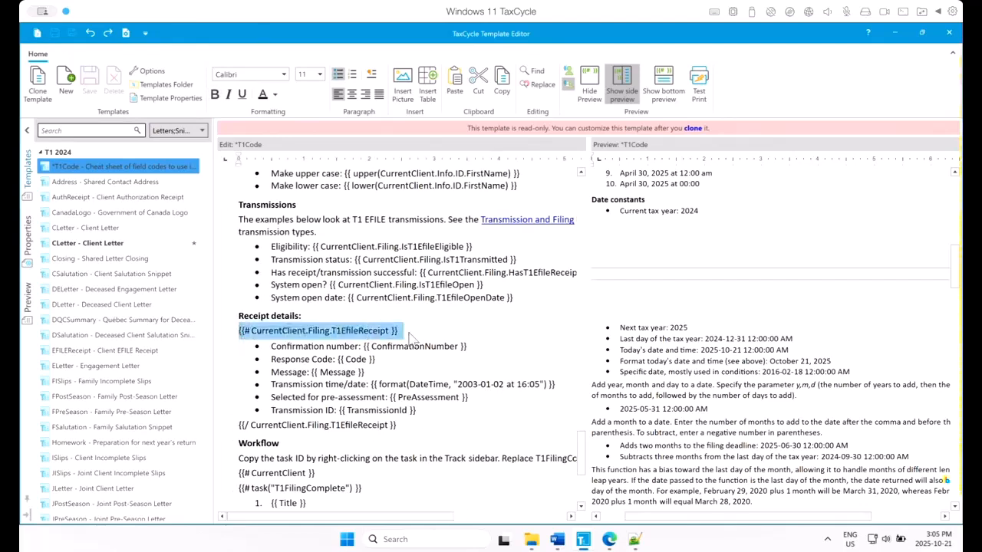
pyautogui.click(328, 337)
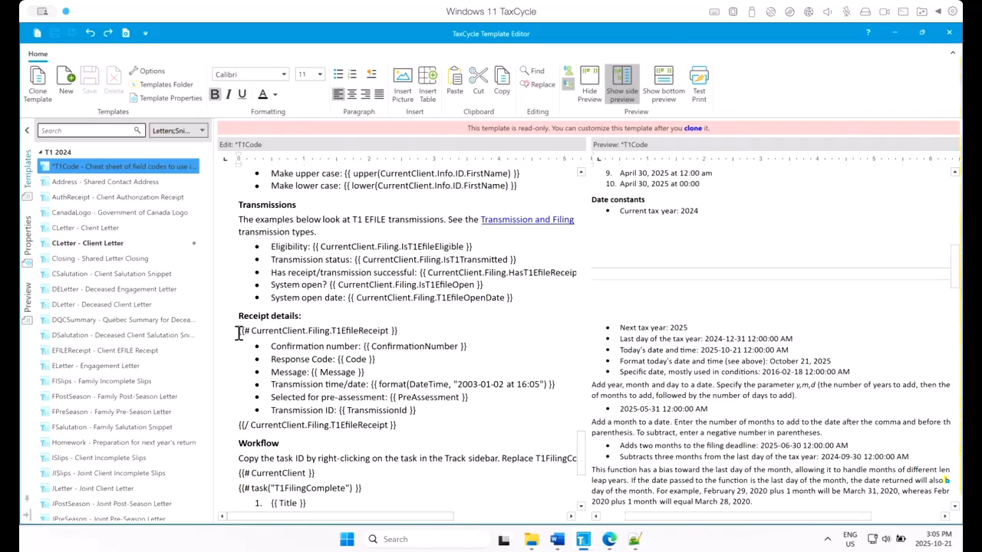
pyautogui.moveTo(238, 331); pyautogui.dragTo(398, 331)
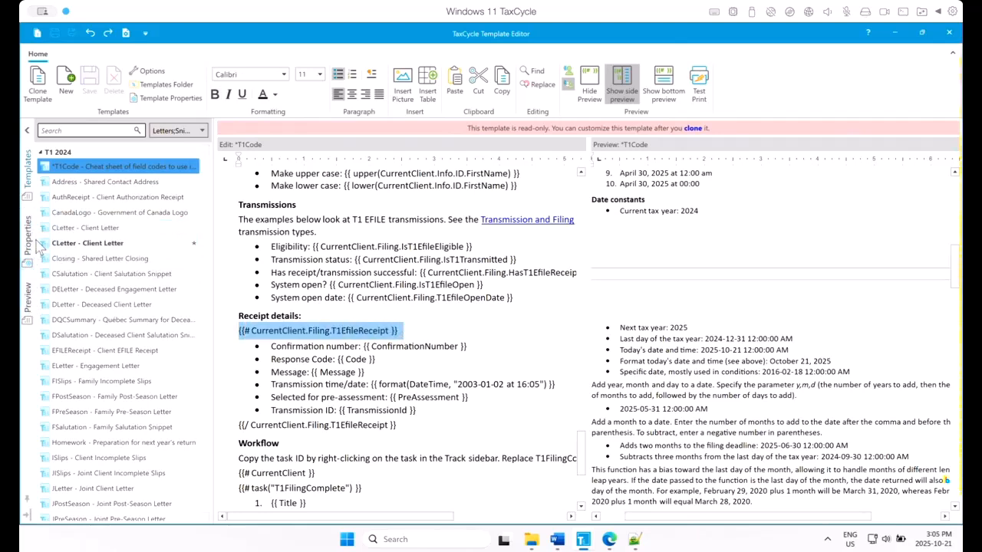
# Step: Reopen the customized BusinessAuthReminder template and collapse the template list to widen the editing area
pyautogui.scroll(-8, 80, 253)
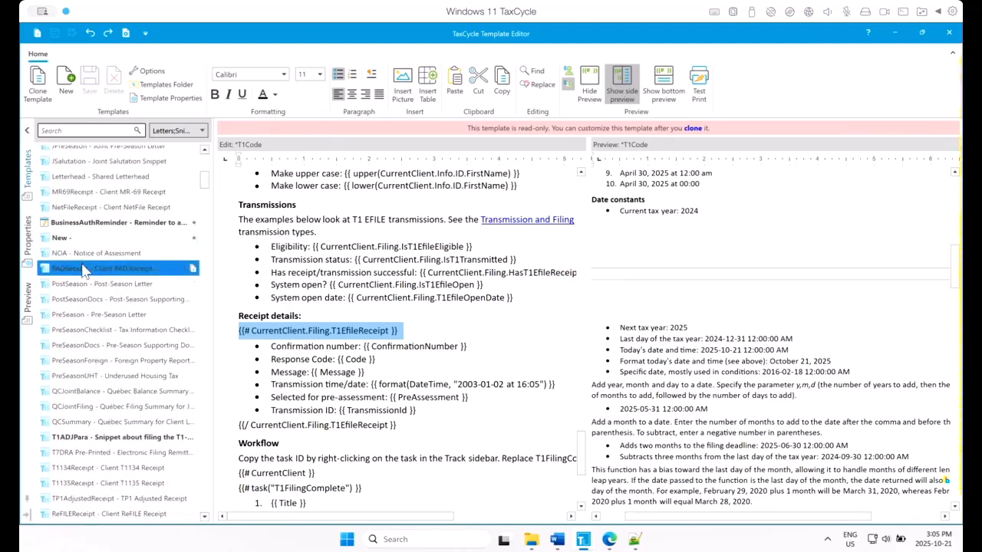
pyautogui.click(76, 239)
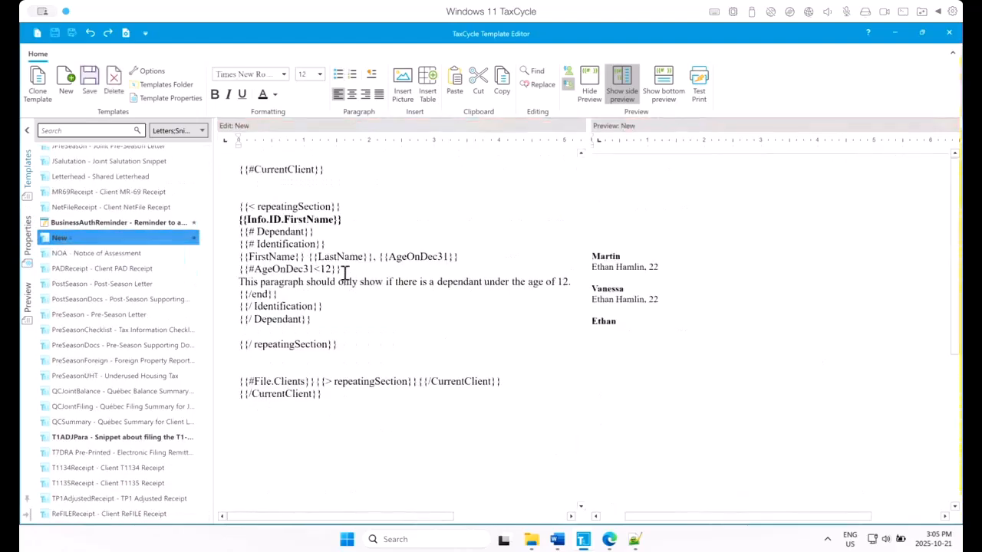
pyautogui.click(85, 225)
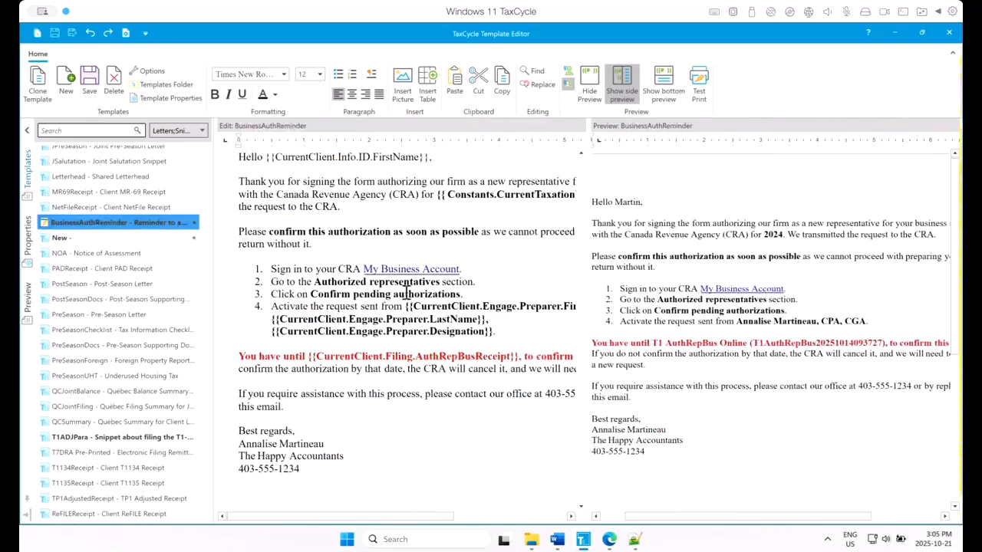
pyautogui.click(26, 131)
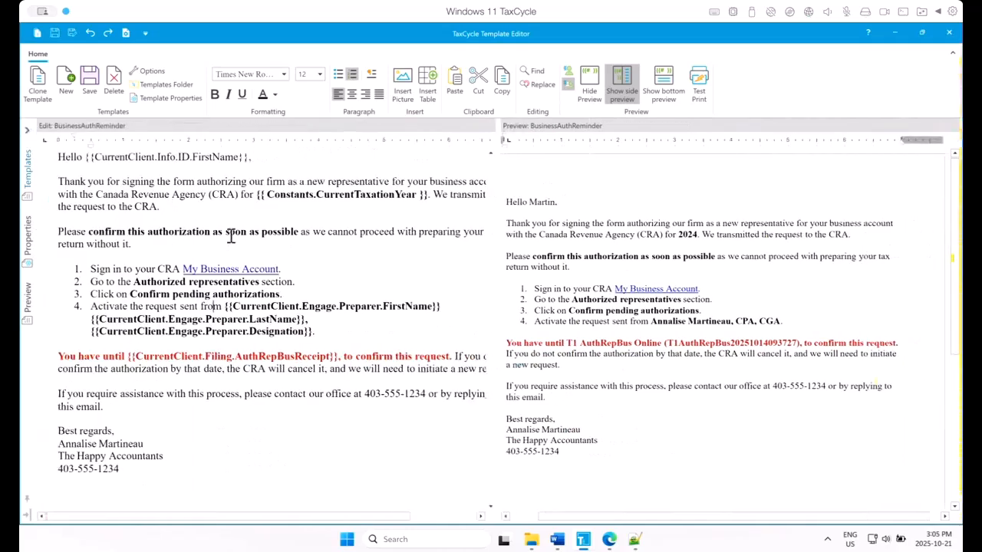
# Step: In the red deadline sentence, turn the receipt code into the opening code {{#CurrentClient.Filing.AuthRepBusReceipt}} and add the placeholder DATE right after it
pyautogui.click(142, 356)
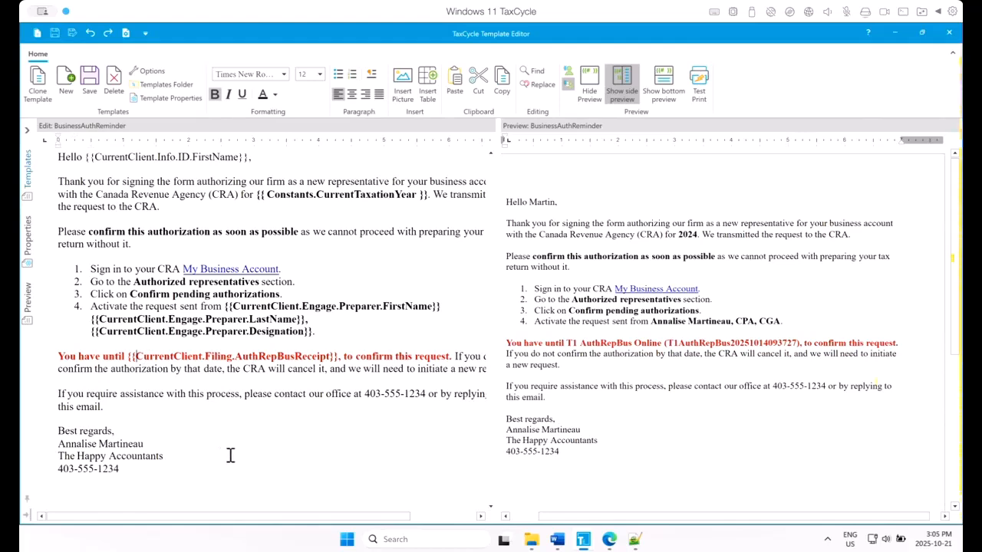
pyautogui.write('#')
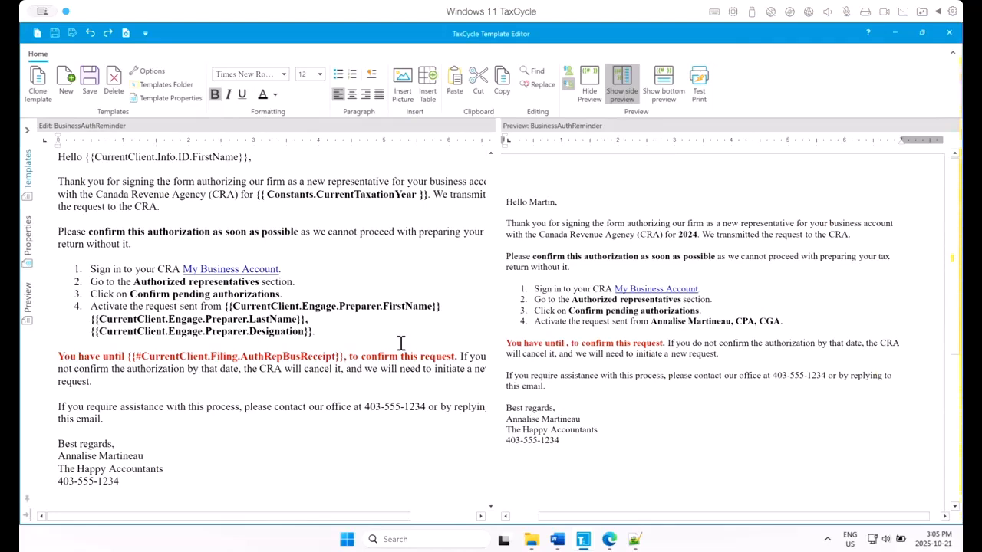
pyautogui.write('DAT')
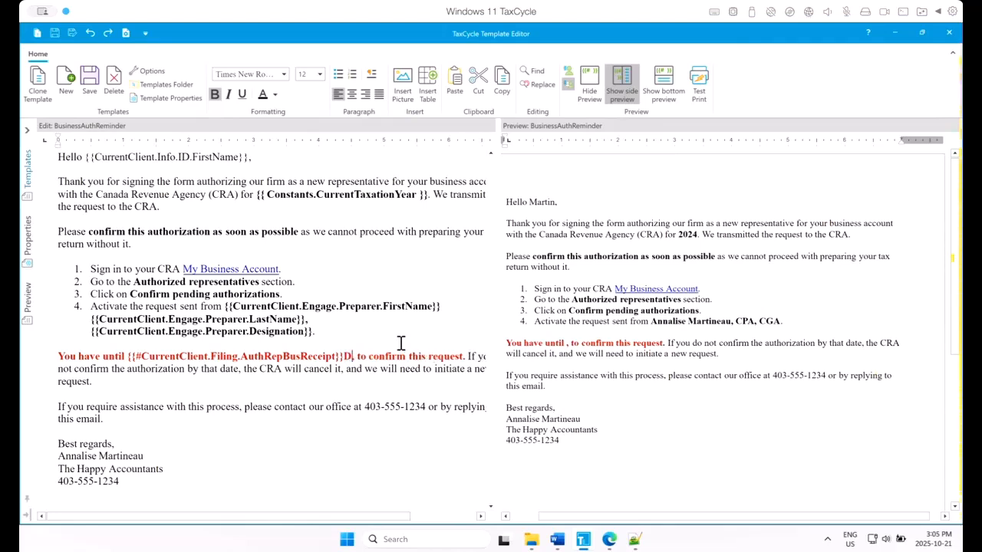
pyautogui.write('E')
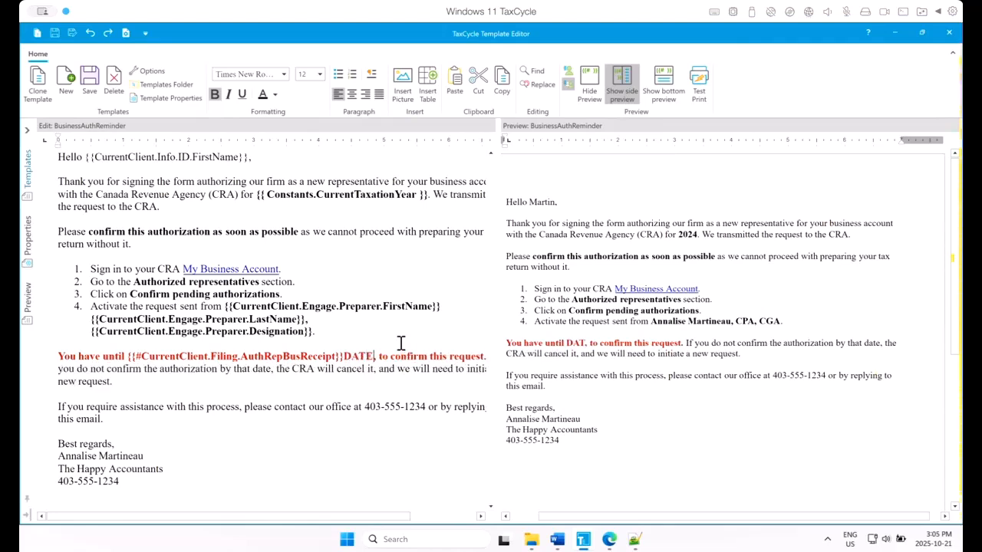
# Step: Copy the opening receipt code to just after DATE and make the copy the closing code {{/CurrentClient.Filing.AuthRepBusReceipt}}
pyautogui.moveTo(128, 356); pyautogui.dragTo(351, 351)
pyautogui.hotkey('ctrl', 'c')
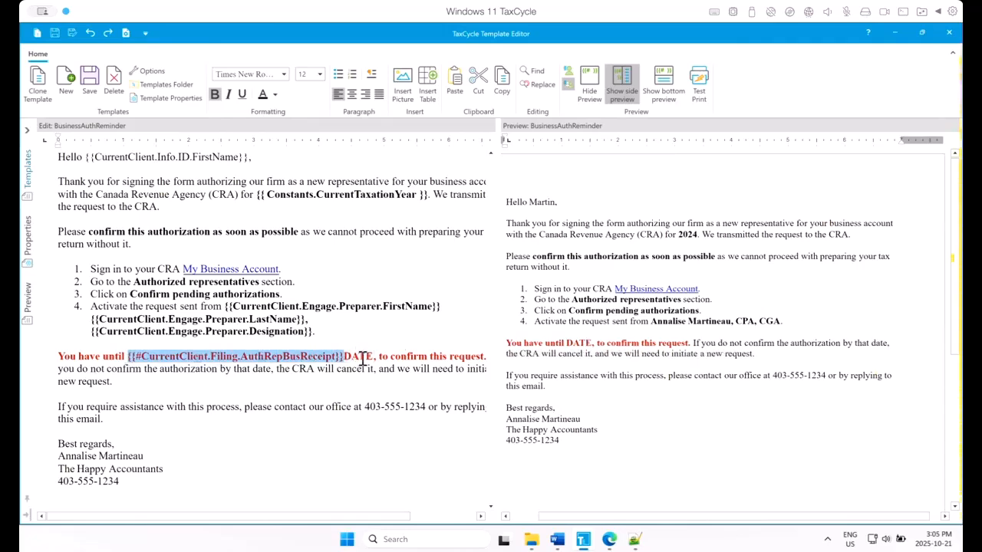
pyautogui.click(372, 356)
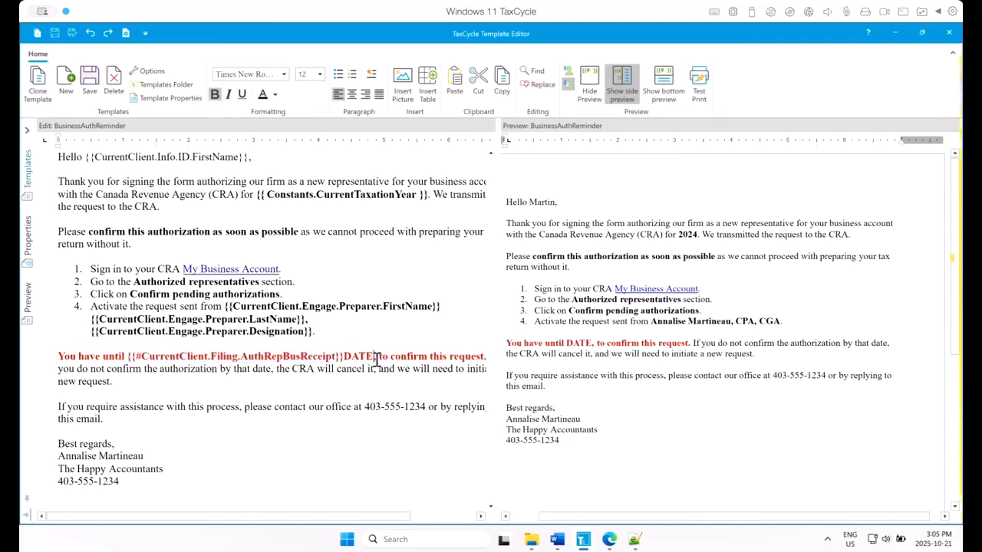
pyautogui.hotkey('ctrl', 'v')
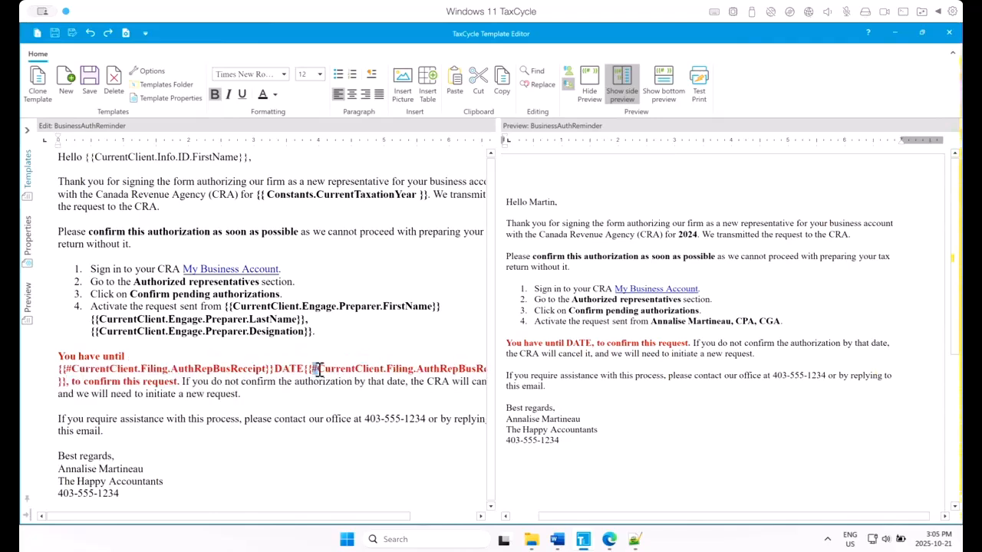
pyautogui.write('/')
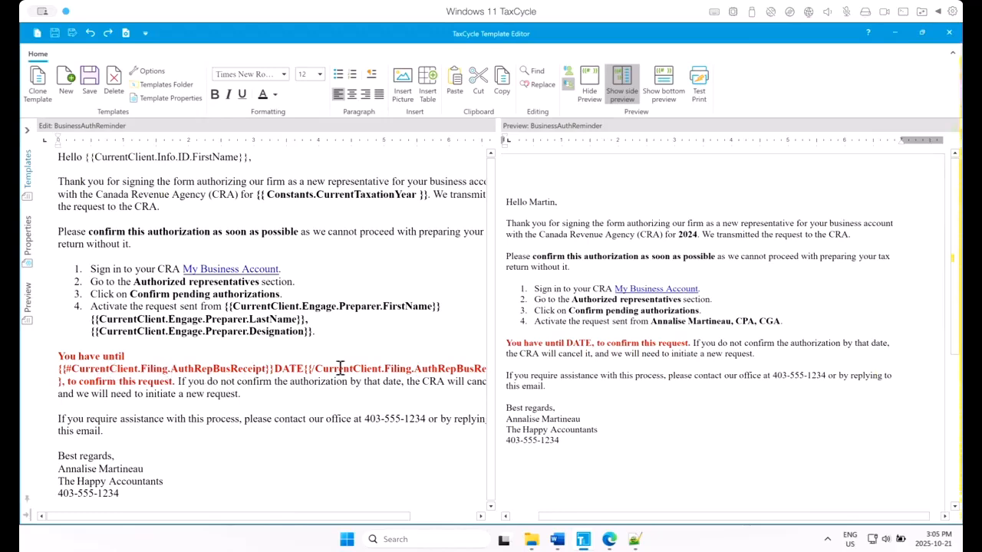
# Step: Preview the reminder with the spouse's return, switch back to the principal taxpayer's return and collapse the list of returns
pyautogui.click(27, 306)
pyautogui.click(66, 196)
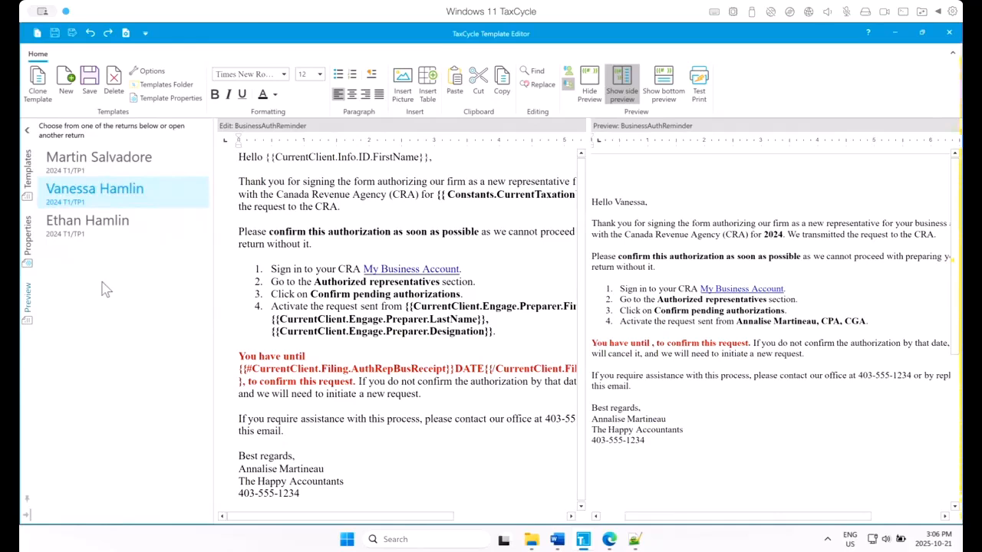
pyautogui.click(112, 163)
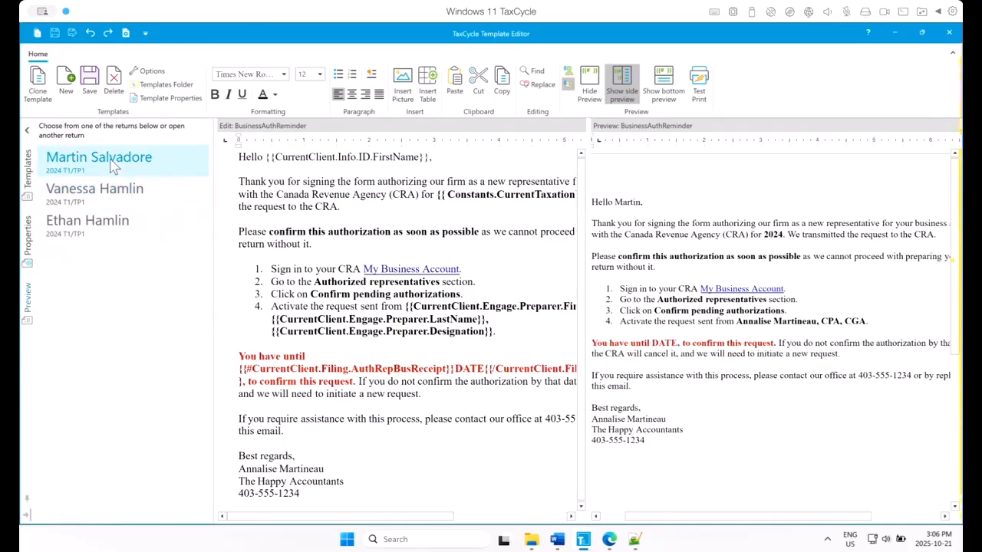
pyautogui.click(26, 131)
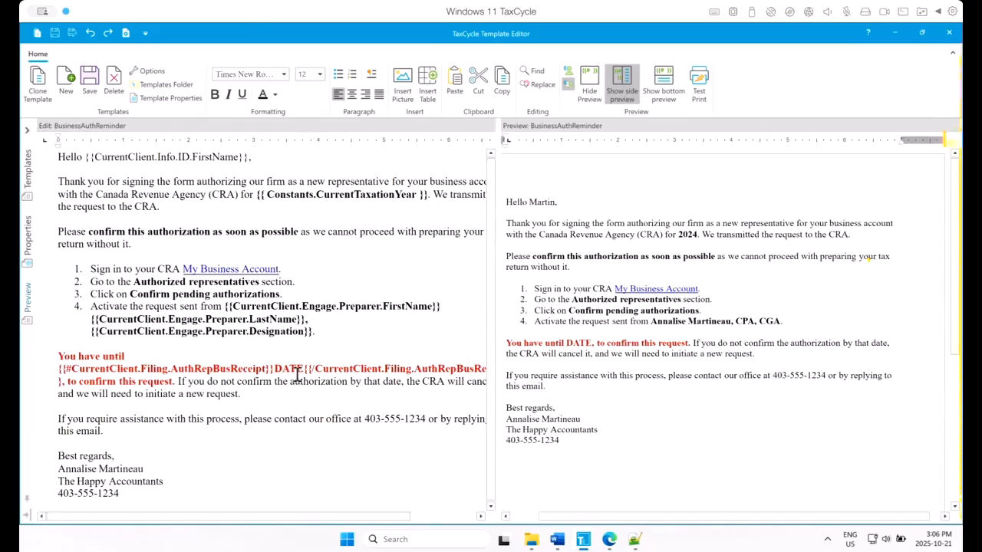
# Step: Open the T1 2024 T1Code cheat sheet and copy the transmission time/date code {{ format(DateTime, "2003-01-02 at 16:05") }} from its receipt details
pyautogui.click(28, 173)
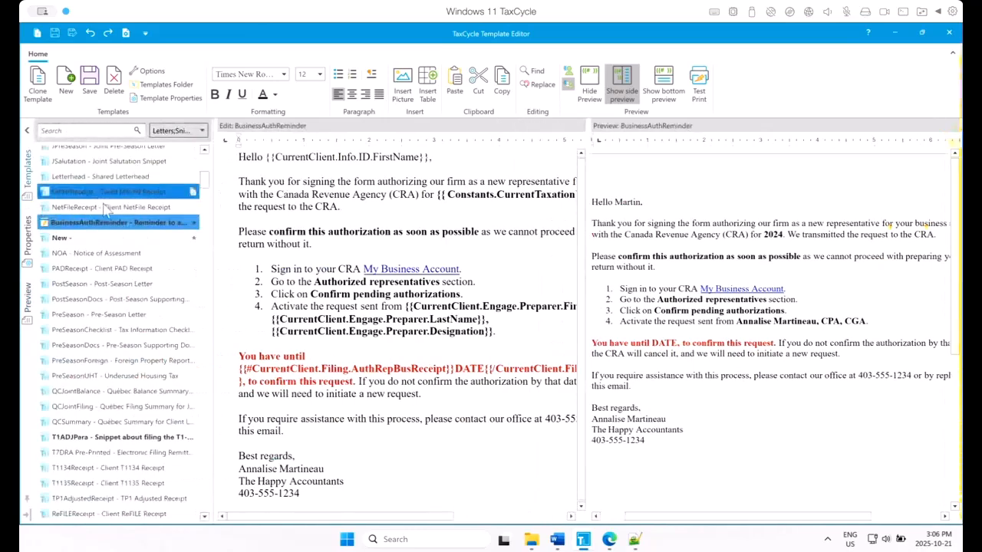
pyautogui.scroll(4, 104, 209)
pyautogui.scroll(4, 95, 218)
pyautogui.click(106, 167)
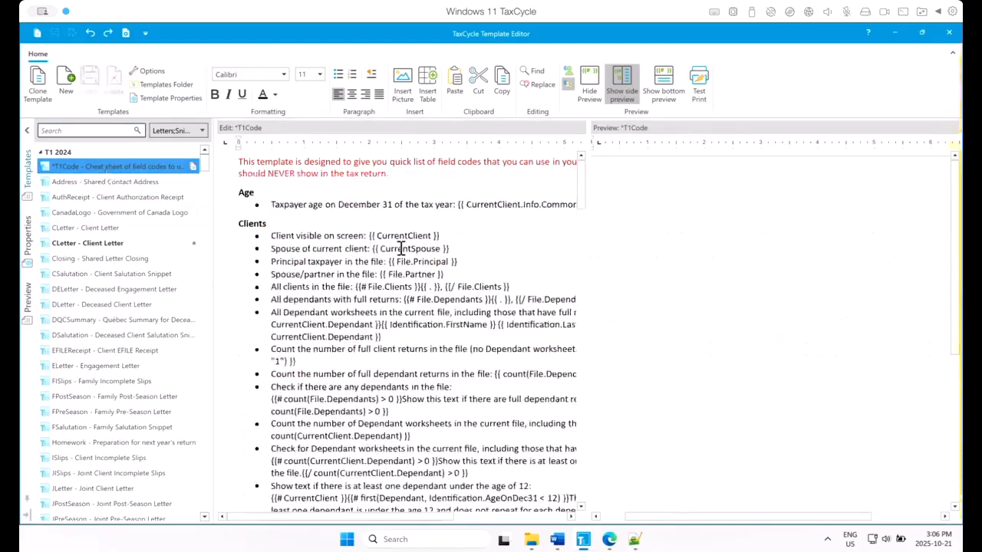
pyautogui.scroll(-15, 415, 440)
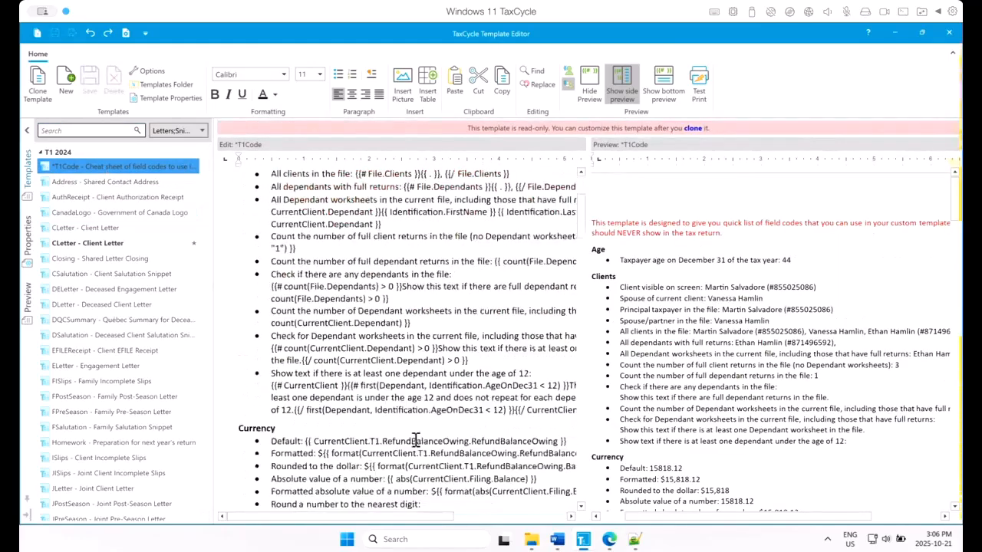
pyautogui.scroll(-15, 415, 439)
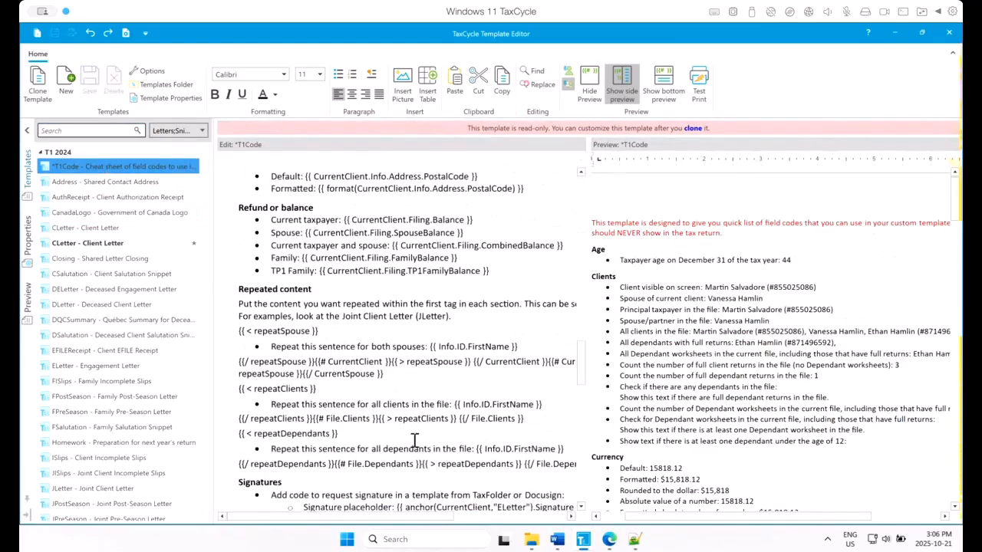
pyautogui.scroll(-5, 415, 440)
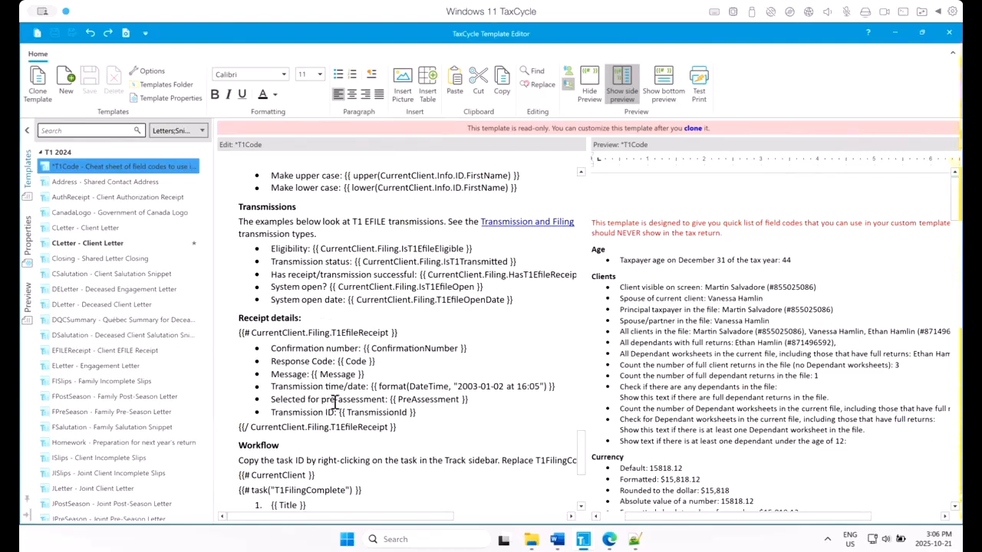
pyautogui.moveTo(371, 387); pyautogui.dragTo(560, 388)
pyautogui.hotkey('ctrl', 'c')
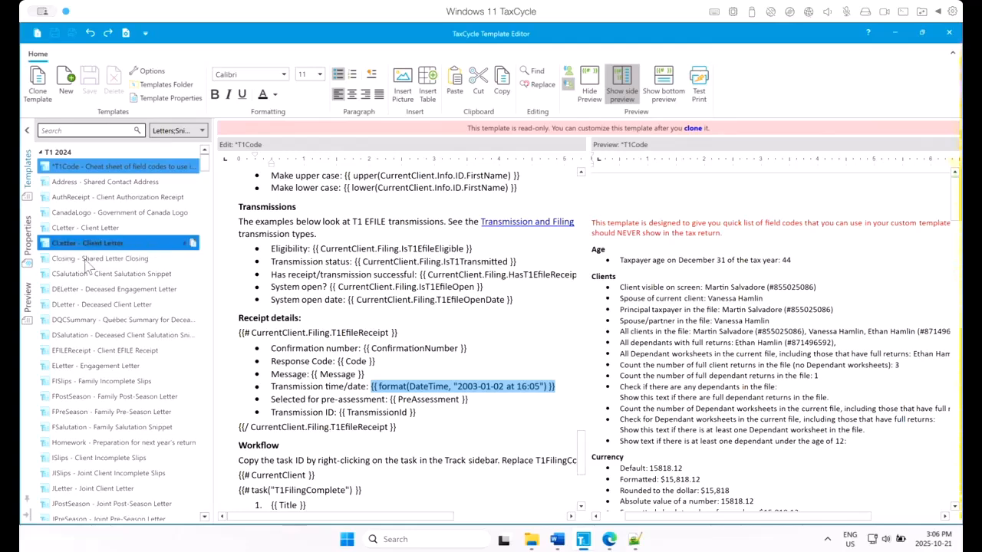
# Step: Find the customized BusinessAuthReminder template in the T1 2024 list and reopen it for editing
pyautogui.scroll(-10, 82, 392)
pyautogui.scroll(-20, 82, 390)
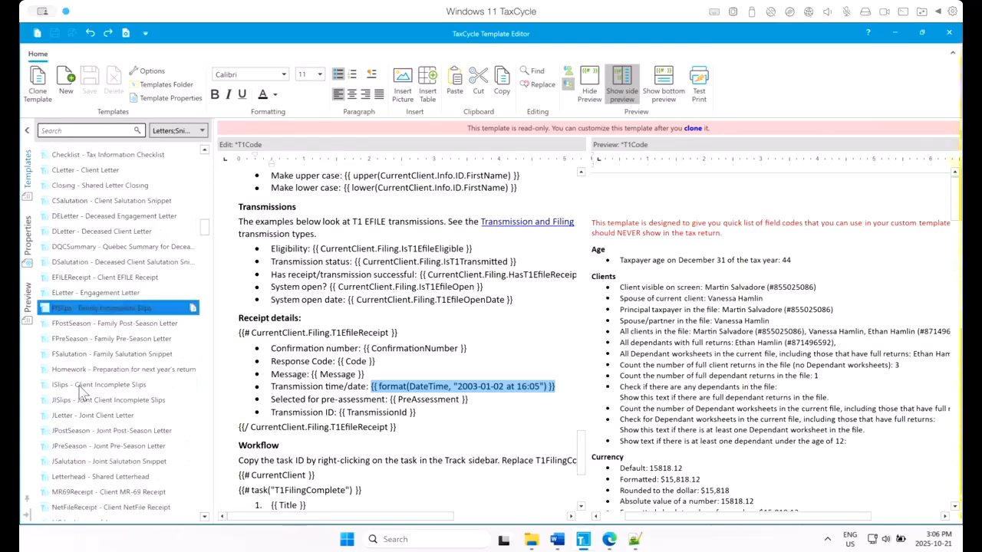
pyautogui.scroll(-6, 82, 384)
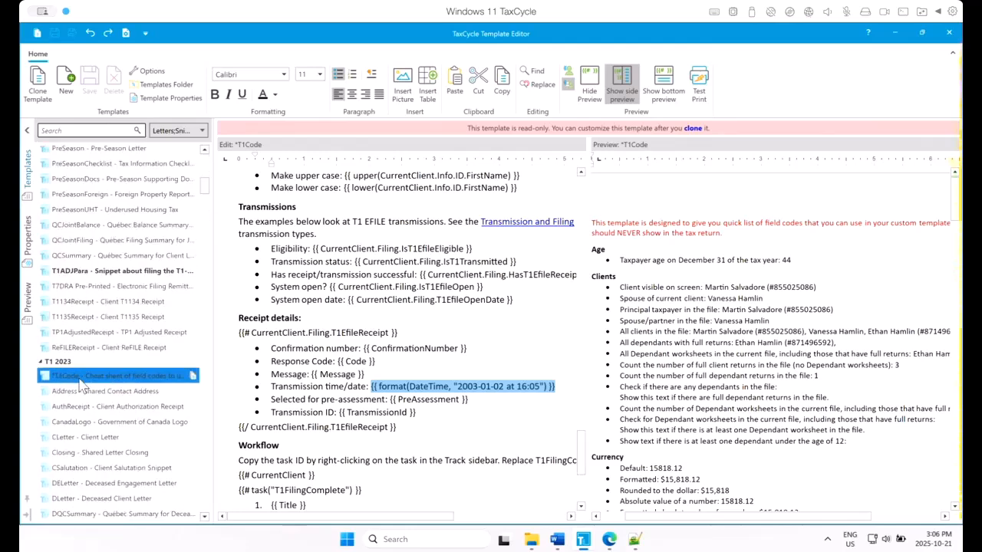
pyautogui.click(107, 188)
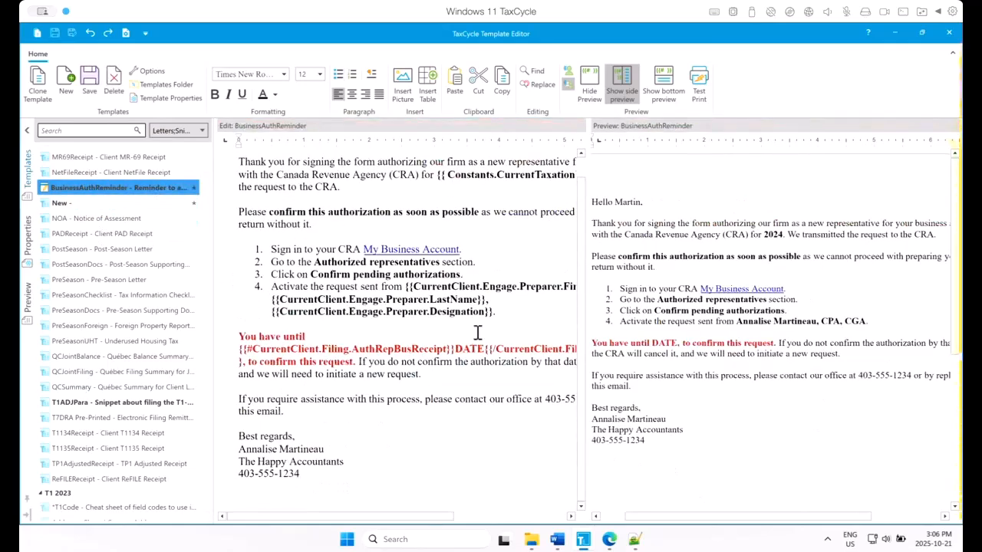
# Step: Switch to Notepad++, replace its text with the copied date code, copy it as plain text and return to the template editor
pyautogui.click(635, 540)
pyautogui.click(531, 271)
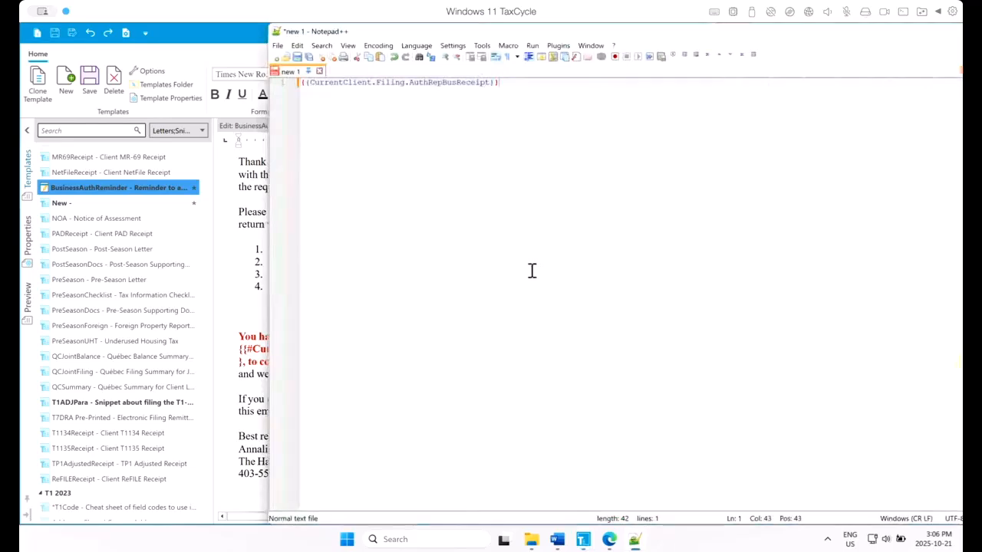
pyautogui.hotkey('ctrl', 'a')
pyautogui.hotkey('ctrl', 'v')
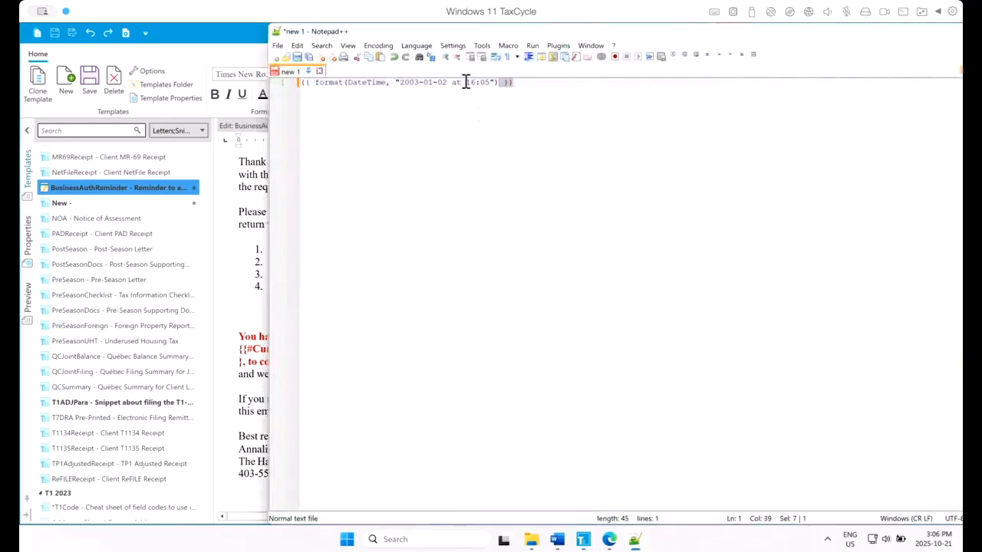
pyautogui.moveTo(510, 82); pyautogui.dragTo(280, 84)
pyautogui.click(250, 320)
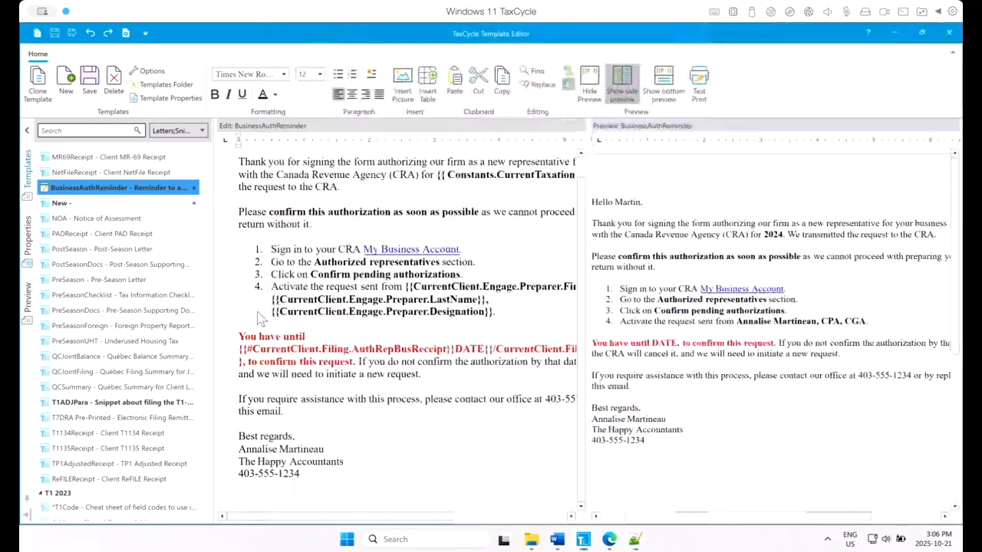
# Step: Replace the DATE placeholder in the red deadline sentence with {{ format(DateTime, "2003-01-02 at 16:05") }} and refresh the preview
pyautogui.moveTo(455, 348); pyautogui.dragTo(480, 348)
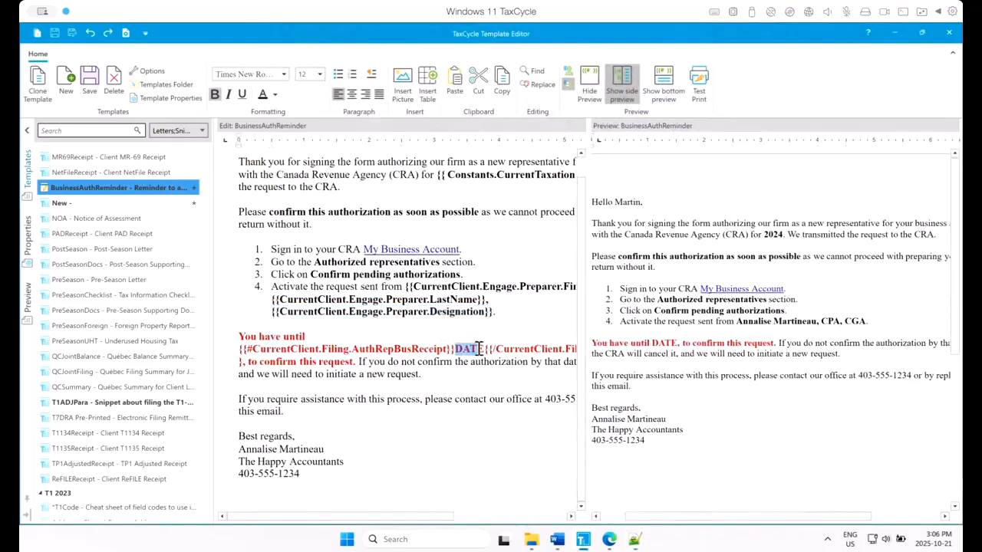
pyautogui.hotkey('ctrl', 'v')
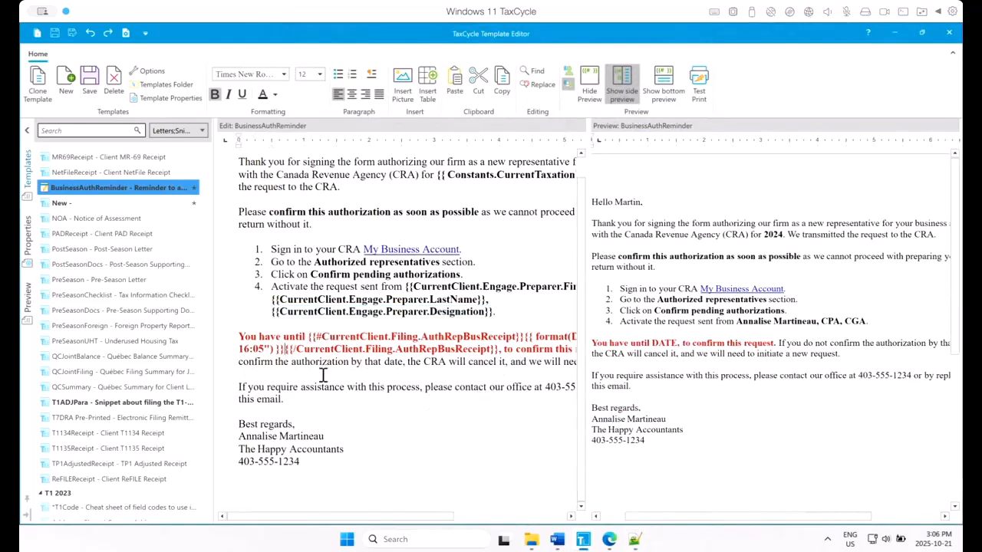
pyautogui.click(325, 375)
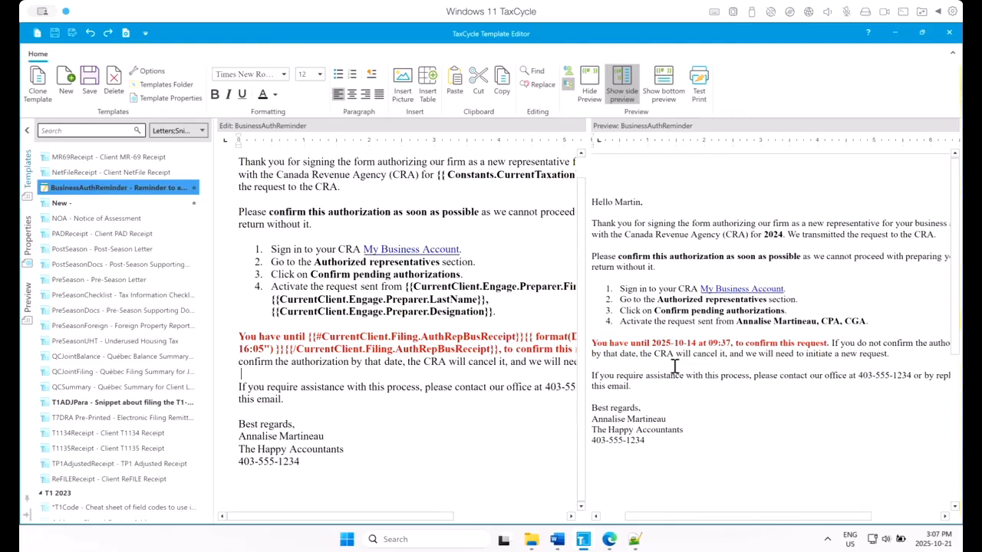
# Step: Show the preview below the editor and remove the "2003-01-02 at 16:05" parameter, leaving format(DateTime) in the deadline sentence
pyautogui.click(663, 85)
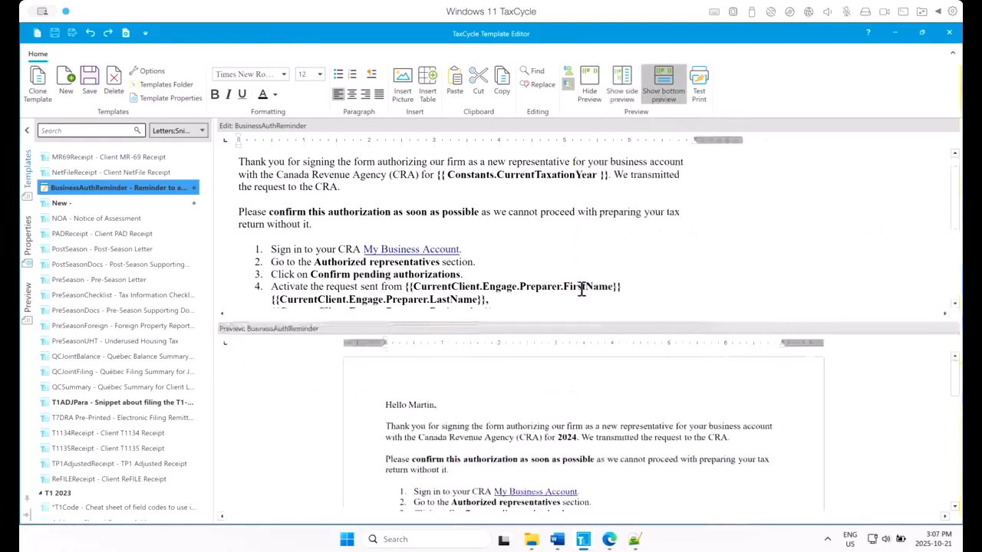
pyautogui.scroll(-1, 455, 228)
pyautogui.scroll(-3, 455, 229)
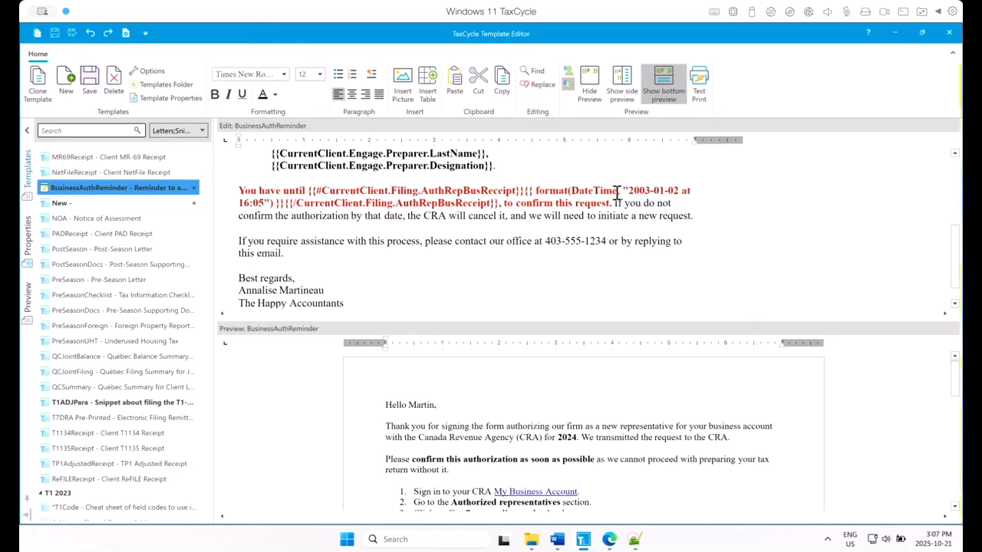
pyautogui.moveTo(618, 192); pyautogui.dragTo(269, 207)
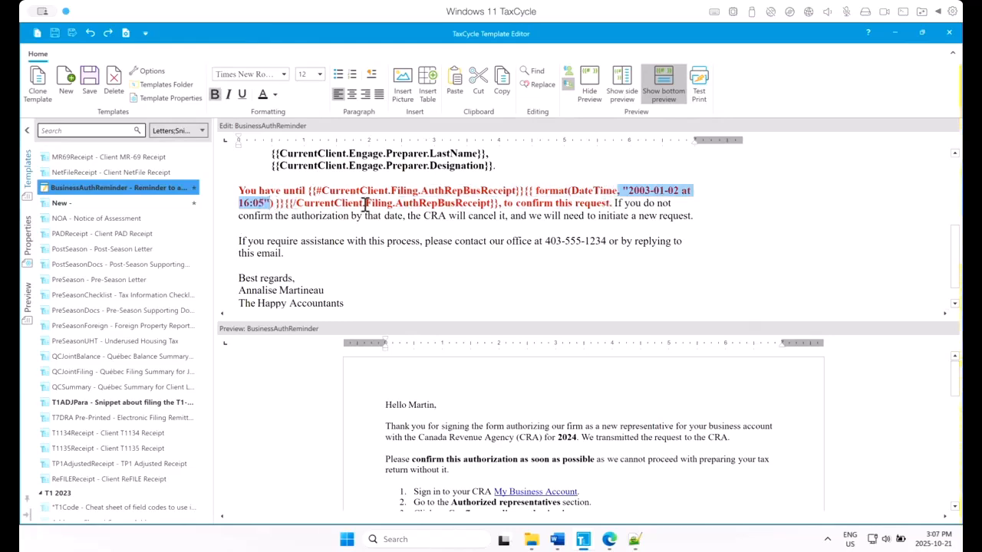
pyautogui.press('Delete')
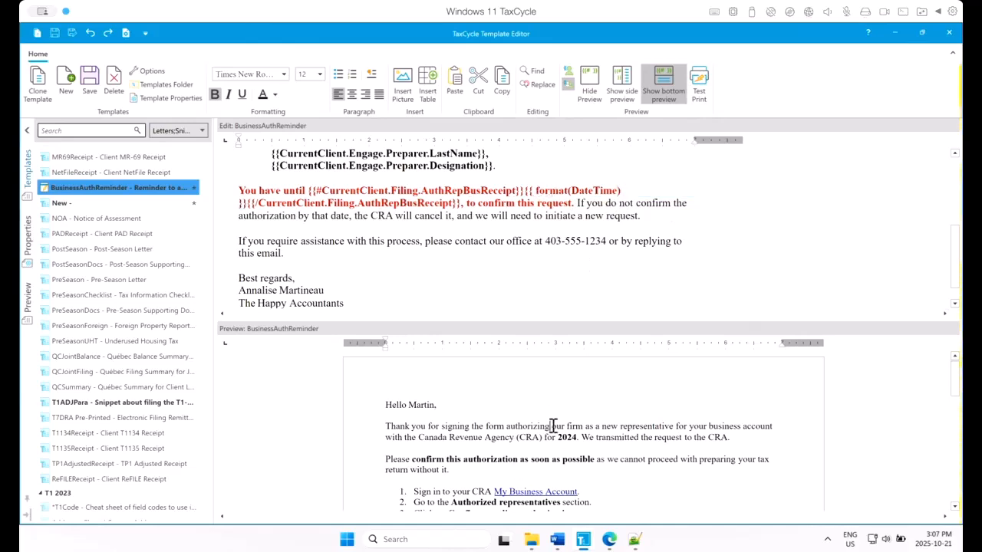
pyautogui.scroll(-3, 553, 427)
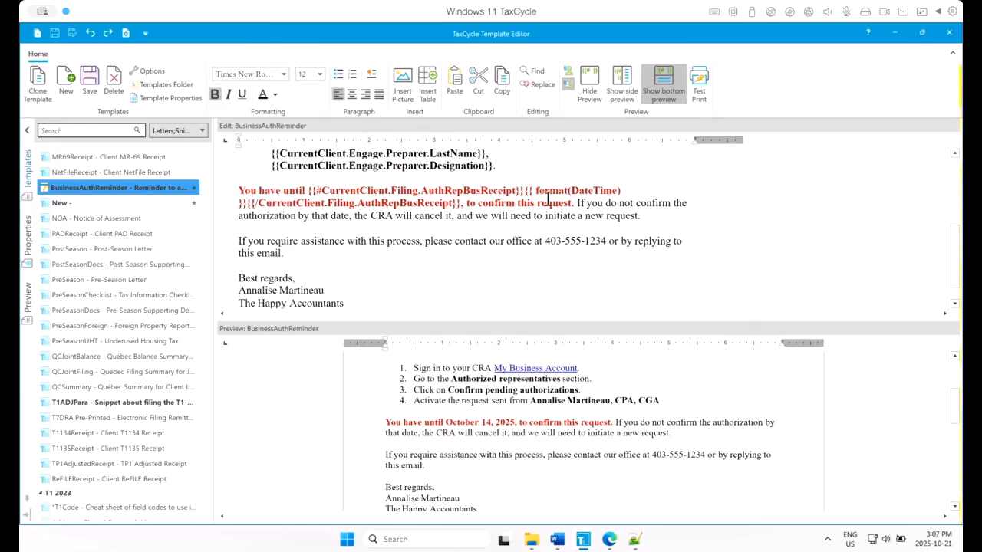
# Step: Strip the format() function from the deadline's date code so only {{ DateTime }} remains, and refresh the preview
pyautogui.moveTo(536, 190); pyautogui.dragTo(575, 191)
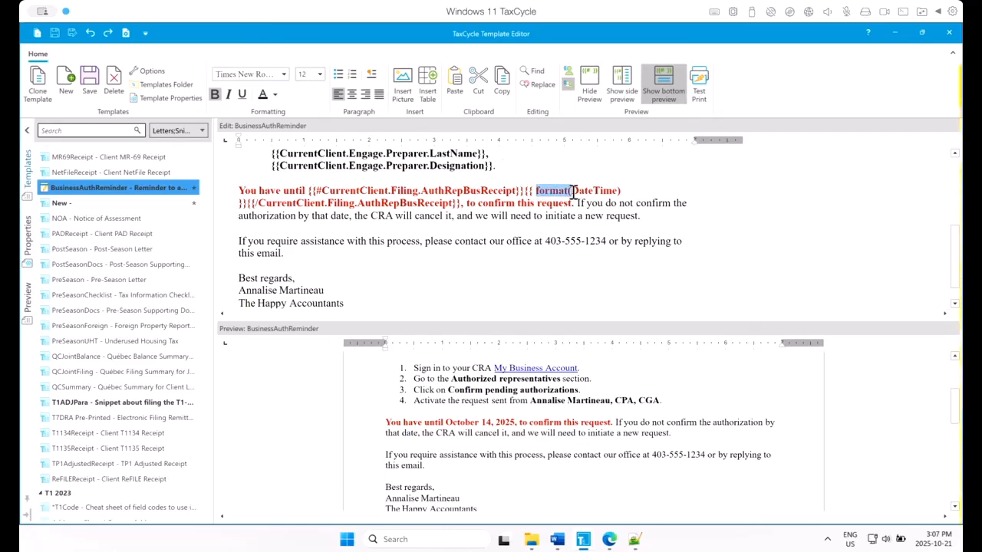
pyautogui.press('BackSpace')
pyautogui.click(591, 192)
pyautogui.press('BackSpace')
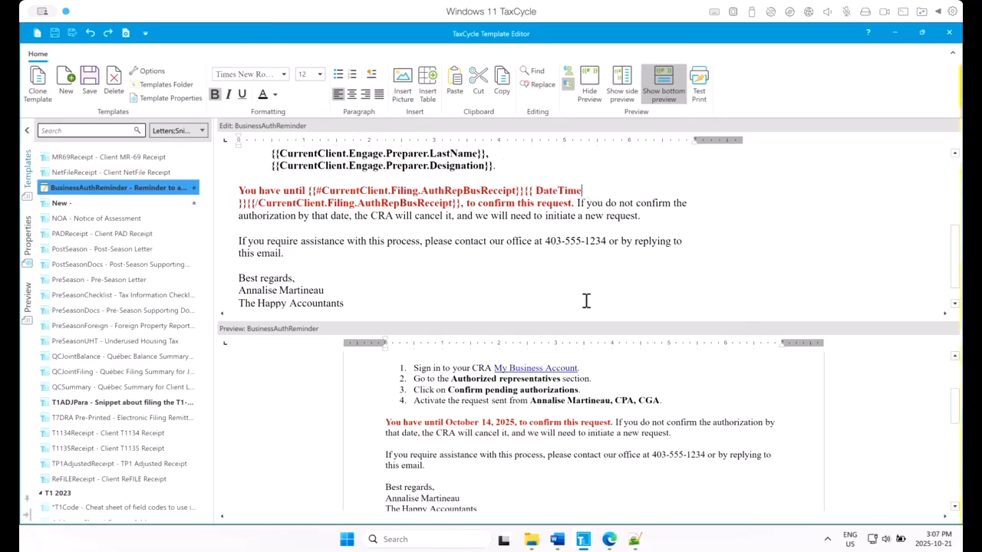
pyautogui.click(551, 442)
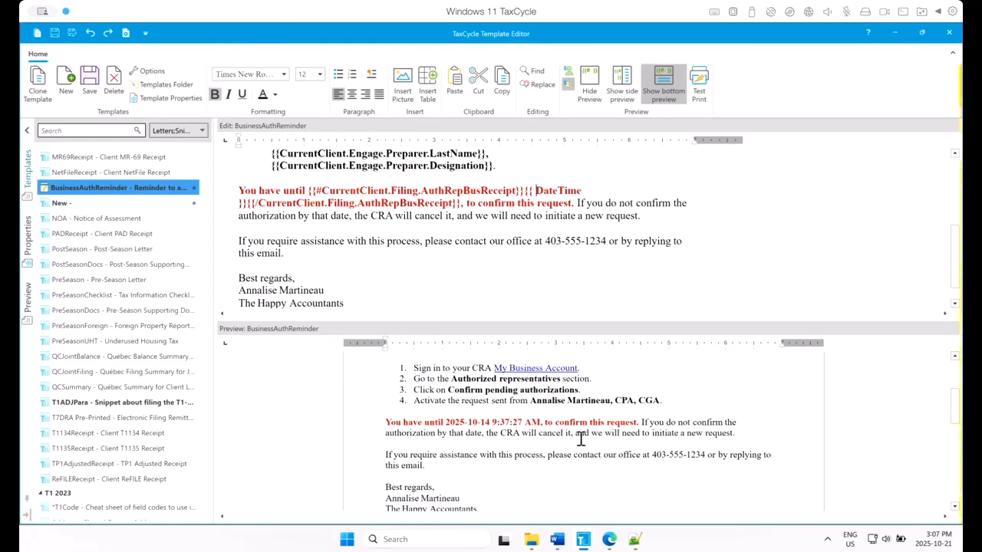
# Step: Switch to the TaxCycle help site in the browser, open the format() function topic and review its code examples through the Text section
pyautogui.click(608, 540)
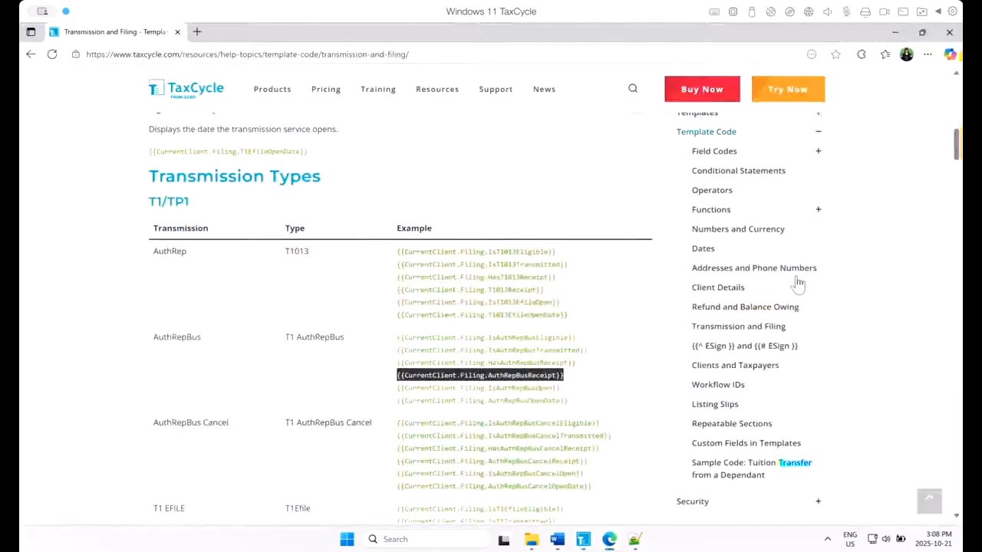
pyautogui.scroll(2, 769, 288)
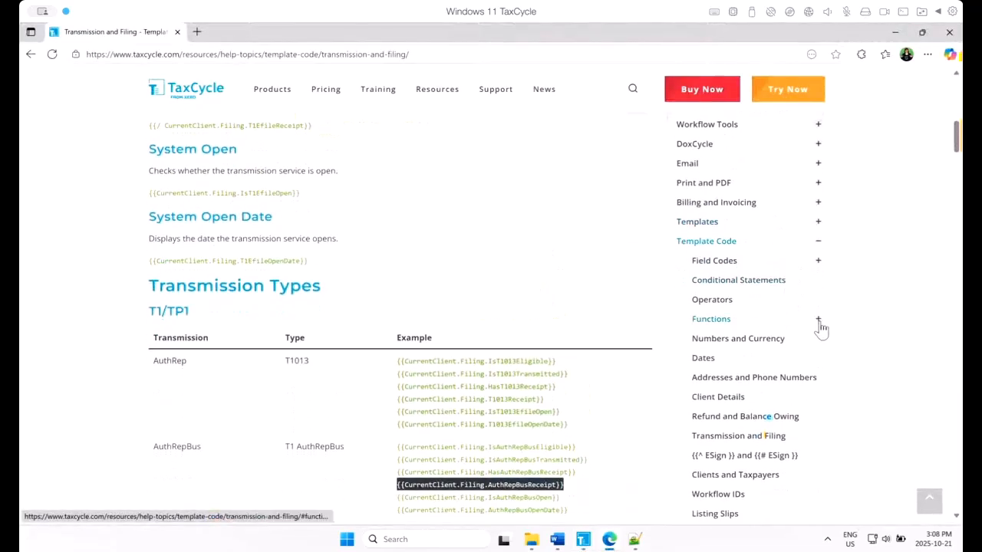
pyautogui.click(817, 322)
pyautogui.scroll(-3, 781, 362)
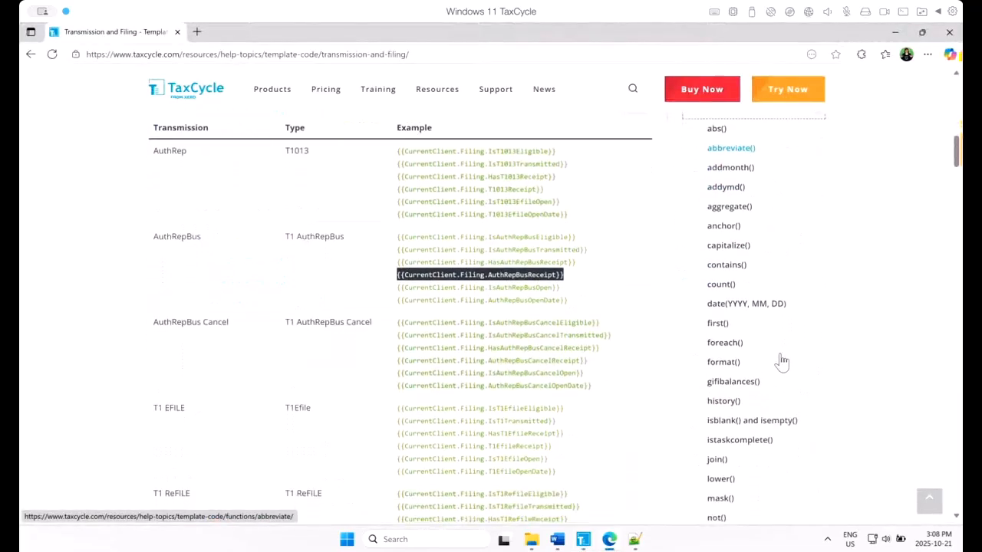
pyautogui.click(733, 365)
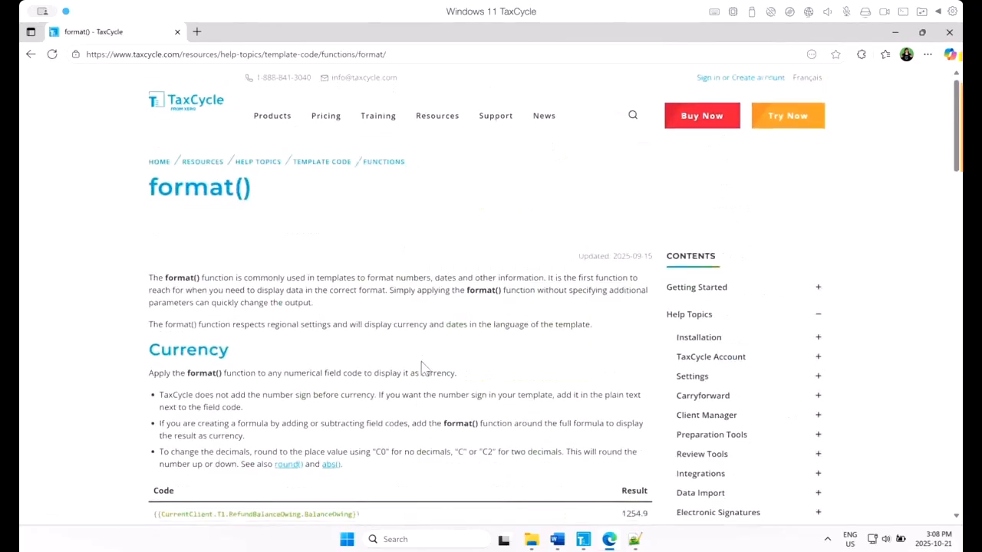
pyautogui.scroll(-2, 421, 368)
pyautogui.scroll(-4, 272, 360)
pyautogui.scroll(-3, 263, 329)
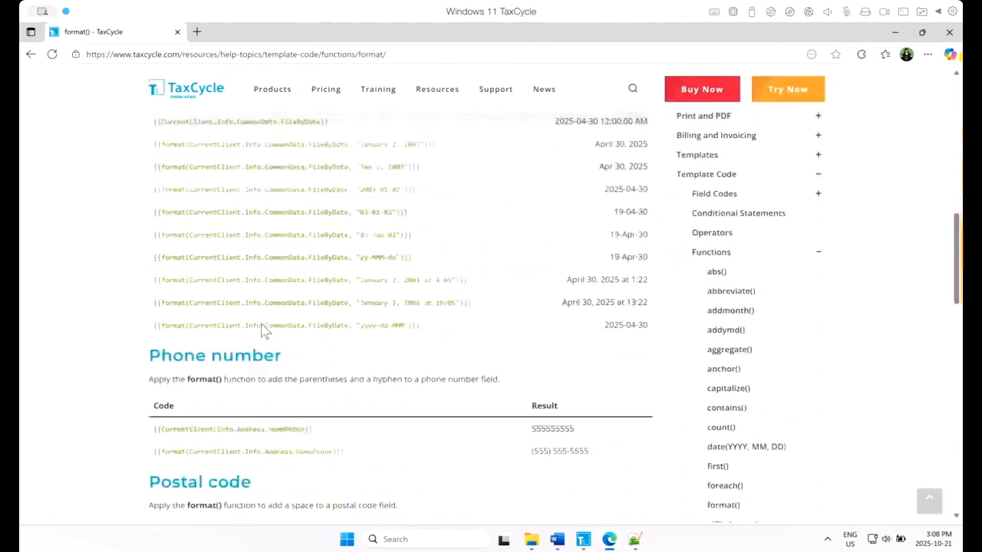
pyautogui.scroll(-1, 260, 324)
pyautogui.scroll(-3, 261, 351)
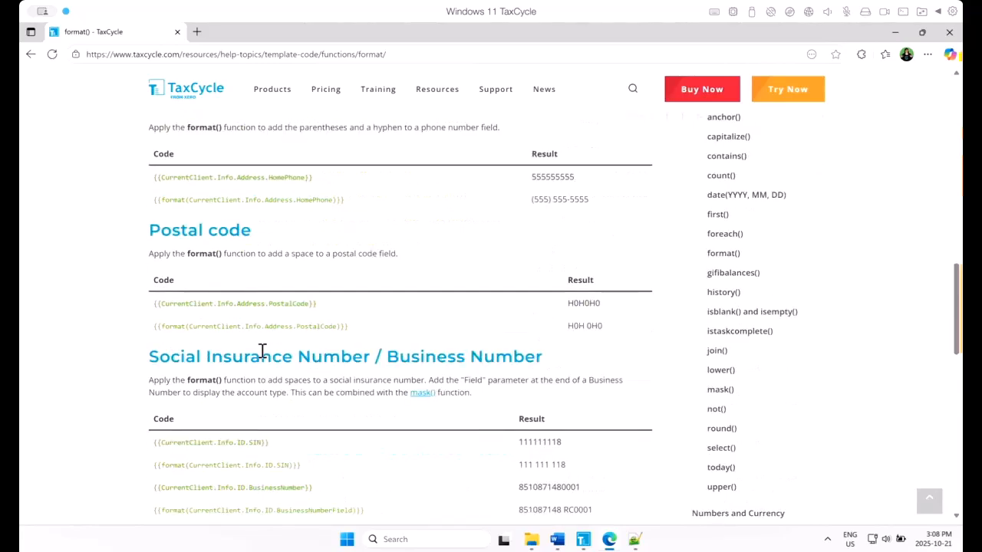
pyautogui.scroll(-2, 261, 350)
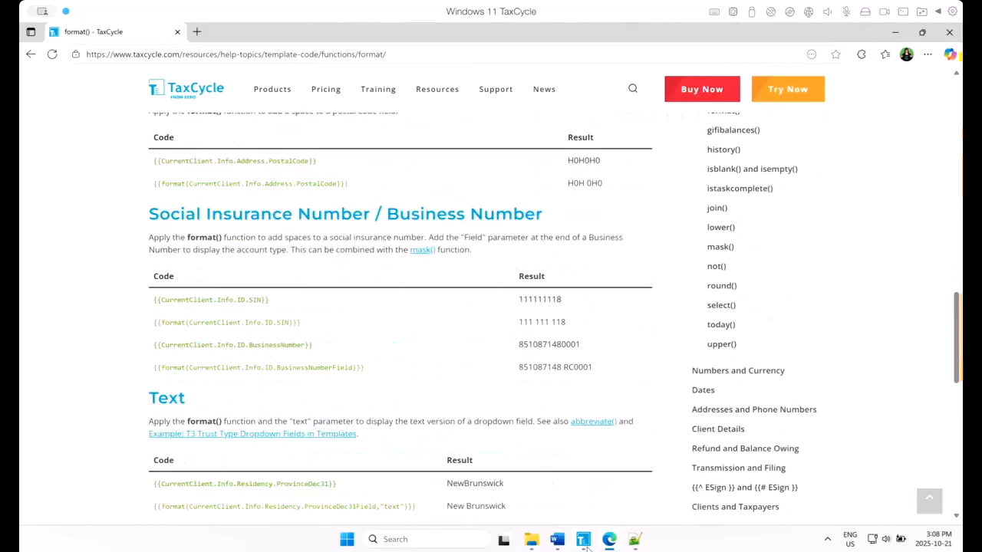
# Step: Return to the template editor, wrap DateTime in the format() function again as format(DateTime), and refresh the preview
pyautogui.moveTo(586, 544)
pyautogui.click(662, 515)
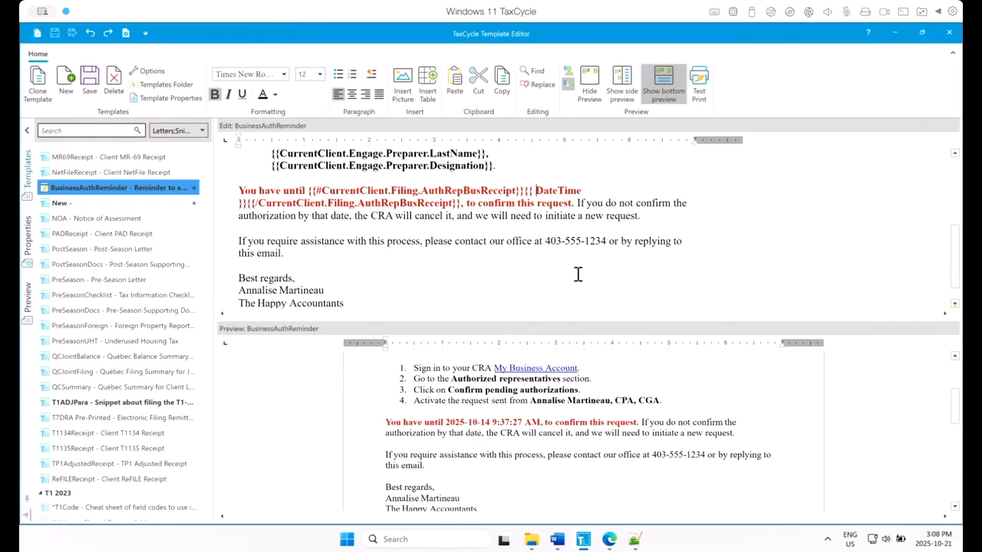
pyautogui.write('format(')
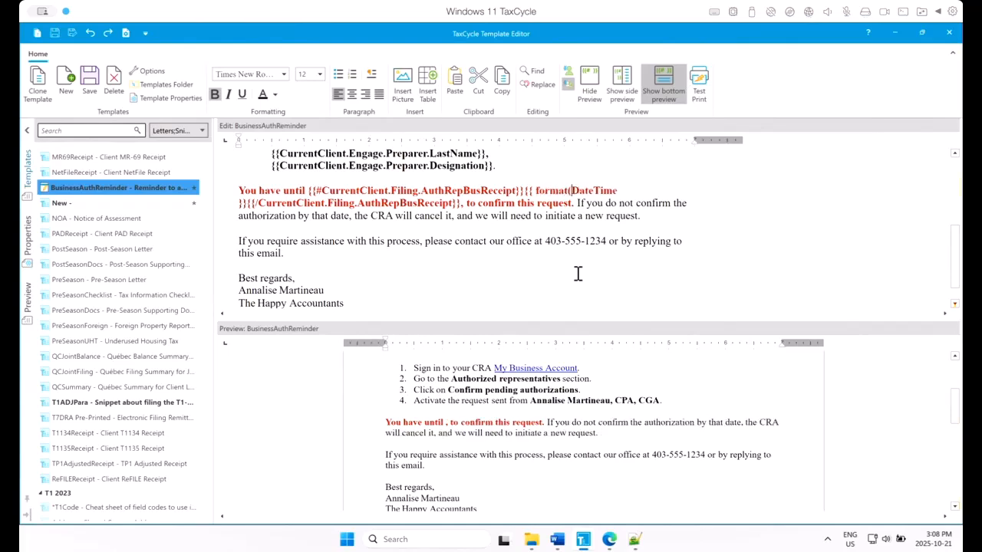
pyautogui.click(628, 190)
pyautogui.click(619, 217)
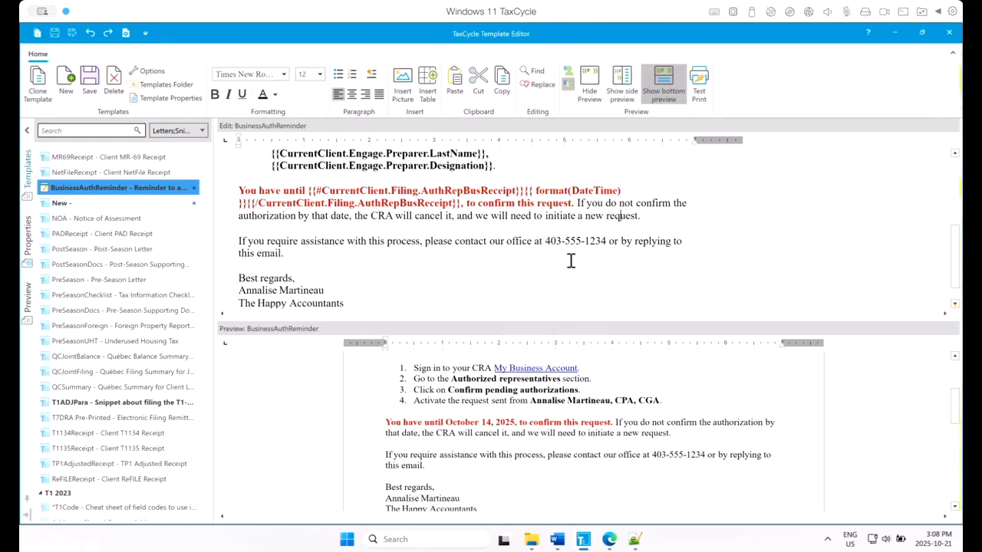
# Step: Try adding the parameter "2003-01-02 at 16:05" after DateTime in the format code, and undo the addition
pyautogui.click(620, 191)
pyautogui.write(', "2003-01-02 at 16:05"')
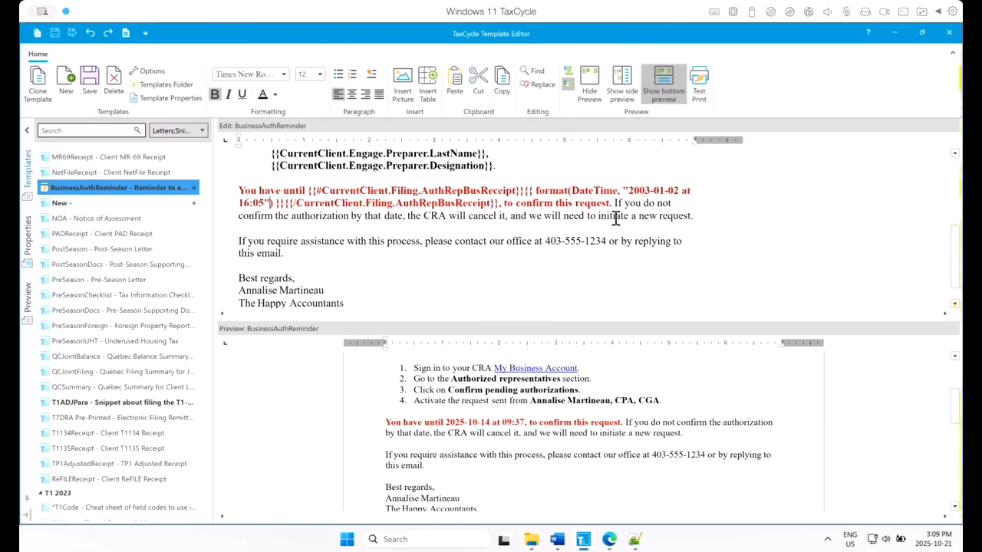
pyautogui.hotkey('ctrl', 'z')
pyautogui.scroll(10, 71, 270)
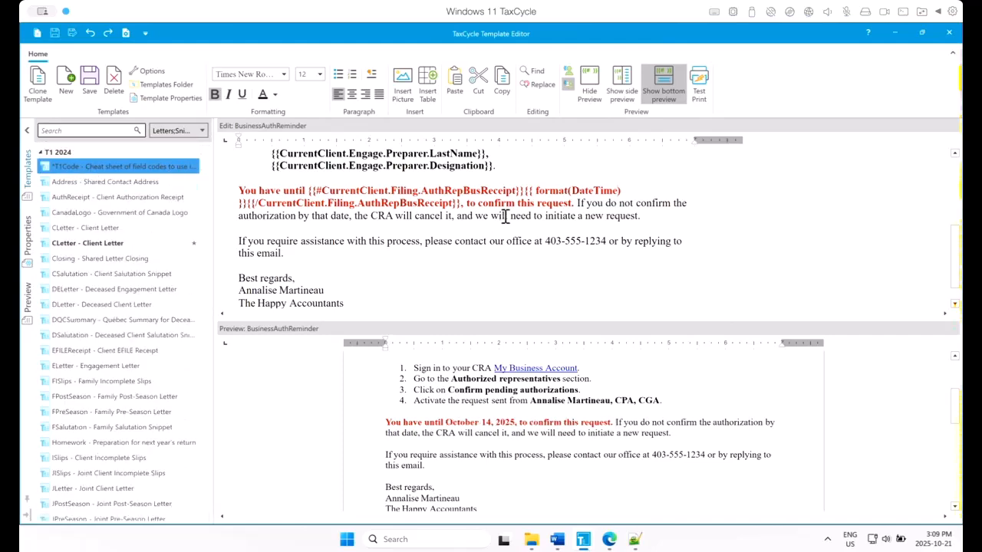
# Step: Open the T1Code cheat sheet and compare the Date formats codes with their output in the preview
pyautogui.click(100, 182)
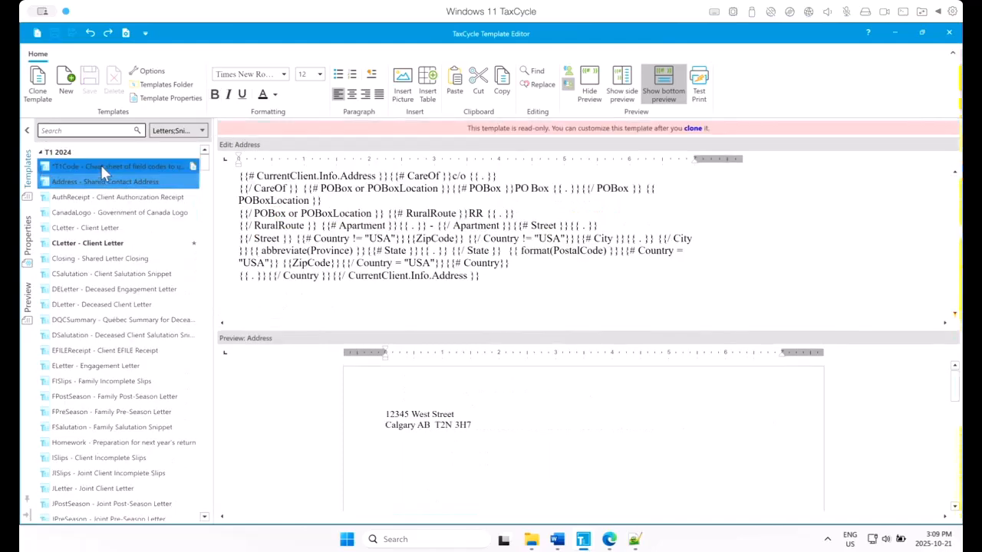
pyautogui.click(101, 168)
pyautogui.scroll(-3, 445, 249)
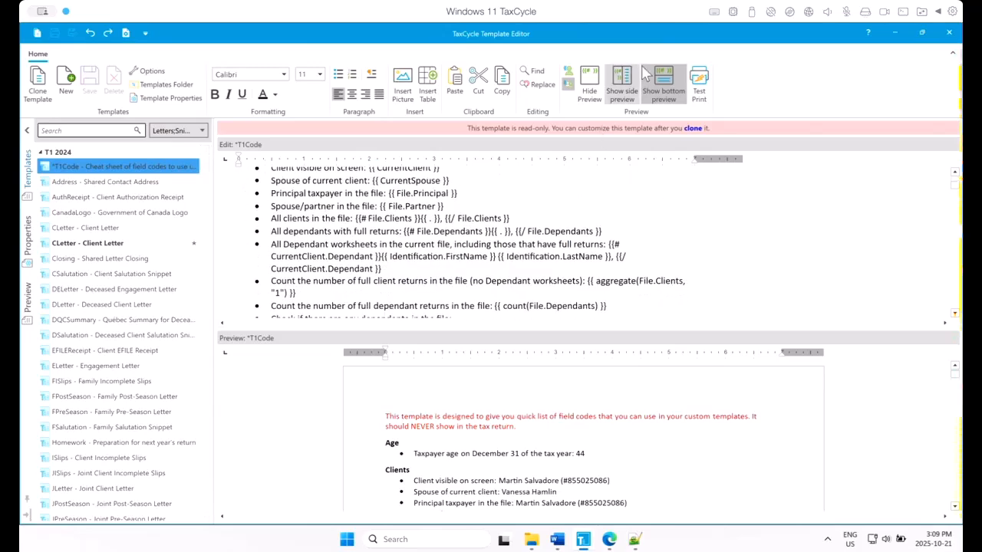
pyautogui.scroll(-4, 465, 230)
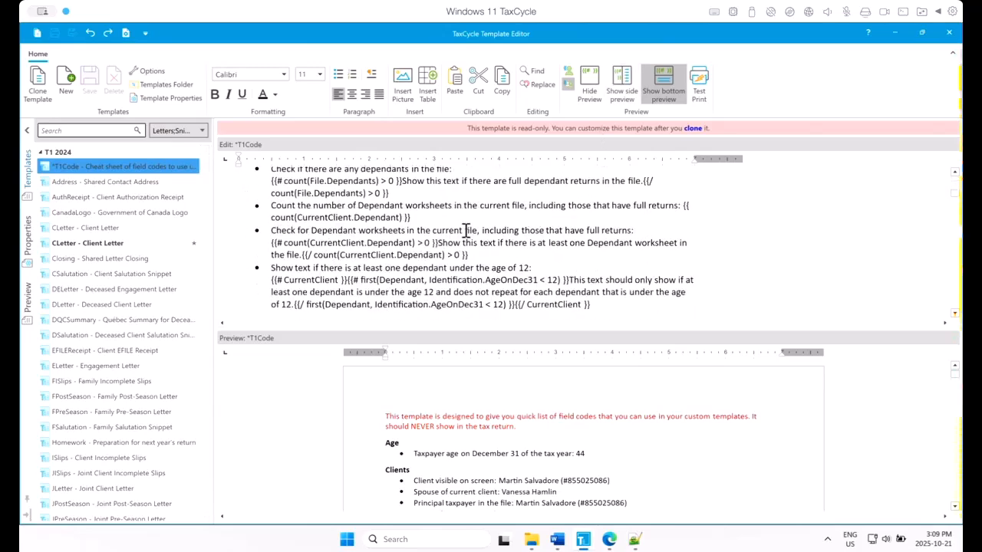
pyautogui.scroll(-12, 465, 231)
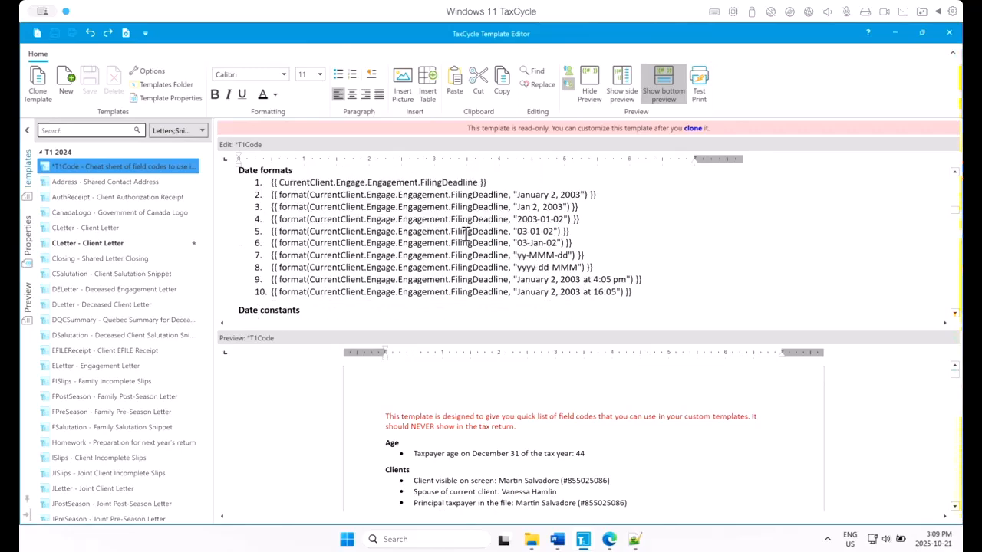
pyautogui.scroll(-5, 529, 451)
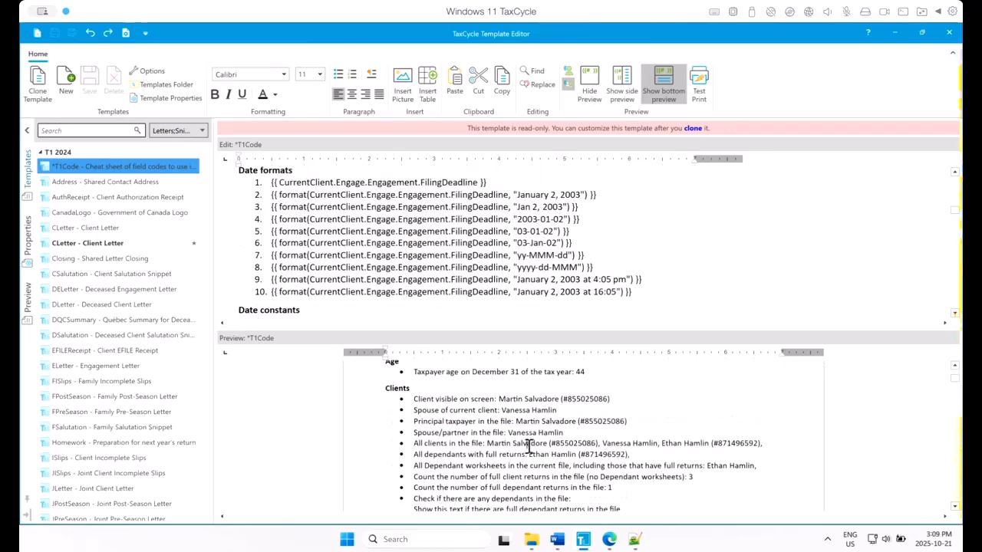
pyautogui.scroll(-8, 463, 449)
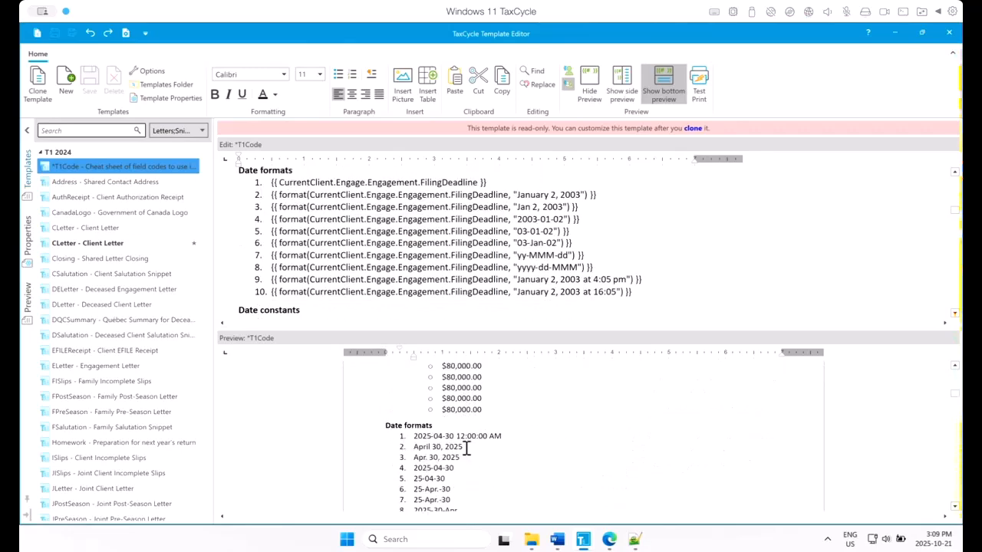
pyautogui.scroll(2, 466, 449)
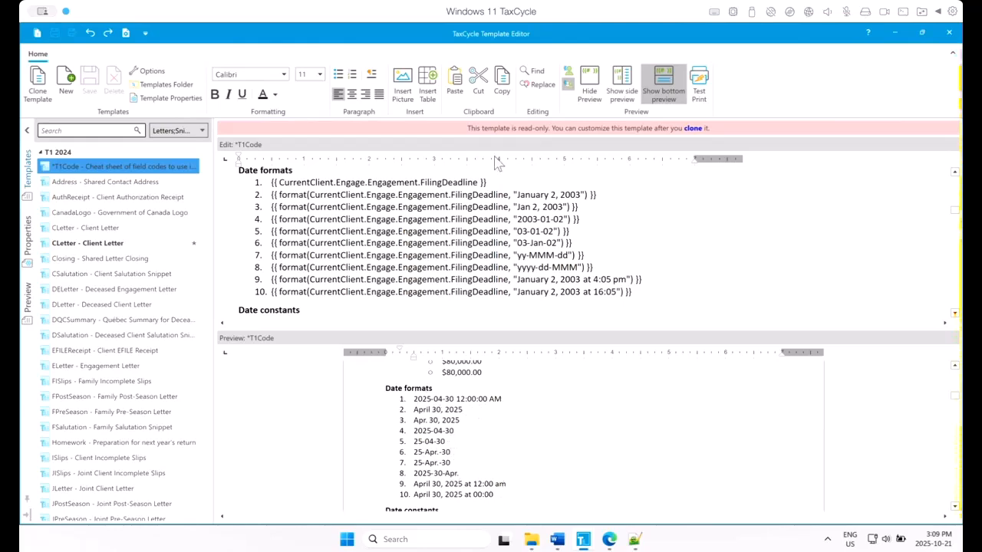
# Step: Reopen the BusinessAuthReminder template and extend the deadline by 14 days, changing its date code to format(addymd(DateTime,0,0,14))
pyautogui.scroll(-6, 138, 412)
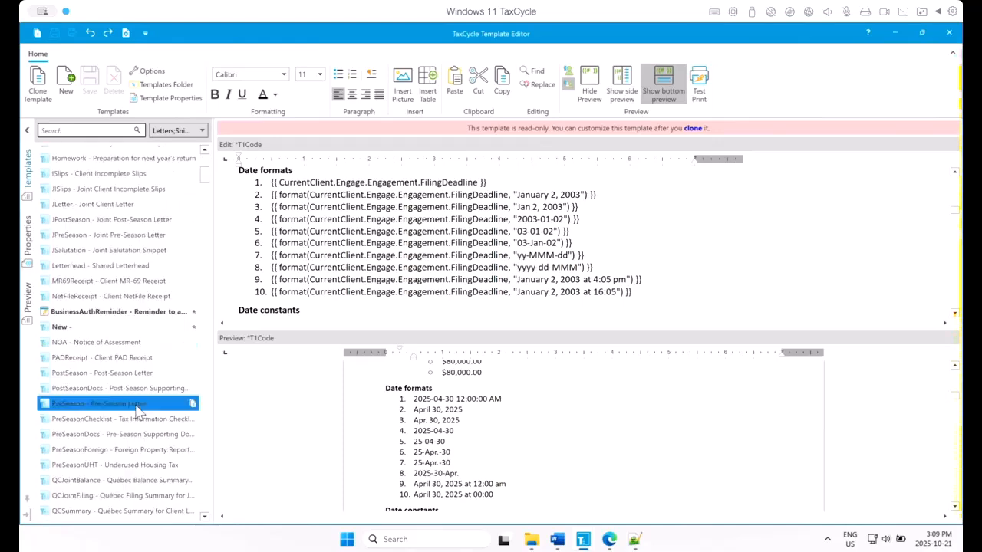
pyautogui.click(109, 312)
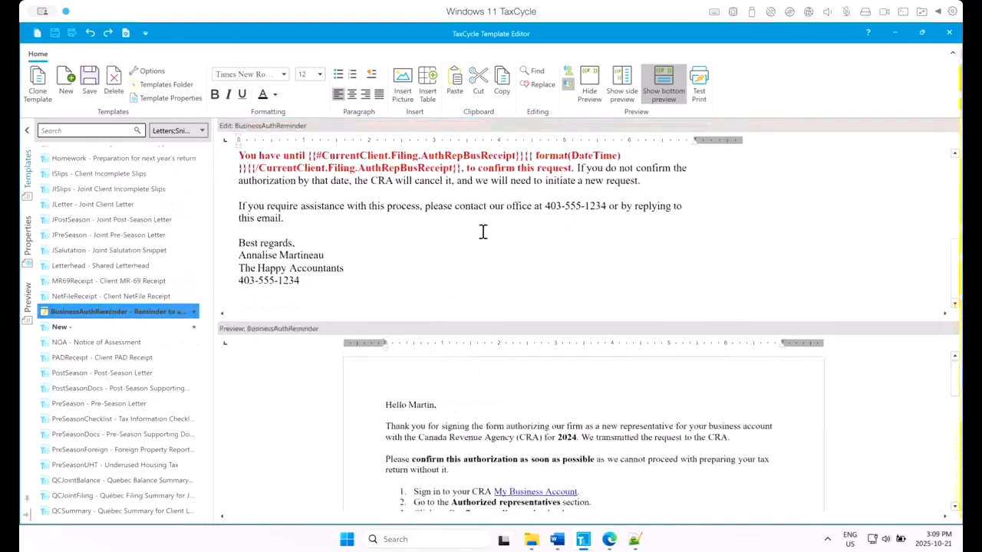
pyautogui.scroll(-3, 548, 480)
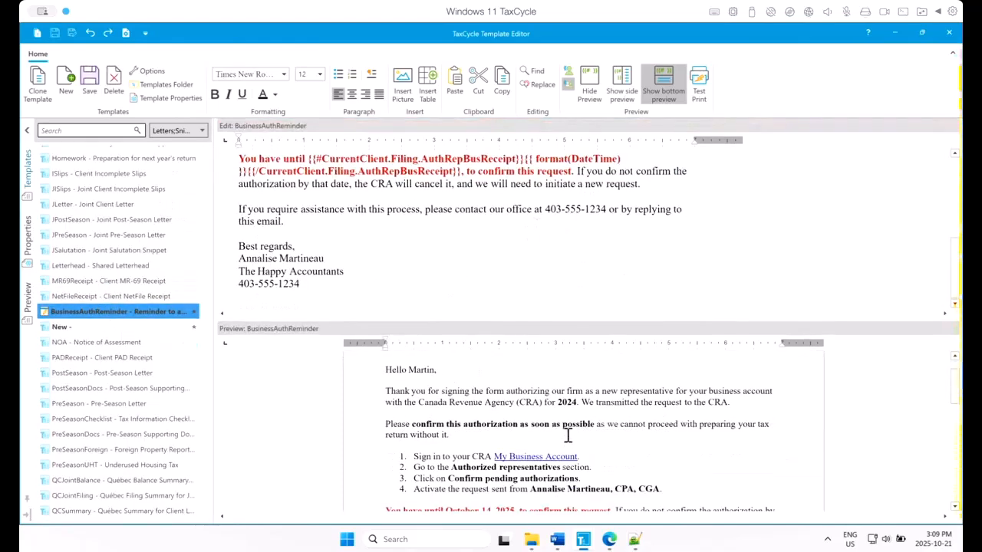
pyautogui.scroll(-1, 570, 441)
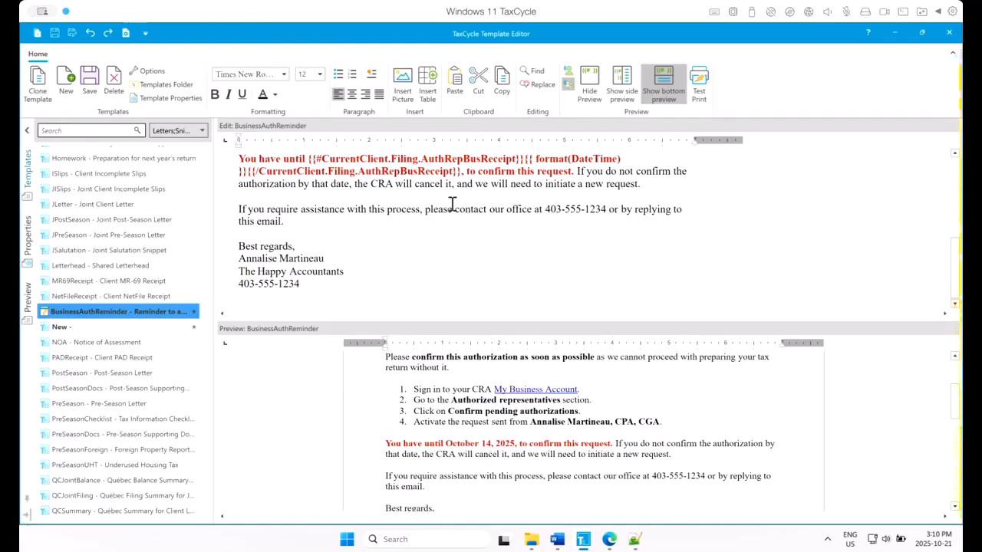
pyautogui.click(571, 159)
pyautogui.write('add')
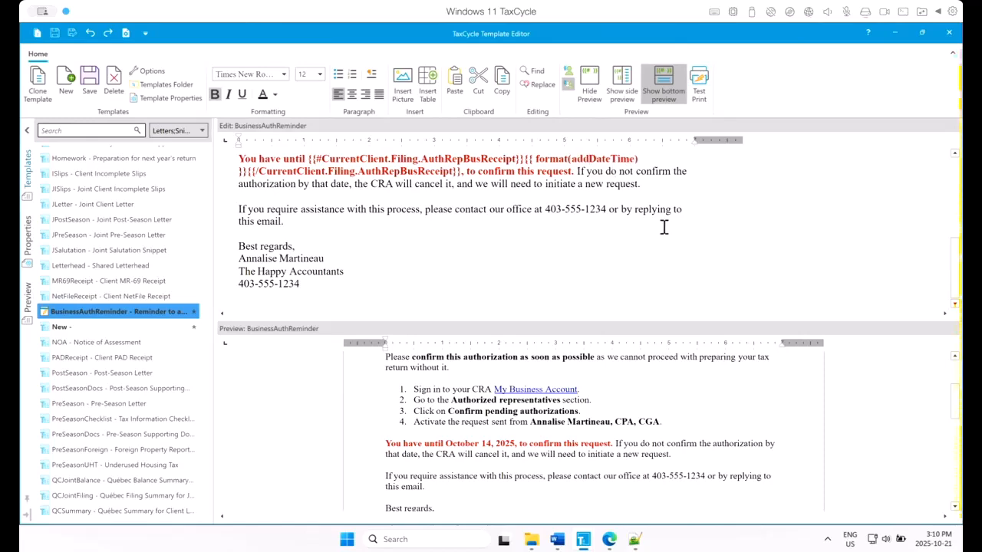
pyautogui.write('ymd(')
pyautogui.click(660, 159)
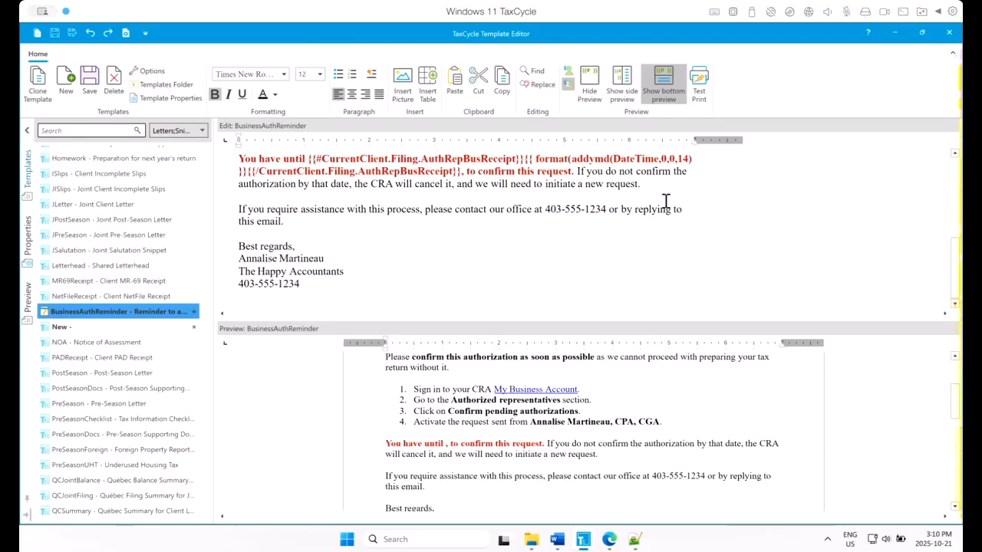
pyautogui.write(')')
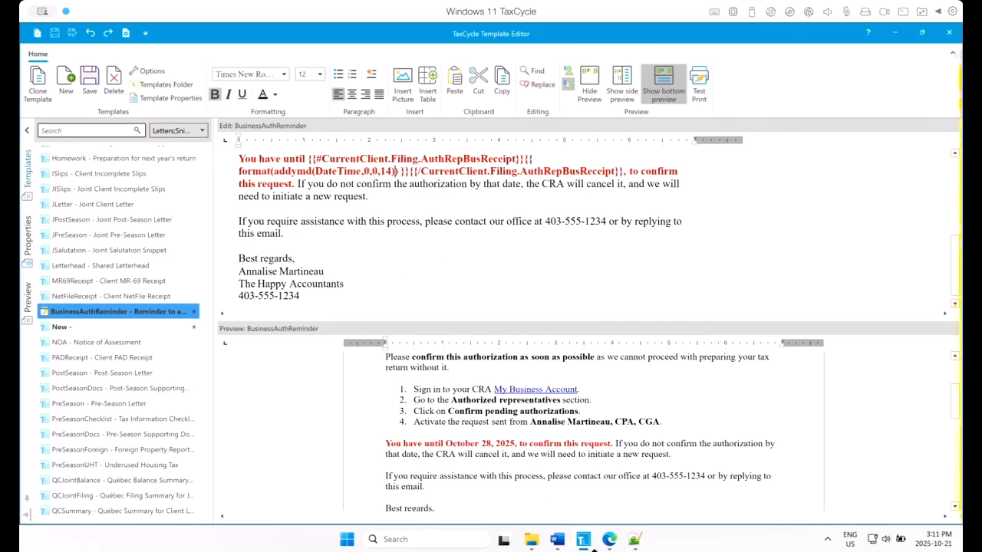
# Step: Switch to the tax return's Engagement worksheet and copy the field code of the preparer's Phone field
pyautogui.moveTo(584, 542)
pyautogui.click(457, 482)
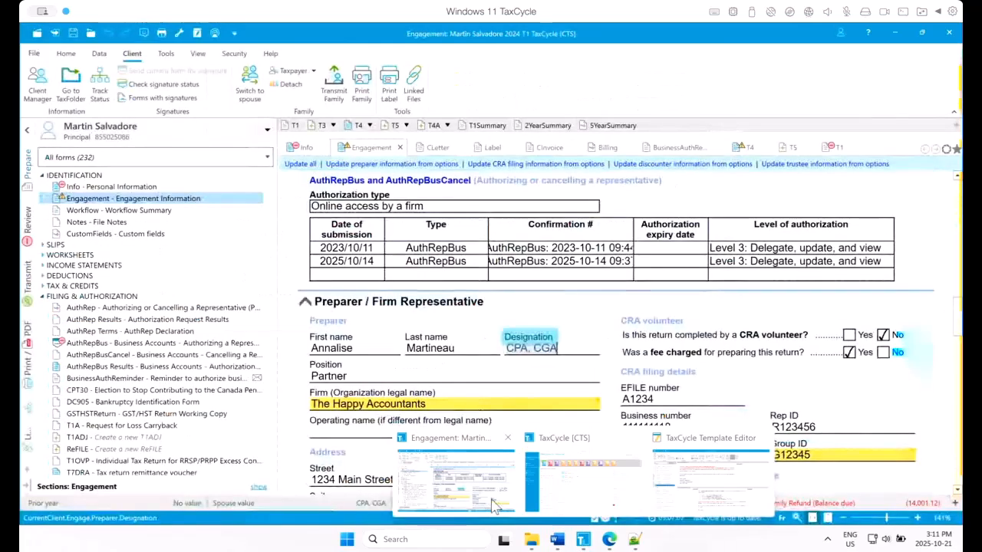
pyautogui.scroll(-8, 491, 361)
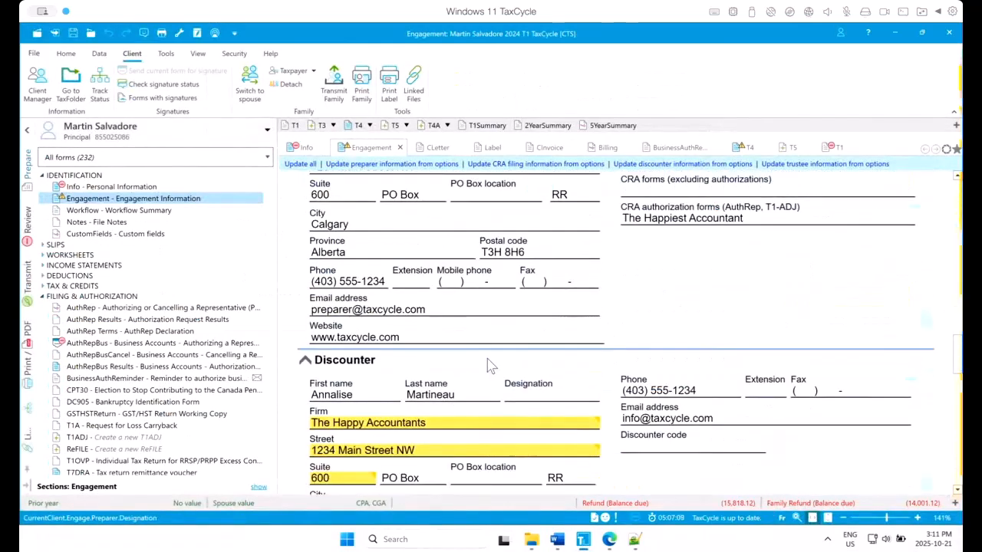
pyautogui.scroll(1, 417, 338)
pyautogui.click(358, 289)
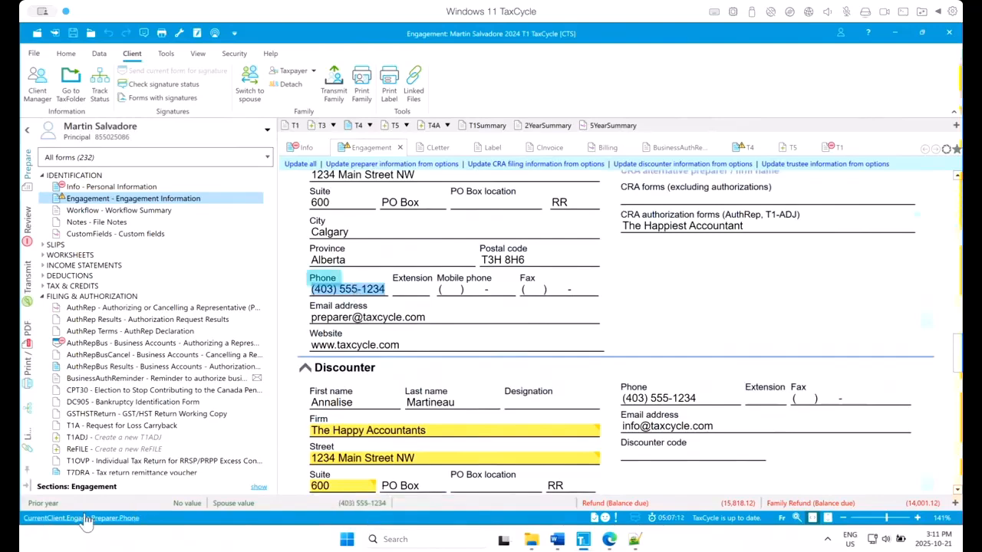
# Step: Return to the template editor and replace the office phone number in the assistance paragraph with {{CurrentClient.Engage.Preparer.Phone}}
pyautogui.moveTo(583, 541)
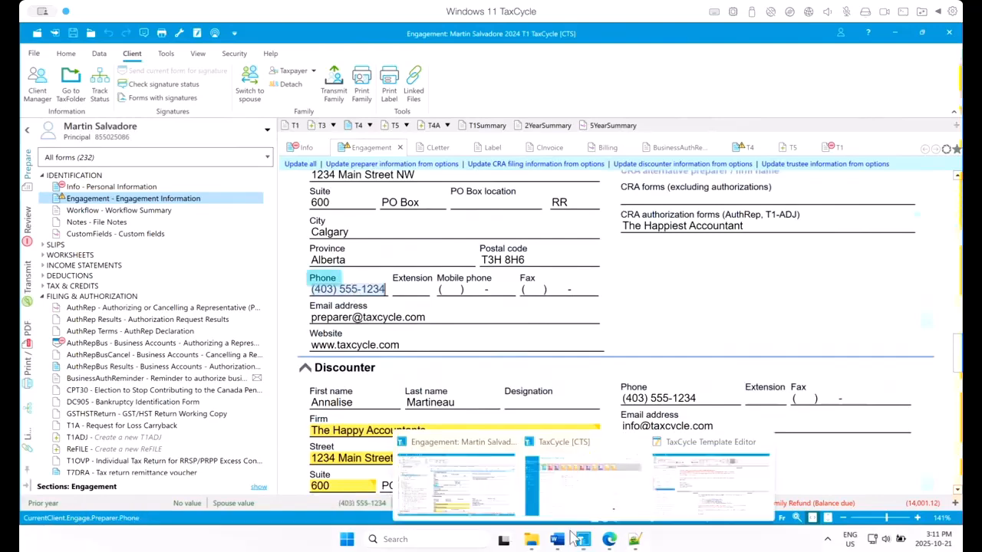
pyautogui.click(681, 491)
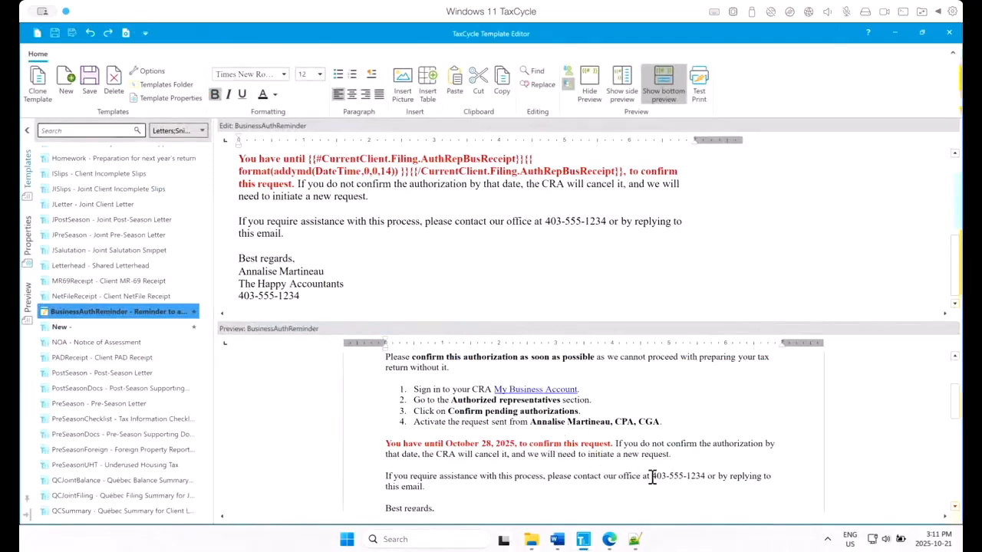
pyautogui.moveTo(545, 221); pyautogui.dragTo(605, 221)
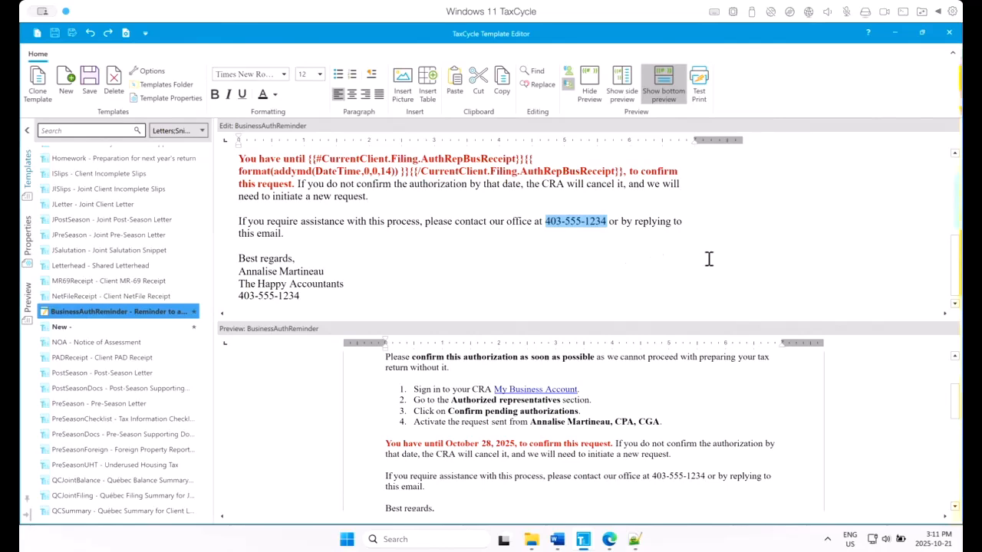
pyautogui.write('{{CurrentClient.Engage.Preparer.Phone}}')
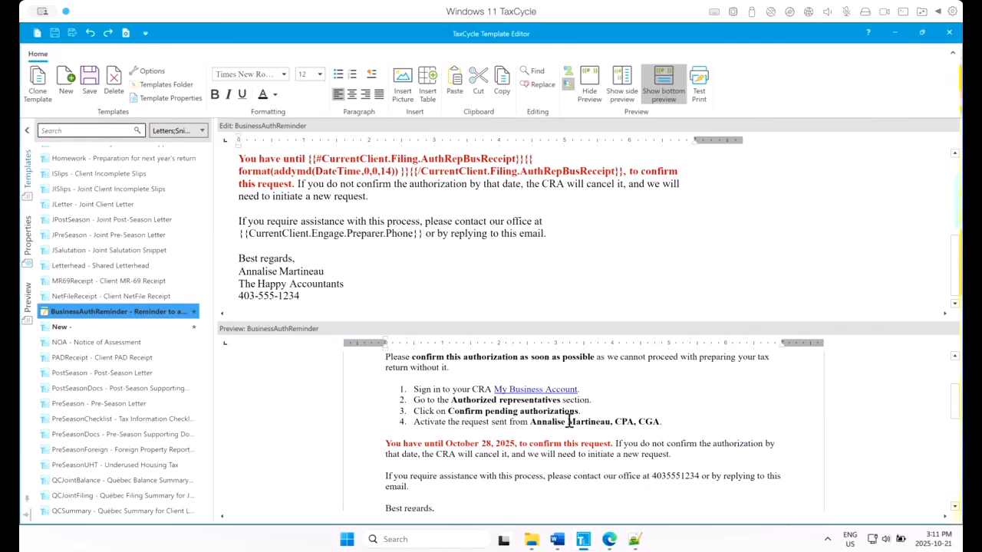
# Step: Wrap the preparer phone code in the assistance paragraph in the format() function and refresh the preview
pyautogui.click(247, 234)
pyautogui.write('format(')
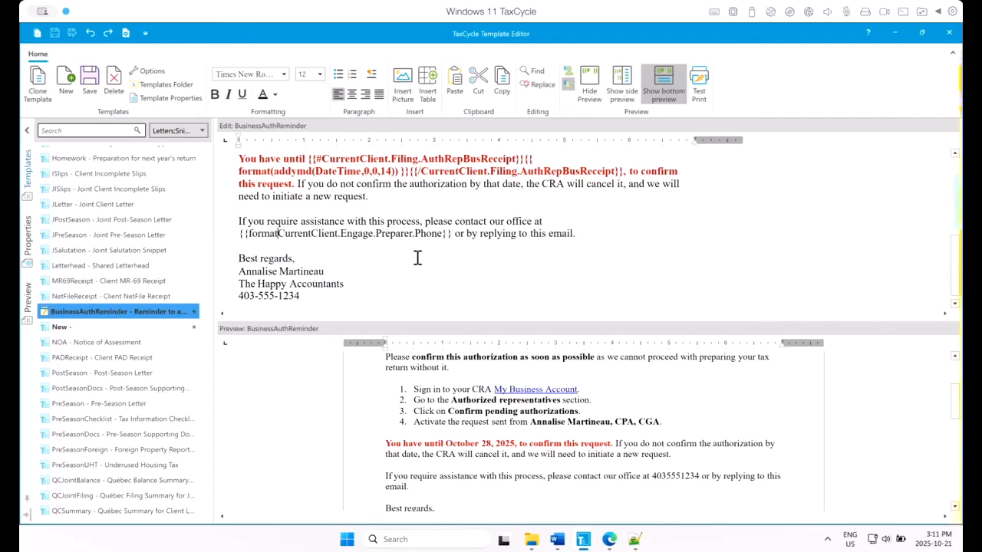
pyautogui.click(450, 234)
pyautogui.write(')')
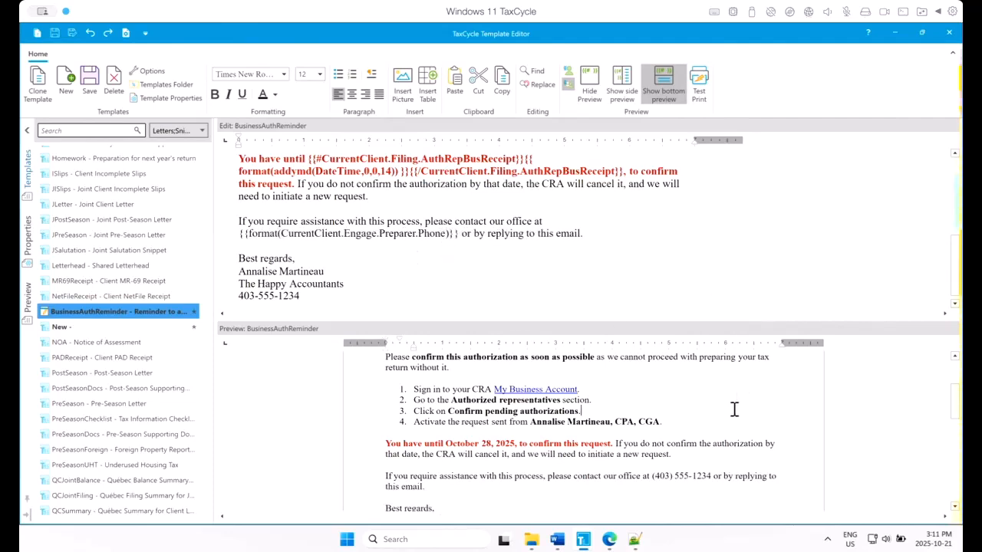
# Step: Replace the phone number in the signature with a copy of {{format(CurrentClient.Engage.Preparer.Phone)}}, keeping it on its own line below the firm name
pyautogui.scroll(-3, 518, 465)
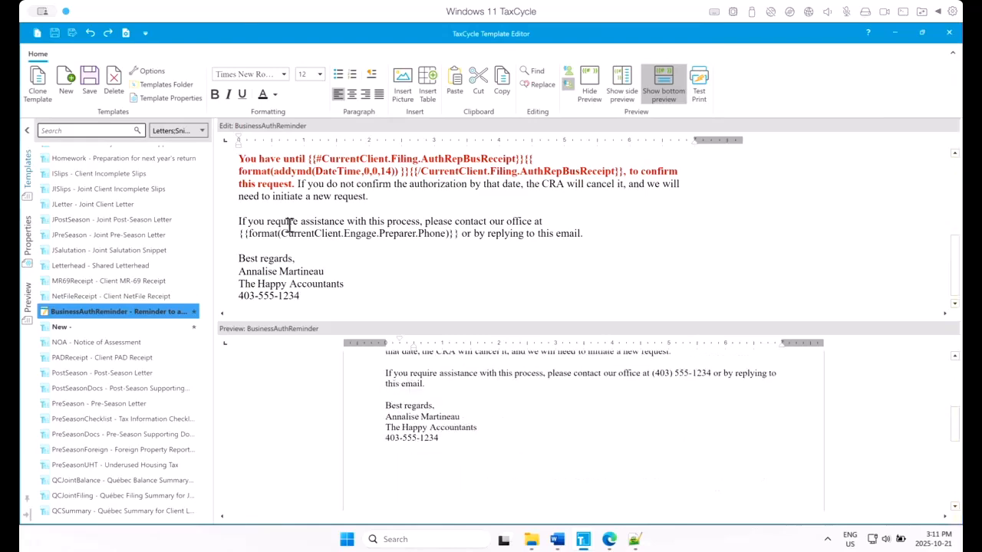
pyautogui.moveTo(240, 234); pyautogui.dragTo(460, 233)
pyautogui.hotkey('ctrl', 'c')
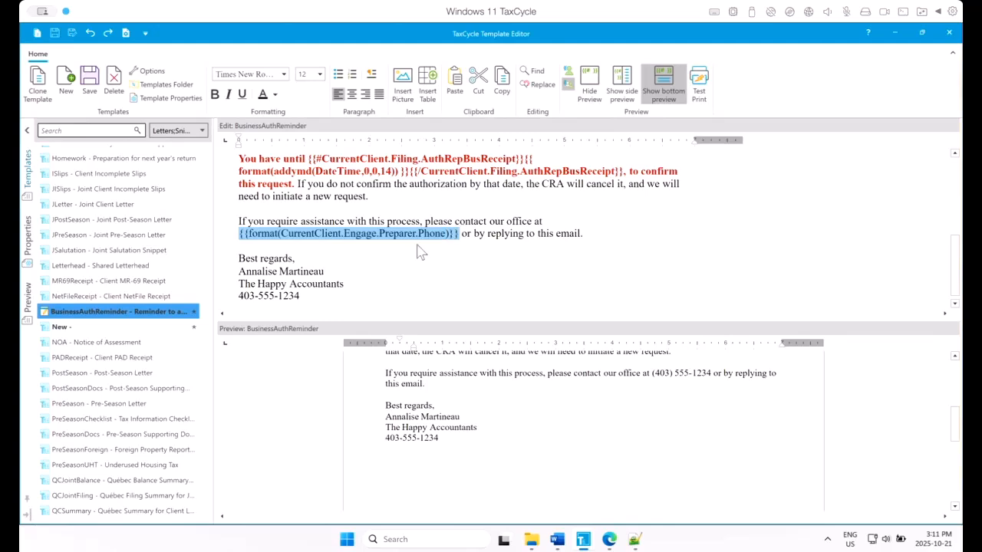
pyautogui.doubleClick(290, 299)
pyautogui.keyDown('shift'); pyautogui.click(239, 299); pyautogui.keyUp('shift')
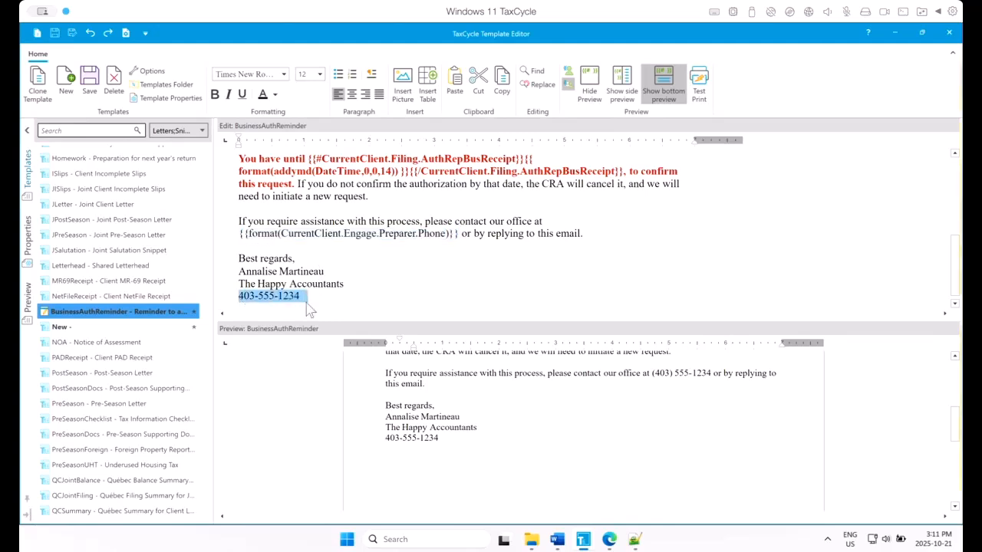
pyautogui.hotkey('ctrl', 'v')
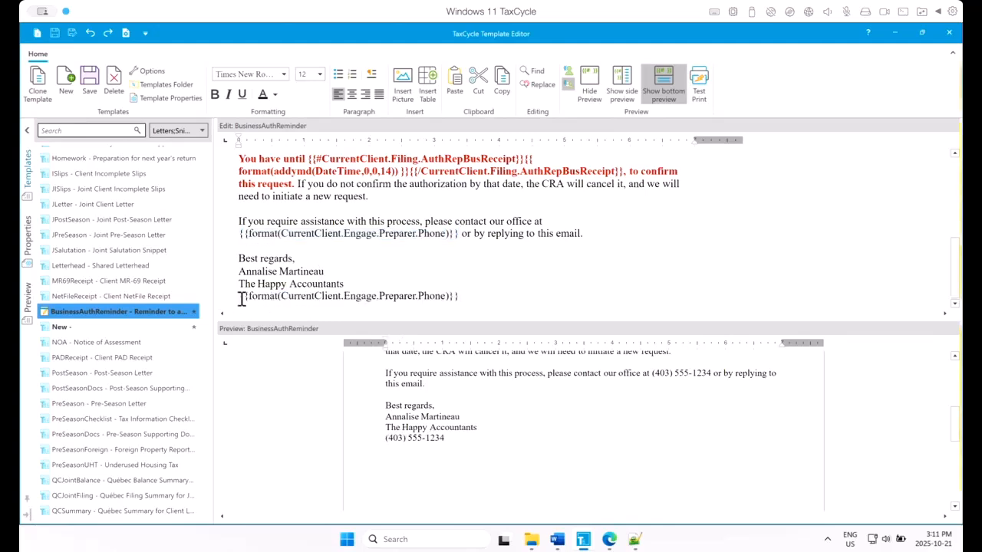
pyautogui.press('BackSpace')
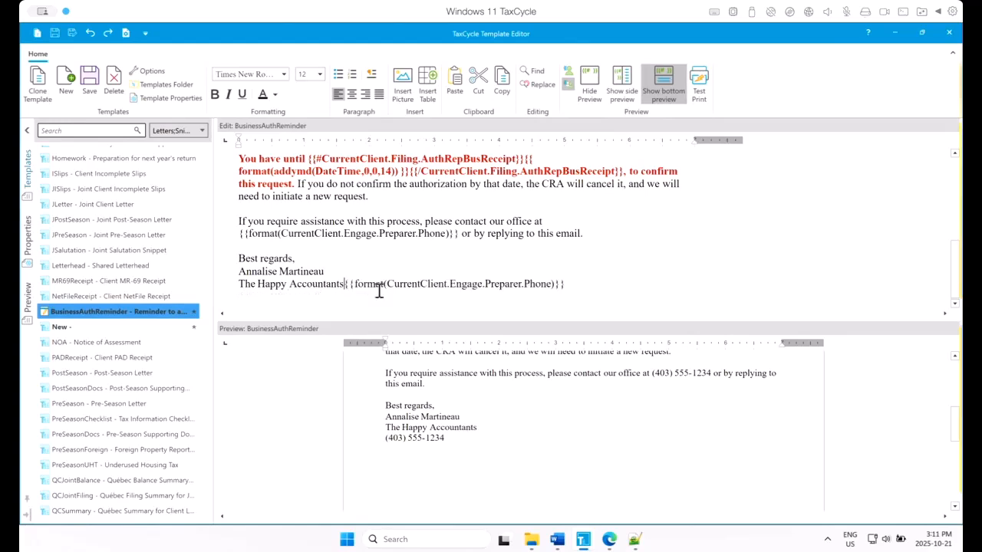
pyautogui.press('Return')
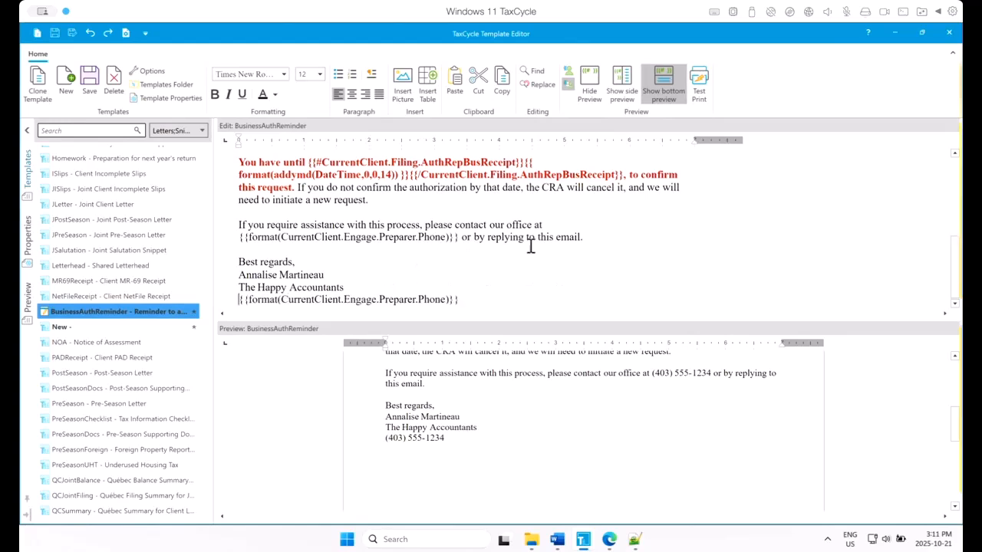
# Step: Try to replace the preparer's name in the signature with the name and designation codes from list item 4, and undo the paste
pyautogui.scroll(1, 529, 245)
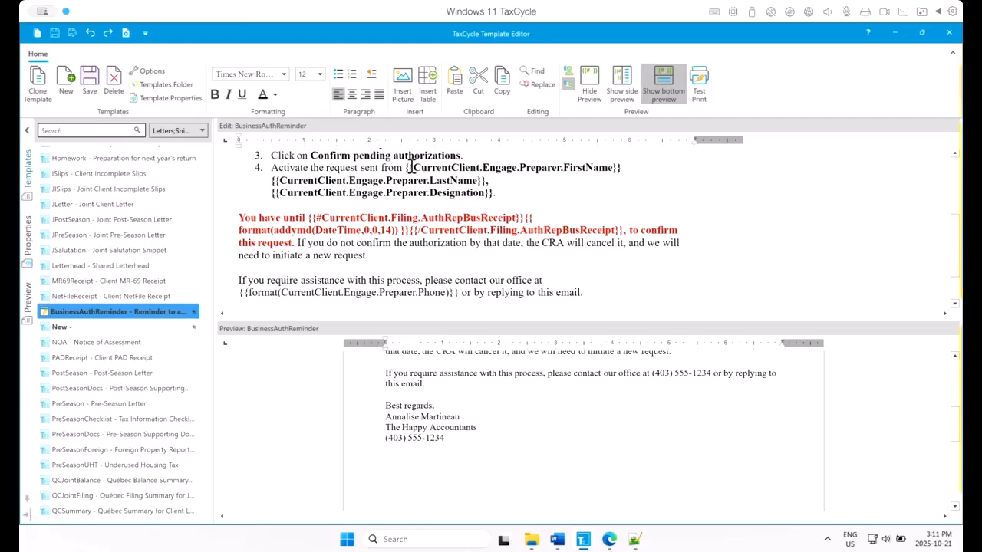
pyautogui.moveTo(407, 167); pyautogui.dragTo(495, 193)
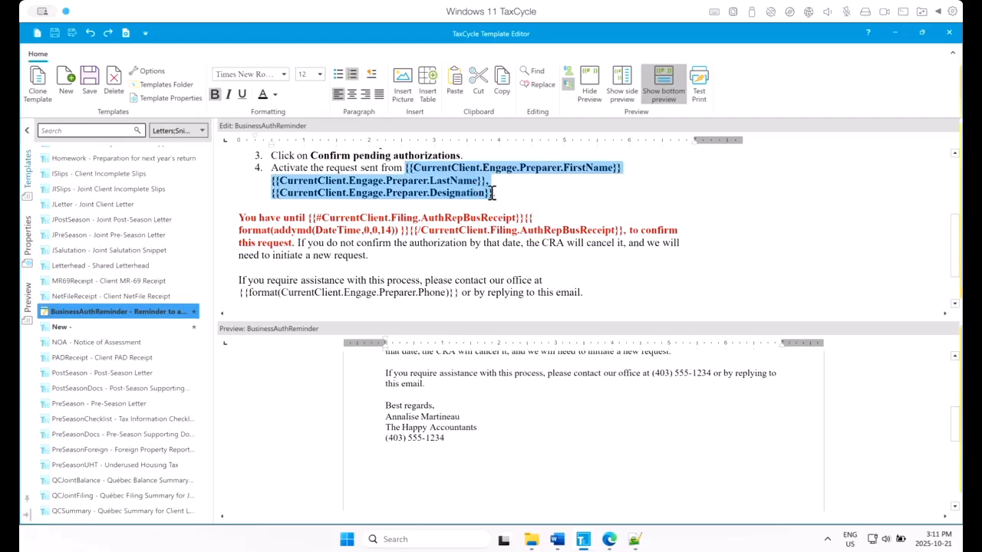
pyautogui.press('super')
pyautogui.click(427, 250)
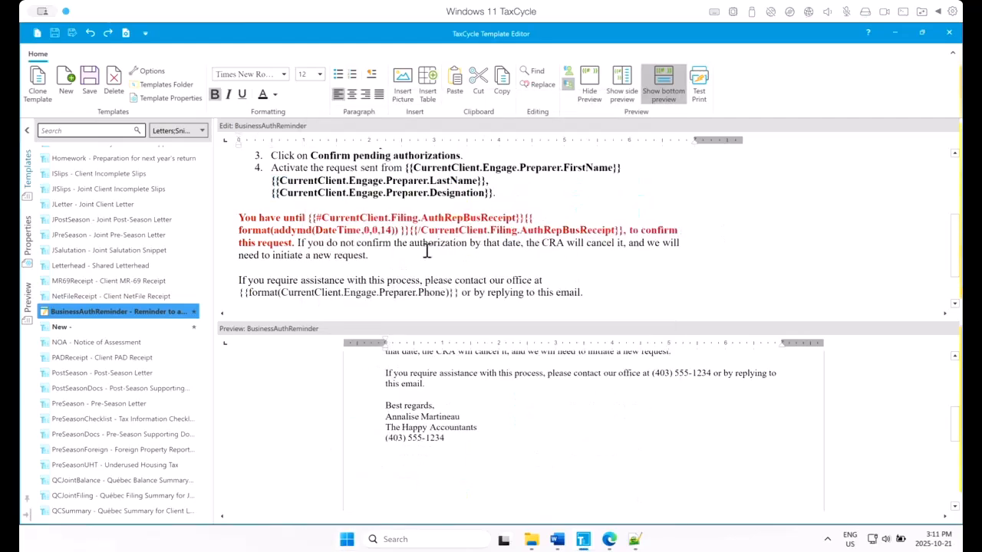
pyautogui.scroll(-1, 428, 250)
pyautogui.moveTo(239, 277); pyautogui.dragTo(335, 280)
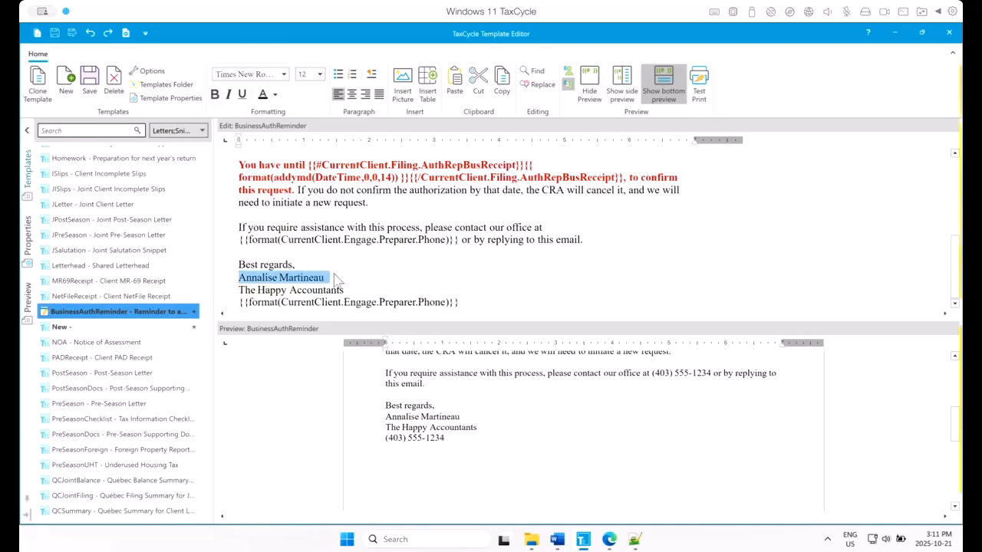
pyautogui.hotkey('ctrl', 'v')
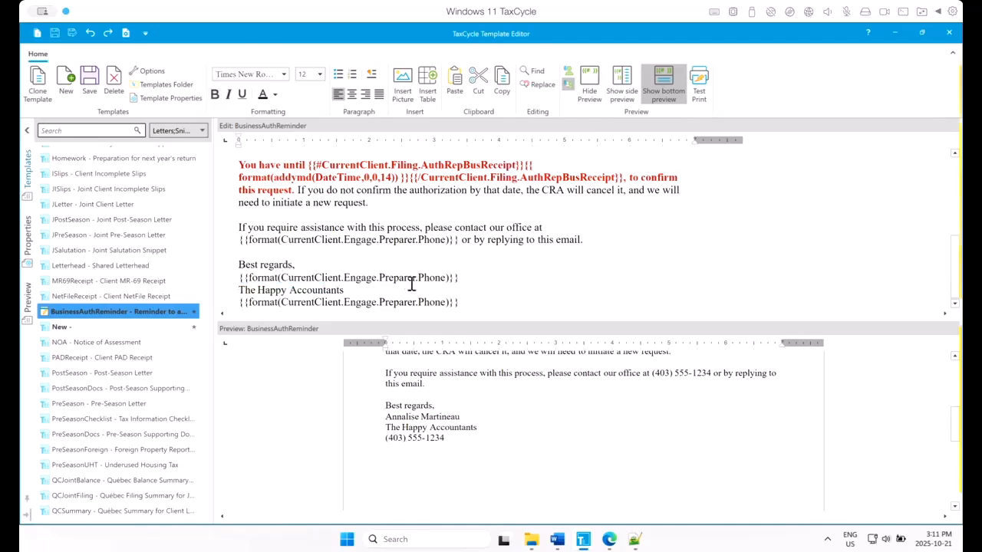
pyautogui.hotkey('ctrl', 'z')
pyautogui.scroll(3, 469, 219)
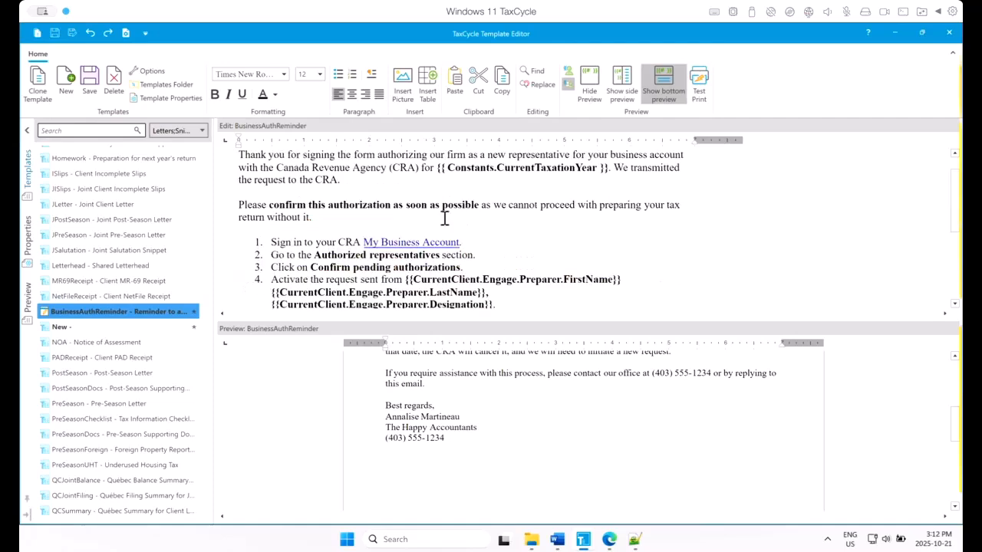
# Step: Copy the preparer first name, last name and designation codes from list item 4 and paste them over the preparer's name in the signature
pyautogui.scroll(-1, 434, 211)
pyautogui.moveTo(406, 277); pyautogui.dragTo(494, 301)
pyautogui.hotkey('ctrl', 'c')
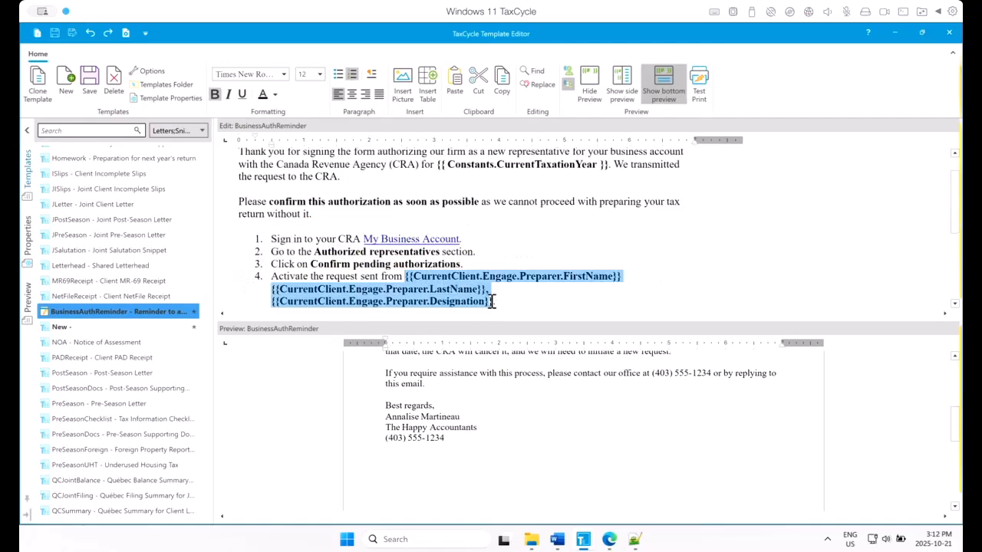
pyautogui.scroll(-5, 303, 257)
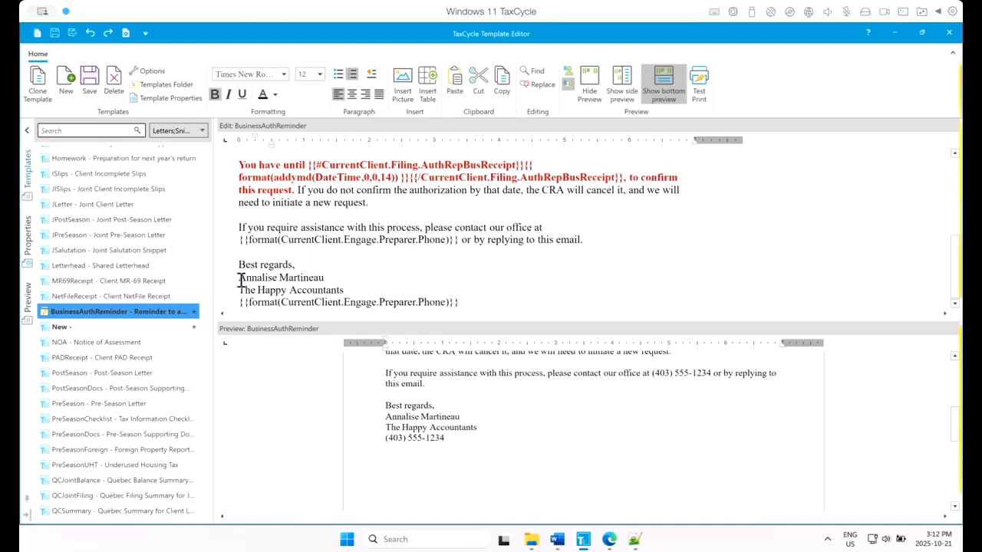
pyautogui.moveTo(241, 281); pyautogui.dragTo(327, 281)
pyautogui.hotkey('ctrl', 'v')
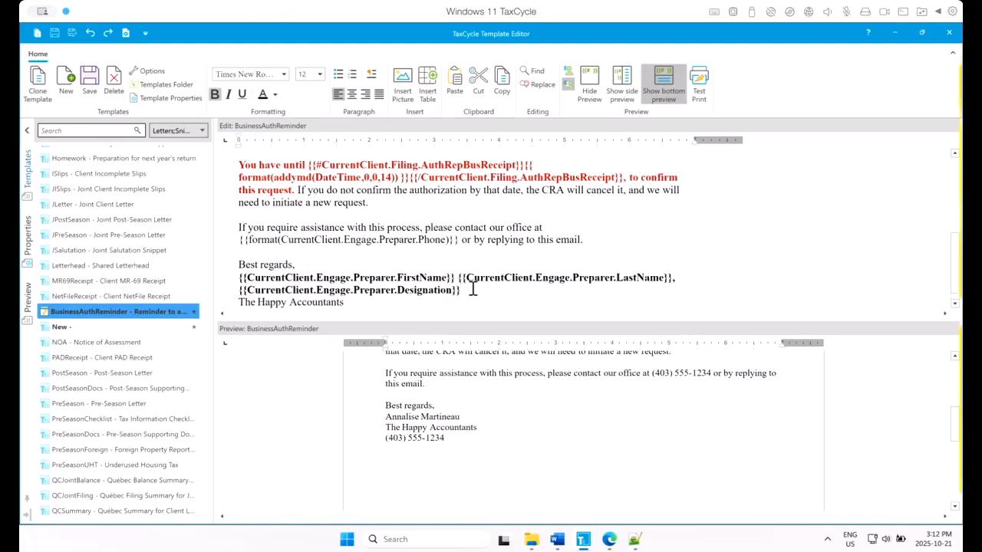
# Step: Delete the comma and designation code from the signature's name line and remove the bold from the remaining name codes
pyautogui.keyDown('shift'); pyautogui.click(675, 279); pyautogui.keyUp('shift')
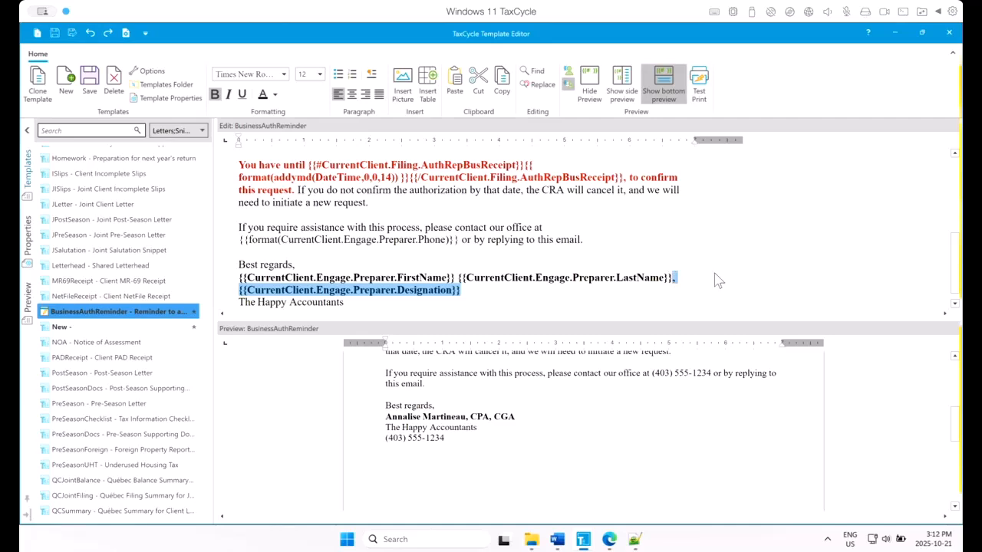
pyautogui.press('Delete')
pyautogui.doubleClick(332, 280)
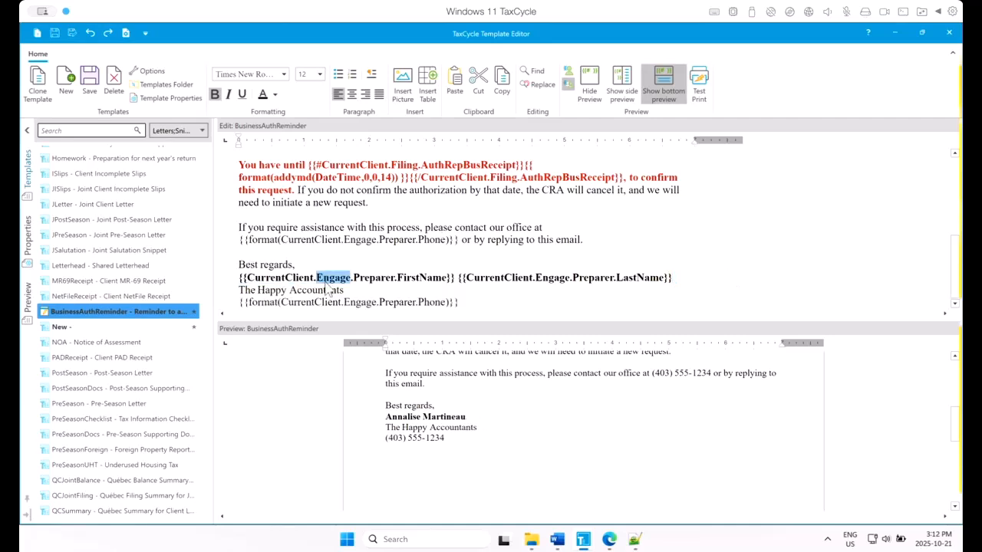
pyautogui.tripleClick(330, 282)
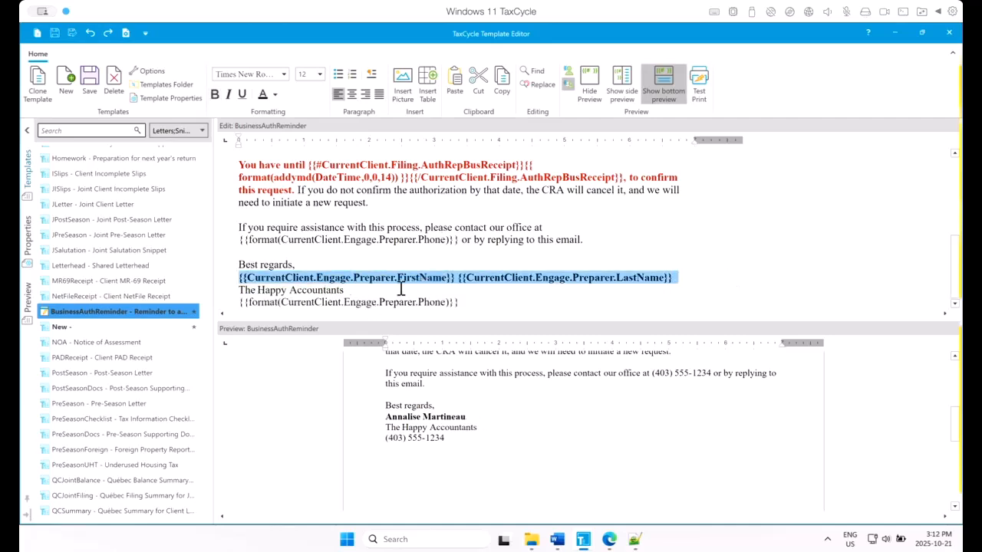
pyautogui.hotkey('ctrl', 'b')
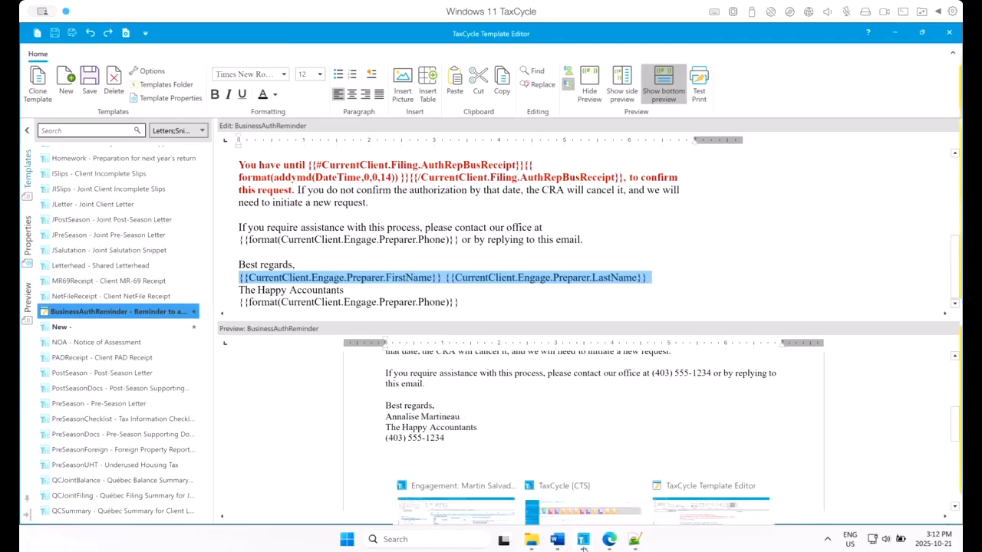
# Step: Look up the firm's field code on the Engagement form and replace the signature's firm name with {{CurrentClient.Engage.Preparer.Firm}} in the template
pyautogui.click(454, 479)
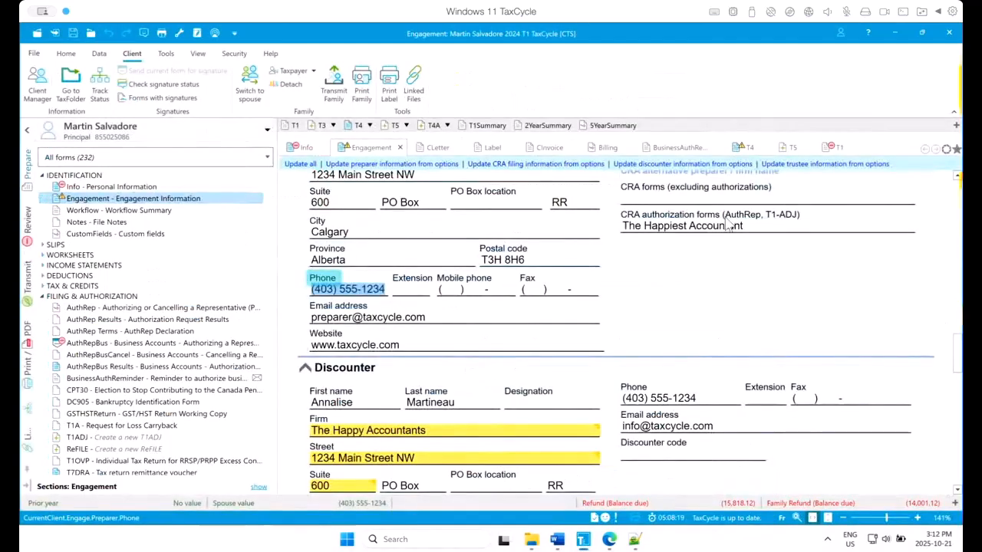
pyautogui.scroll(3, 497, 299)
pyautogui.click(420, 342)
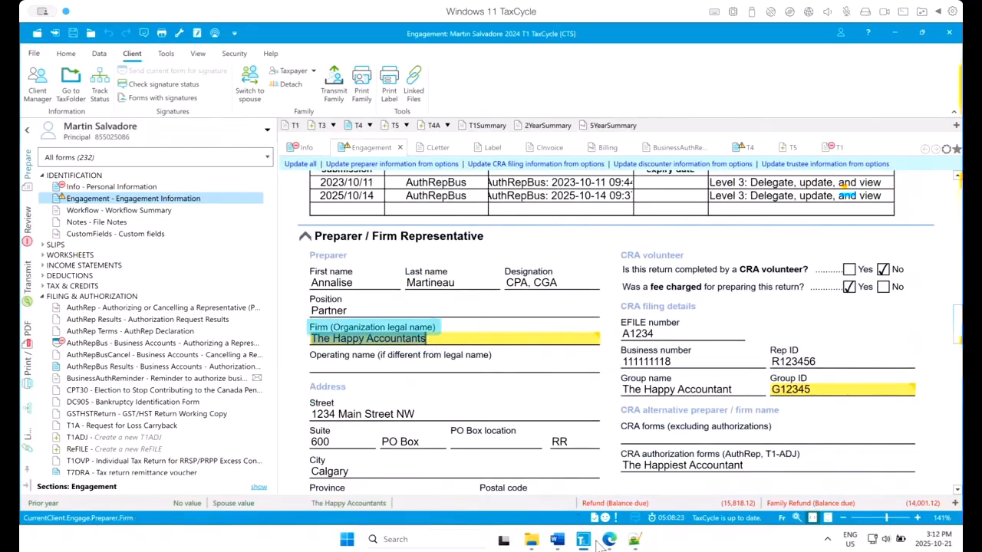
pyautogui.moveTo(584, 540)
pyautogui.click(677, 509)
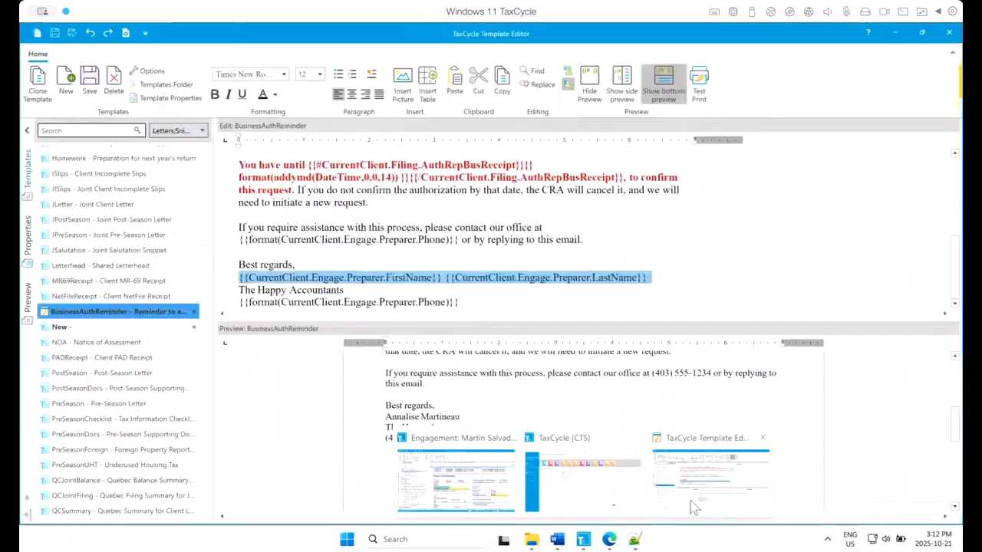
pyautogui.moveTo(343, 292); pyautogui.dragTo(239, 291)
pyautogui.write('{{CurrentClient.Engage.Preparer.Firm}}')
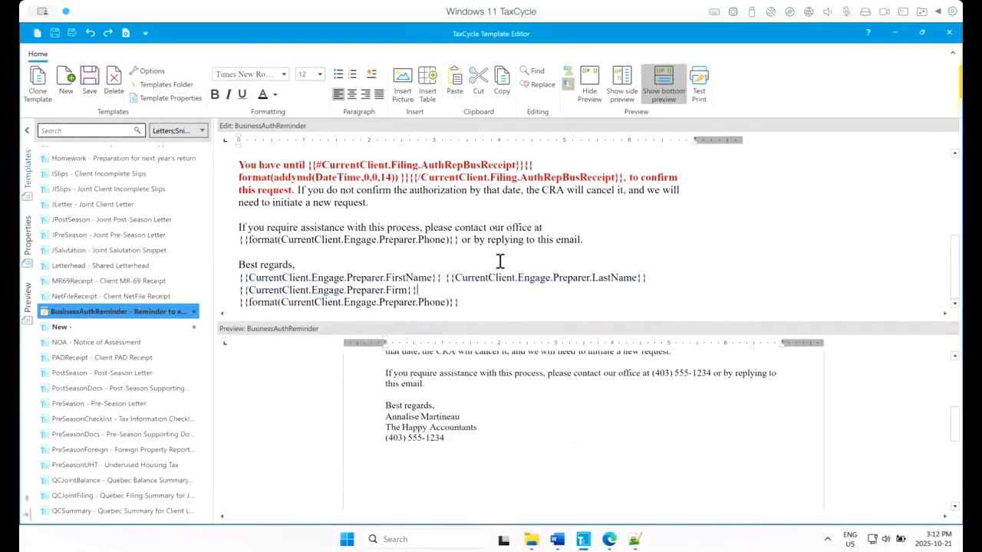
# Step: Save the BusinessAuthReminder template and compare it with its preview displayed side by side
pyautogui.scroll(2, 567, 438)
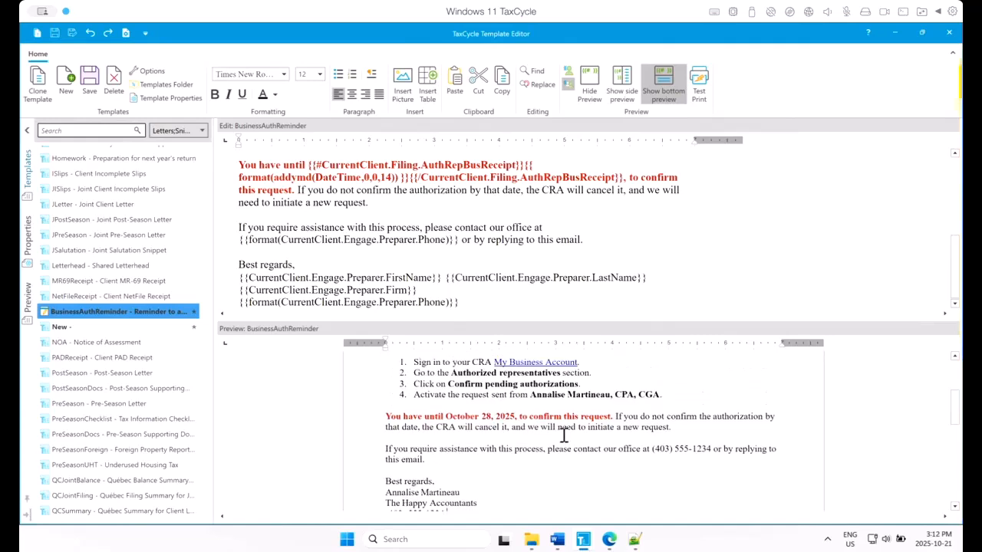
pyautogui.click(621, 84)
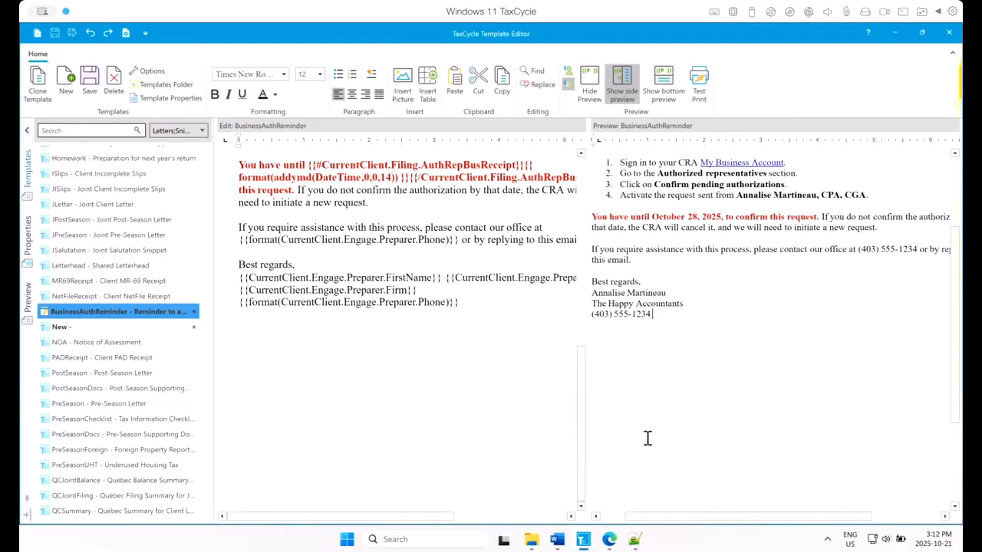
pyautogui.scroll(3, 395, 314)
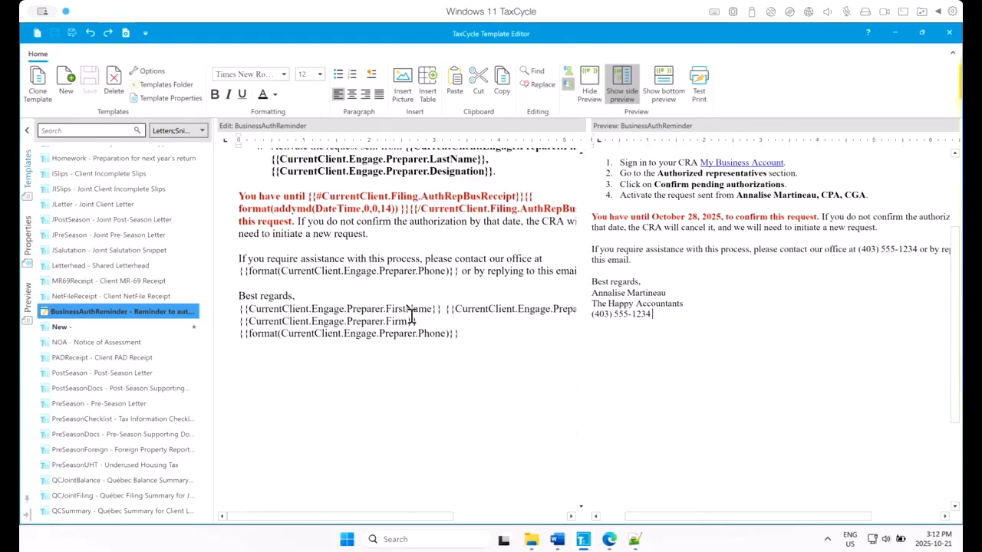
pyautogui.scroll(3, 412, 317)
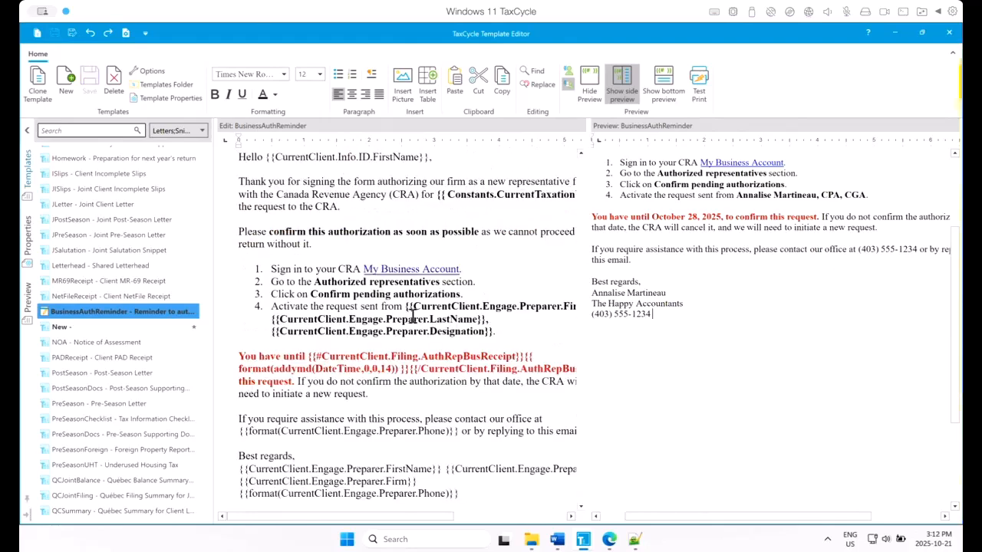
pyautogui.scroll(3, 777, 455)
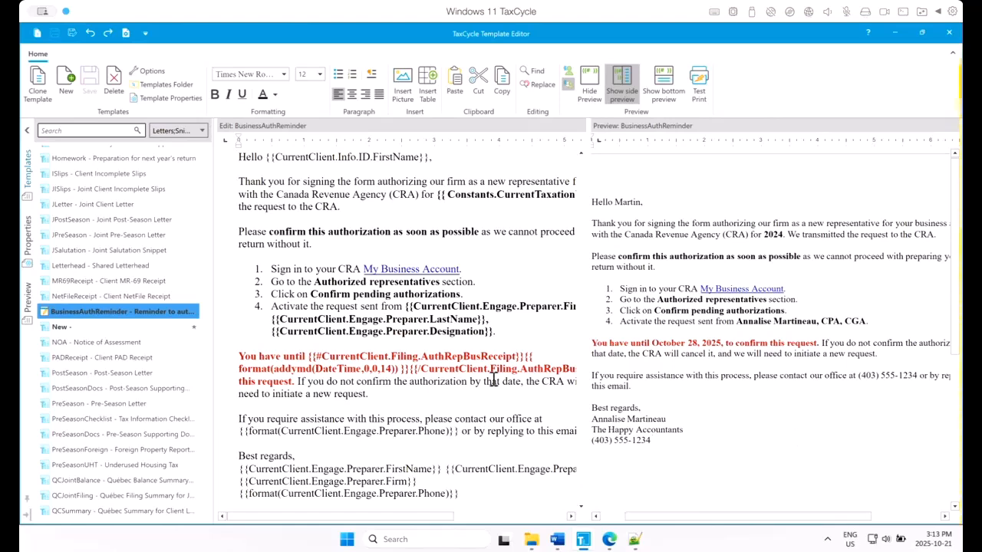
# Step: Hide the preview and the template list, and search the template for the "CurrentClient." prefix copied from the greeting code
pyautogui.click(589, 84)
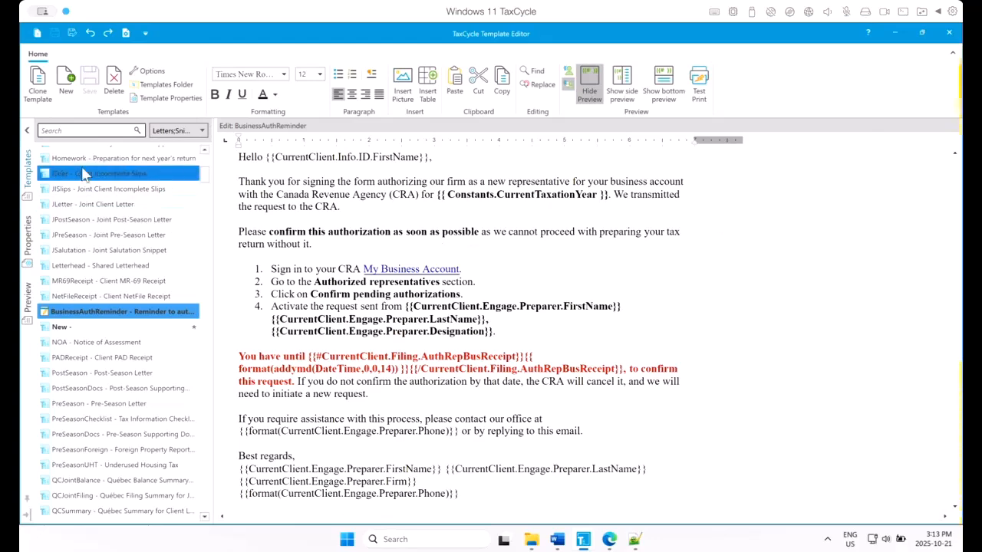
pyautogui.click(29, 131)
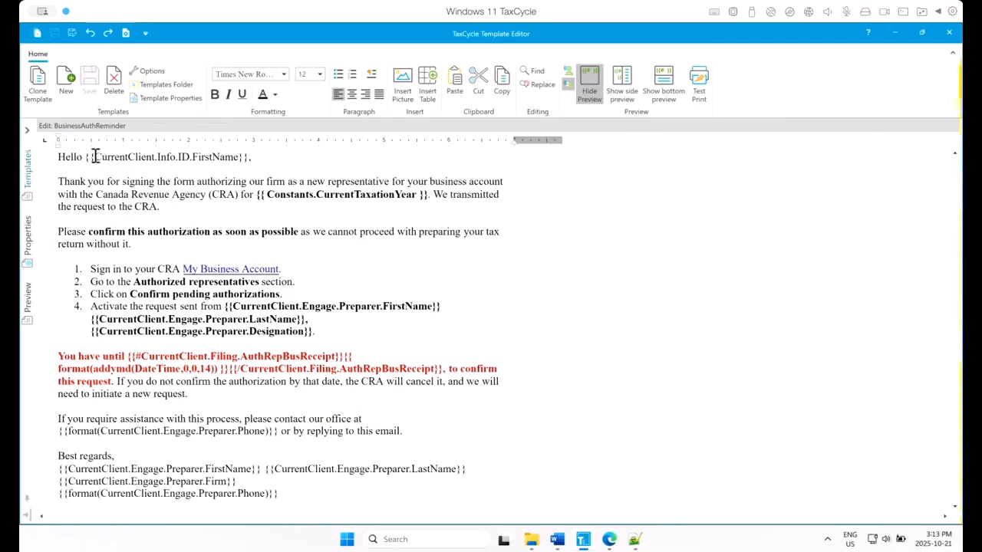
pyautogui.moveTo(92, 157); pyautogui.dragTo(158, 157)
pyautogui.hotkey('ctrl', 'c')
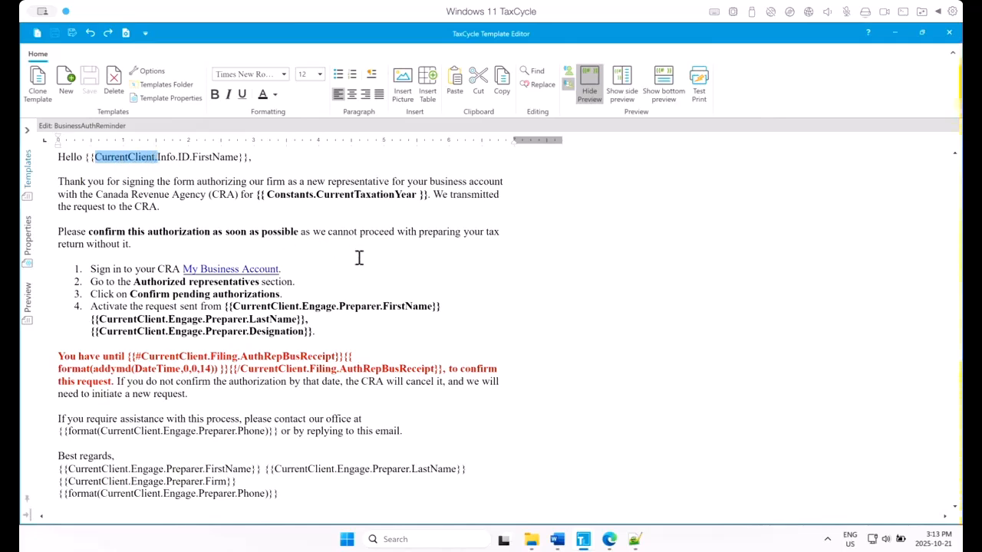
pyautogui.hotkey('ctrl', 'f')
pyautogui.hotkey('ctrl', 'v')
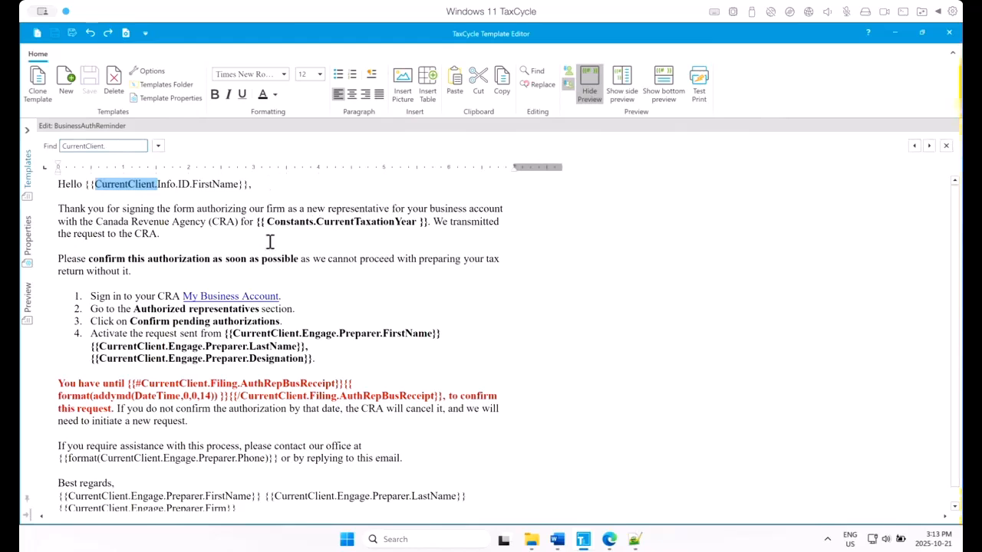
# Step: Step through the occurrences of "CurrentClient." from list item 4 down to the signature codes
pyautogui.click(929, 146)
pyautogui.click(929, 146)
pyautogui.click(929, 145)
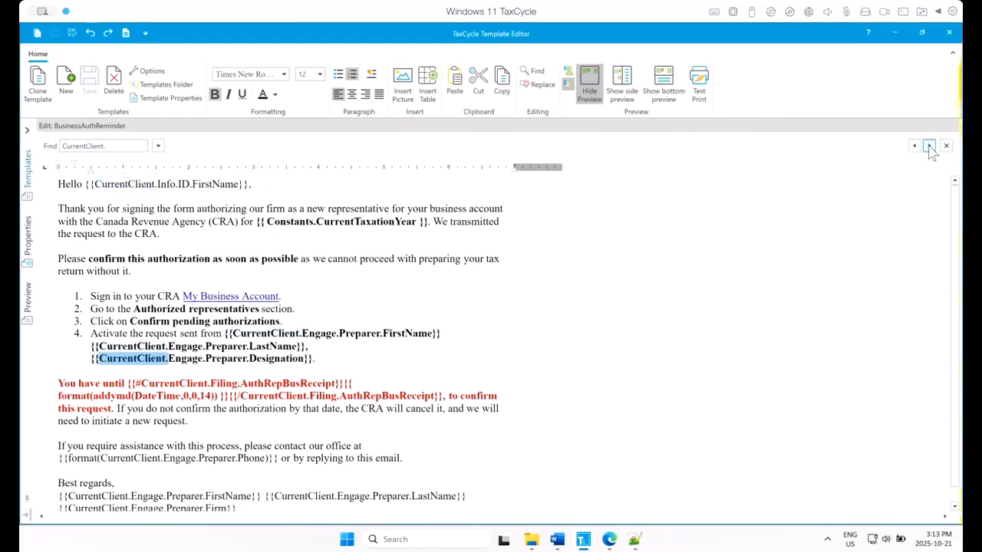
pyautogui.click(929, 145)
pyautogui.click(929, 146)
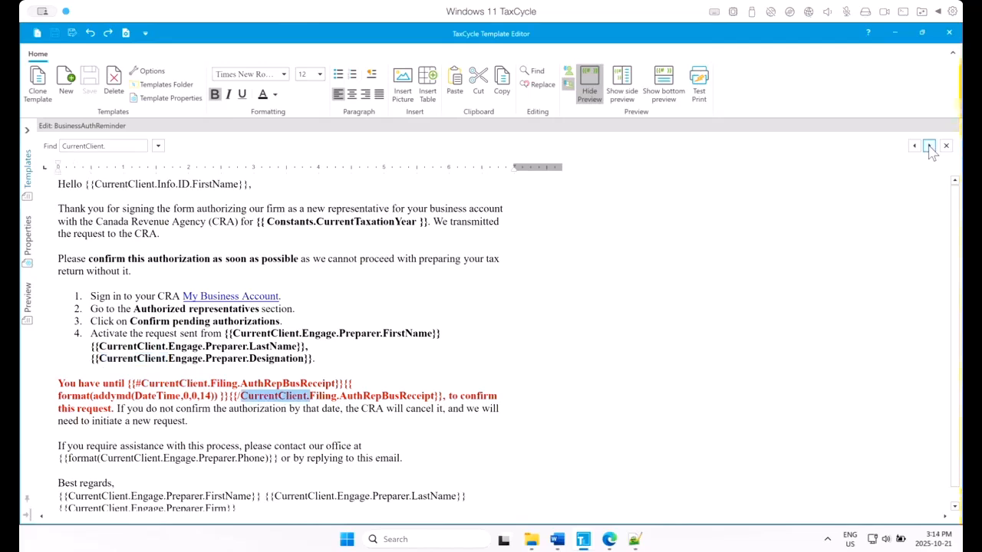
pyautogui.click(929, 146)
pyautogui.click(928, 145)
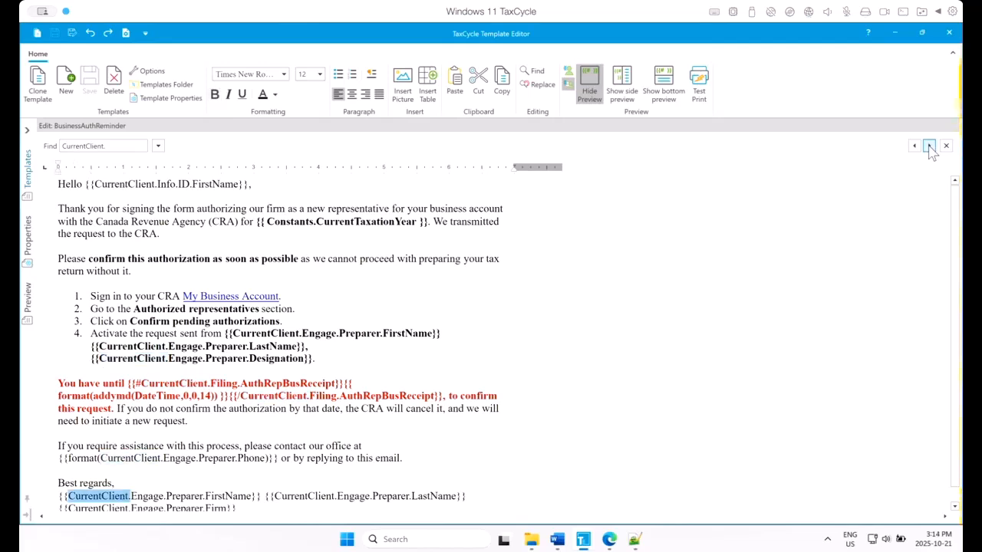
pyautogui.click(928, 146)
pyautogui.click(448, 331)
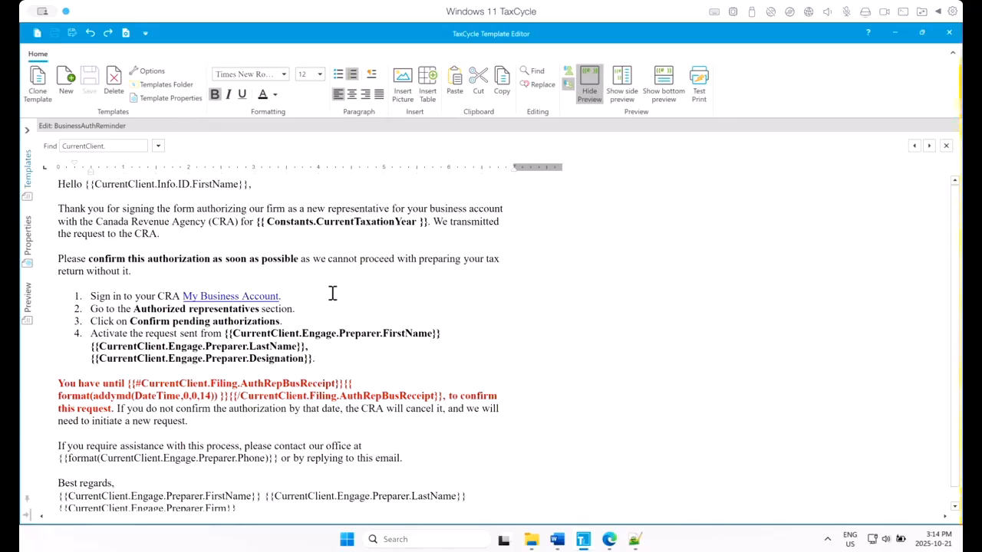
# Step: Open the customized CLetter template from the template list and examine the {{# CurrentClient }} section code near its beginning
pyautogui.click(26, 184)
pyautogui.scroll(6, 96, 229)
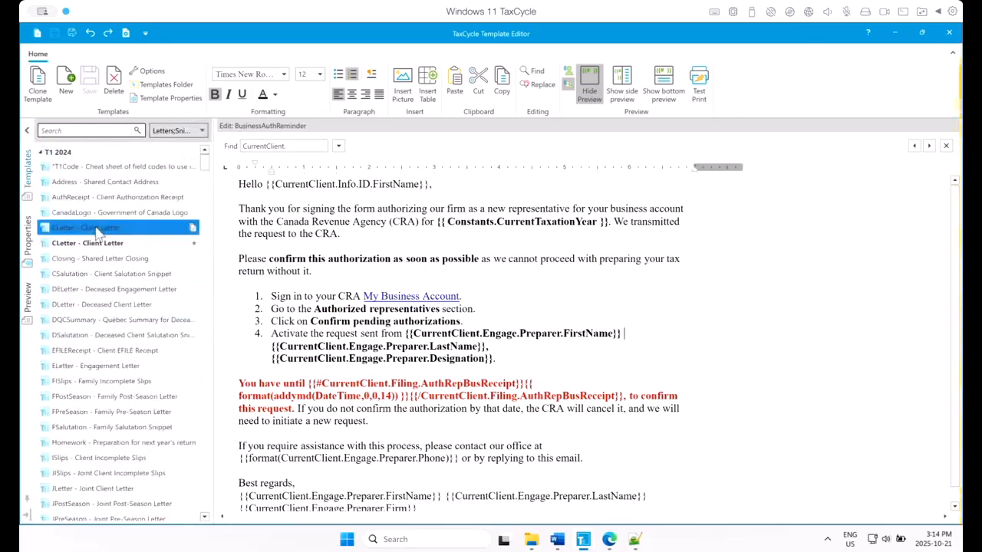
pyautogui.click(94, 244)
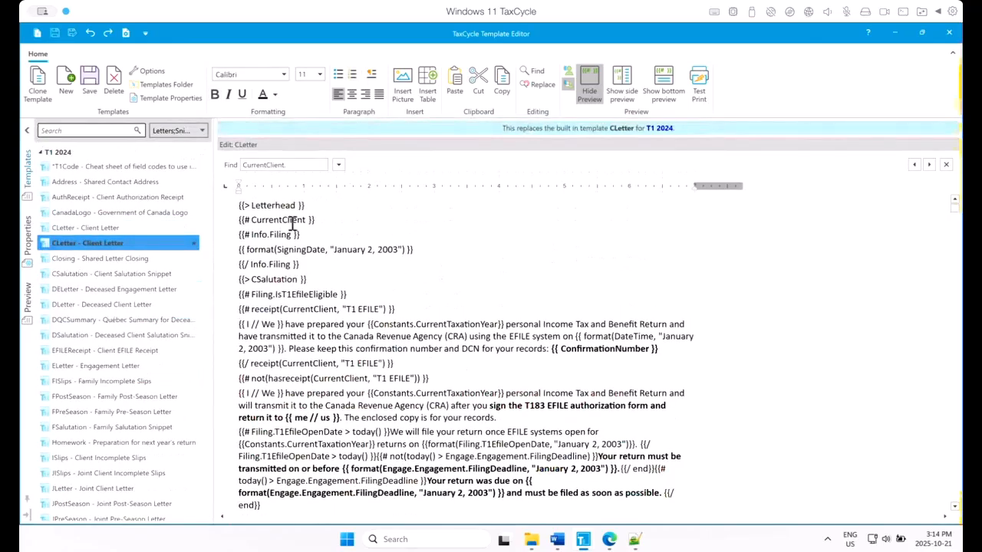
pyautogui.scroll(-3, 359, 363)
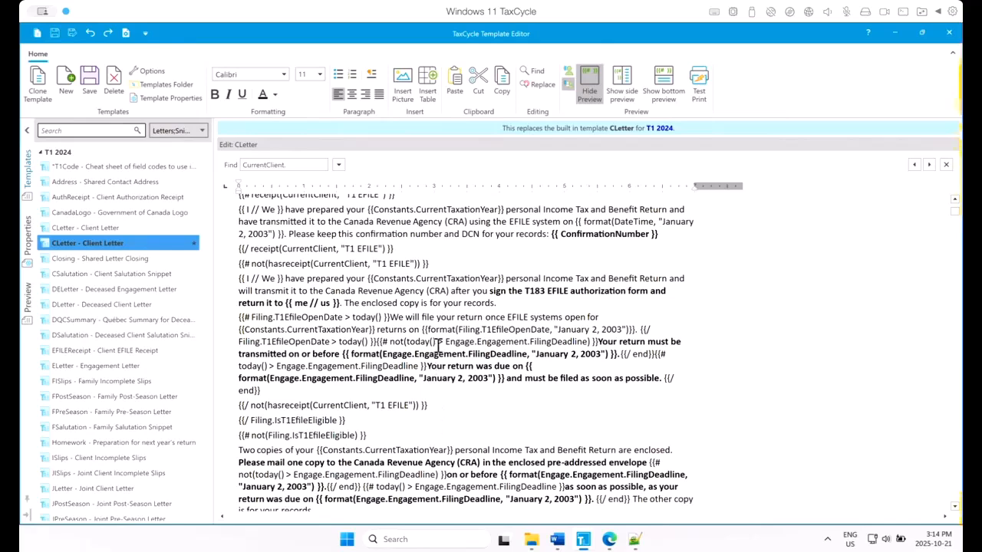
pyautogui.scroll(3, 413, 325)
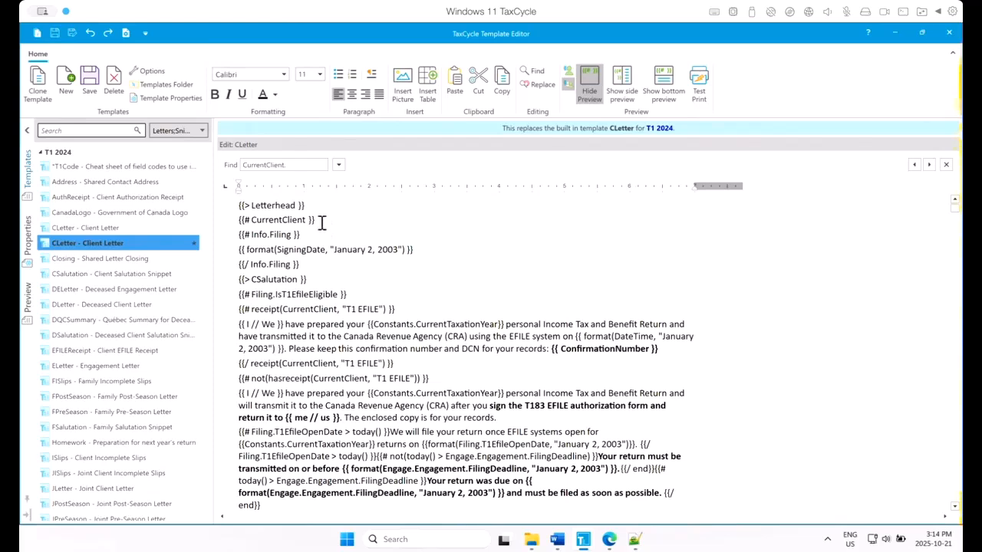
pyautogui.moveTo(317, 220); pyautogui.dragTo(237, 223)
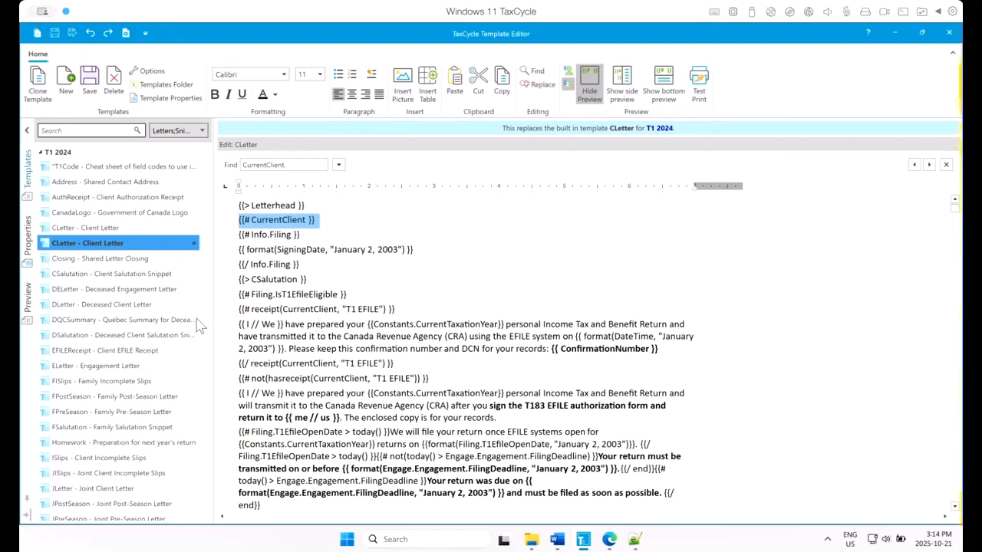
# Step: Reopen the BusinessAuthReminder template from the template list
pyautogui.scroll(-5, 123, 395)
pyautogui.click(133, 406)
pyautogui.click(117, 422)
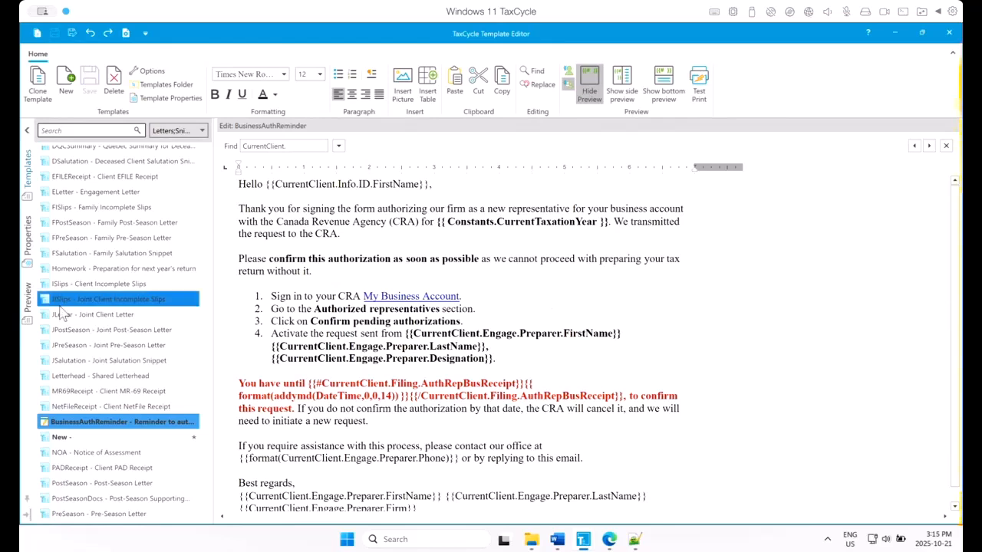
# Step: Open the JLetter joint client letter template and examine its {{! Repeat filing section template }}{{< filingRepeat }} line
pyautogui.scroll(5, 146, 260)
pyautogui.scroll(5, 142, 257)
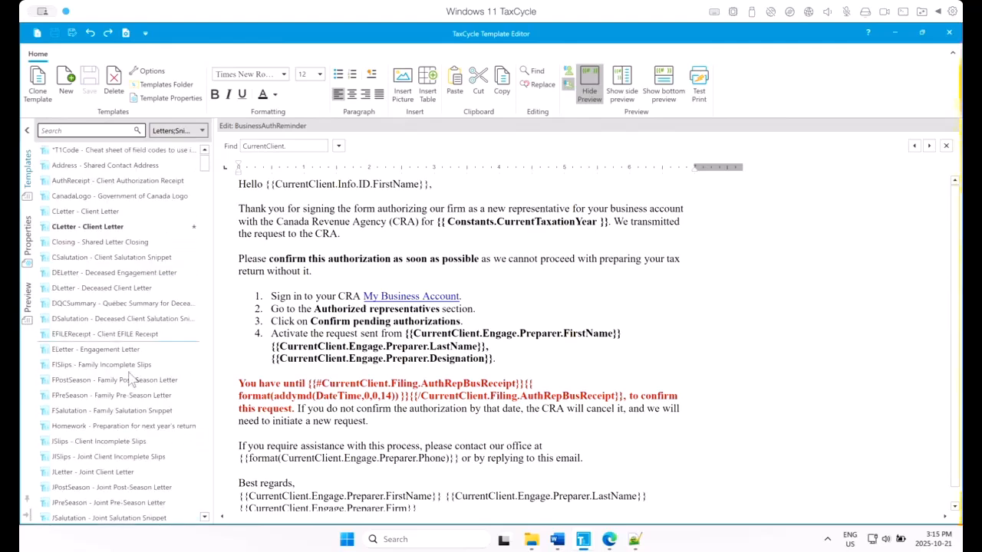
pyautogui.scroll(-8, 127, 368)
pyautogui.click(130, 346)
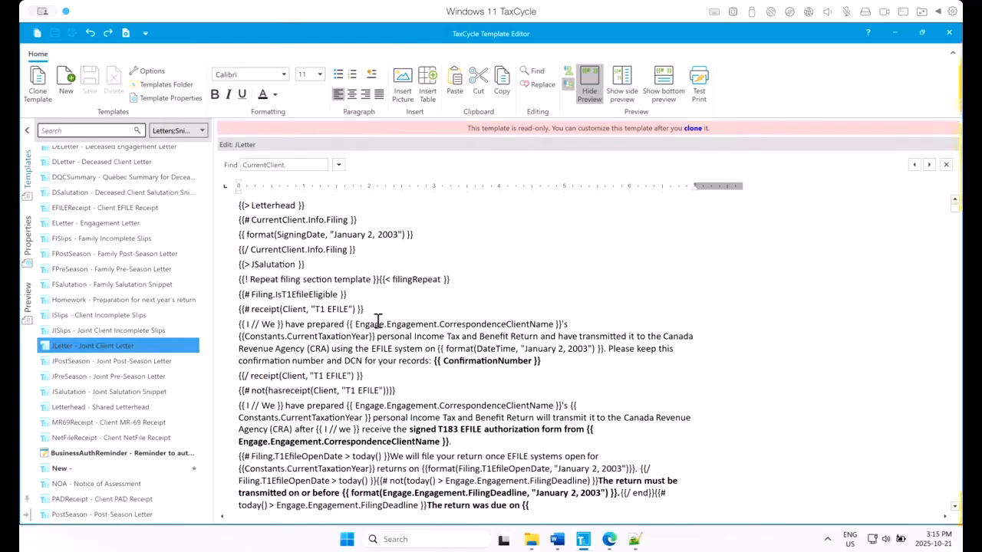
pyautogui.scroll(-1, 377, 323)
pyautogui.scroll(-5, 382, 326)
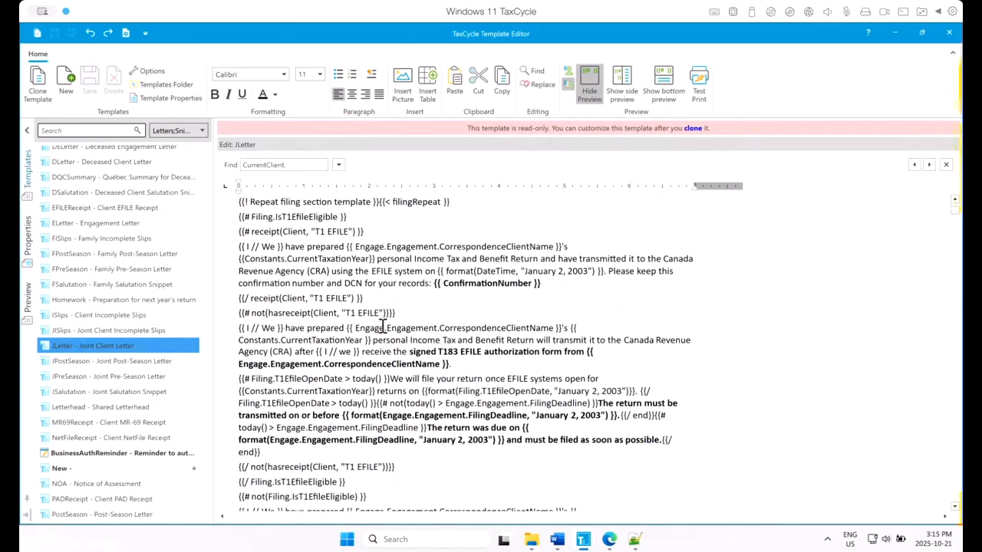
pyautogui.scroll(5, 381, 325)
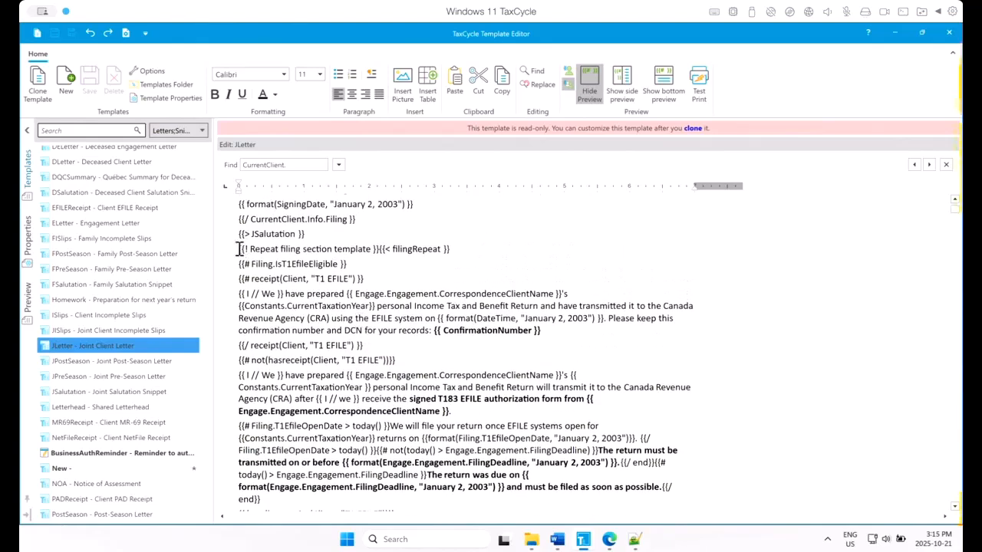
pyautogui.moveTo(239, 249); pyautogui.dragTo(455, 244)
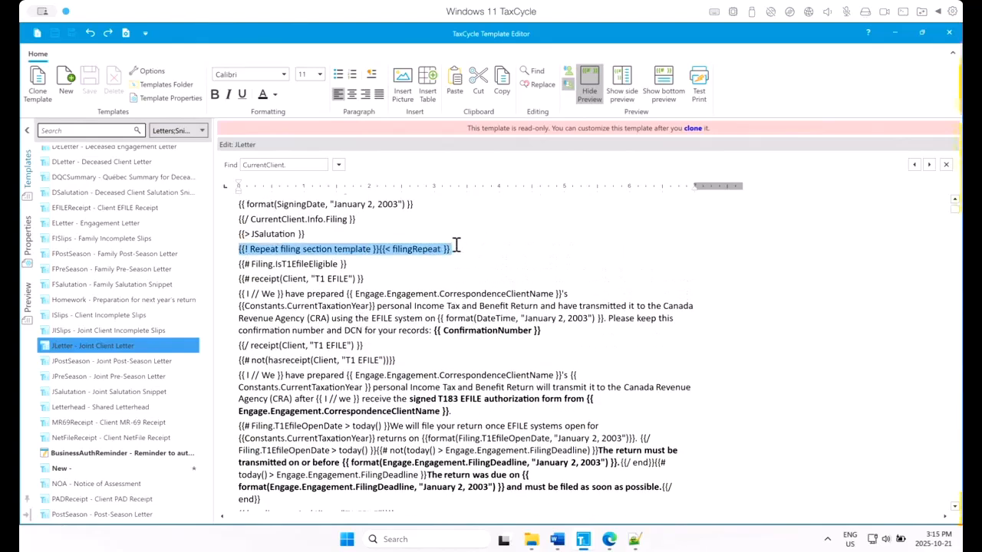
# Step: Examine the JLetter filing section from its filingRepeat line down to the {{# CurrentClient }} code that follows {{/ filingRepeat }}
pyautogui.click(404, 266)
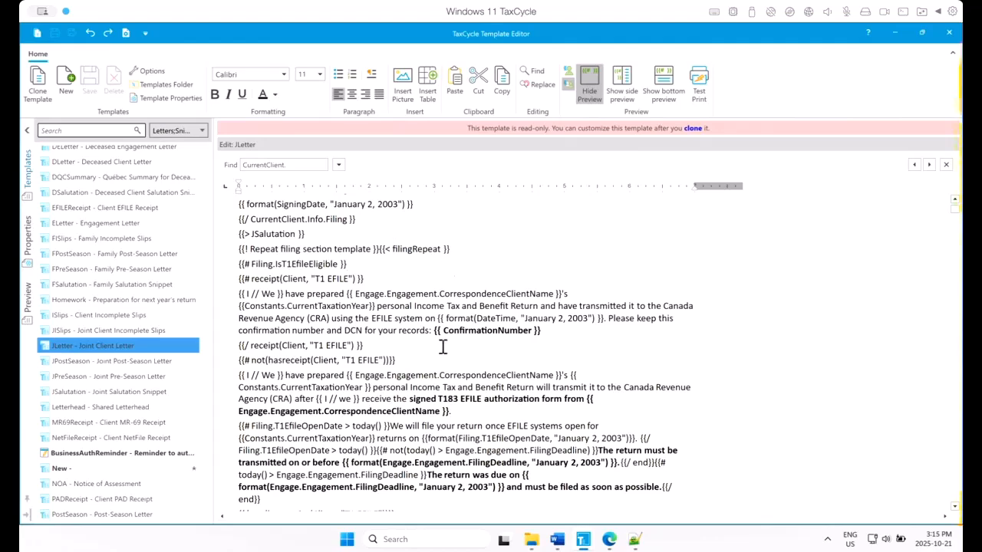
pyautogui.scroll(-5, 442, 349)
pyautogui.scroll(-5, 442, 348)
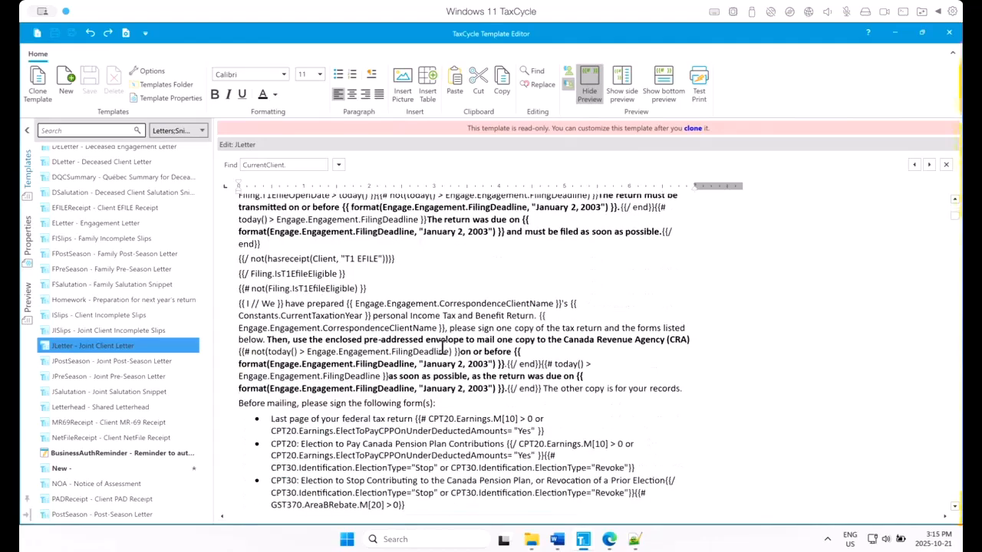
pyautogui.scroll(-15, 442, 348)
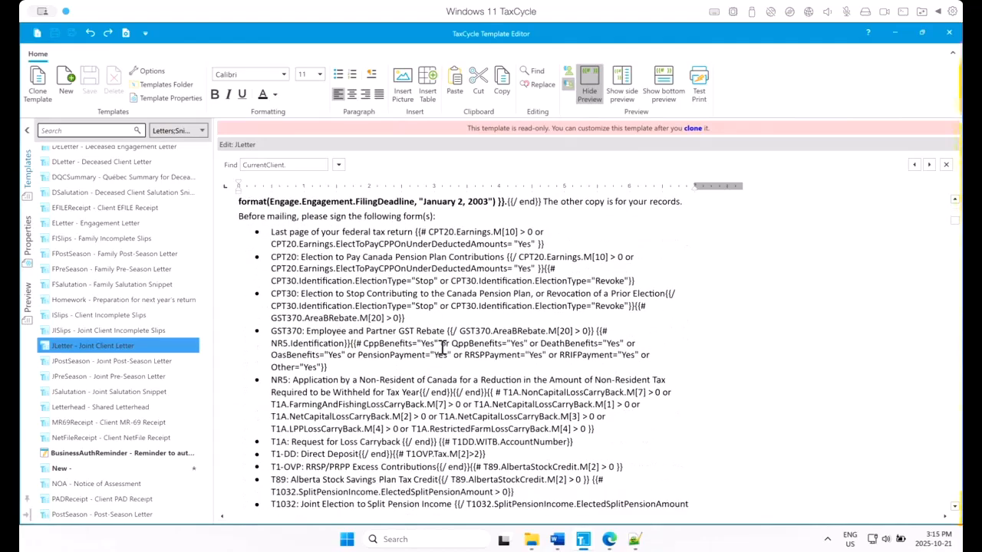
pyautogui.scroll(-15, 442, 348)
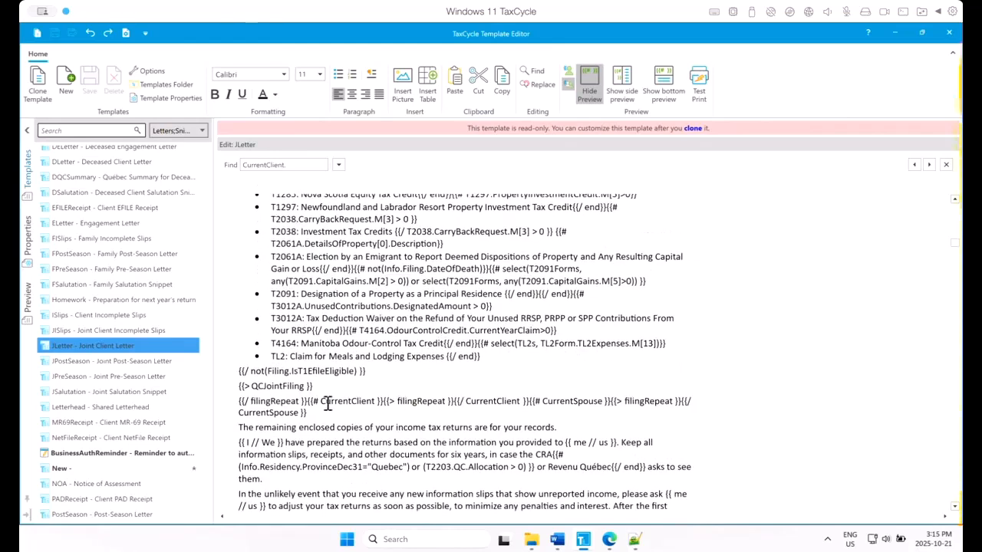
pyautogui.moveTo(307, 400); pyautogui.dragTo(383, 402)
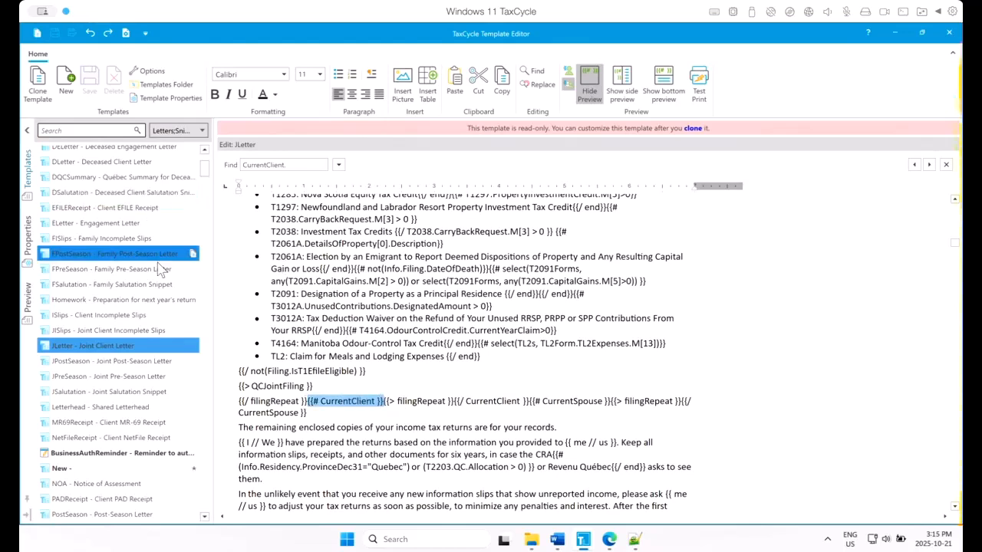
# Step: Return to the customized BusinessAuthReminder template and show the beginning of the letter
pyautogui.scroll(3, 131, 280)
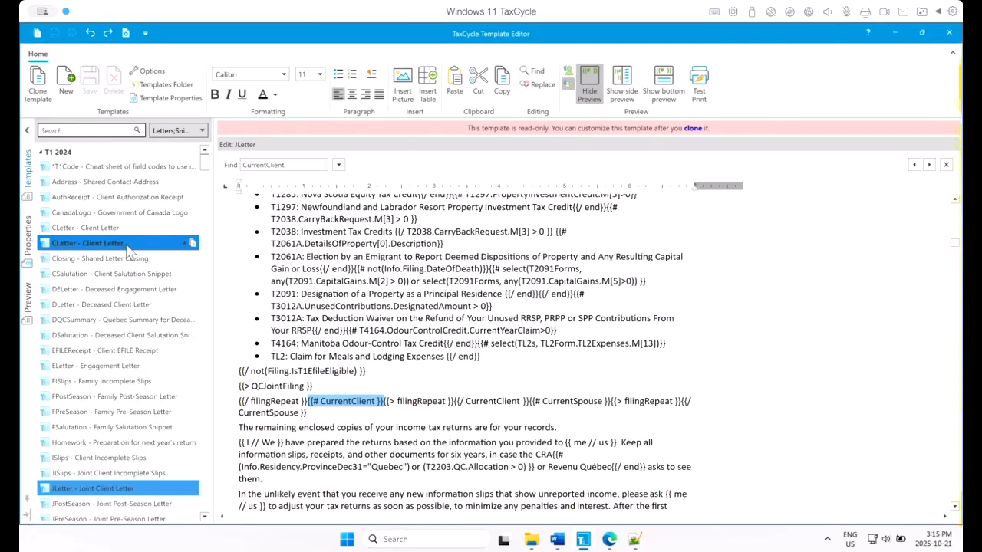
pyautogui.scroll(-6, 121, 322)
pyautogui.click(120, 333)
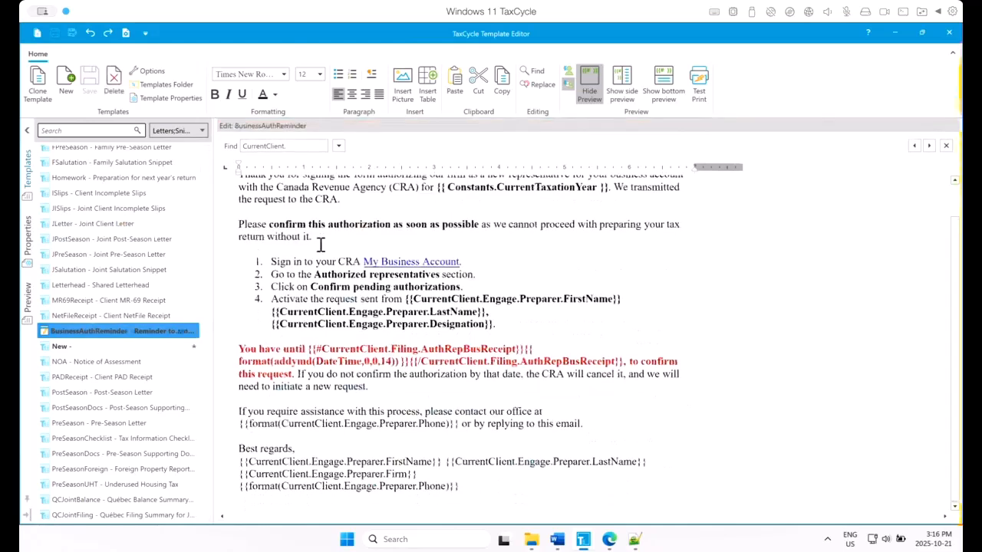
pyautogui.scroll(1, 284, 280)
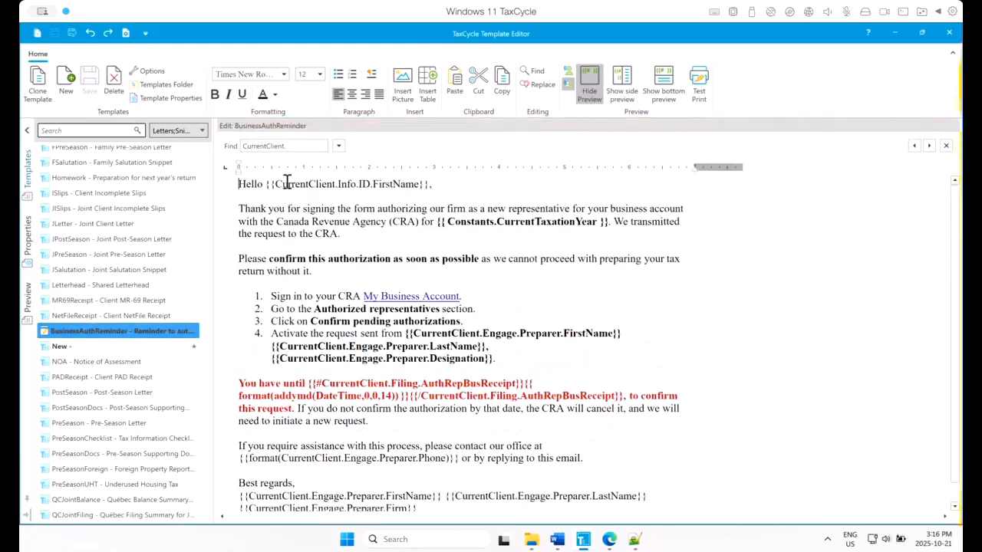
# Step: Insert the section code {{#CurrentClient}} on its own line above the Hello greeting
pyautogui.moveTo(274, 184); pyautogui.dragTo(336, 184)
pyautogui.hotkey('ctrl', 'c')
pyautogui.click(239, 185)
pyautogui.write('{{#')
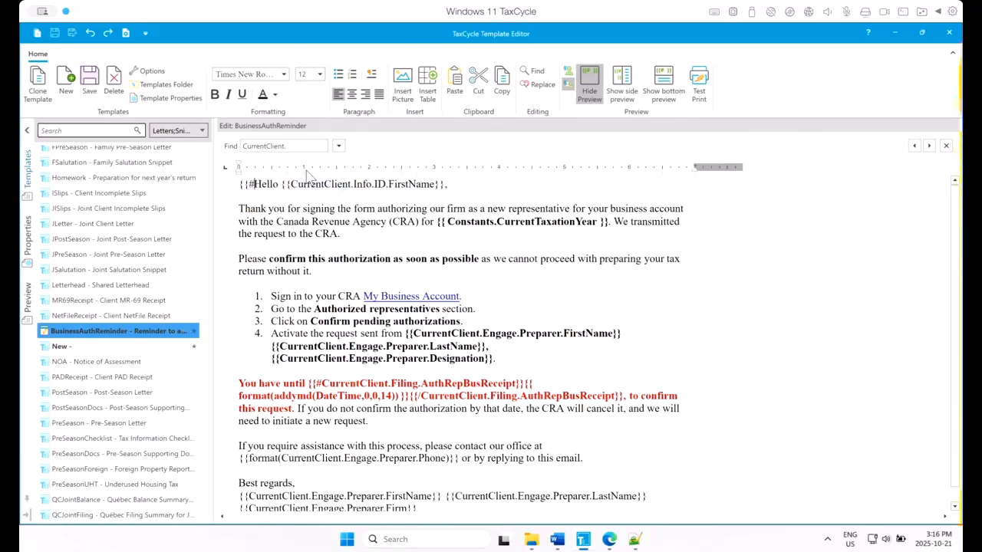
pyautogui.hotkey('ctrl', 'v')
pyautogui.write('}}')
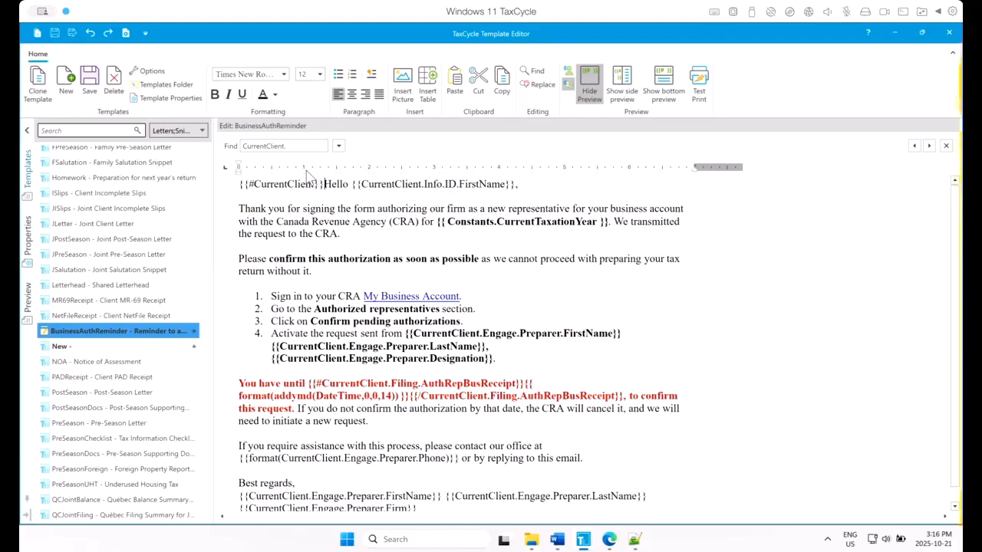
pyautogui.press('Return')
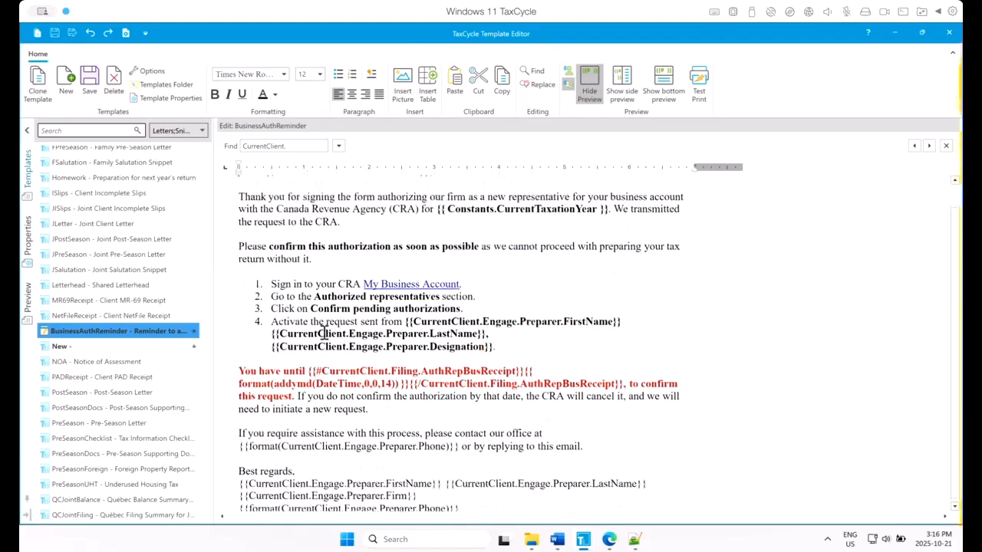
# Step: Add the closing code {{/CurrentClient}} on a new line below the preparer's phone code in the signature
pyautogui.tripleClick(296, 184)
pyautogui.hotkey('ctrl', 'c')
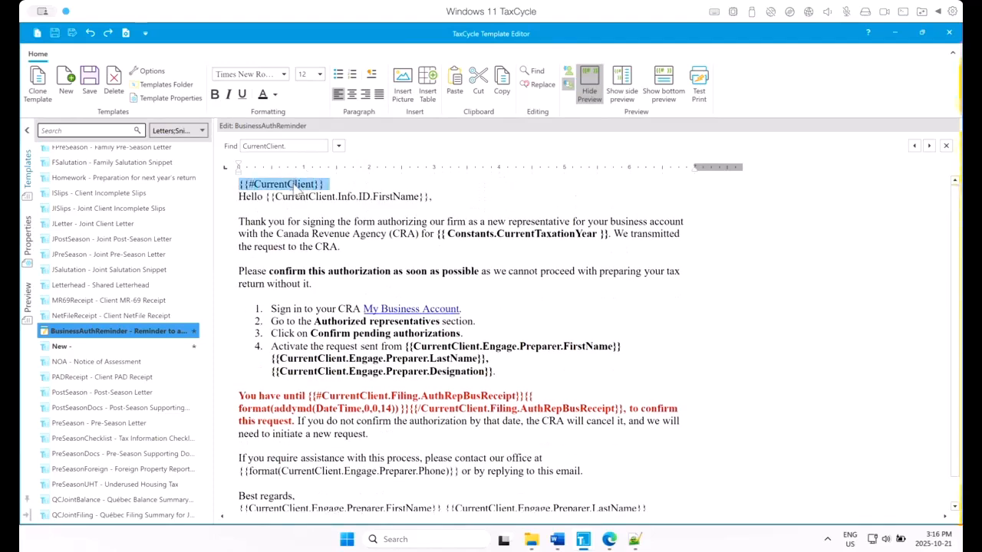
pyautogui.scroll(-1, 313, 338)
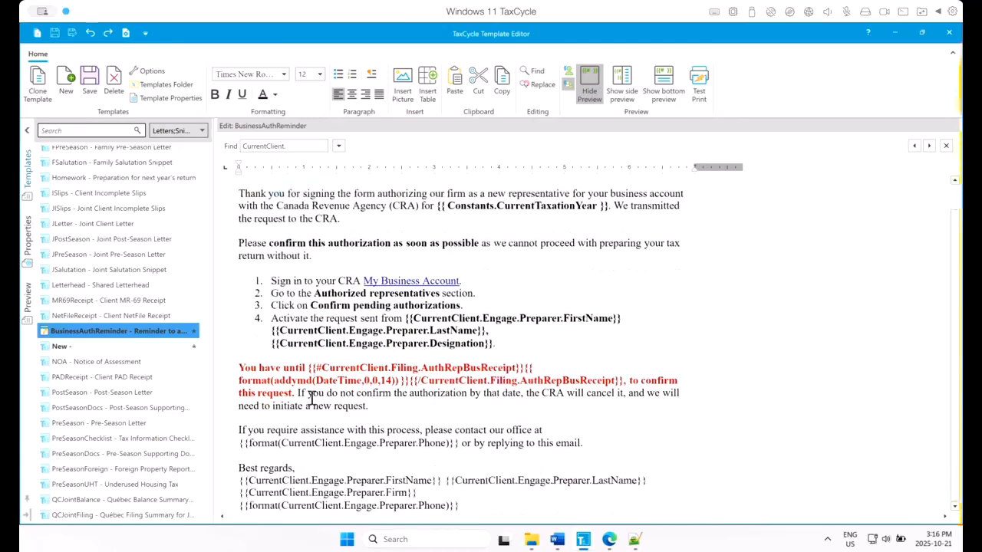
pyautogui.click(470, 497)
pyautogui.click(469, 506)
pyautogui.press('Return')
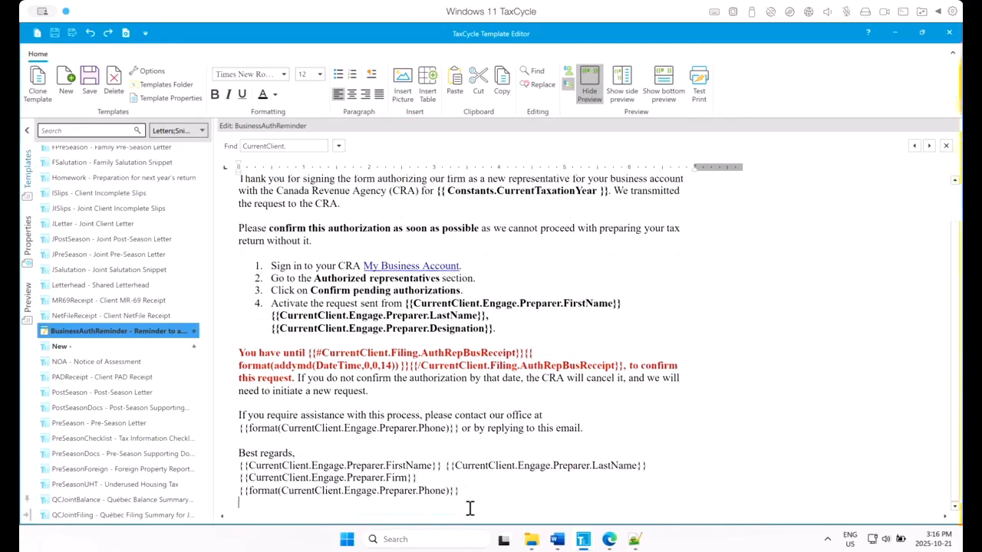
pyautogui.hotkey('ctrl', 'v')
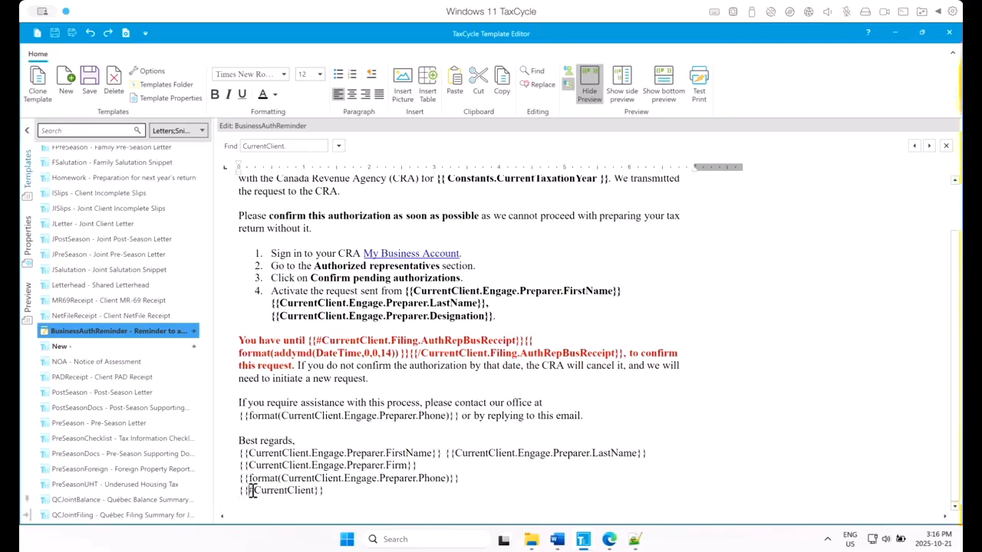
pyautogui.write('/')
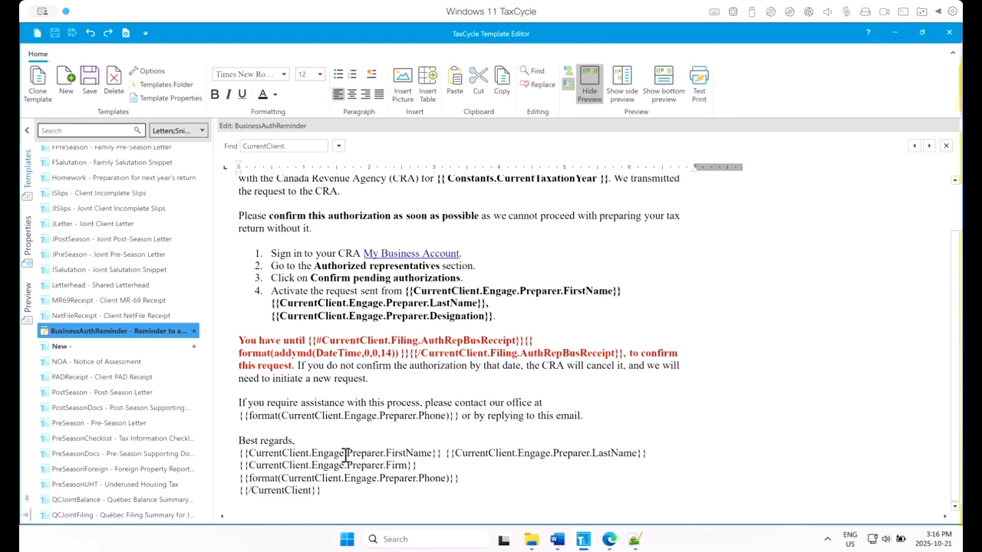
# Step: Try the short form {{/end}} as the letter's final closing code and undo the replacement
pyautogui.moveTo(251, 490); pyautogui.dragTo(315, 488)
pyautogui.write('end')
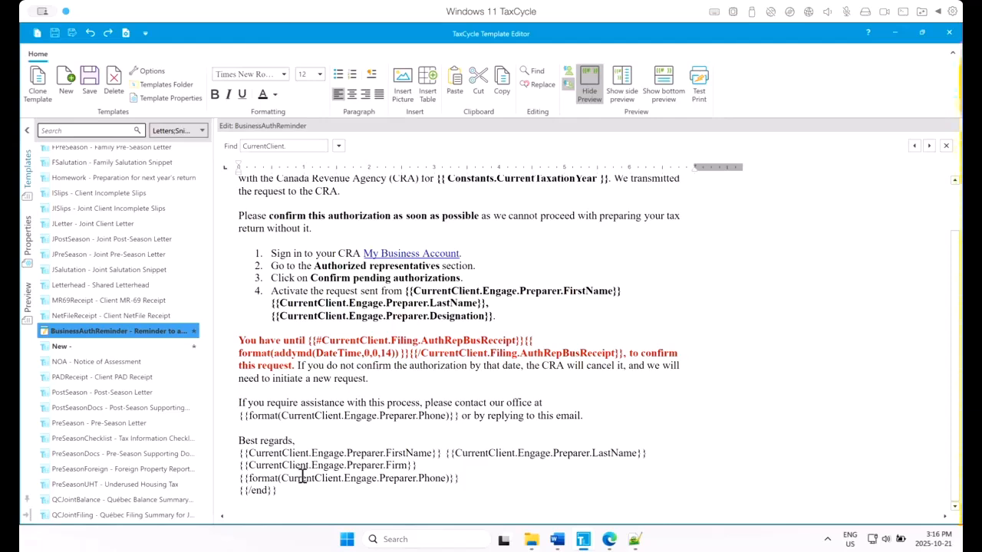
pyautogui.hotkey('ctrl', 'z')
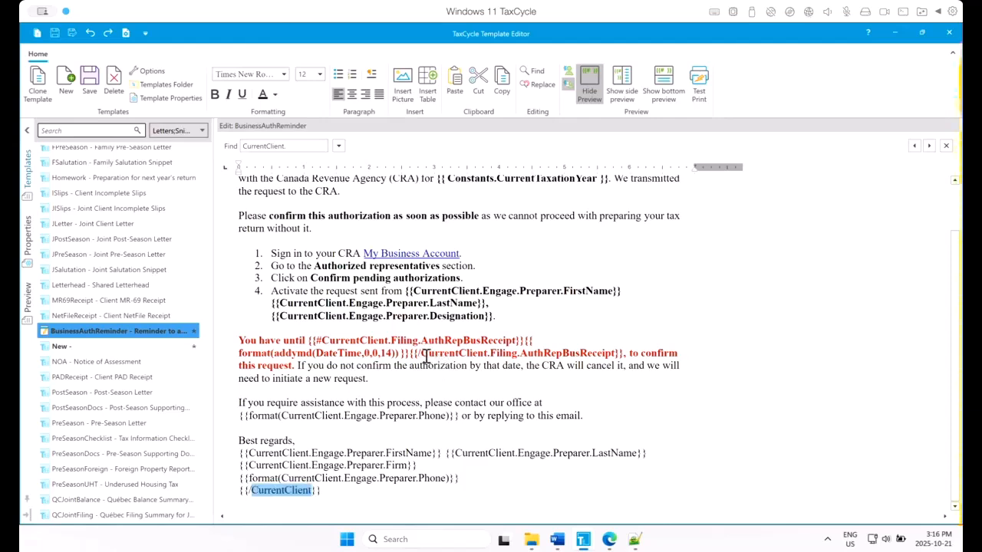
# Step: Shorten the closing code in the red deadline sentence to {{/end}} and replace every "CurrentClient." in the template with nothing
pyautogui.moveTo(421, 354); pyautogui.dragTo(616, 353)
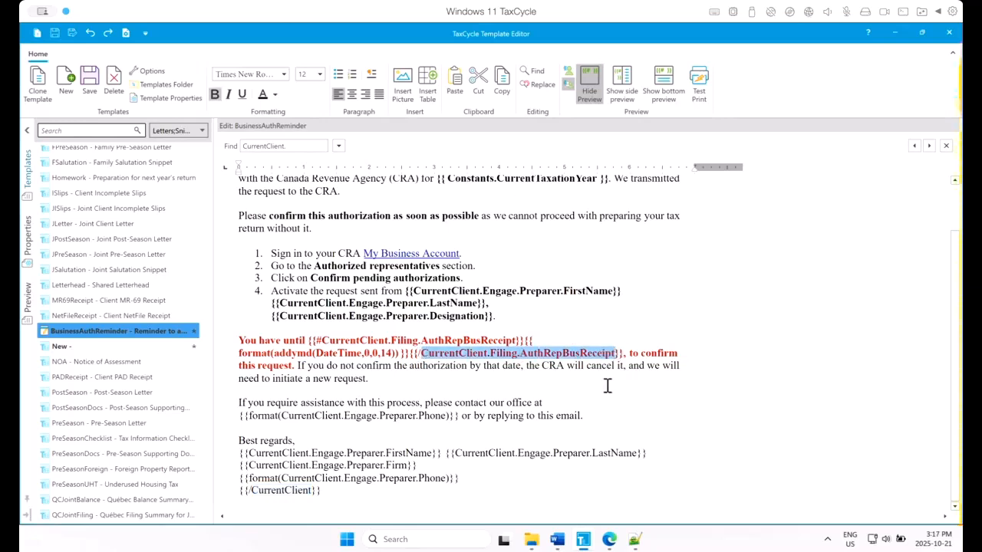
pyautogui.write('end')
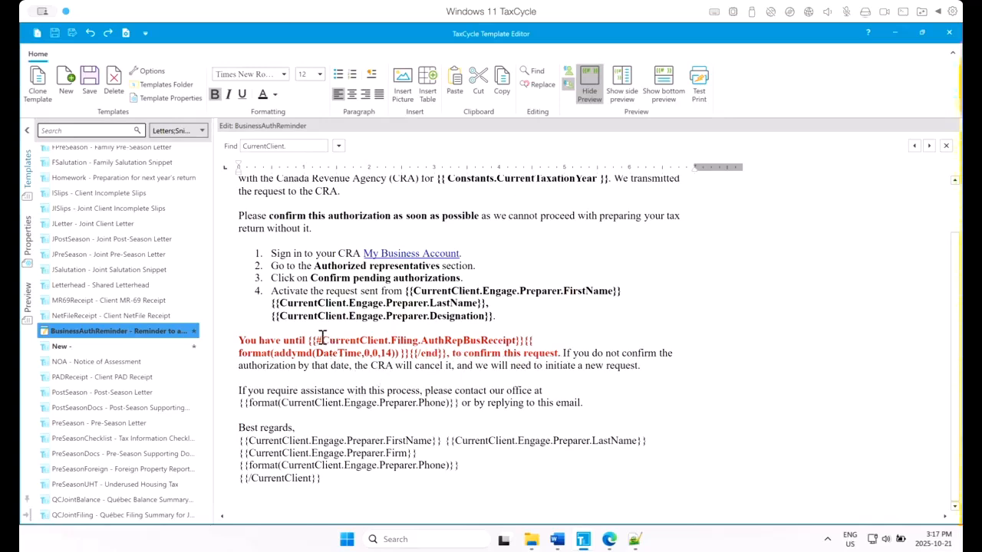
pyautogui.moveTo(322, 340); pyautogui.dragTo(392, 339)
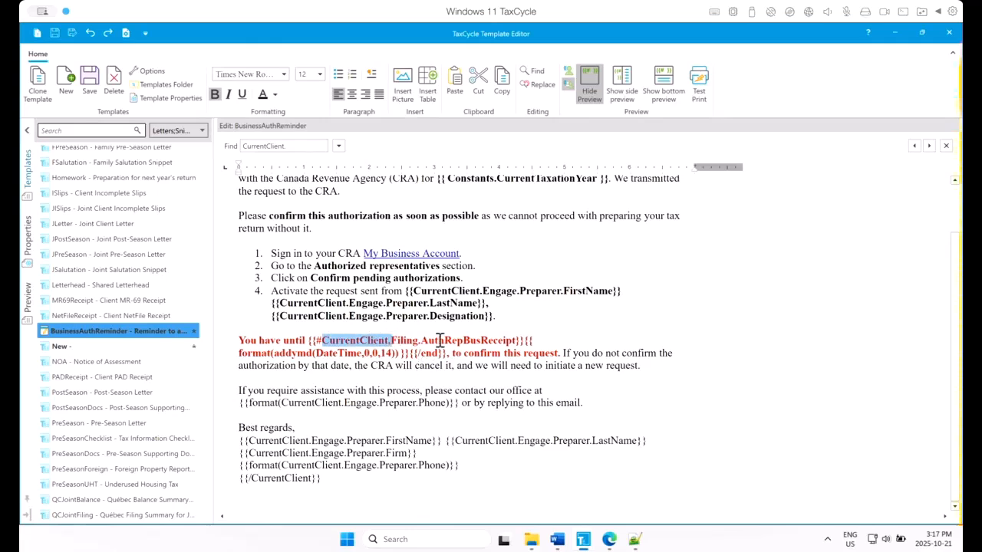
pyautogui.click(537, 84)
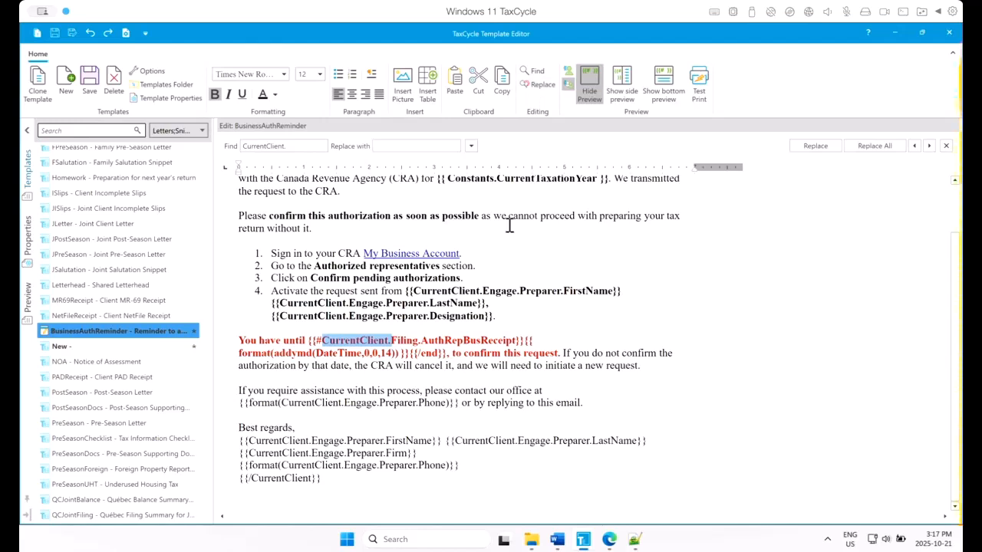
pyautogui.click(288, 146)
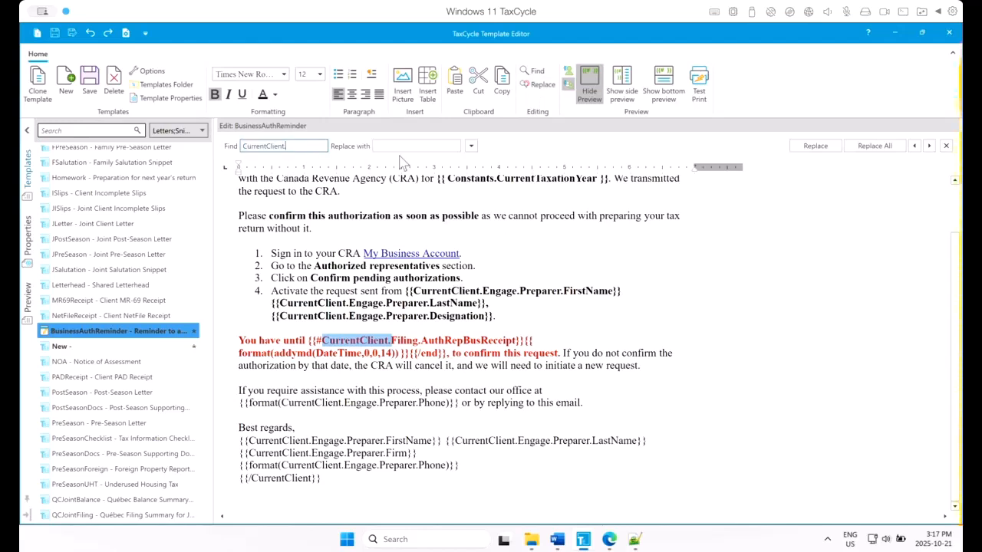
pyautogui.click(875, 146)
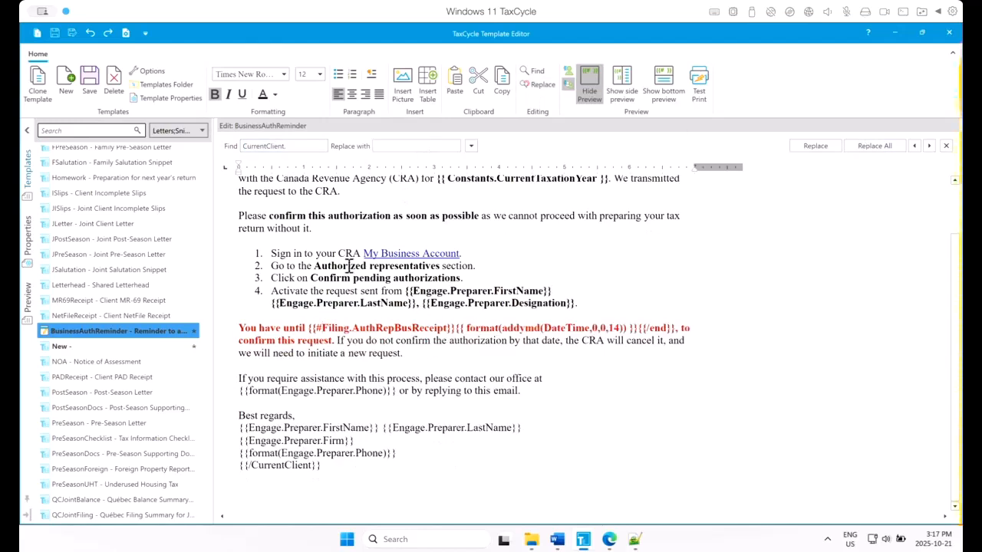
pyautogui.scroll(2, 473, 238)
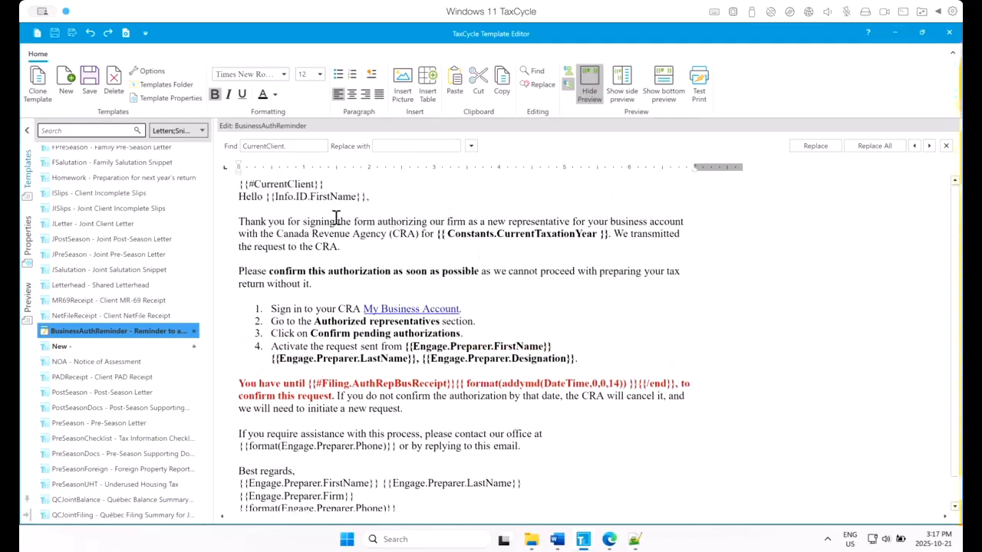
# Step: Insert the section code {{#Engage}} on the line above the "If you require assistance" paragraph
pyautogui.scroll(-1, 448, 403)
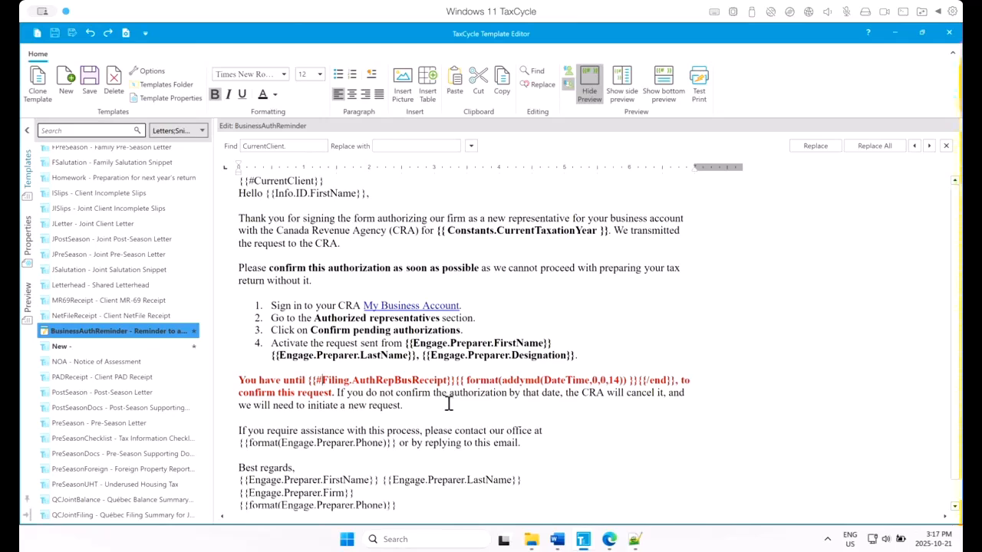
pyautogui.scroll(-1, 448, 404)
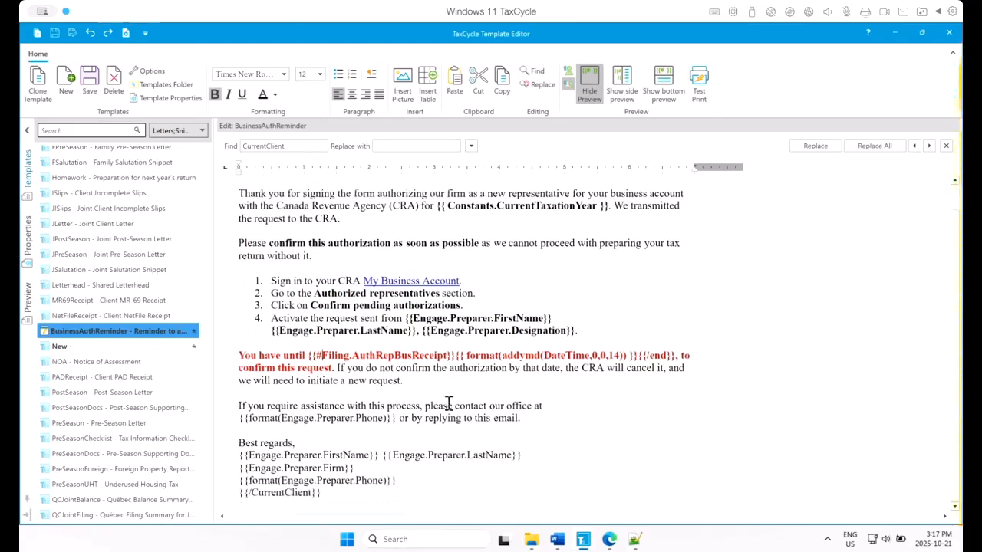
pyautogui.click(250, 392)
pyautogui.write('{{#Cengage')
pyautogui.press('BackSpace')
pyautogui.press('BackSpace')
pyautogui.press('BackSpace')
pyautogui.press('BackSpace')
pyautogui.press('BackSpace')
pyautogui.press('BackSpace')
pyautogui.press('BackSpace')
pyautogui.moveTo(281, 418); pyautogui.dragTo(317, 418)
pyautogui.hotkey('ctrl', 'c')
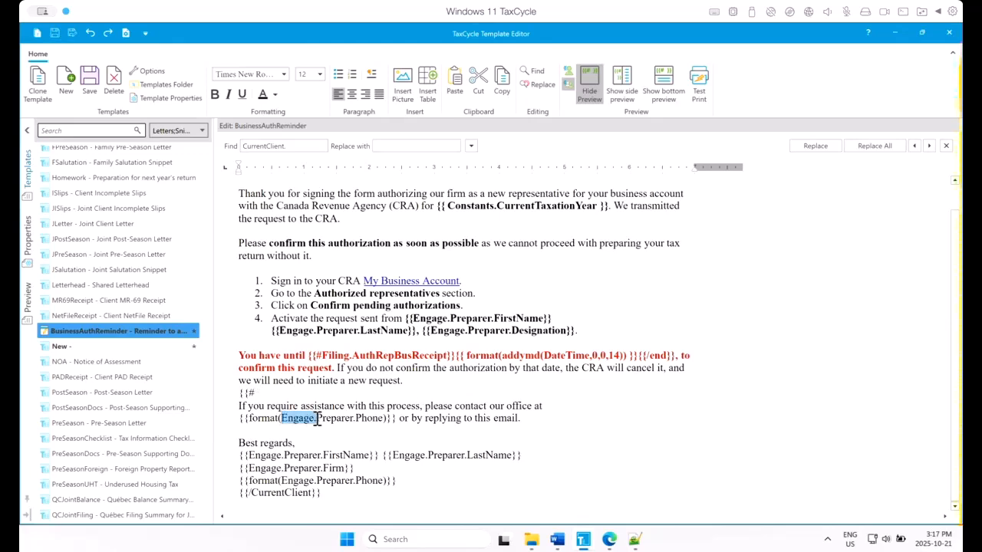
pyautogui.click(268, 393)
pyautogui.hotkey('ctrl', 'v')
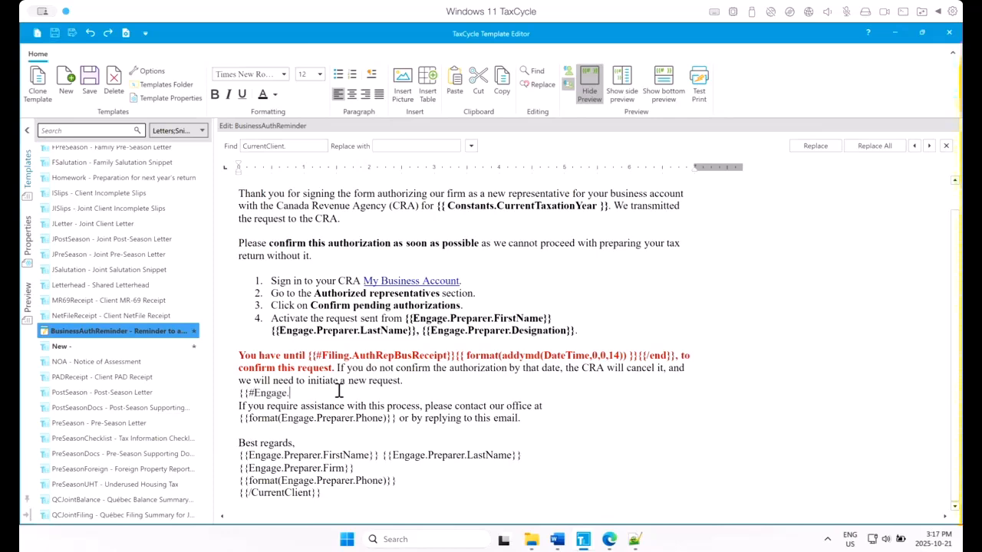
pyautogui.write('}}')
pyautogui.press('Left')
pyautogui.press('Left')
pyautogui.press('BackSpace')
# Step: Add the closing code {{/Engage}} on a new line directly above {{/CurrentClient}}
pyautogui.press('Return')
pyautogui.write('{')
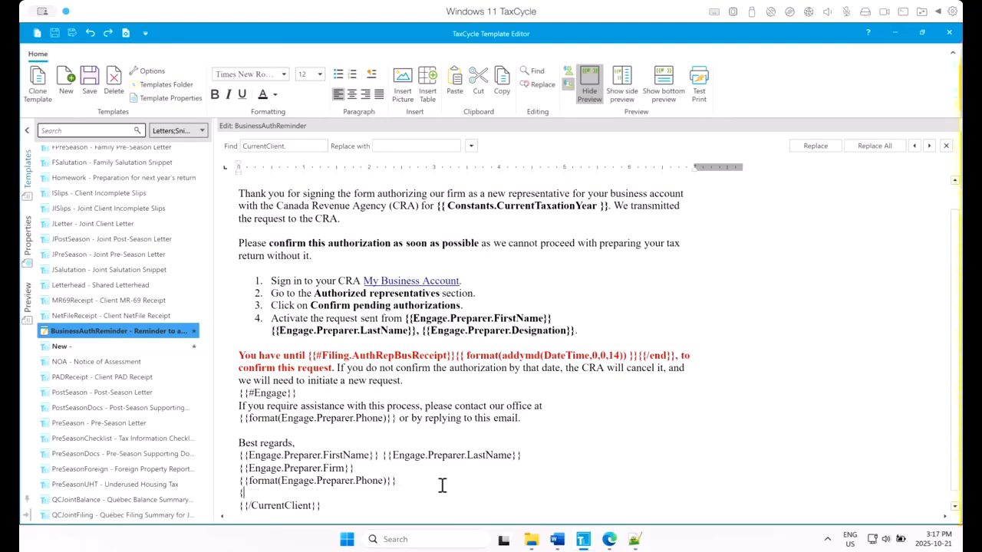
pyautogui.write('{/Engage}}')
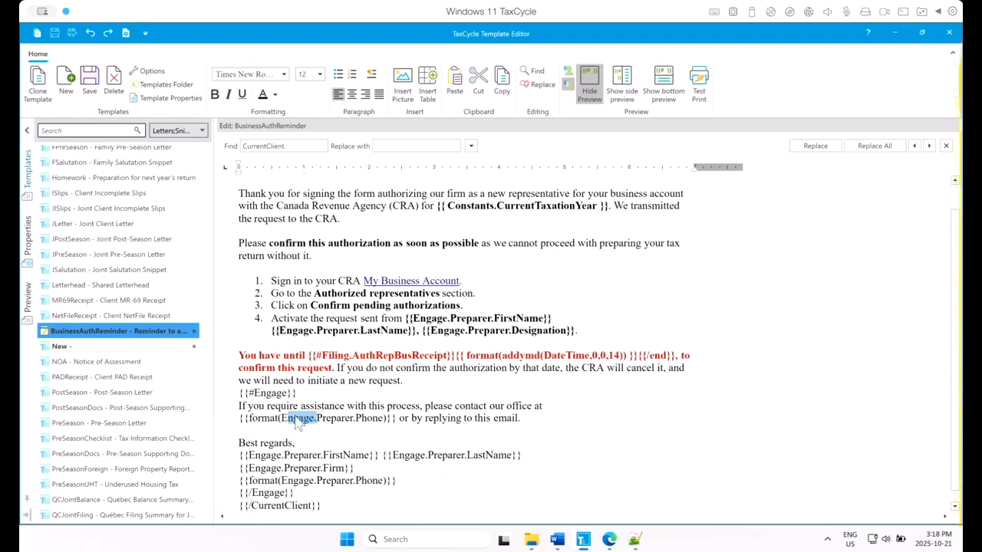
# Step: Remove the "Engage." prefix from the phone code in the assistance sentence and from the signature's preparer name, firm and phone codes
pyautogui.moveTo(281, 418); pyautogui.dragTo(317, 418)
pyautogui.press('BackSpace')
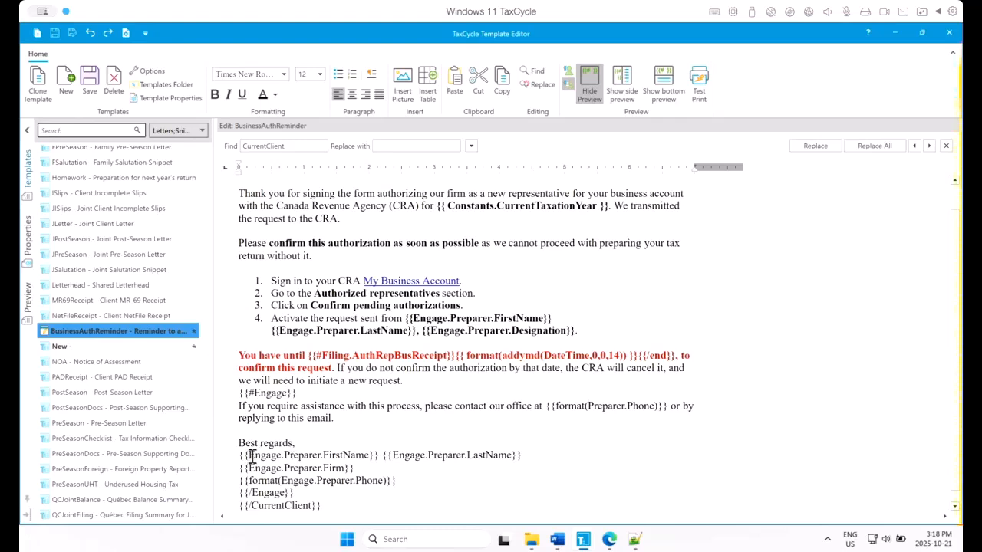
pyautogui.moveTo(248, 456); pyautogui.dragTo(286, 457)
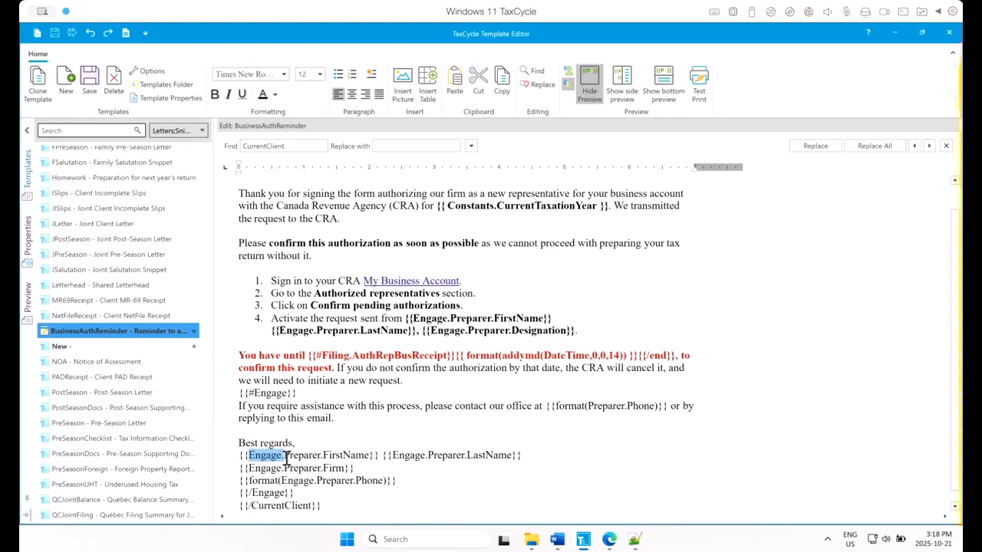
pyautogui.press('BackSpace')
pyautogui.moveTo(356, 455); pyautogui.dragTo(392, 457)
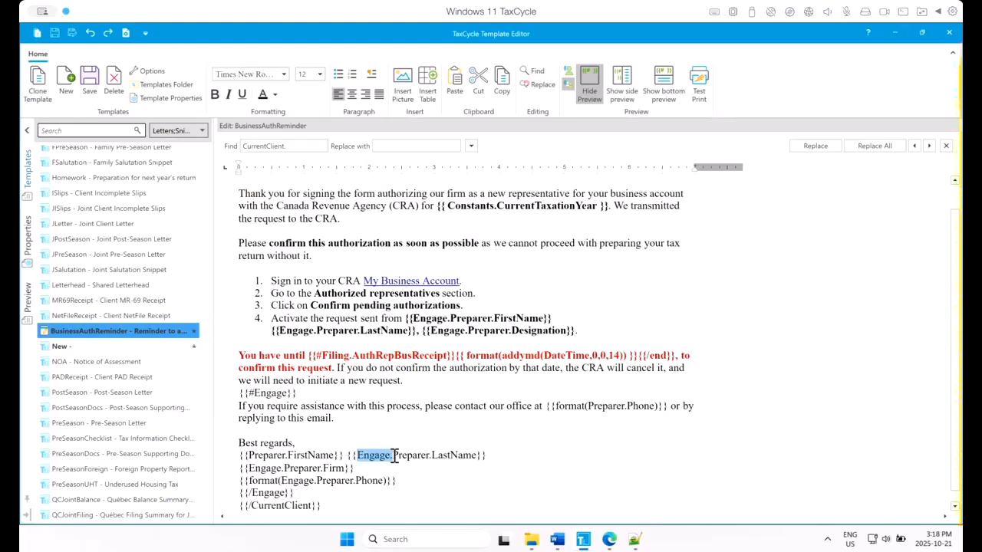
pyautogui.press('BackSpace')
pyautogui.moveTo(247, 468); pyautogui.dragTo(316, 481)
pyautogui.press('BackSpace')
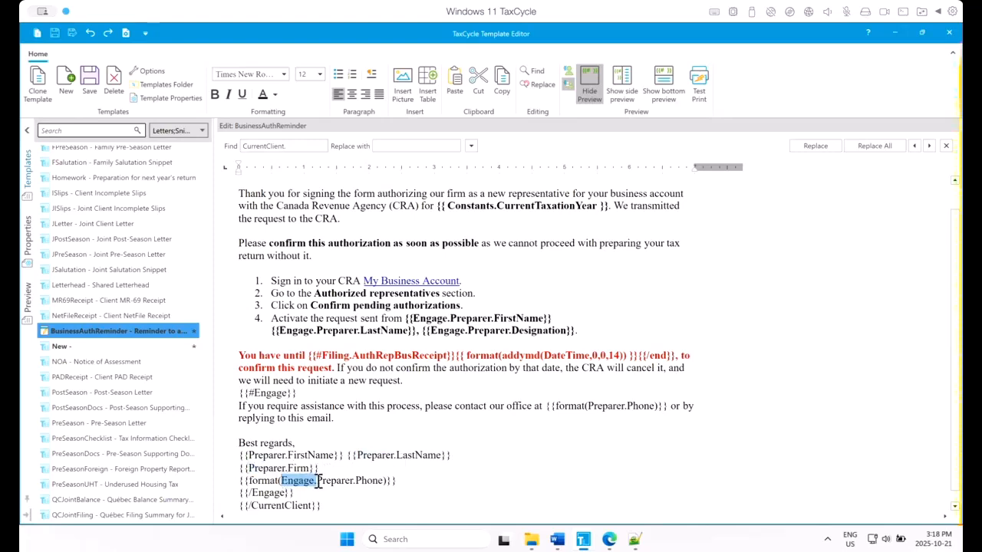
pyautogui.press('BackSpace')
pyautogui.click(407, 455)
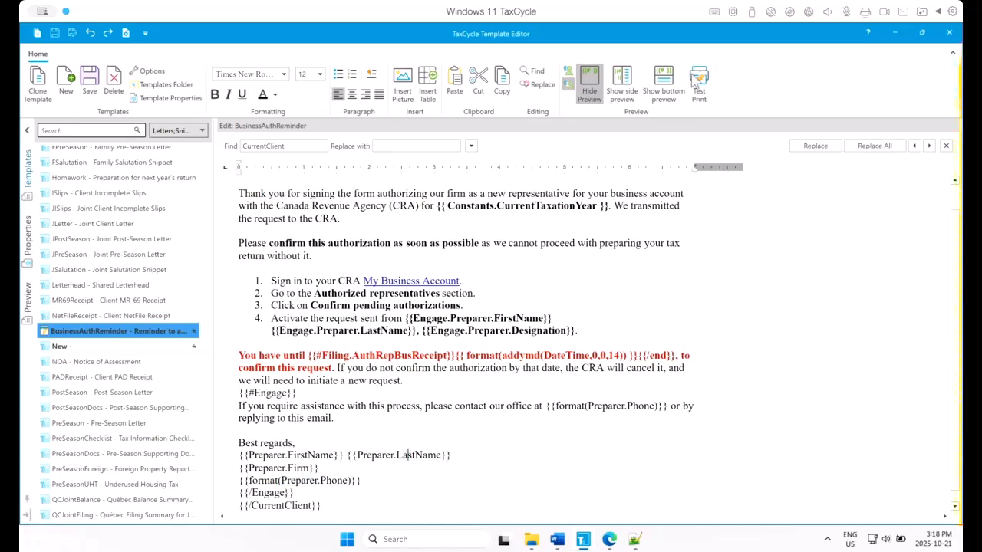
# Step: Save the template with the side preview shown, and open its properties in a wider pane
pyautogui.click(621, 81)
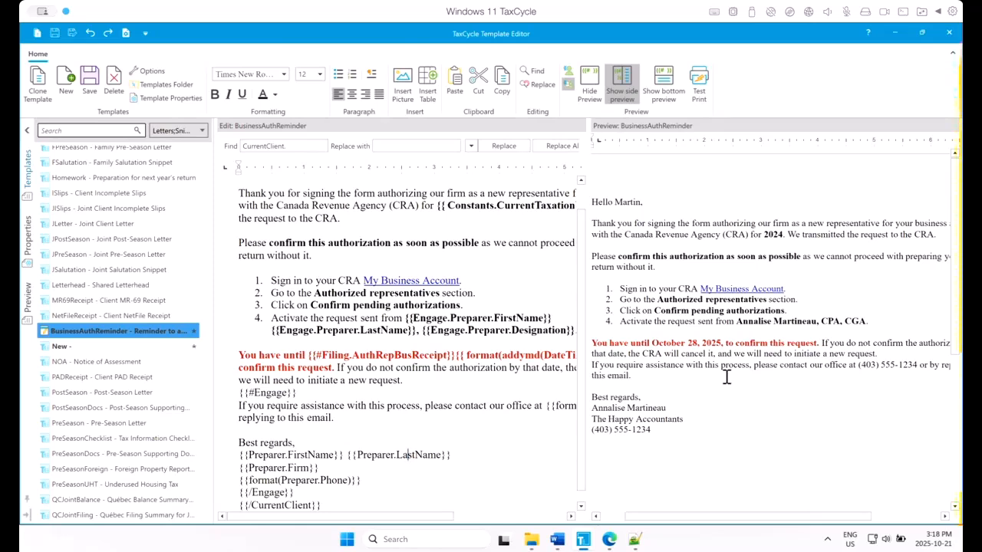
pyautogui.hotkey('ctrl', 's')
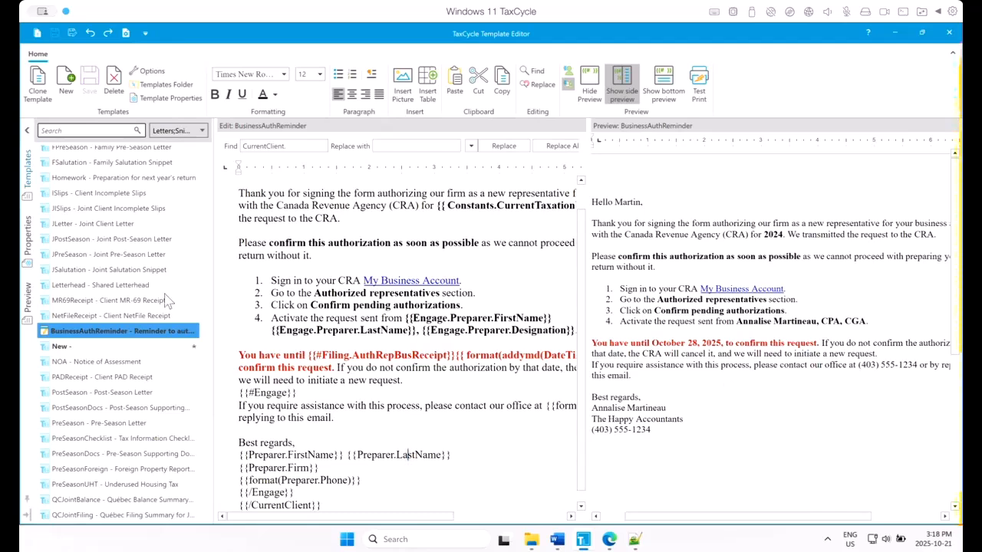
pyautogui.click(28, 264)
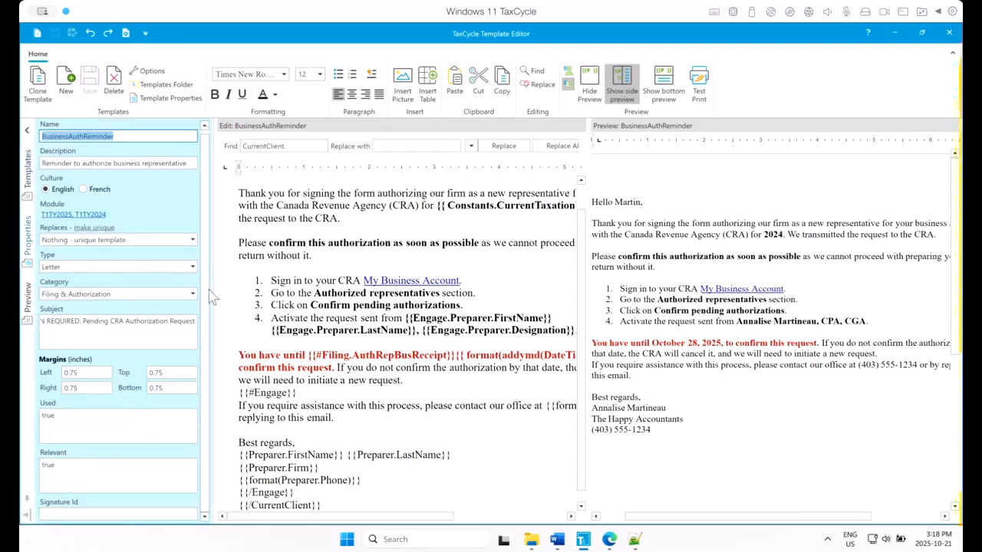
pyautogui.moveTo(211, 294); pyautogui.dragTo(230, 294)
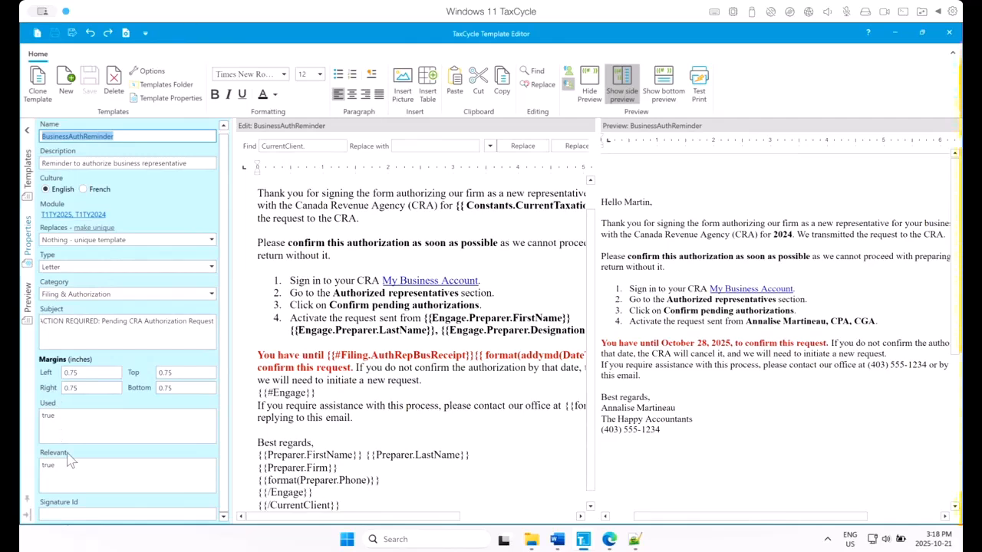
# Step: Switch to the principal's T1 return, collapse the Identification forms and review the BusinessAuthReminder letter under Filing & Authorization
pyautogui.moveTo(583, 540)
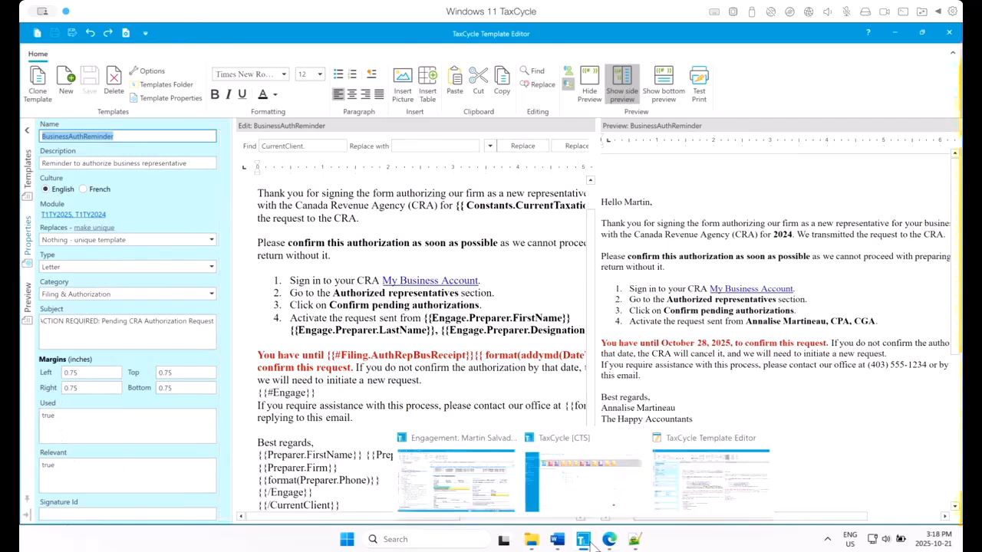
pyautogui.click(507, 513)
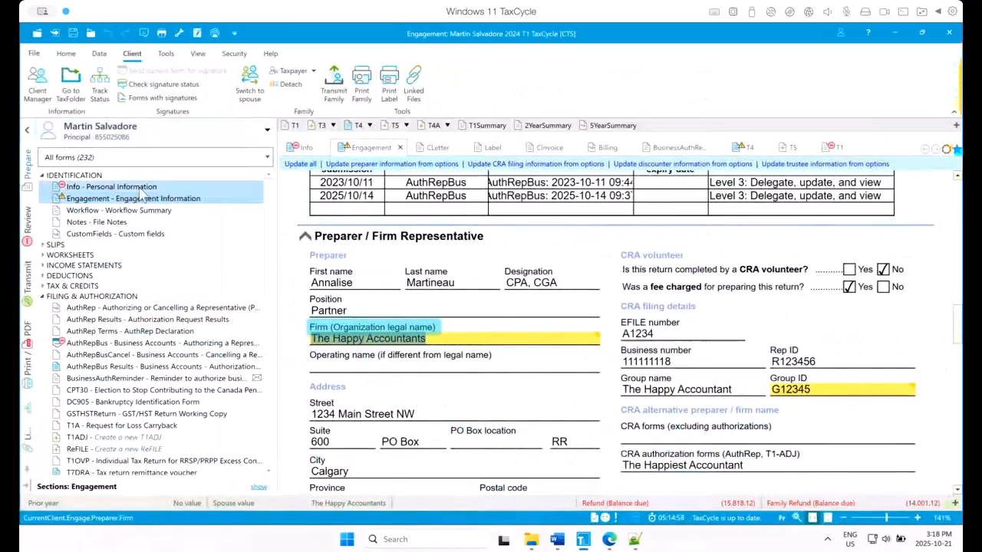
pyautogui.click(42, 175)
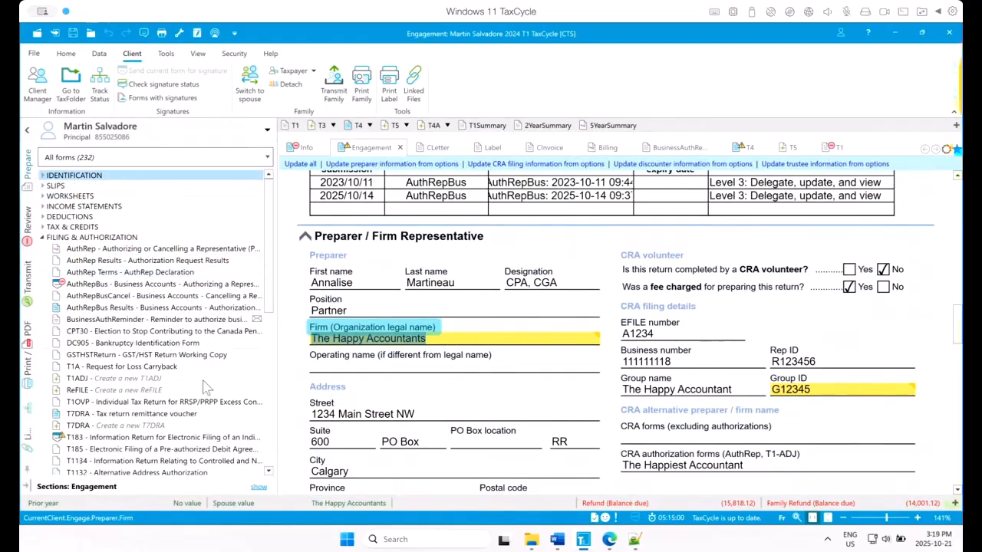
pyautogui.click(185, 321)
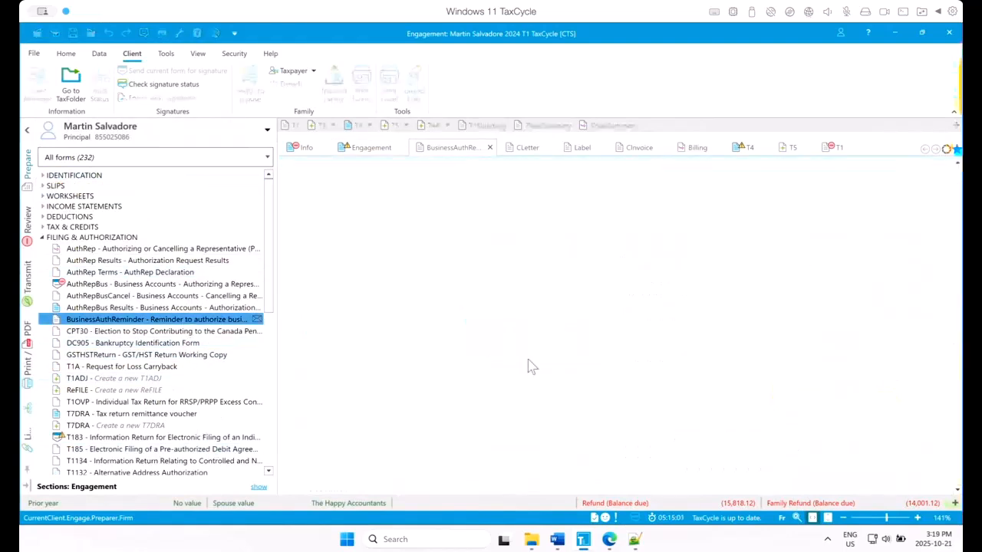
pyautogui.scroll(-2, 703, 358)
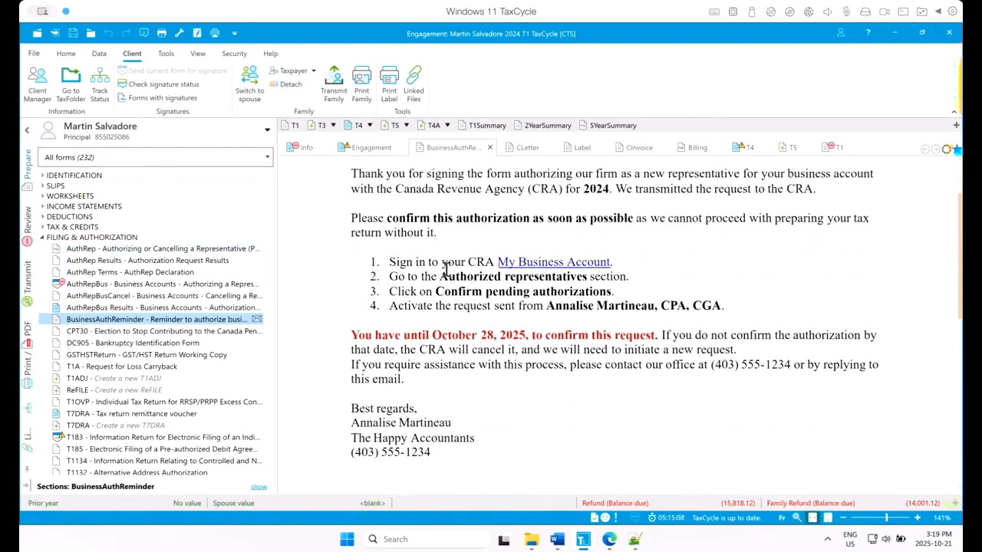
# Step: View the reminder letter in the spouse's return, dismiss the notice there, and open the principal's AuthRepBus form
pyautogui.press('F5')
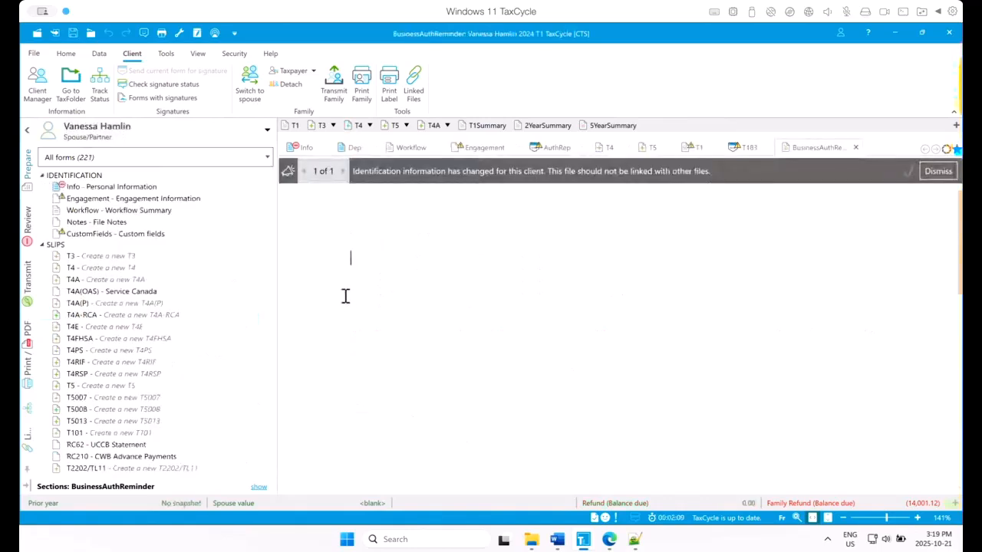
pyautogui.click(938, 171)
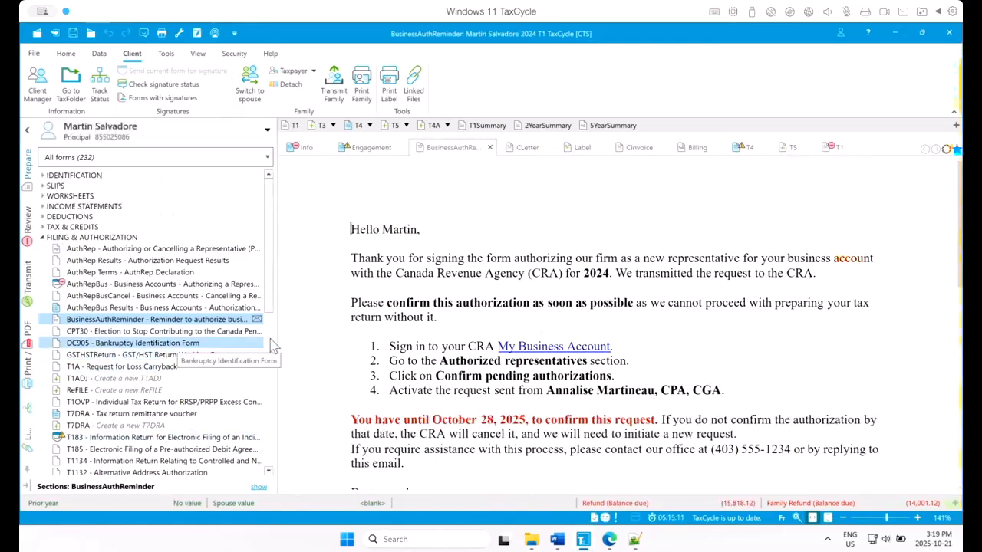
pyautogui.click(440, 298)
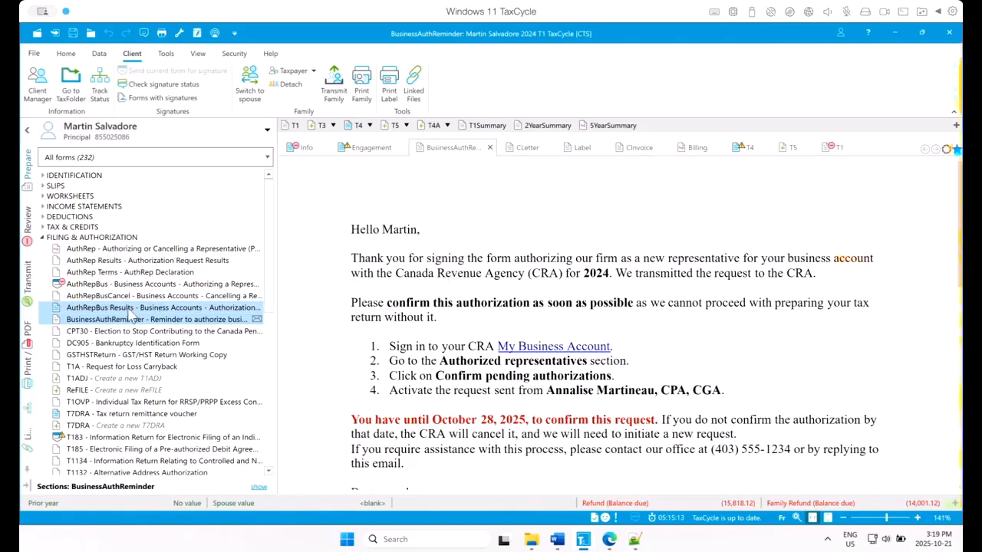
pyautogui.click(142, 285)
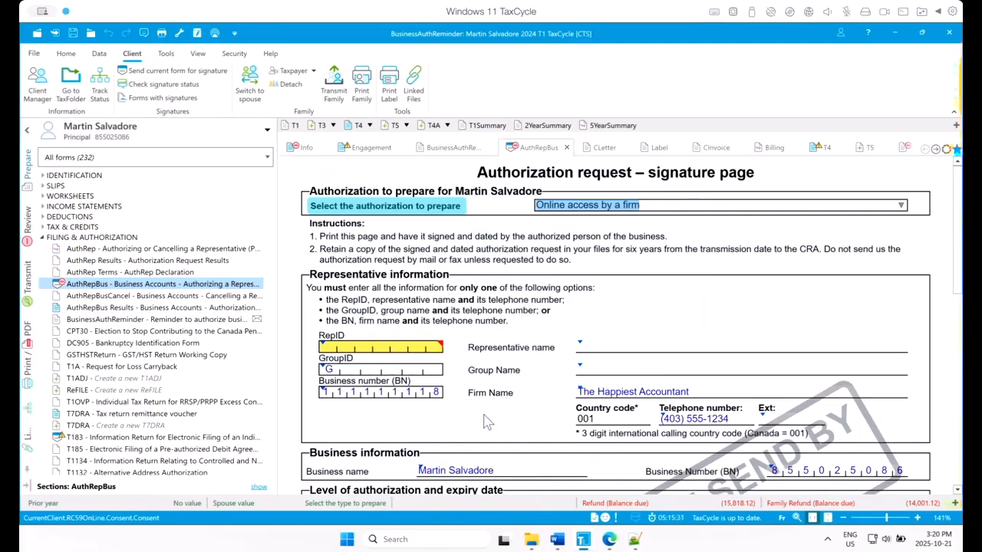
# Step: Switch to the browser, go back to the Transmission and Filing help page and copy {{CurrentClient.Filing.HasAuthRepBusReceipt}}
pyautogui.moveTo(580, 539)
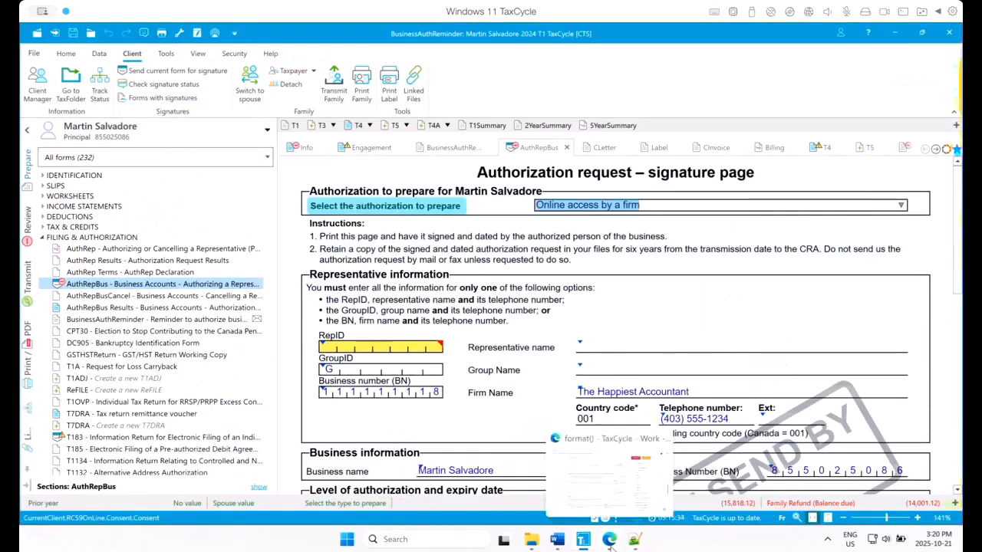
pyautogui.click(610, 539)
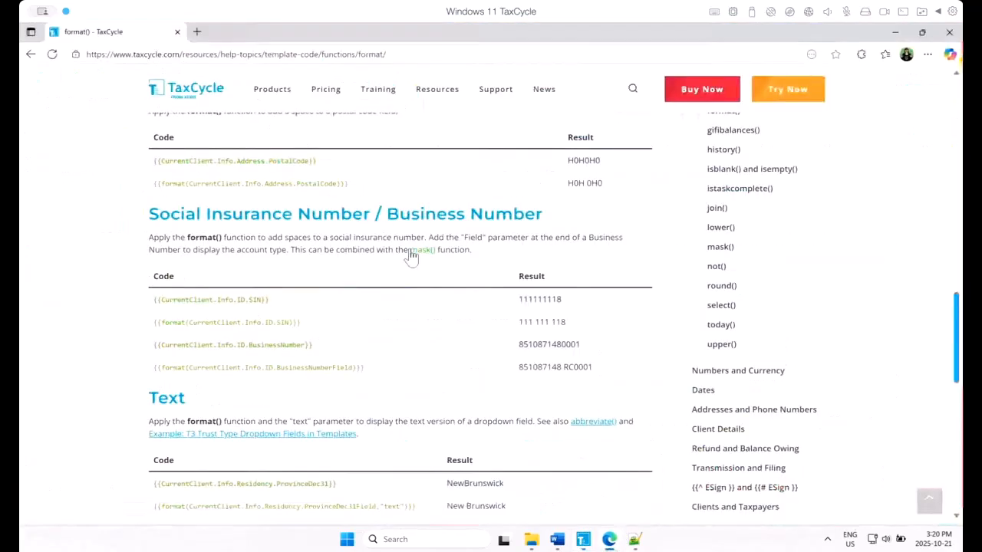
pyautogui.click(34, 53)
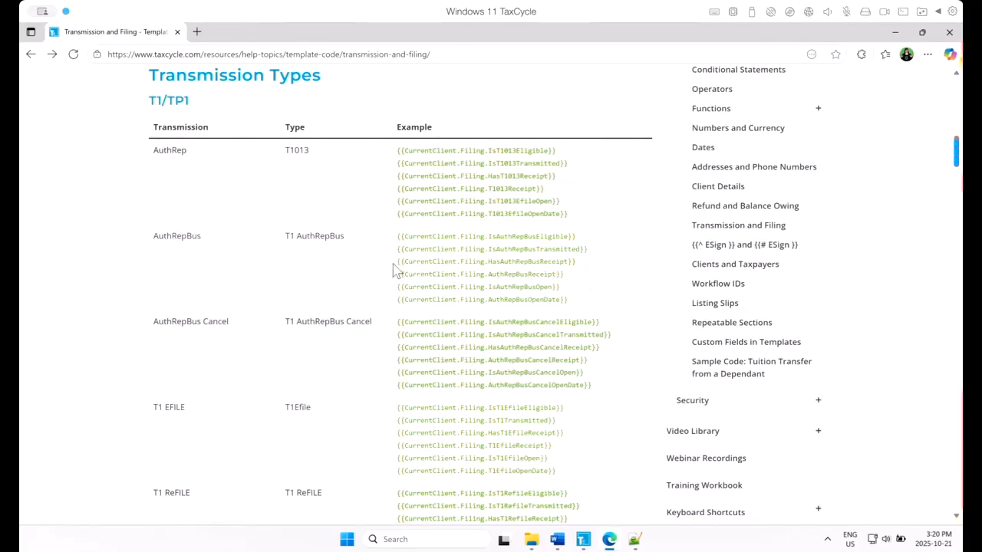
pyautogui.moveTo(395, 265); pyautogui.dragTo(604, 268)
pyautogui.hotkey('ctrl', 'c')
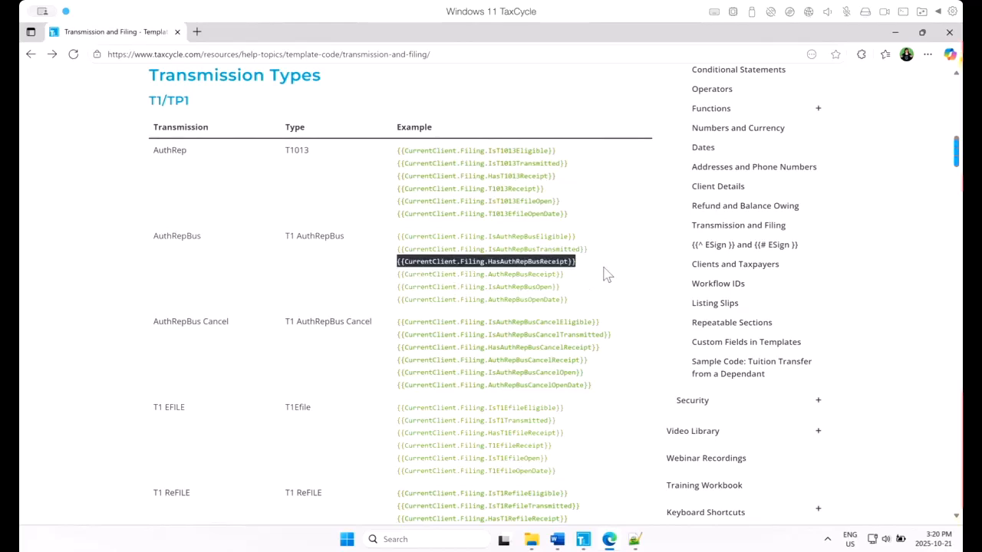
# Step: Switch to Notepad++, replace the existing text with the copied code and select CurrentClient.Filing.HasAuthRepBusReceipt without its braces
pyautogui.click(634, 537)
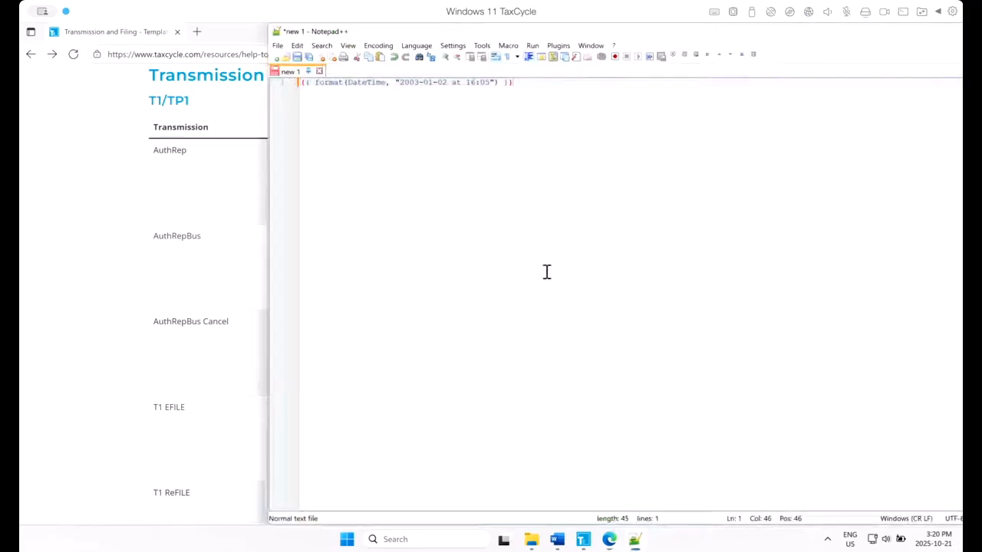
pyautogui.hotkey('ctrl', 'a')
pyautogui.hotkey('ctrl', 'v')
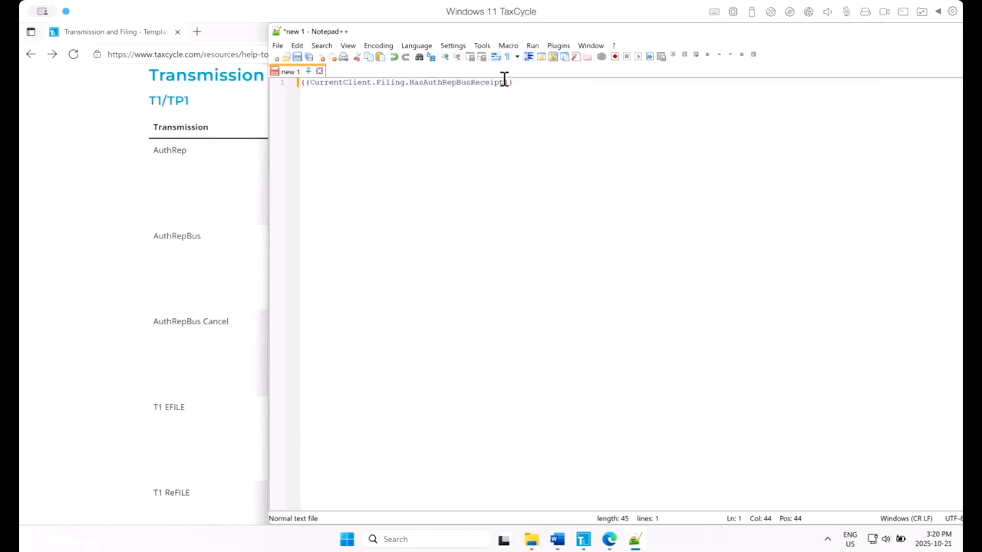
pyautogui.moveTo(504, 80); pyautogui.dragTo(313, 85)
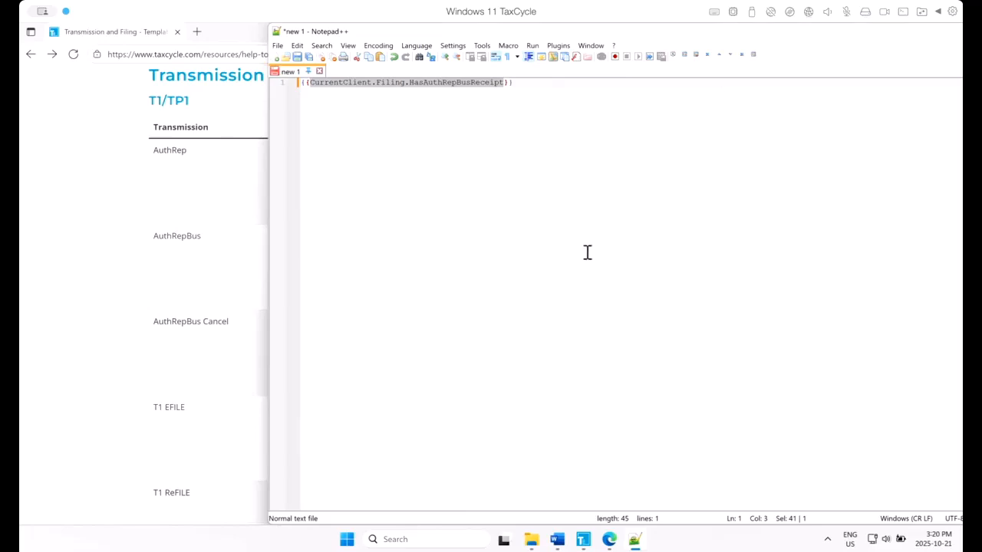
# Step: In the Template Editor, set the Relevant property of BusinessAuthReminder to CurrentClient.Filing.HasAuthRepBusReceipt and save the template
pyautogui.moveTo(583, 539)
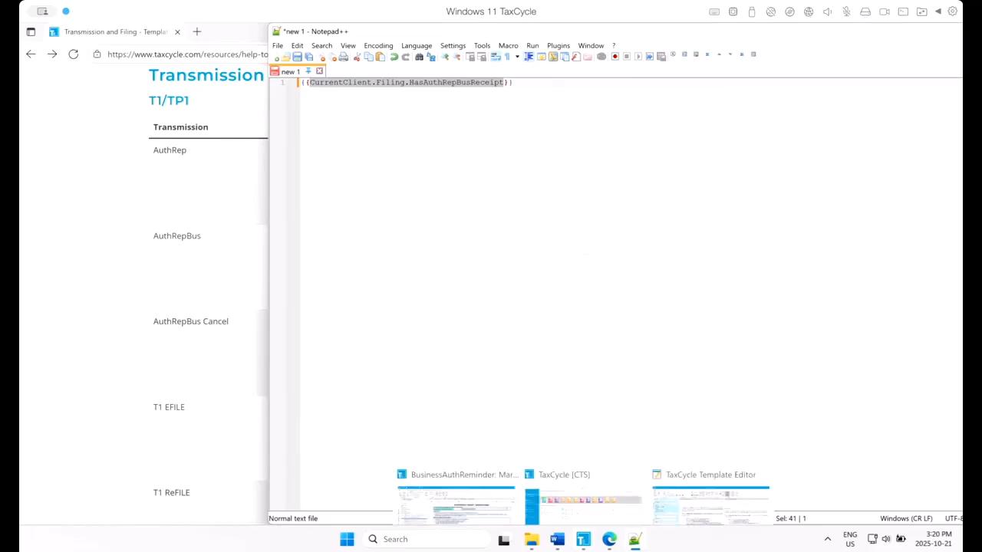
pyautogui.click(666, 498)
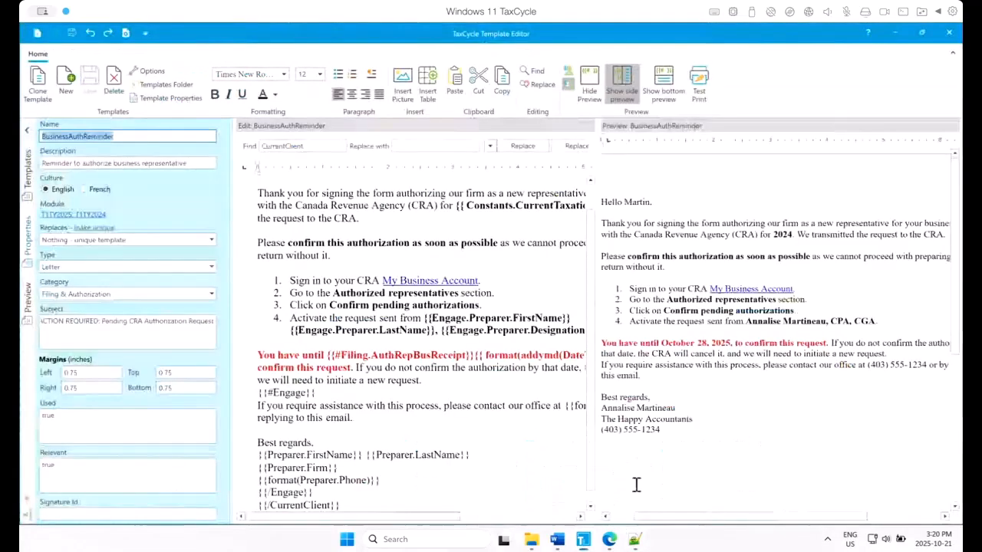
pyautogui.doubleClick(73, 464)
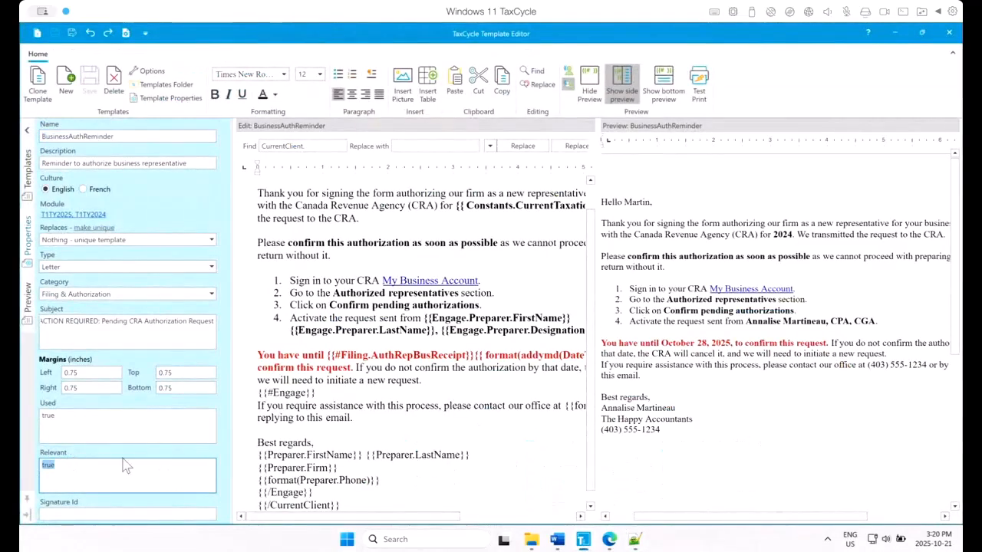
pyautogui.write('CurrentClient.Filing.HasAuthRepBusReceipt')
pyautogui.hotkey('shift', 'Tab')
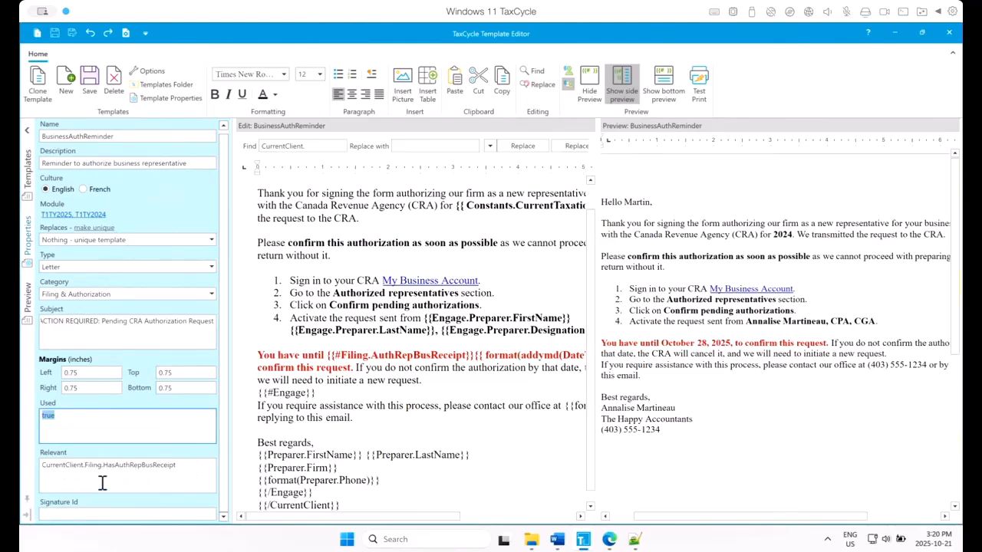
pyautogui.click(89, 83)
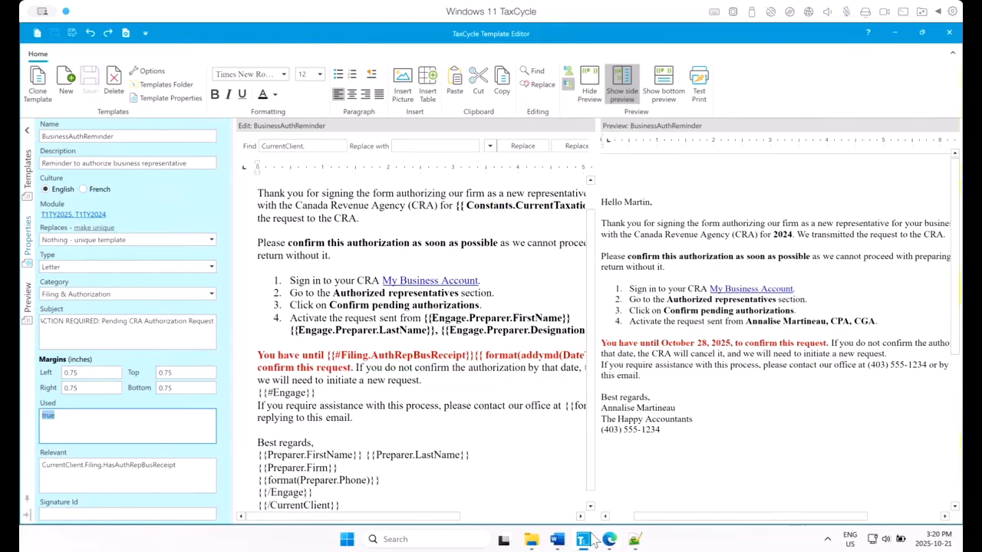
# Step: Switch to the principal's tax return and view the BusinessAuthReminder letter
pyautogui.moveTo(583, 541)
pyautogui.click(457, 503)
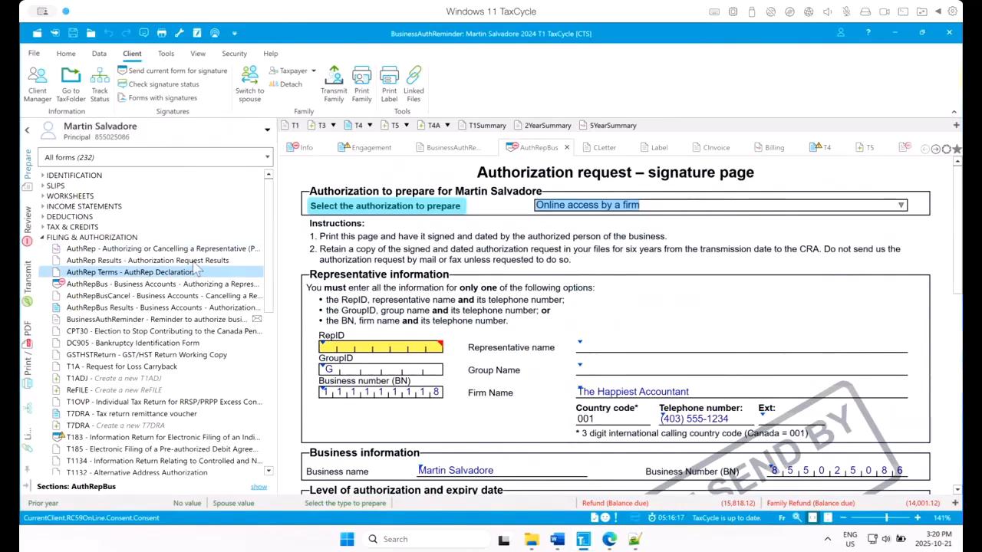
pyautogui.click(203, 319)
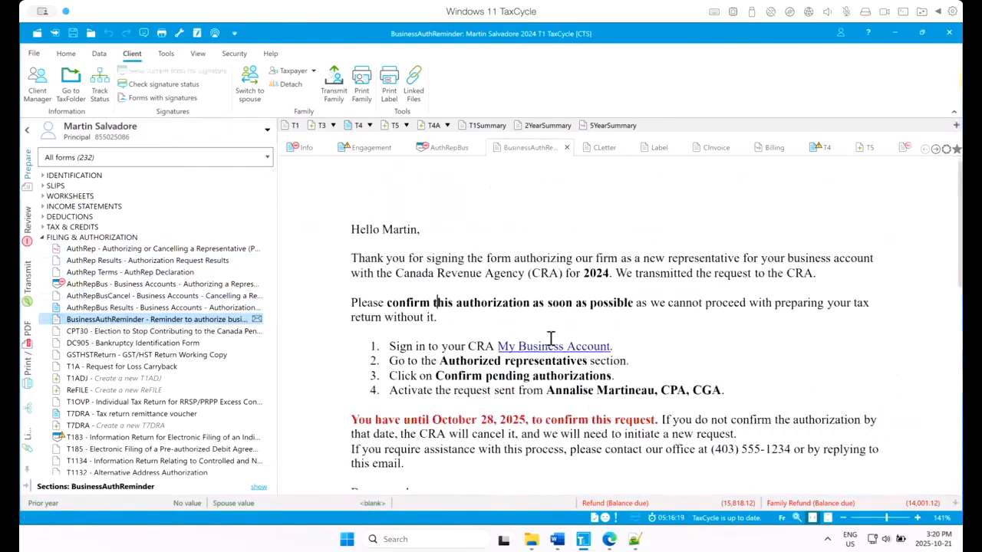
# Step: Look through the spouse's filing and authorization forms, check AuthRepBus Results, and return to the principal
pyautogui.click(208, 127)
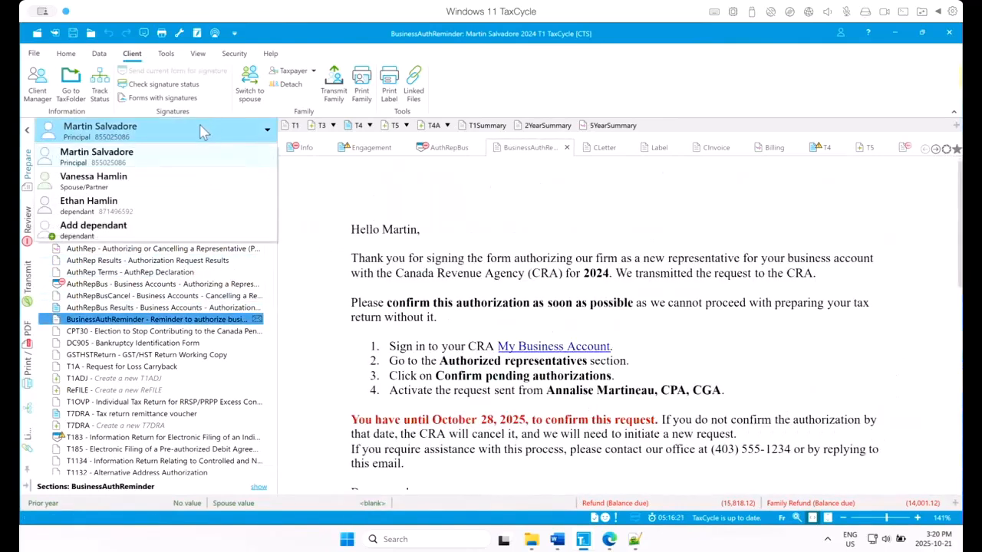
pyautogui.click(135, 183)
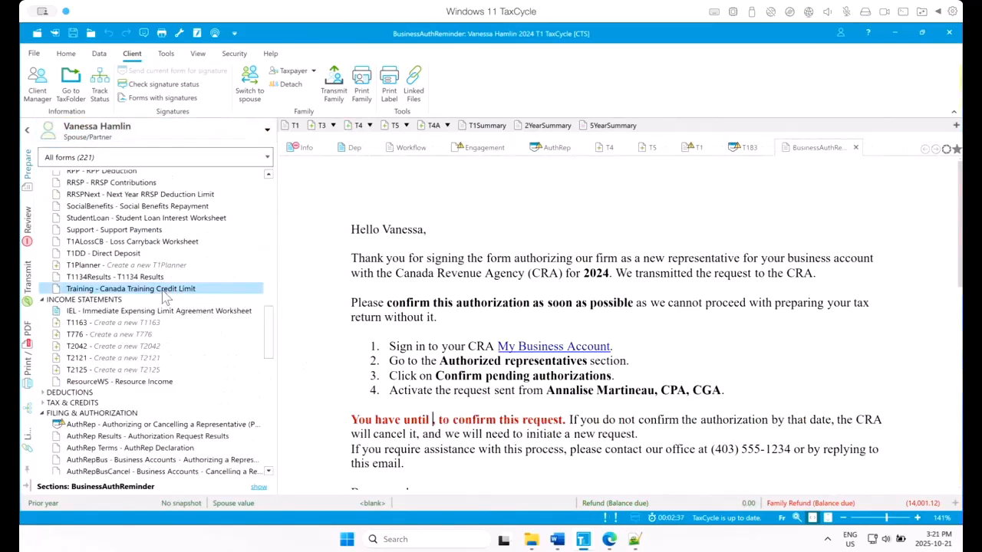
pyautogui.scroll(15, 163, 299)
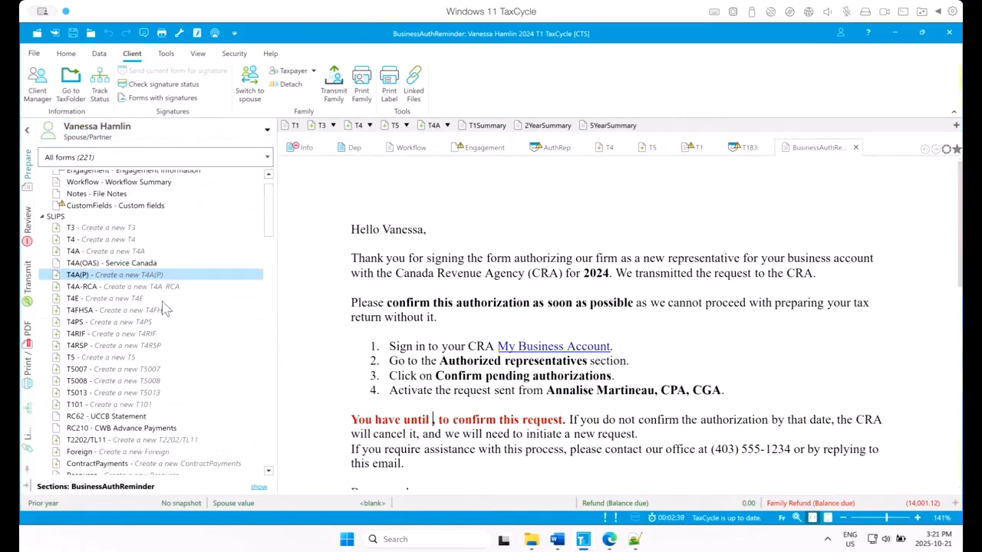
pyautogui.scroll(-15, 163, 306)
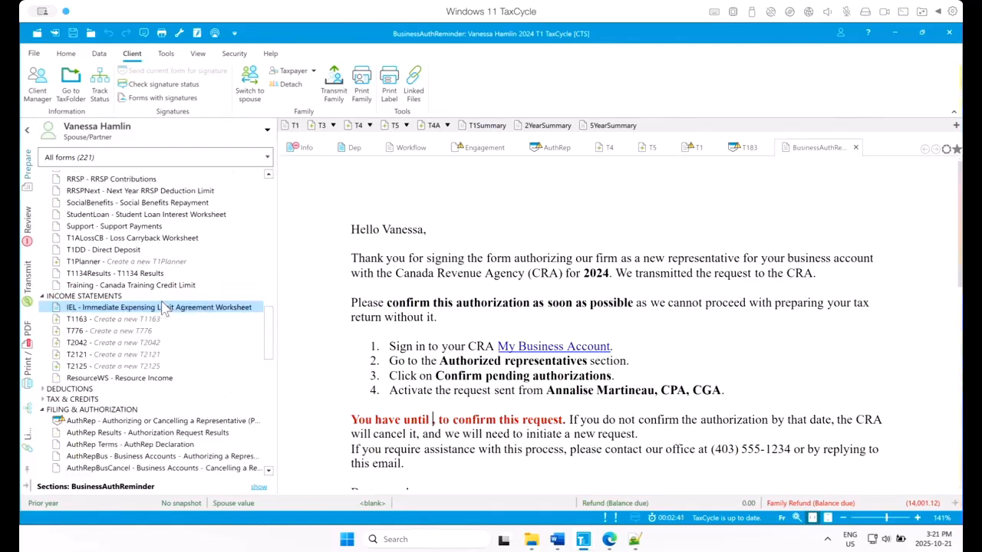
pyautogui.scroll(-10, 164, 307)
pyautogui.click(154, 237)
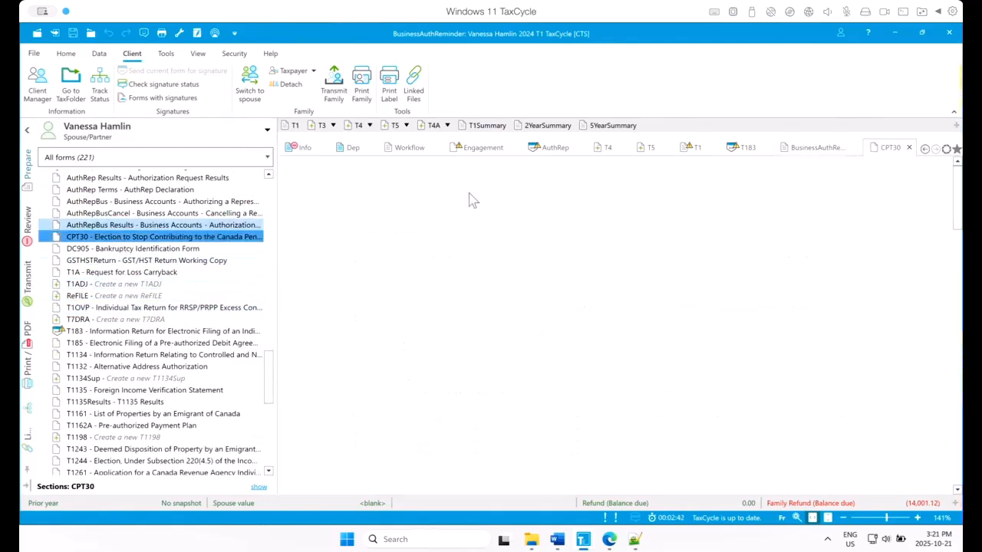
pyautogui.click(130, 225)
pyautogui.click(132, 237)
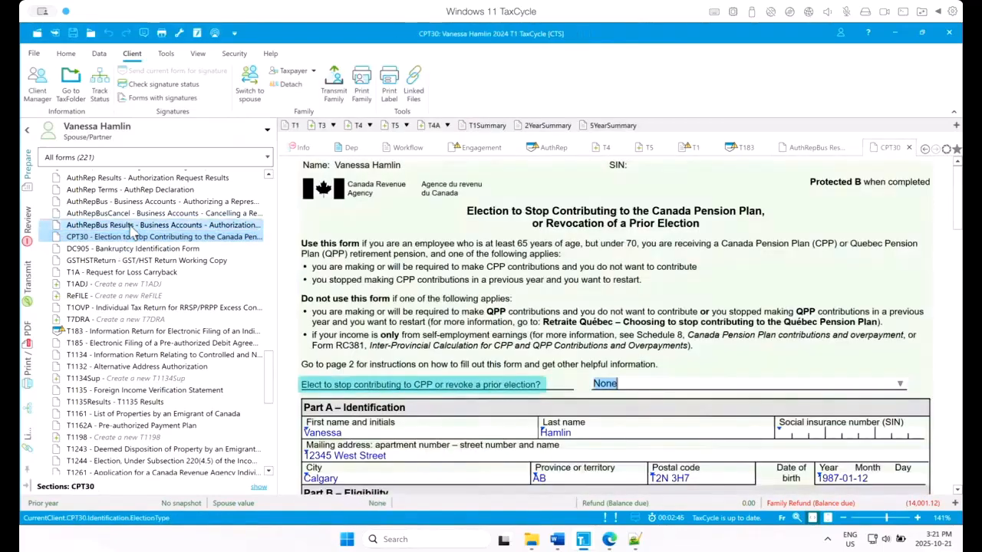
pyautogui.click(133, 227)
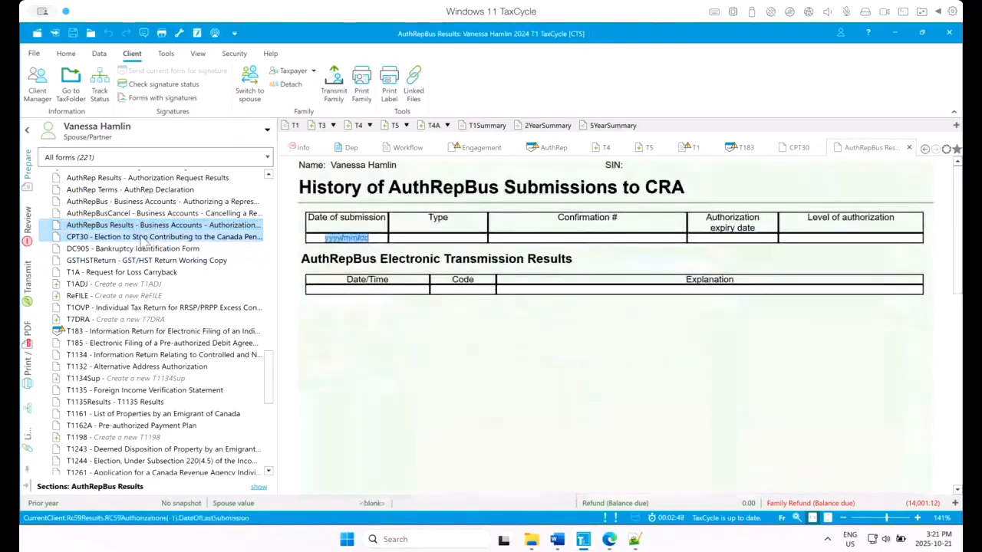
pyautogui.click(203, 130)
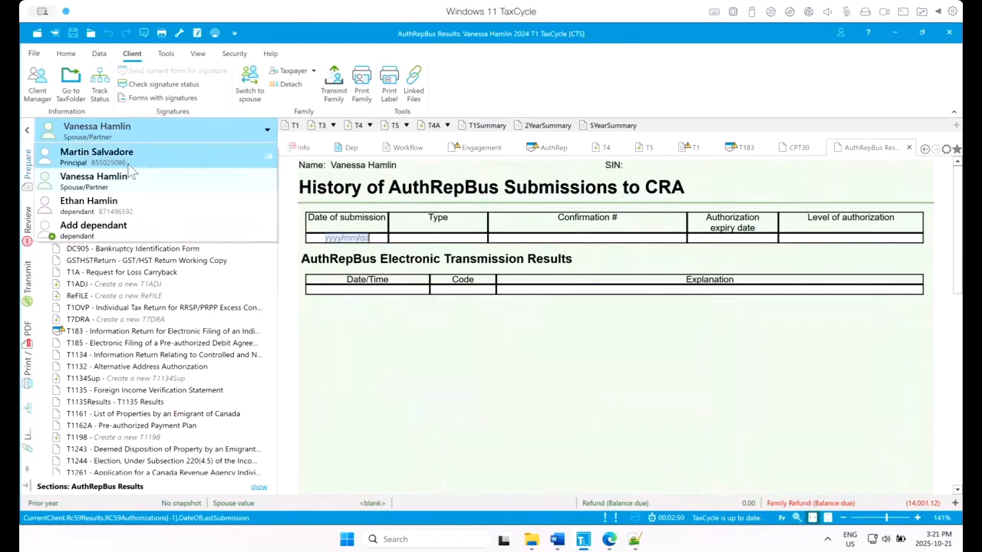
pyautogui.click(97, 154)
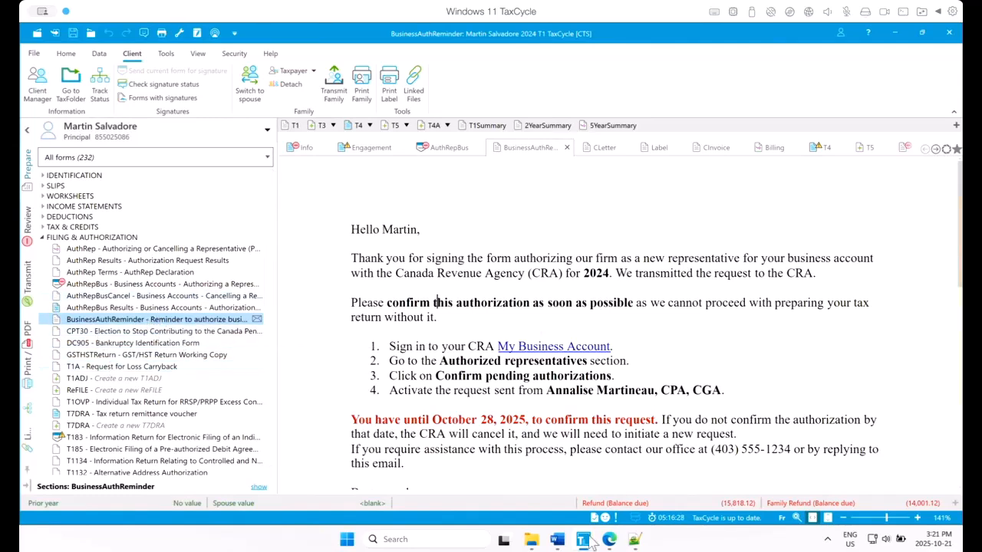
# Step: In the Template Editor, set Used to CurrentClient.Filing.HasAuthRepBusReceipt and Relevant to true, then save BusinessAuthReminder
pyautogui.moveTo(589, 540)
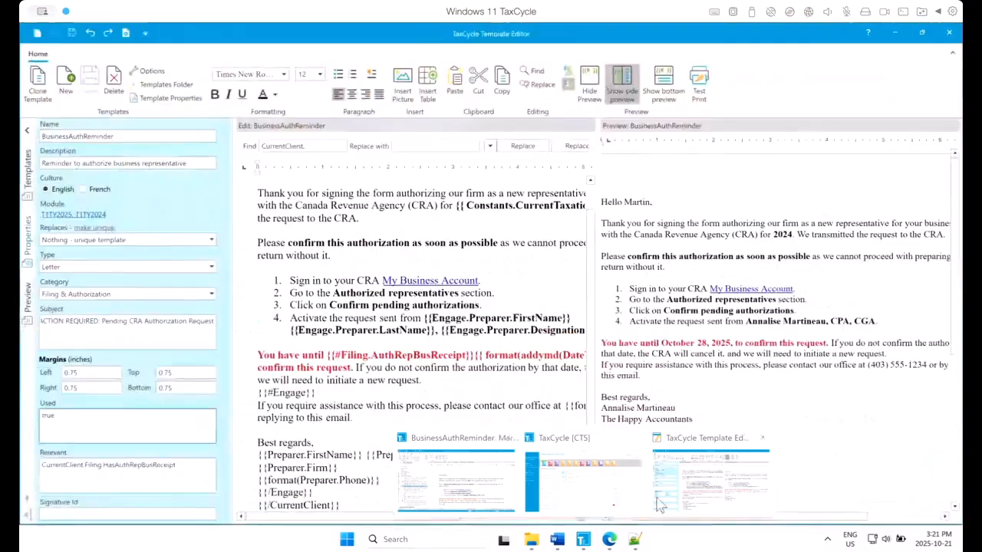
pyautogui.click(658, 504)
pyautogui.click(95, 464)
pyautogui.hotkey('ctrl', 'c')
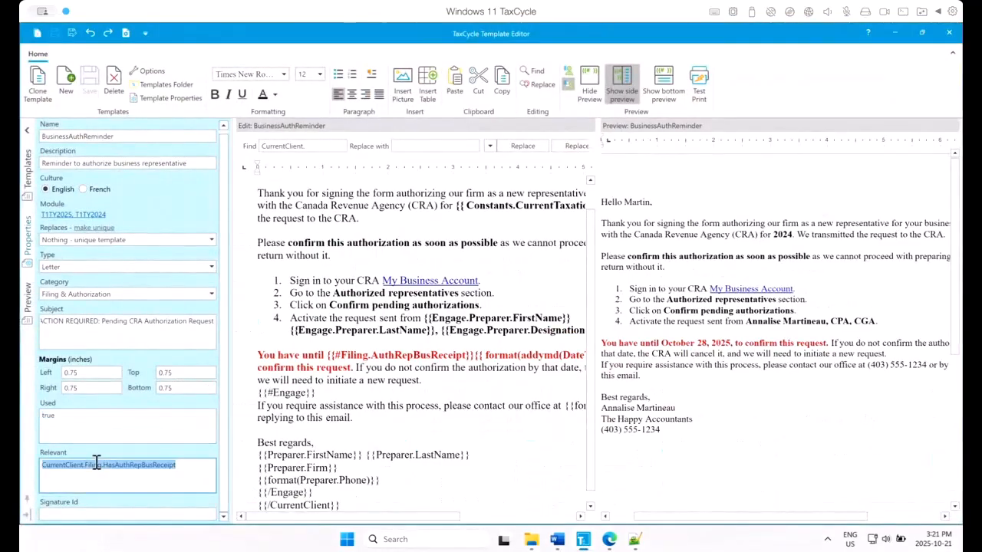
pyautogui.press('Delete')
pyautogui.click(66, 418)
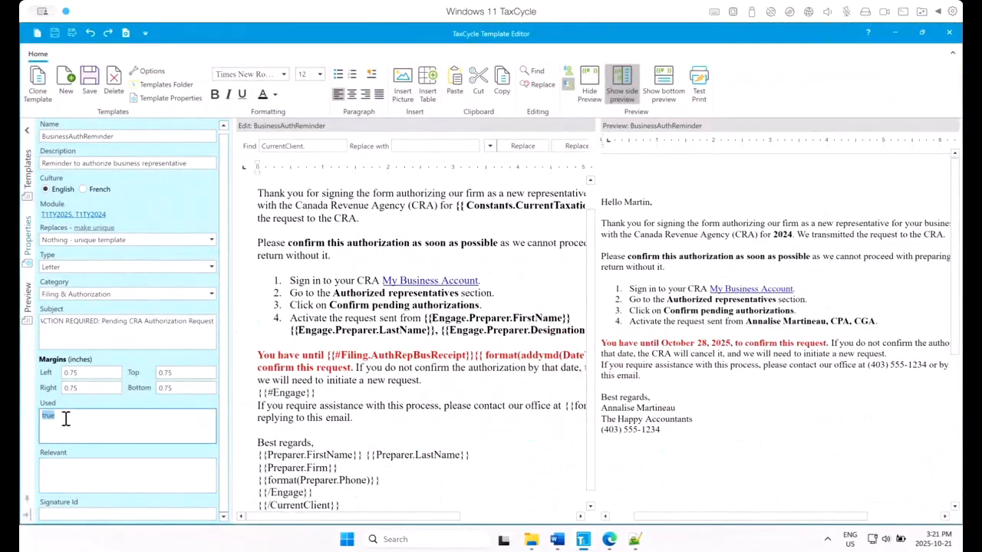
pyautogui.hotkey('ctrl', 'v')
pyautogui.click(100, 469)
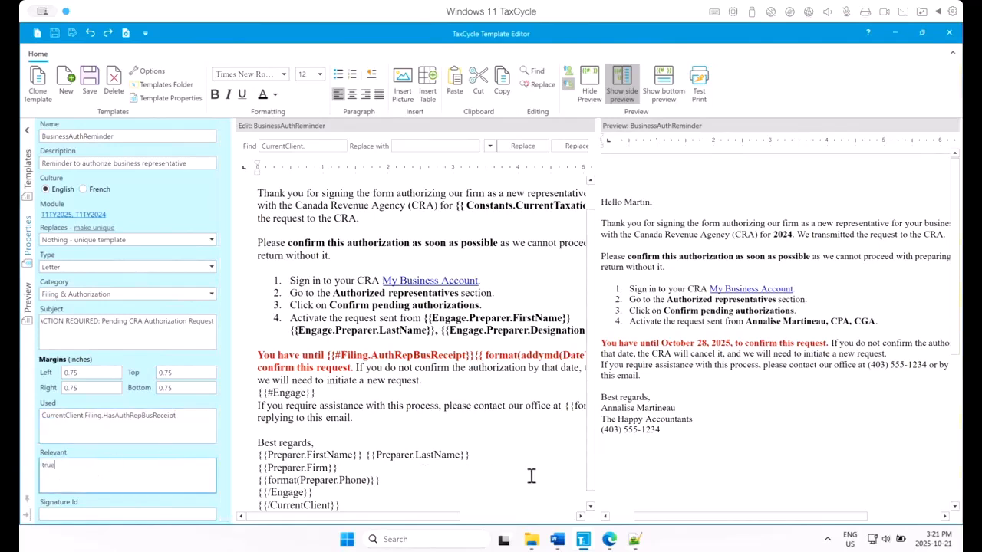
# Step: Switch to the tax return and view the BusinessAuthReminder letter for the spouse
pyautogui.moveTo(583, 539)
pyautogui.click(583, 468)
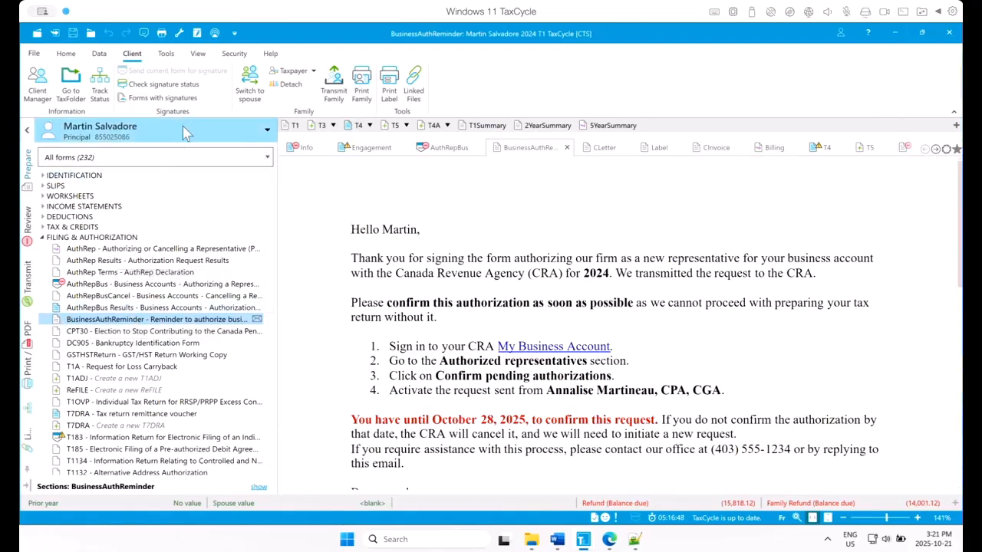
pyautogui.click(153, 136)
pyautogui.click(102, 181)
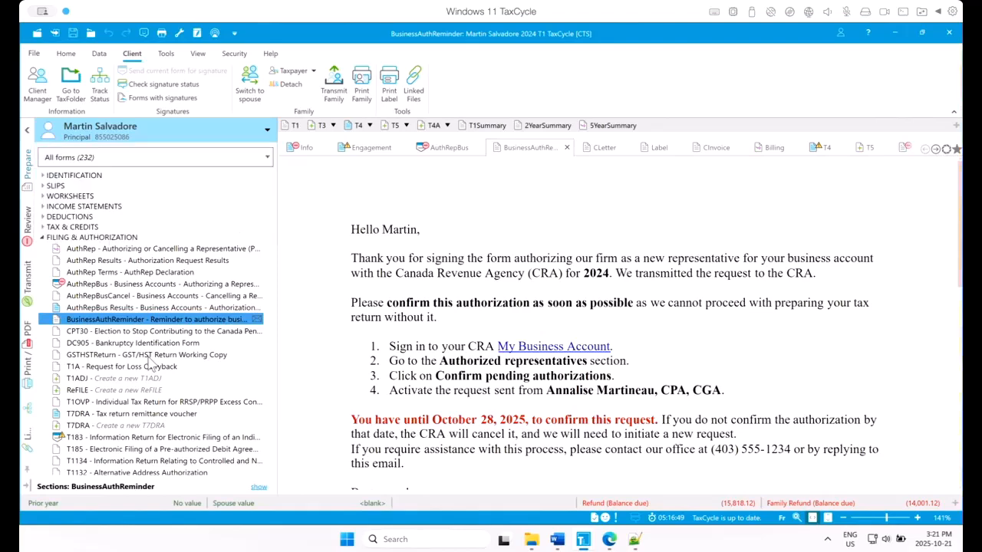
pyautogui.scroll(3, 154, 338)
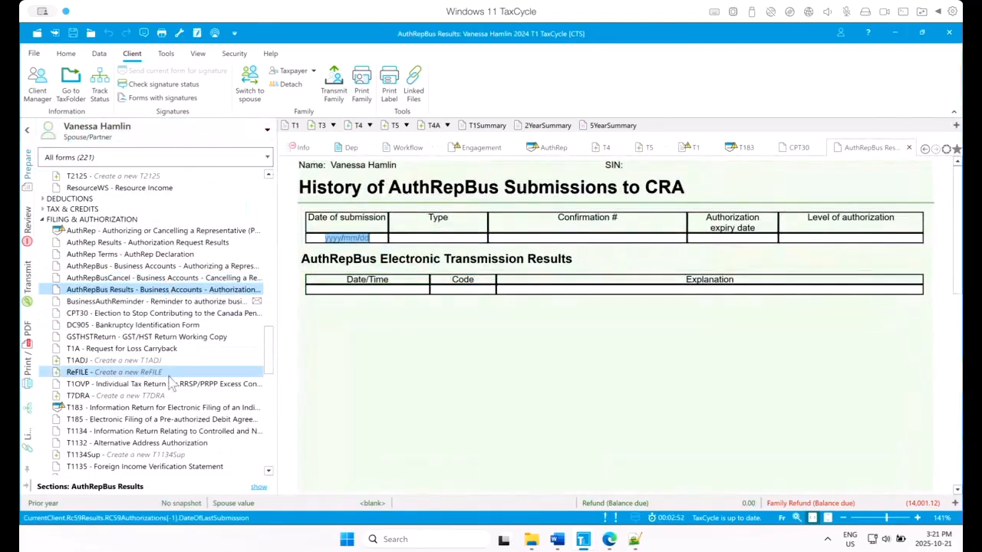
pyautogui.click(154, 301)
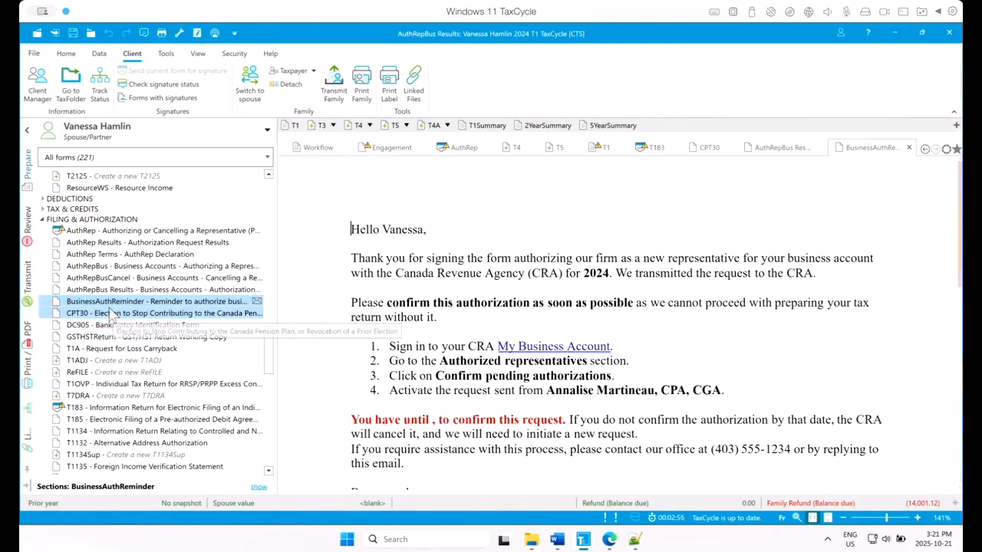
# Step: Open the 2024 T1/TP1 print set options and enable changes to the Webinar Options profile
pyautogui.click(30, 366)
pyautogui.click(242, 185)
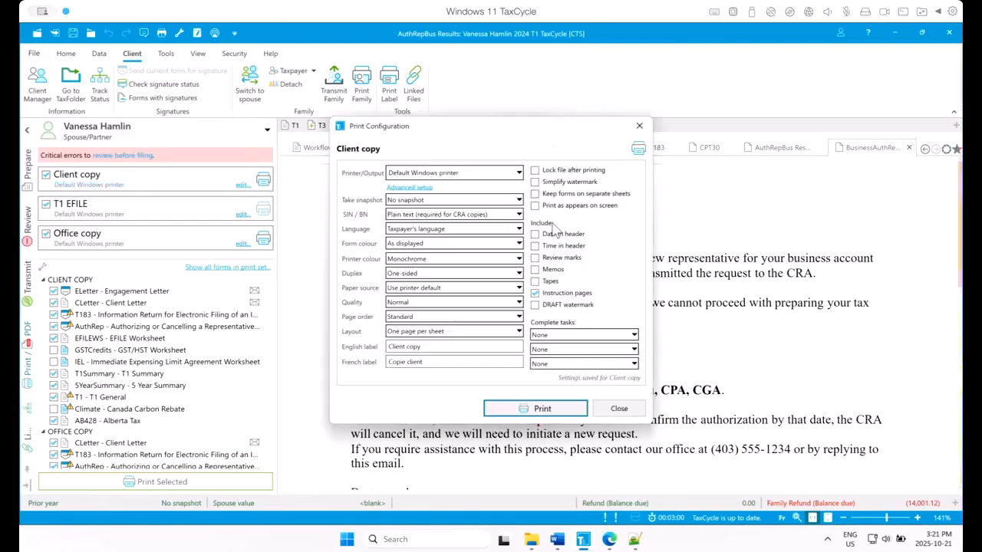
pyautogui.click(618, 408)
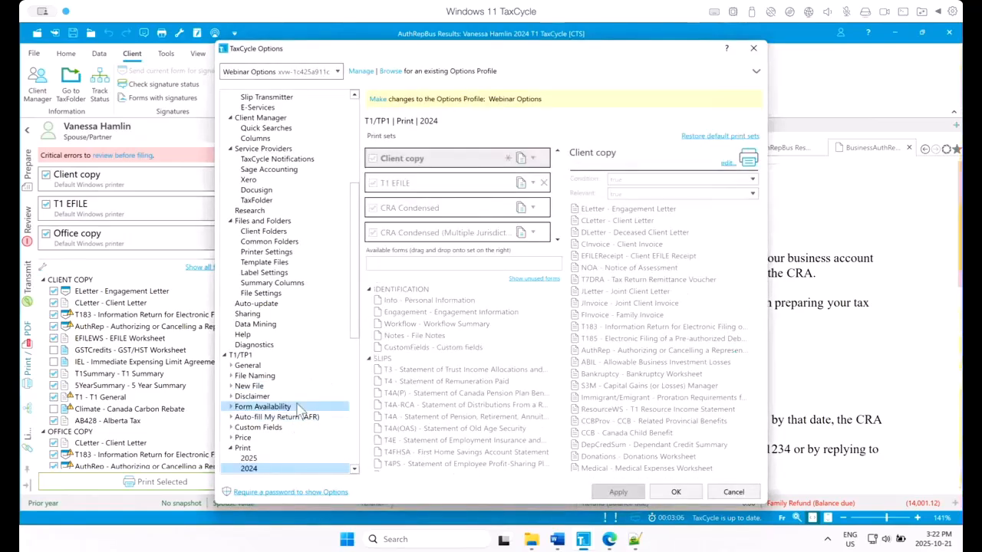
pyautogui.scroll(-8, 288, 414)
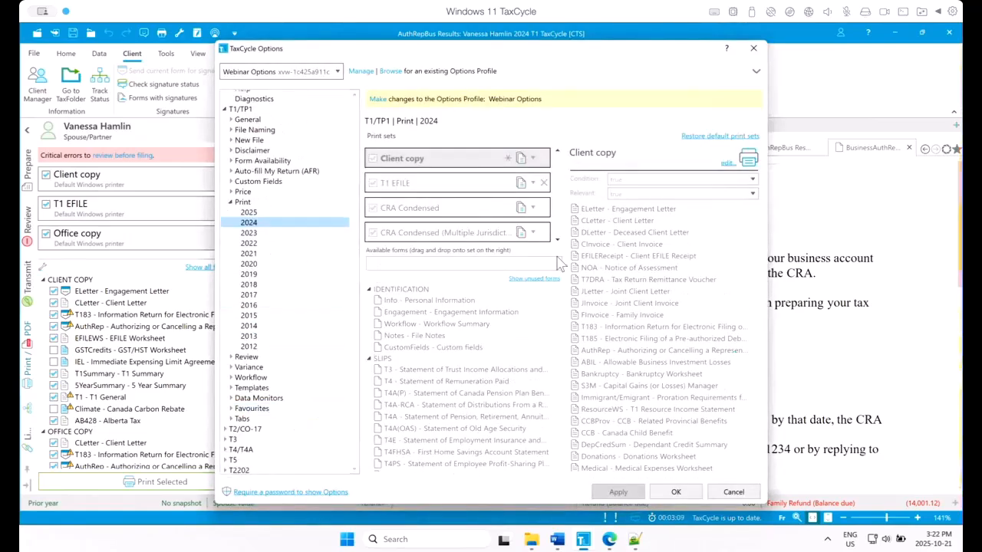
pyautogui.click(376, 100)
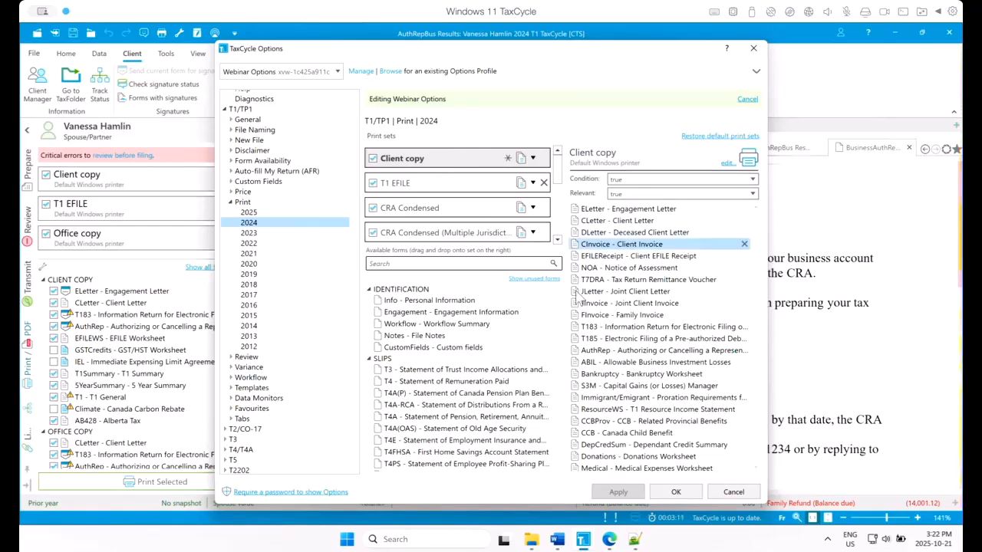
# Step: Search the available forms for "auth" and add BusinessAuthReminder at the start of the Client copy print set
pyautogui.click(452, 265)
pyautogui.write('auth')
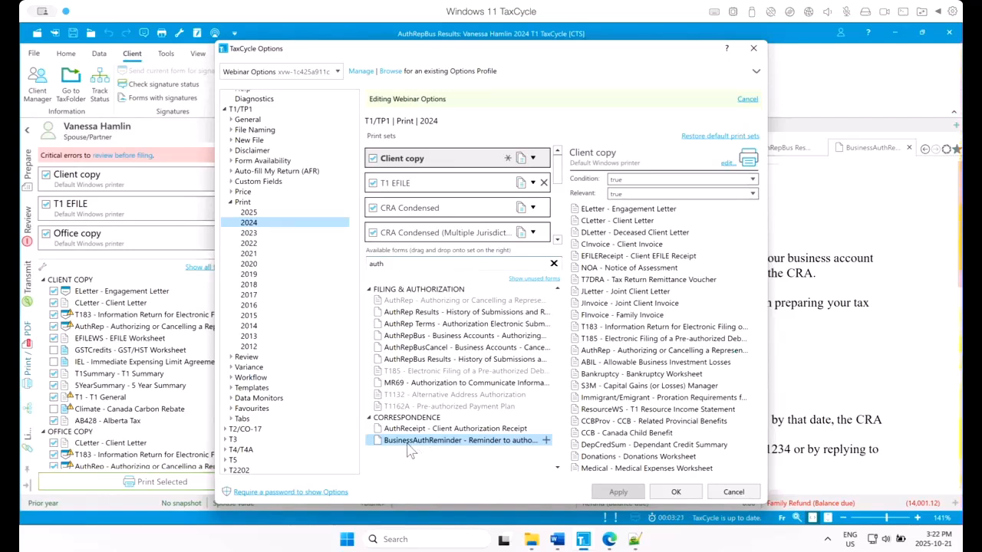
pyautogui.moveTo(410, 449)
pyautogui.mouseDown()
pyautogui.moveTo(395, 444)
pyautogui.moveTo(495, 438)
pyautogui.moveTo(590, 341)
pyautogui.moveTo(613, 215)
pyautogui.moveTo(605, 203)
pyautogui.moveTo(612, 209)
pyautogui.mouseUp()
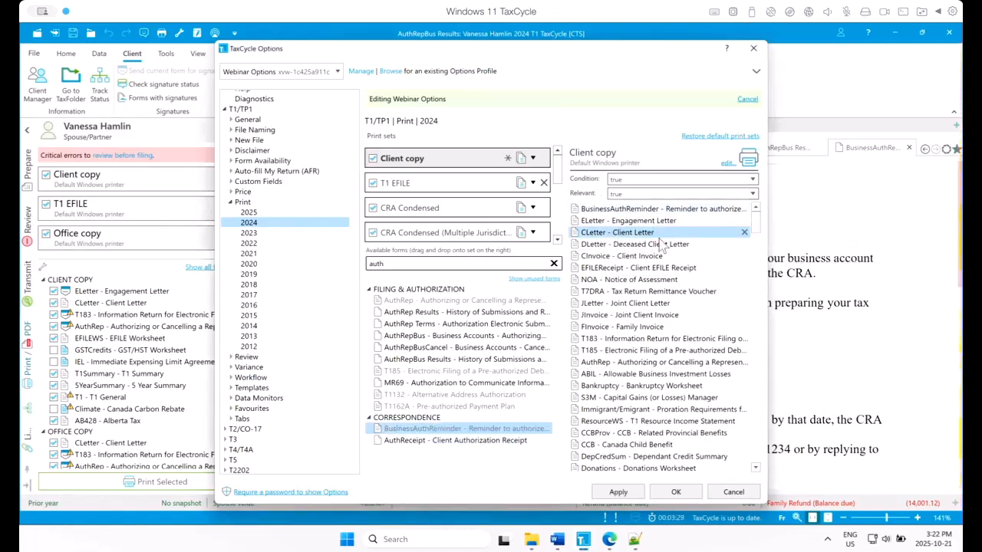
# Step: Examine the show and select choices for BusinessAuthReminder in the Client copy set and return to the Template Editor
pyautogui.rightClick(624, 214)
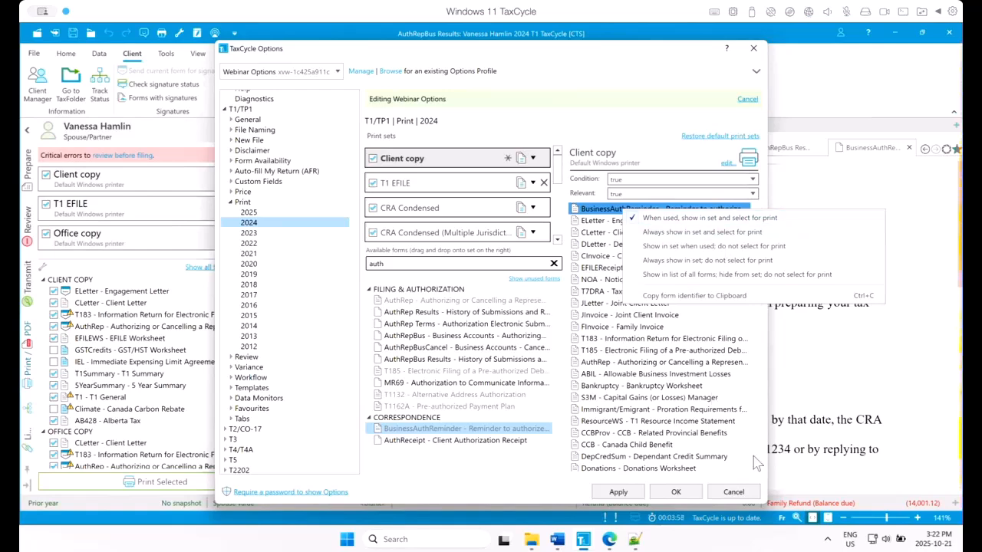
pyautogui.click(733, 492)
pyautogui.click(583, 539)
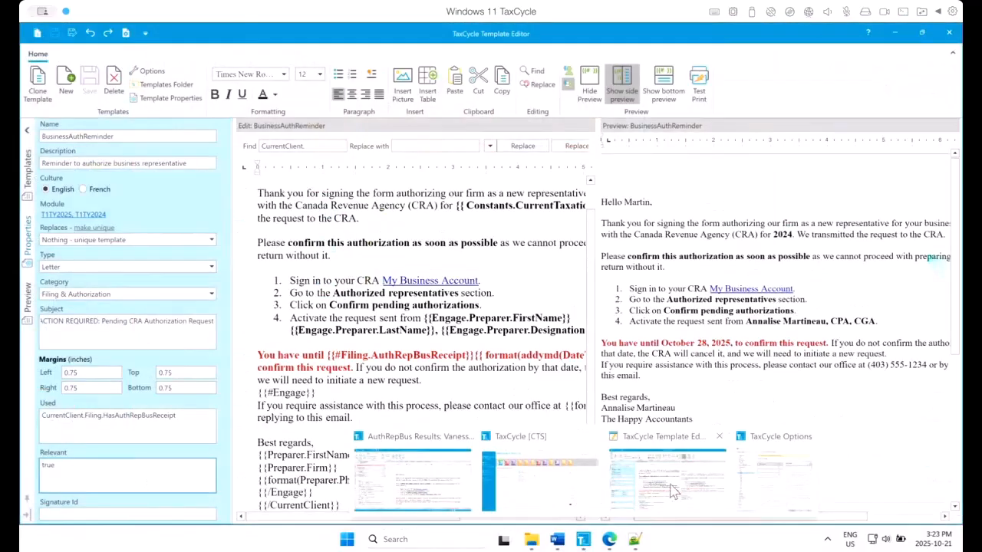
pyautogui.click(651, 499)
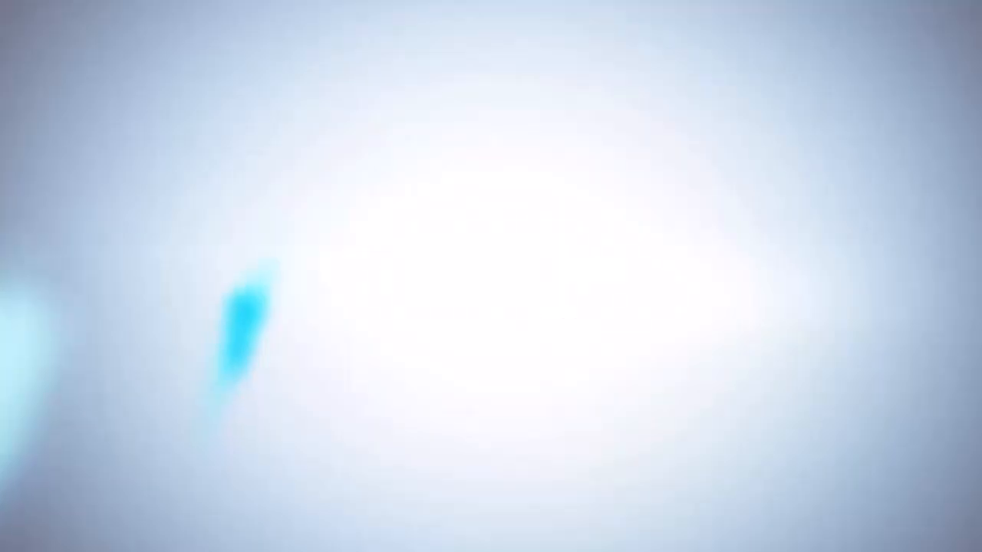